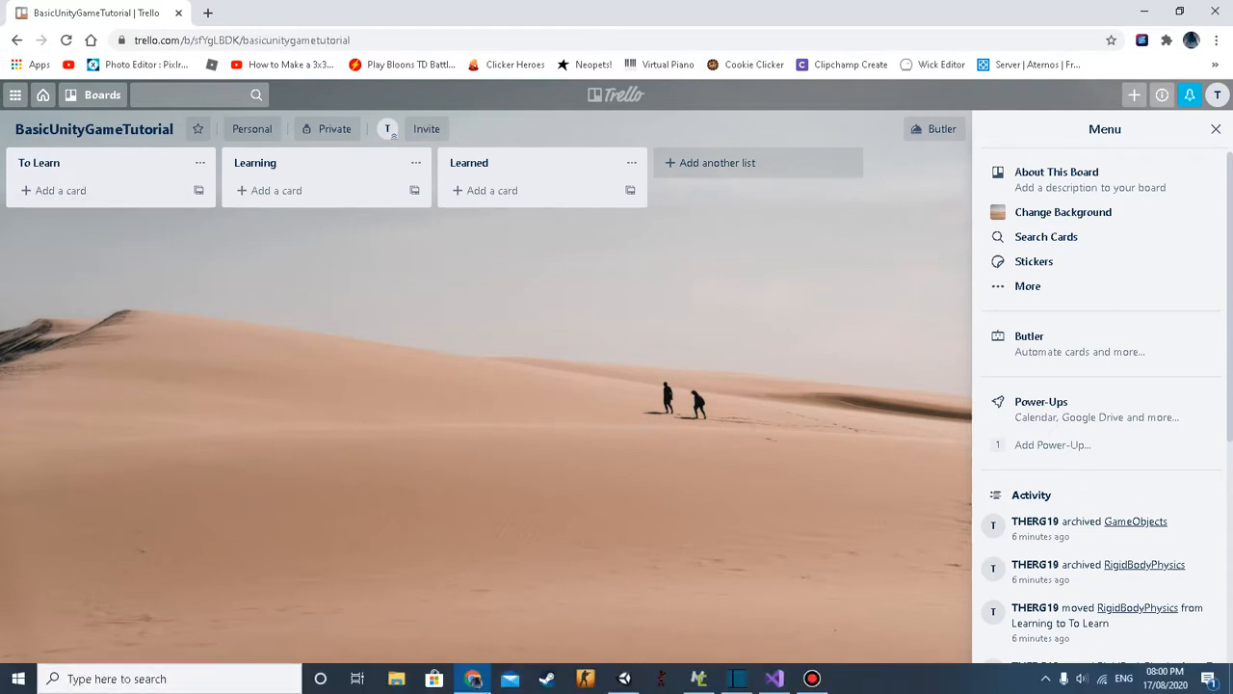
# Switch to the Unity project launcher, start a new project and clear its default project name
pyautogui.click(623, 678)
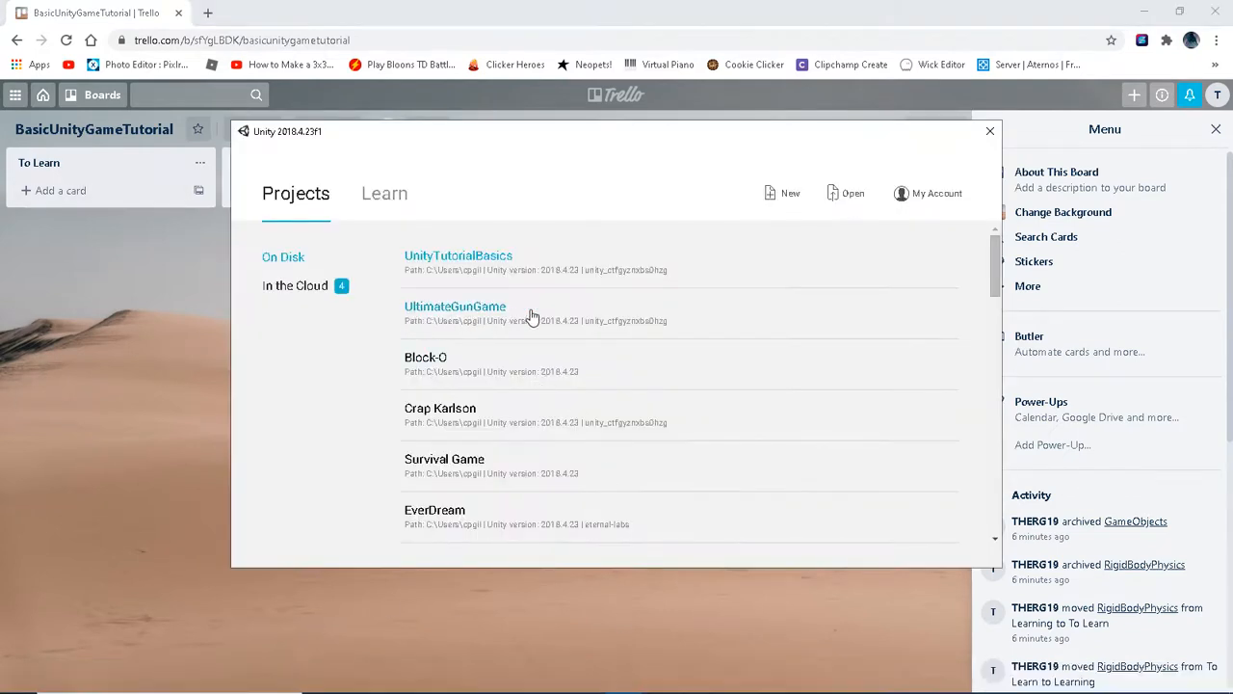
pyautogui.click(771, 193)
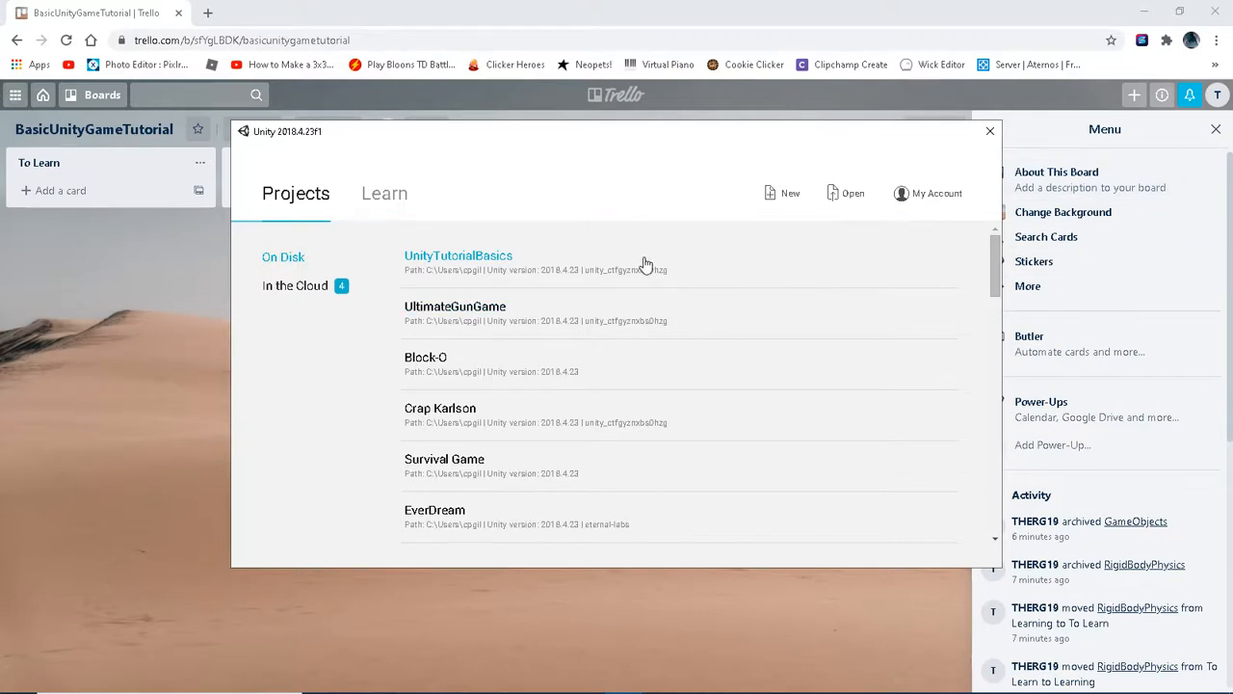
pyautogui.moveTo(573, 305); pyautogui.dragTo(275, 295)
pyautogui.press('BackSpace')
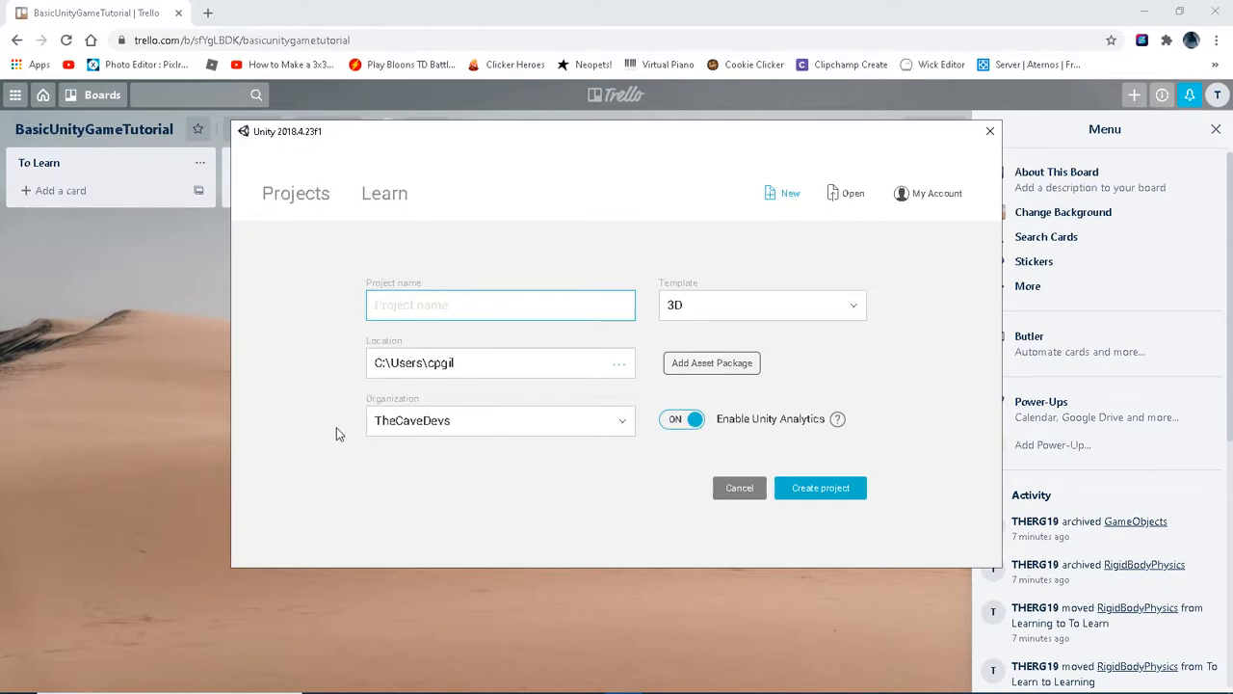
# Choose TheCaveDevs as the new project's organization
pyautogui.click(427, 420)
pyautogui.click(334, 403)
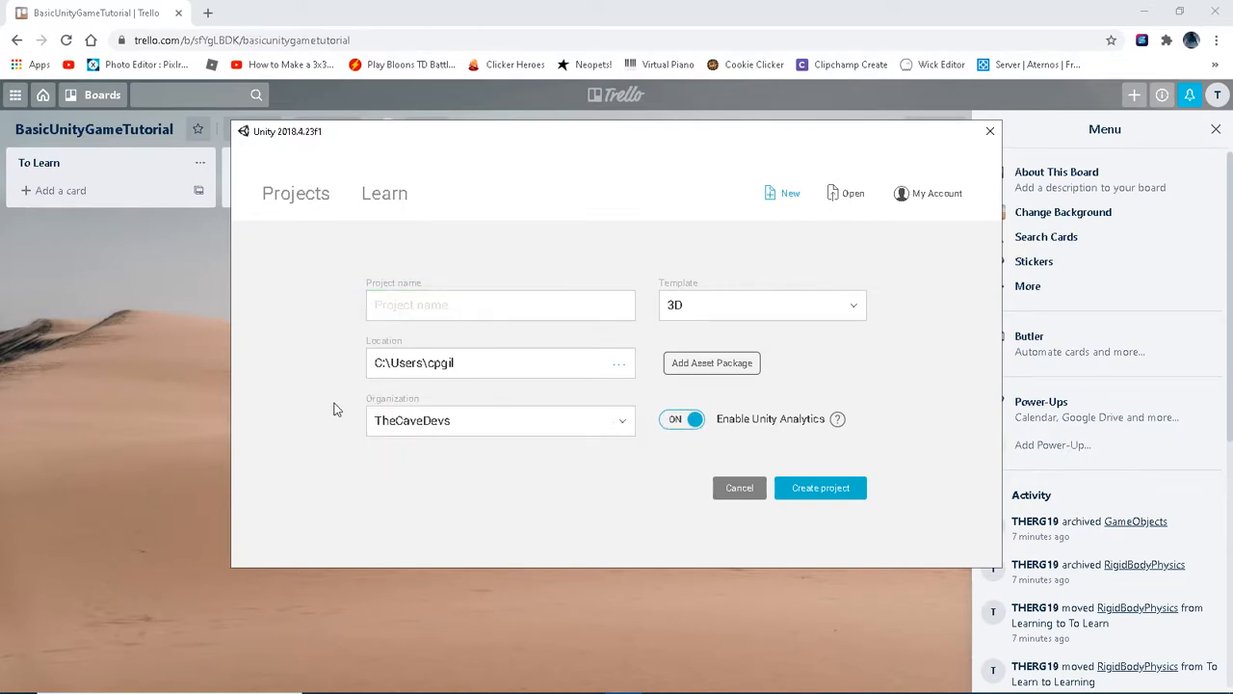
pyautogui.click(489, 432)
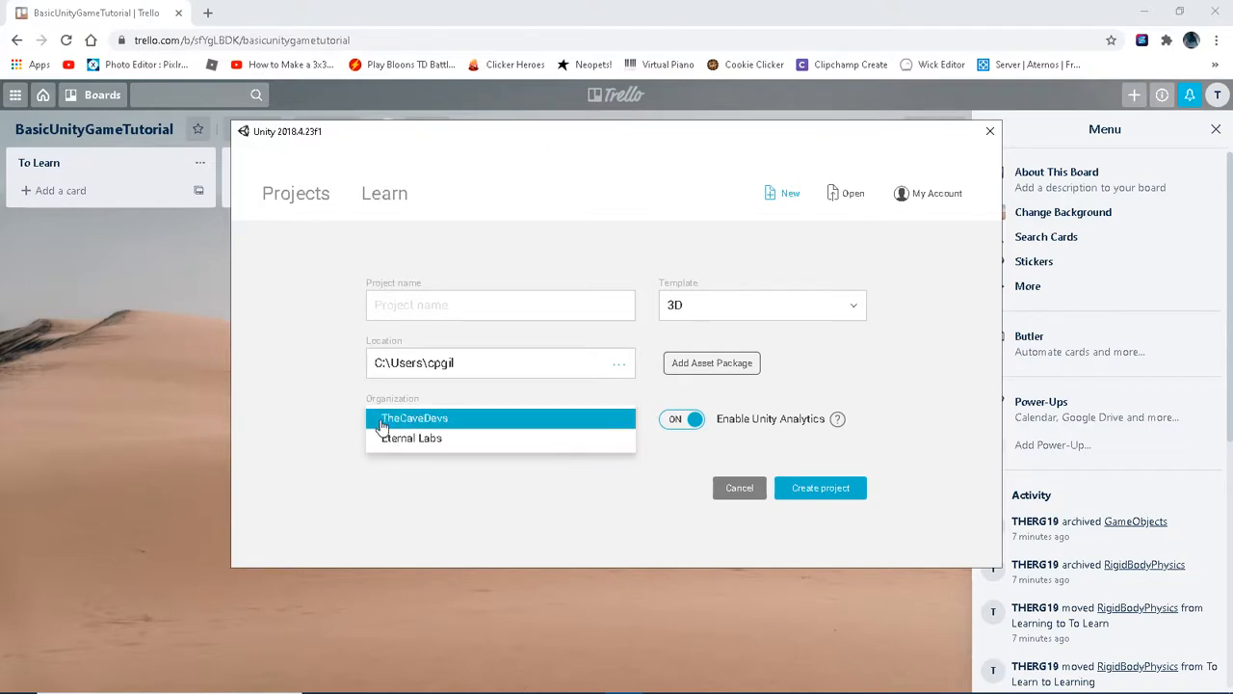
pyautogui.click(445, 422)
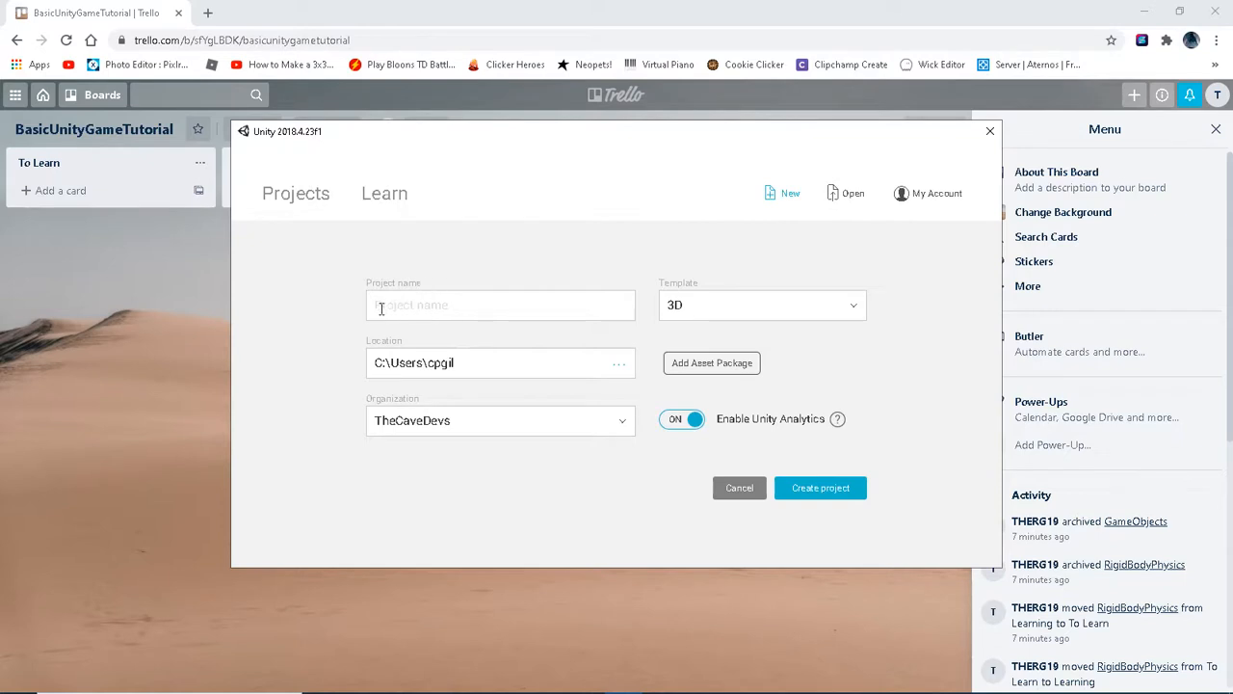
# Name the new 3D project UnityTutorialVideo and create it
pyautogui.click(417, 312)
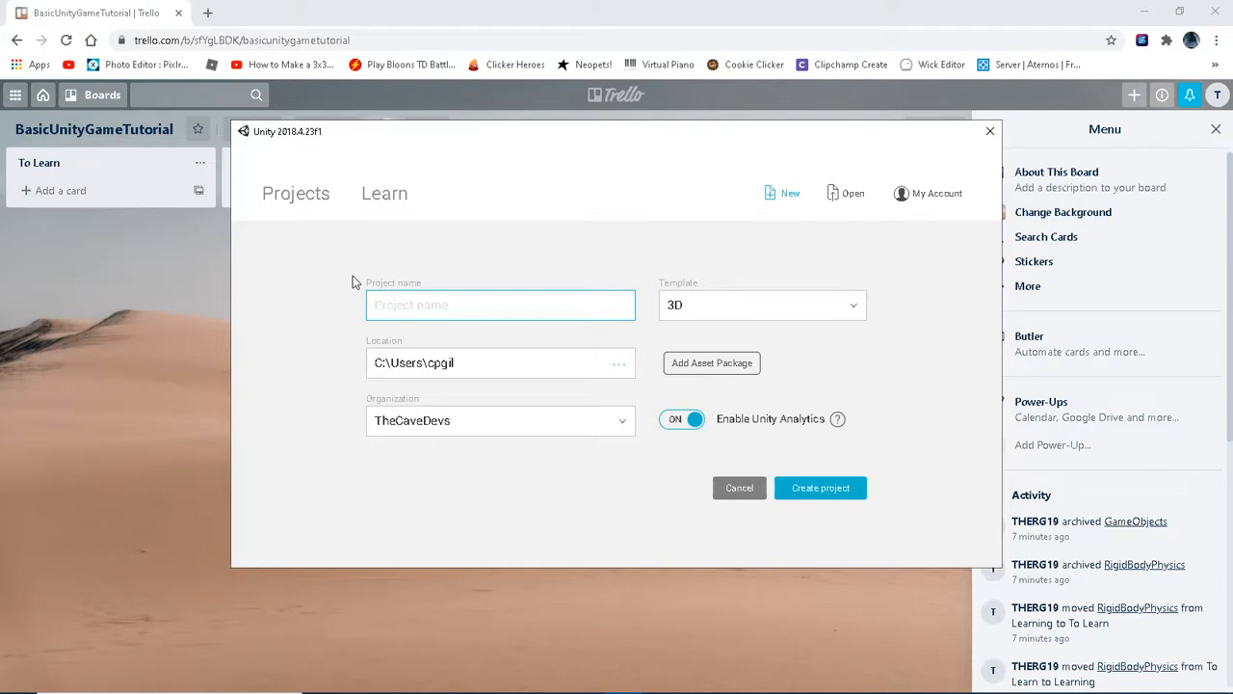
pyautogui.write('Unity')
pyautogui.write('Tutorial')
pyautogui.write('v')
pyautogui.press('BackSpace')
pyautogui.write('Video')
pyautogui.click(831, 499)
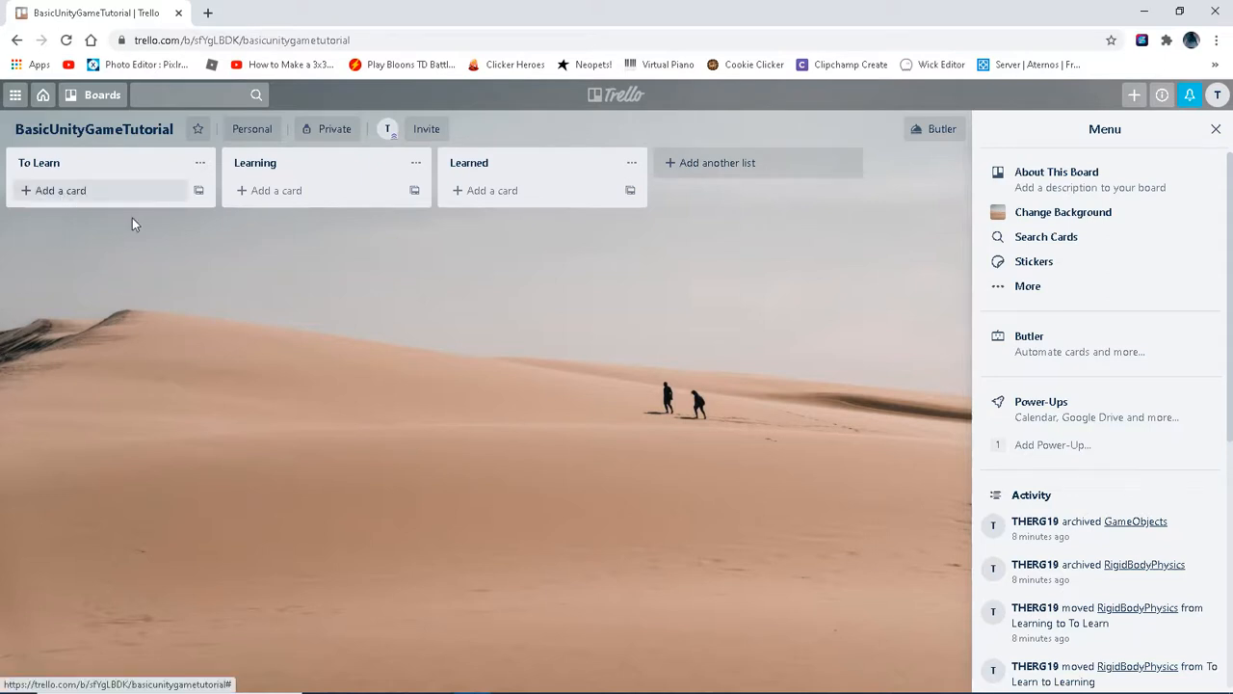
# Add a card titled GameObjects to the To Learn list on the Trello board
pyautogui.click(52, 174)
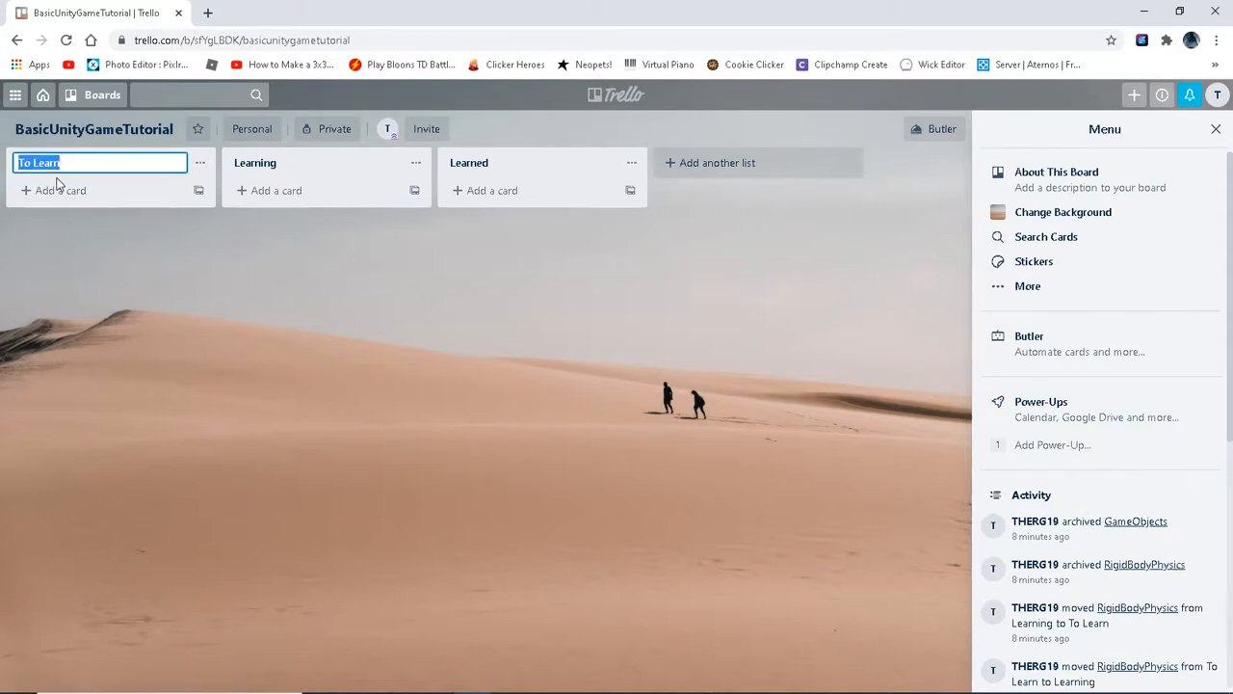
pyautogui.click(60, 189)
pyautogui.write('Gna')
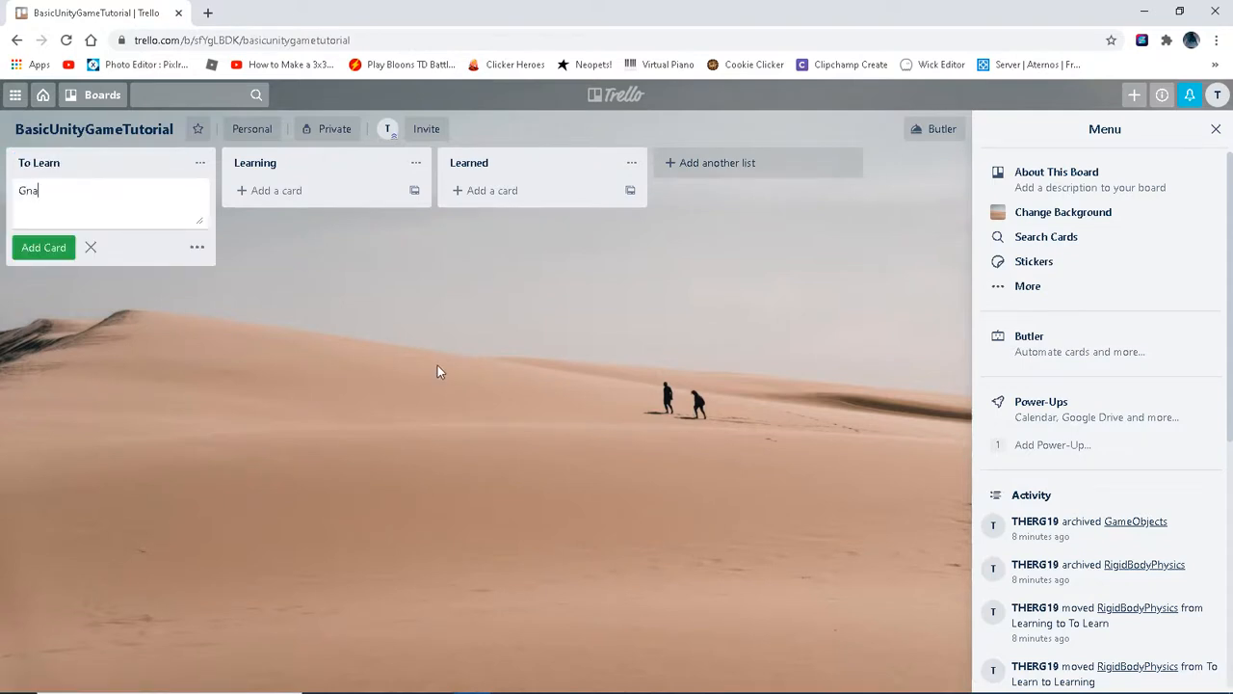
pyautogui.press('BackSpace')
pyautogui.write('ameObjects')
pyautogui.click(44, 245)
pyautogui.click(456, 329)
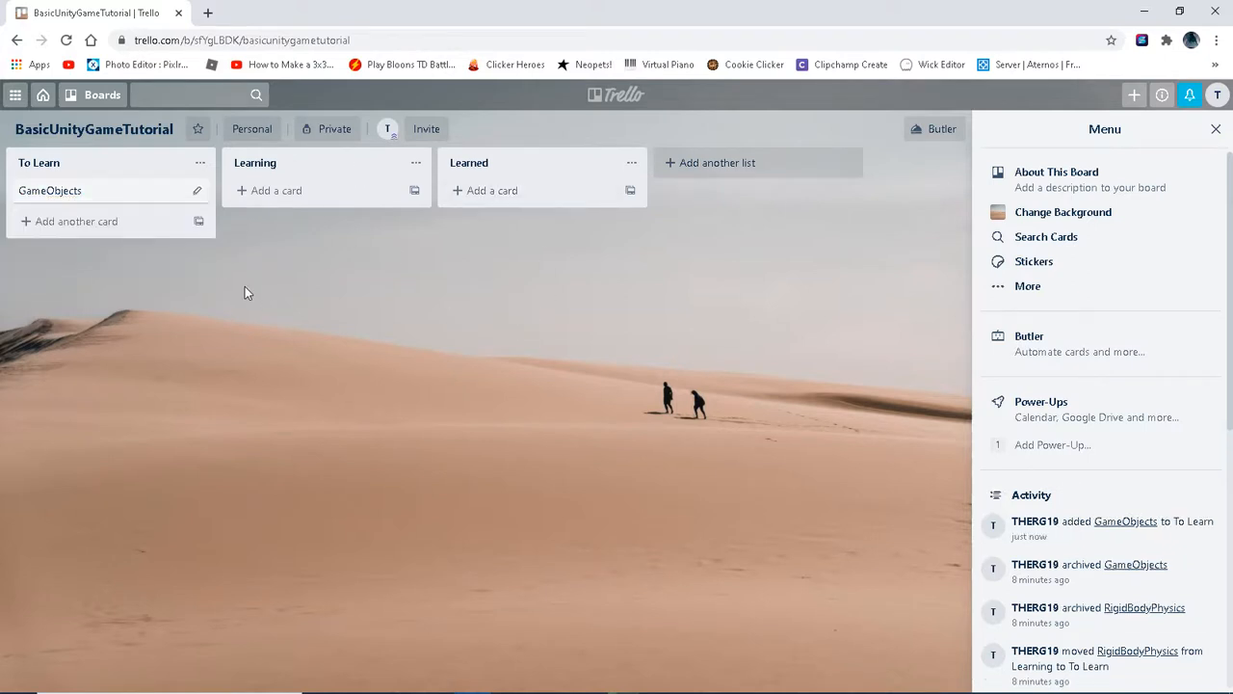
pyautogui.moveTo(686, 674)
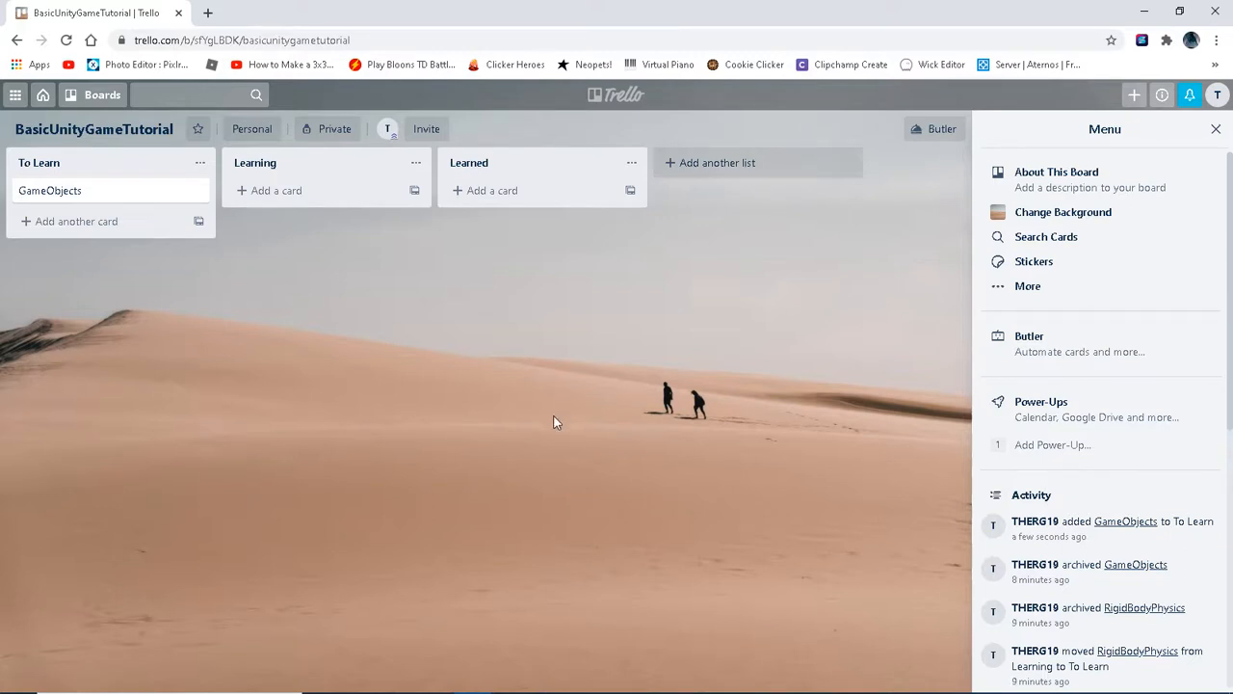
pyautogui.moveTo(631, 689)
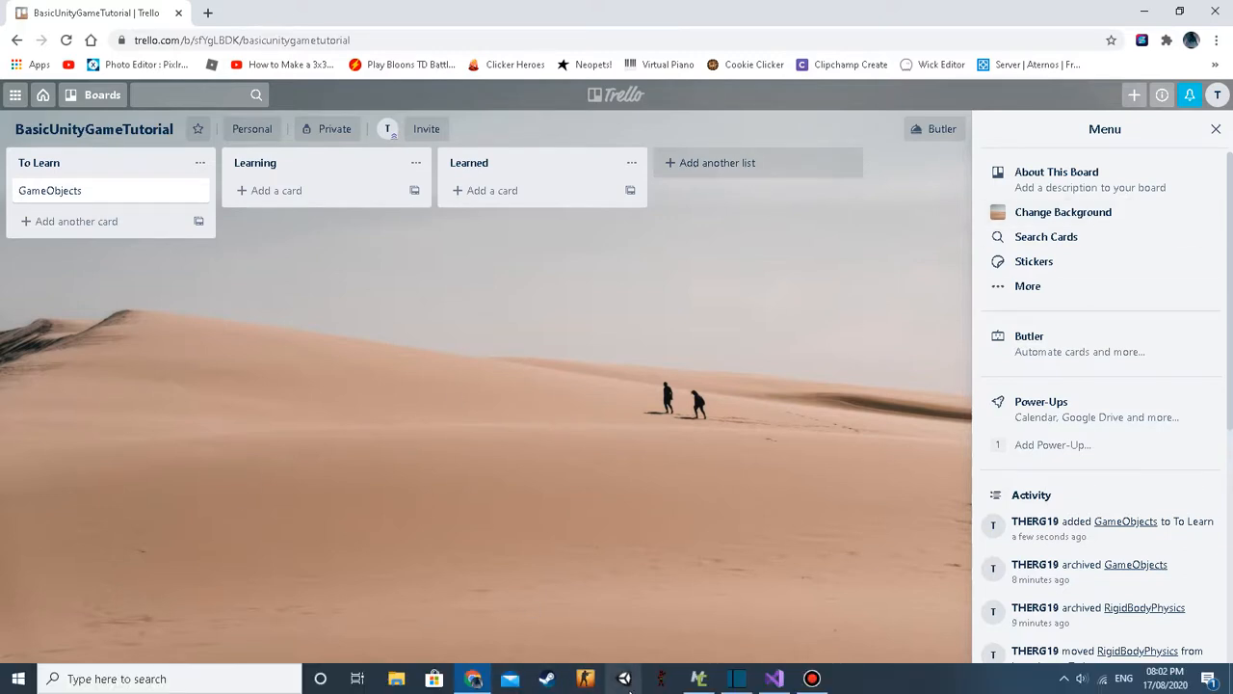
pyautogui.doubleClick(705, 603)
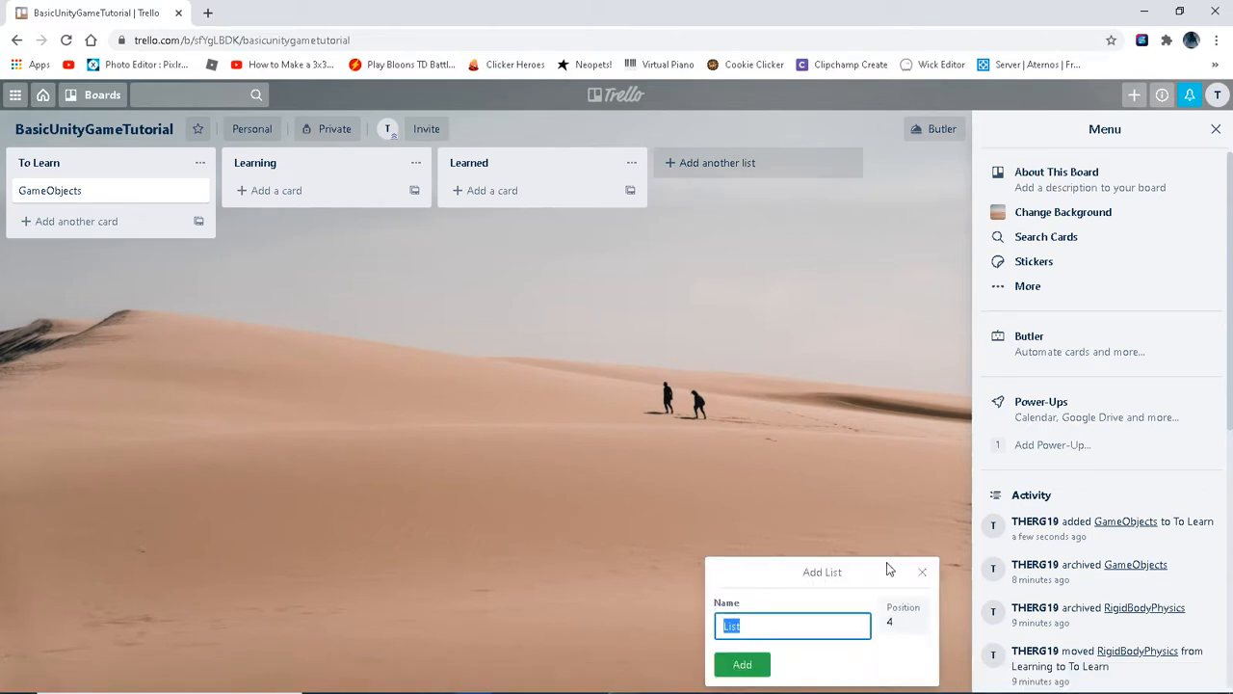
pyautogui.click(922, 573)
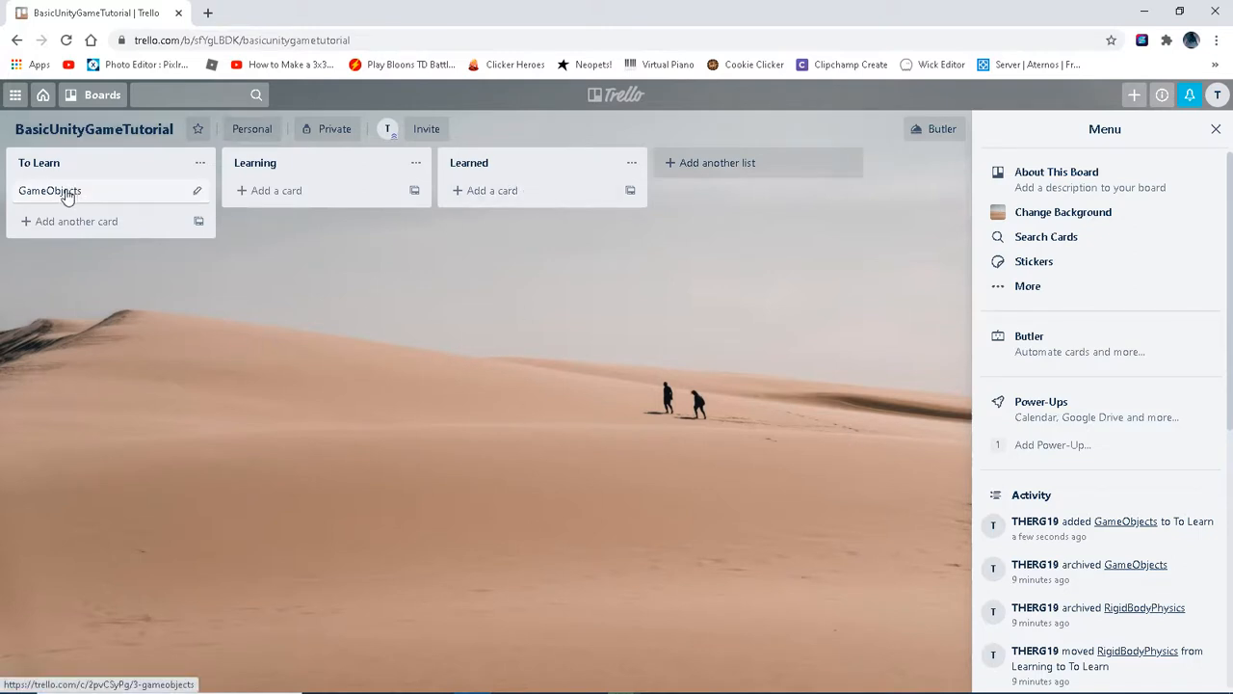
# Move the GameObjects card to the Learning list and add a RigidbodyPhysics card to To Learn
pyautogui.moveTo(66, 198); pyautogui.dragTo(337, 181)
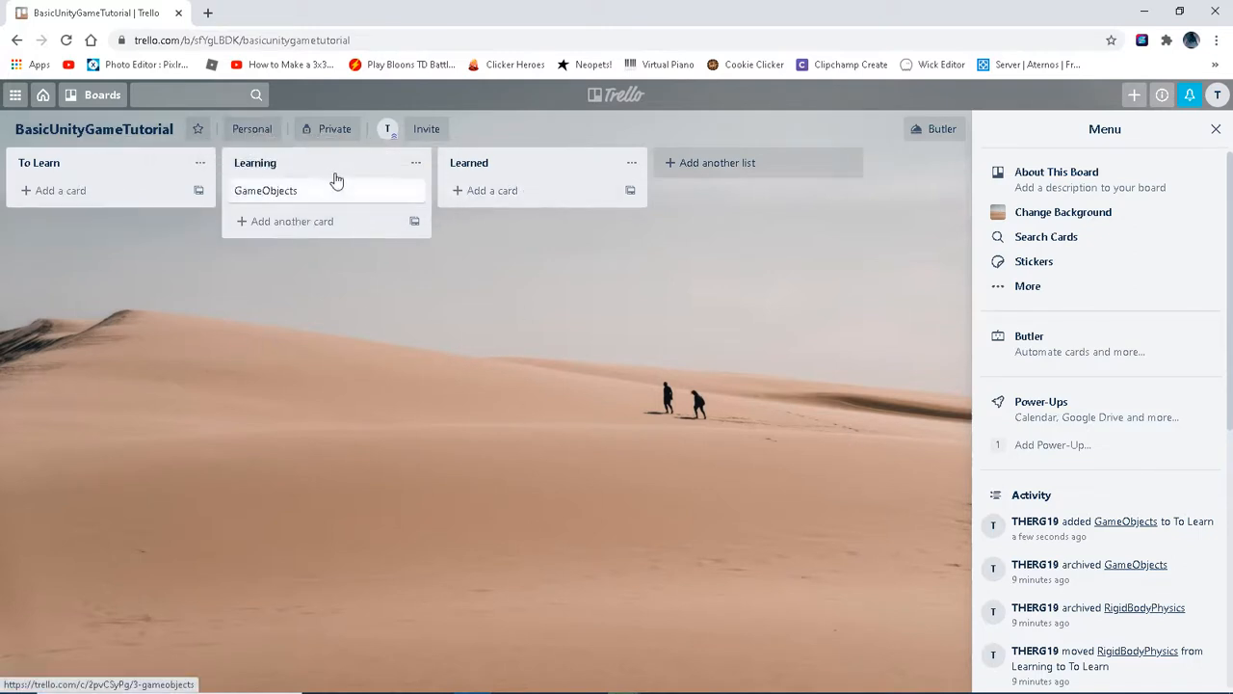
pyautogui.click(85, 192)
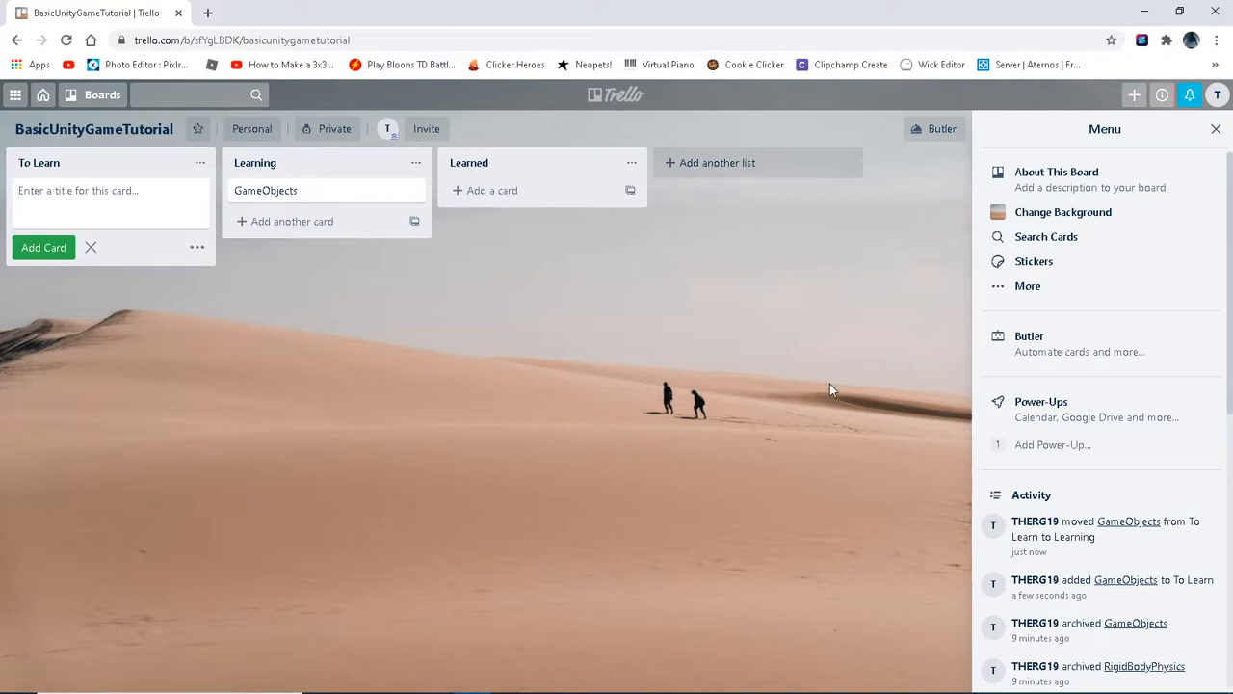
pyautogui.write('RigidbodyPhysics')
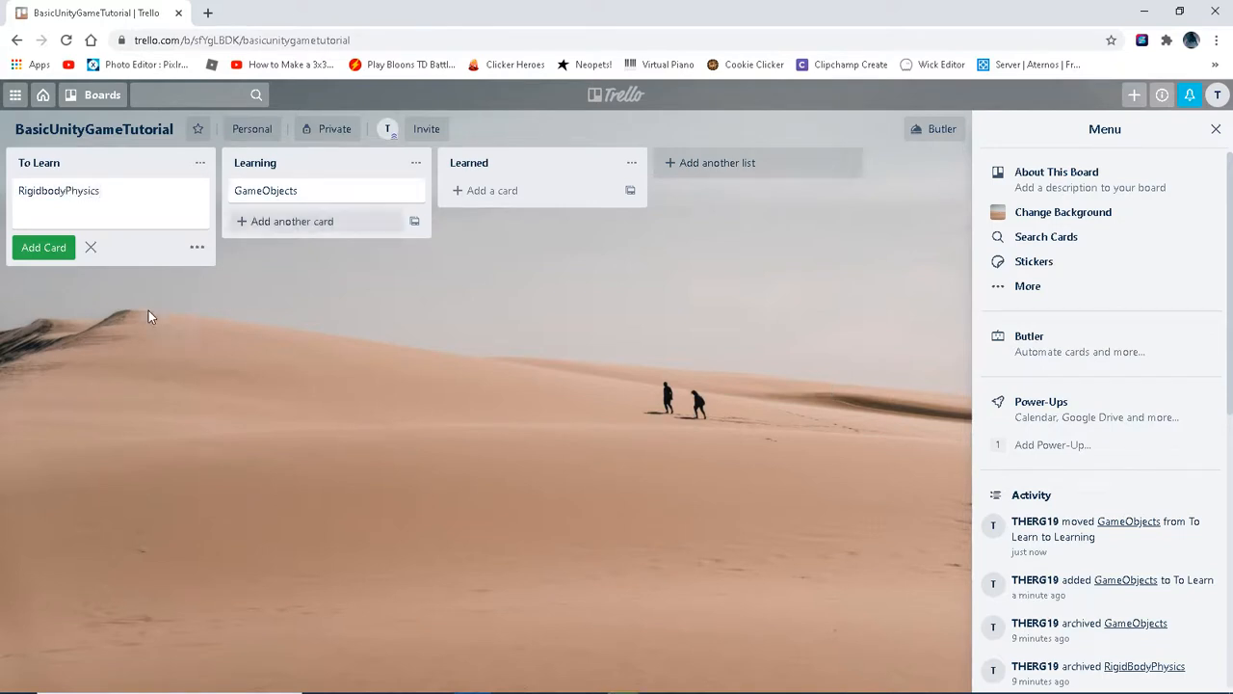
pyautogui.click(43, 247)
pyautogui.click(255, 402)
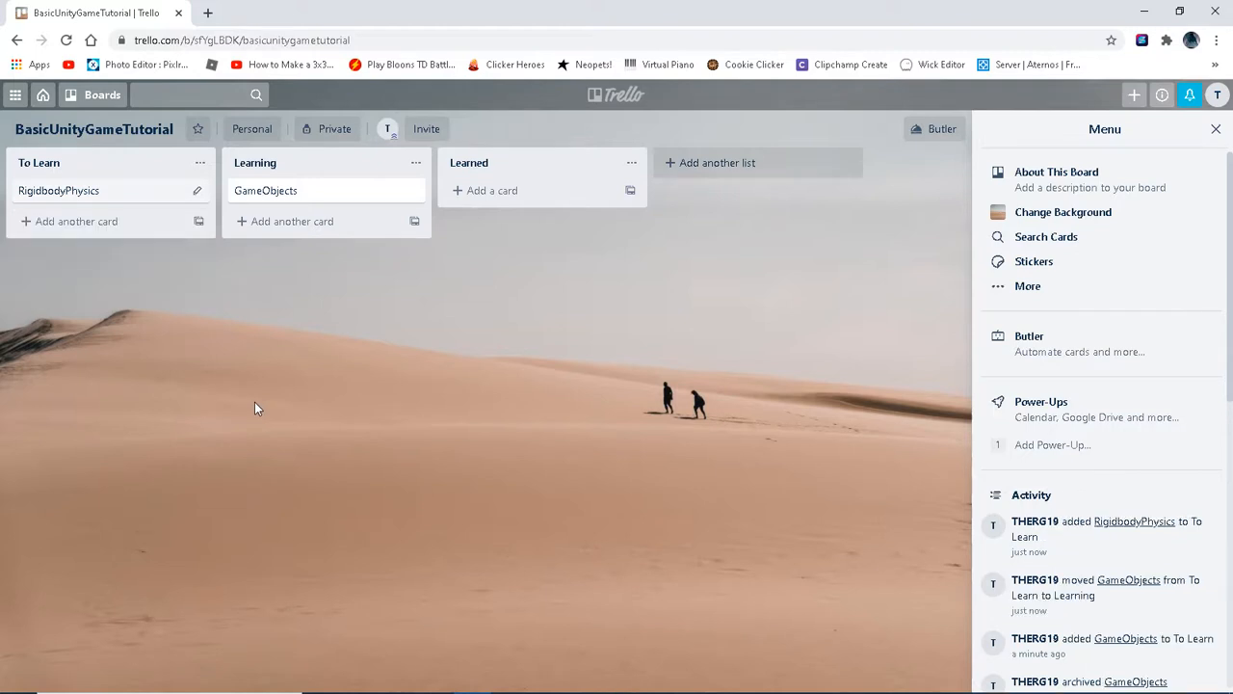
# Switch to the UnityTutorialVideo project in the Unity editor and make the Hierarchy area slightly narrower
pyautogui.click(624, 678)
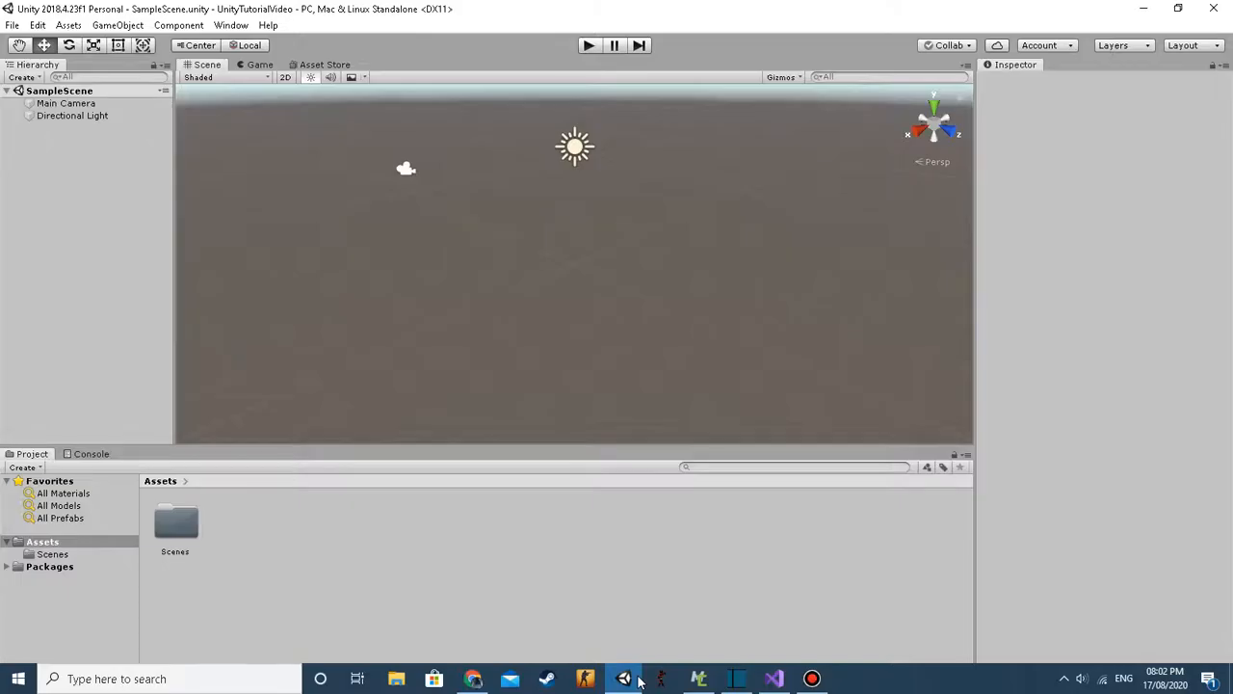
pyautogui.click(1143, 9)
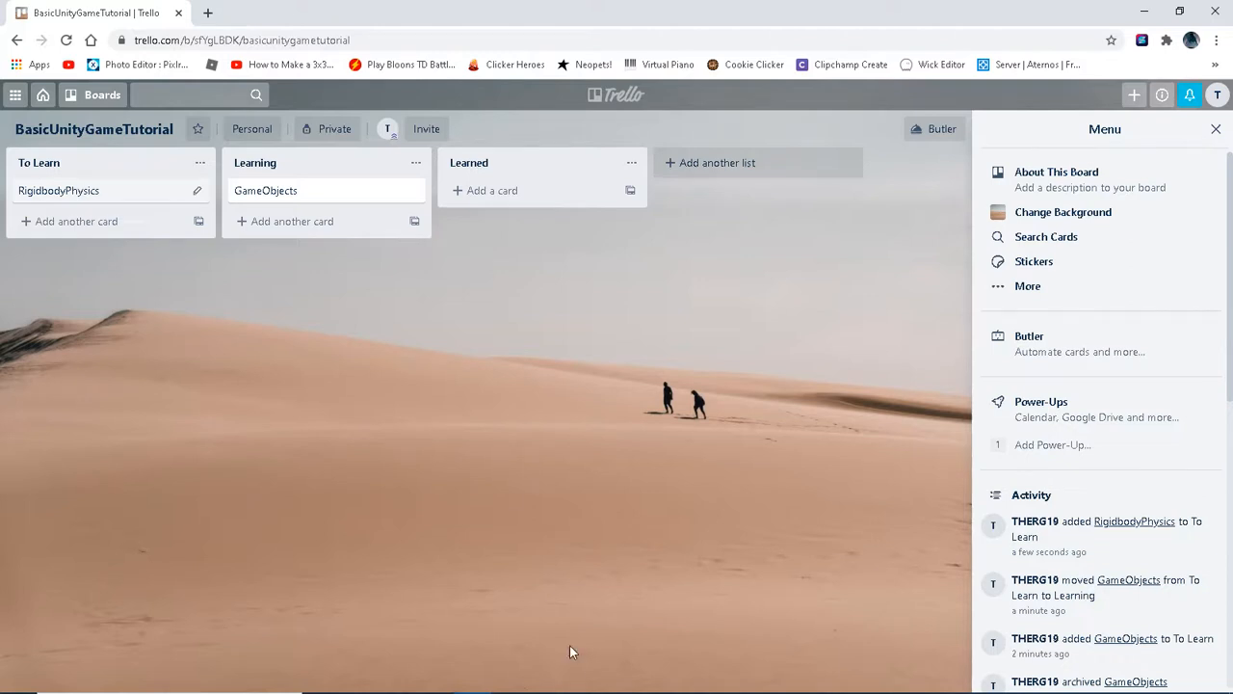
pyautogui.moveTo(688, 679)
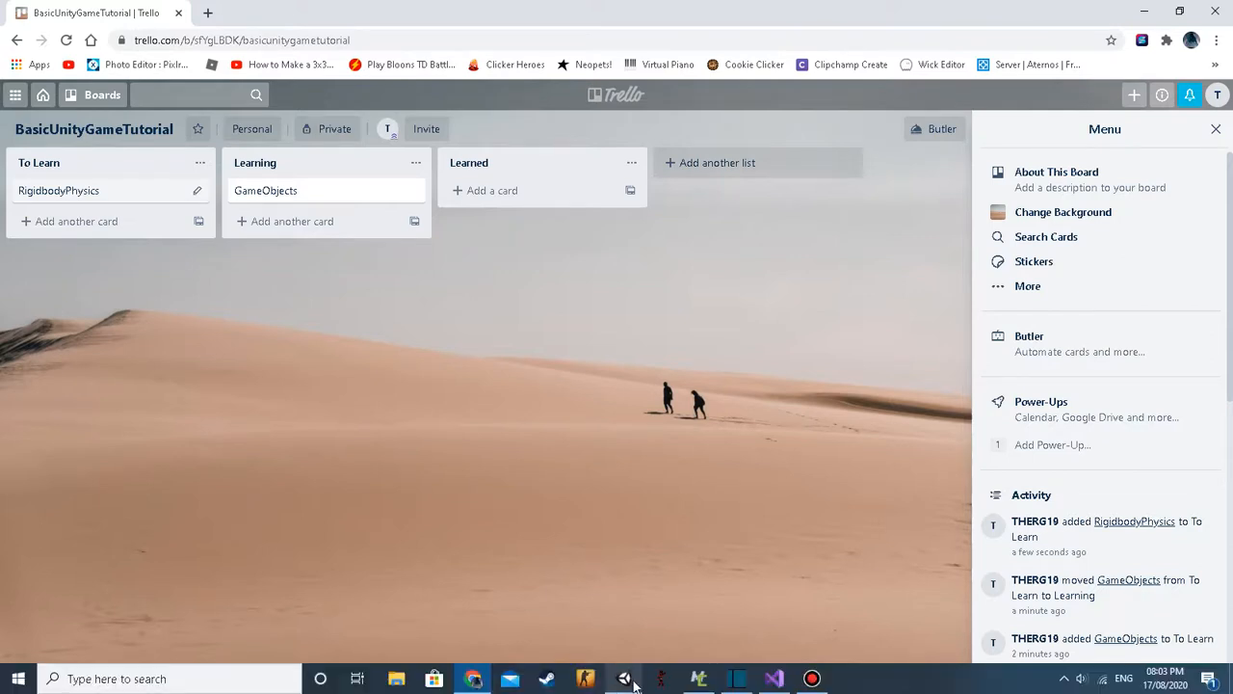
pyautogui.moveTo(628, 679)
pyautogui.click(647, 616)
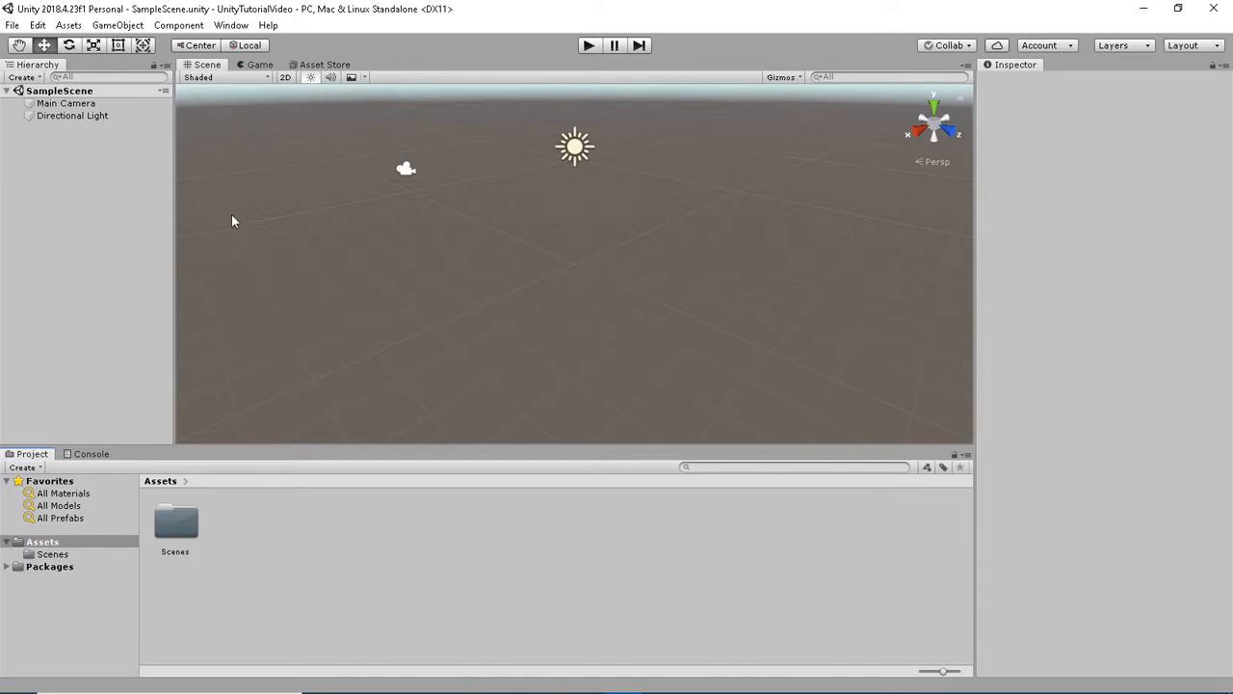
pyautogui.moveTo(175, 222)
pyautogui.mouseDown()
pyautogui.moveTo(247, 234)
pyautogui.moveTo(155, 236)
pyautogui.mouseUp()
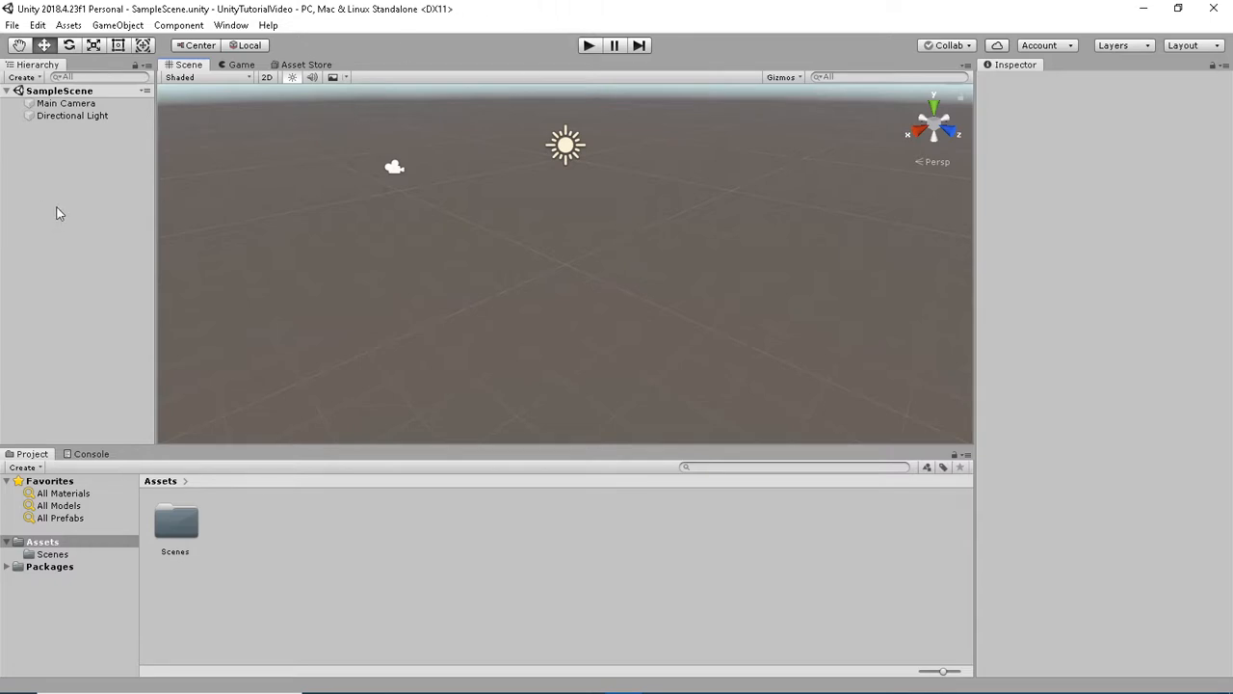
# Inspect the component settings of the Main Camera and the Directional Light
pyautogui.click(91, 167)
pyautogui.click(58, 104)
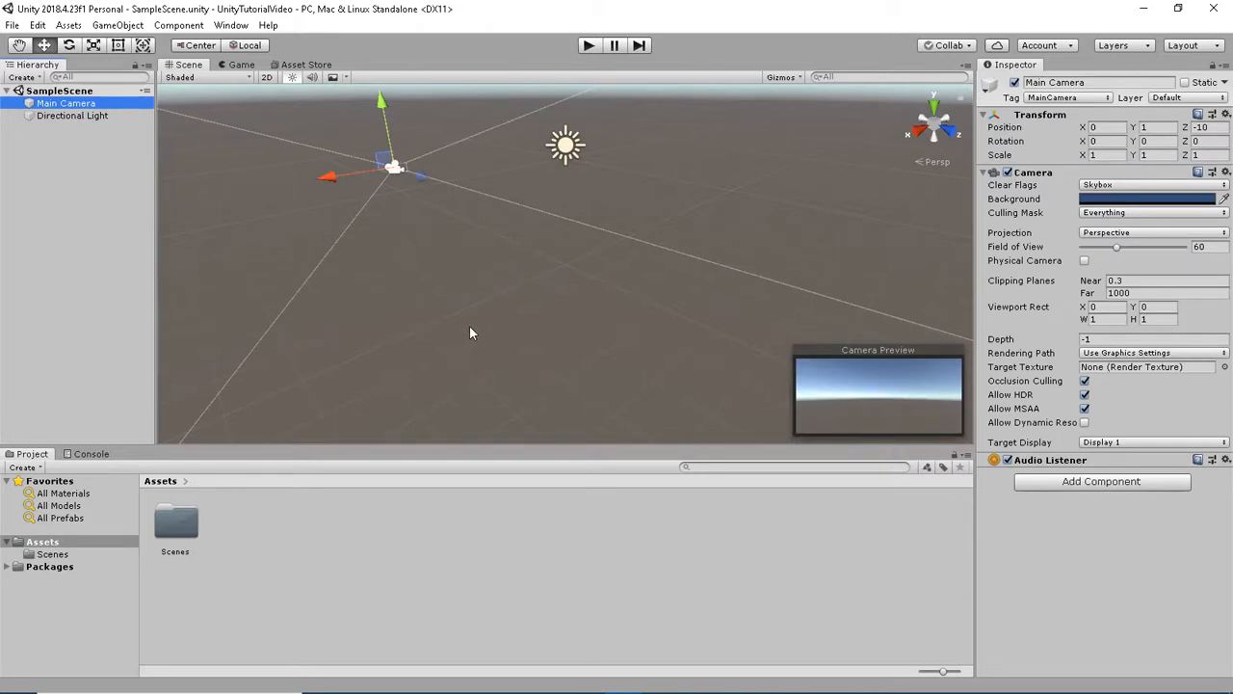
pyautogui.click(85, 119)
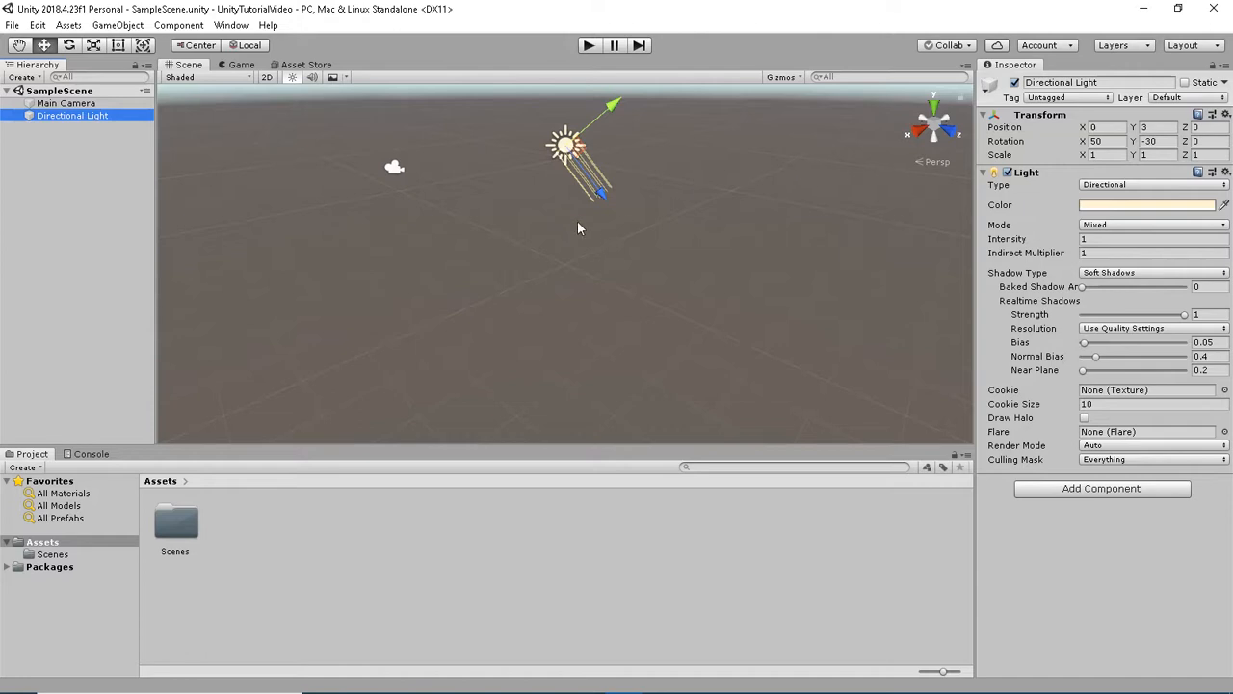
# Deactivate the Directional Light object, check the Game view and return to the Scene view
pyautogui.click(1013, 83)
pyautogui.click(650, 206)
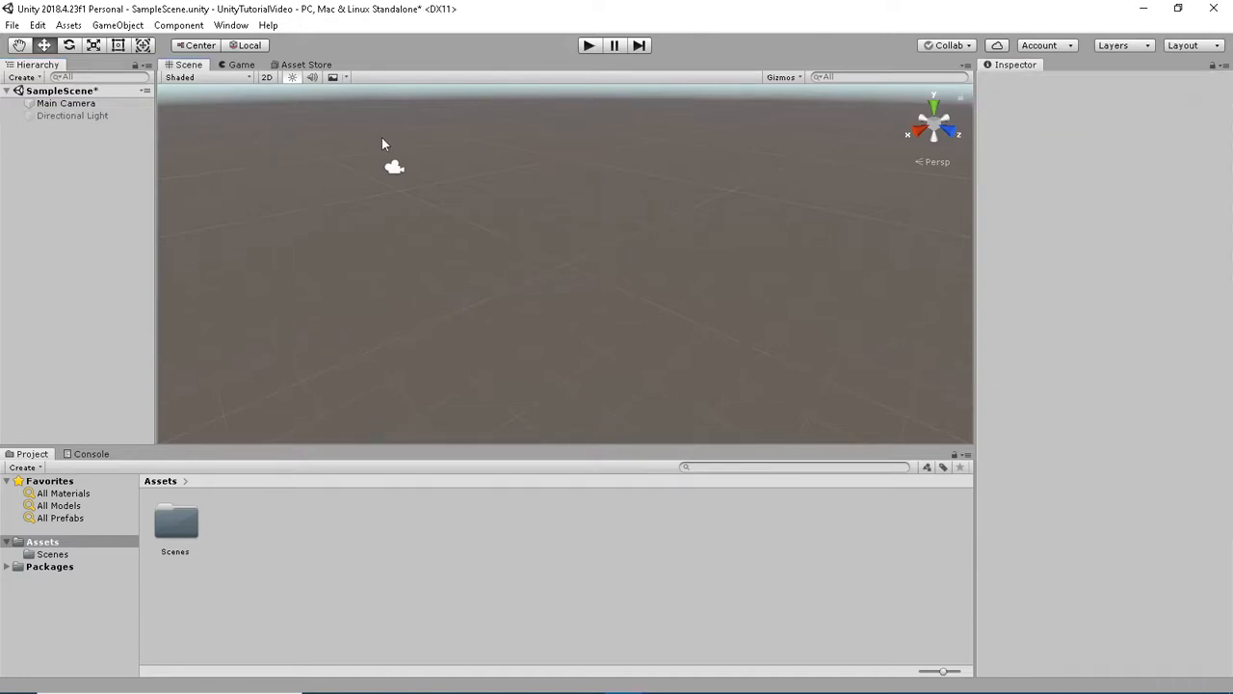
pyautogui.click(241, 66)
pyautogui.click(189, 64)
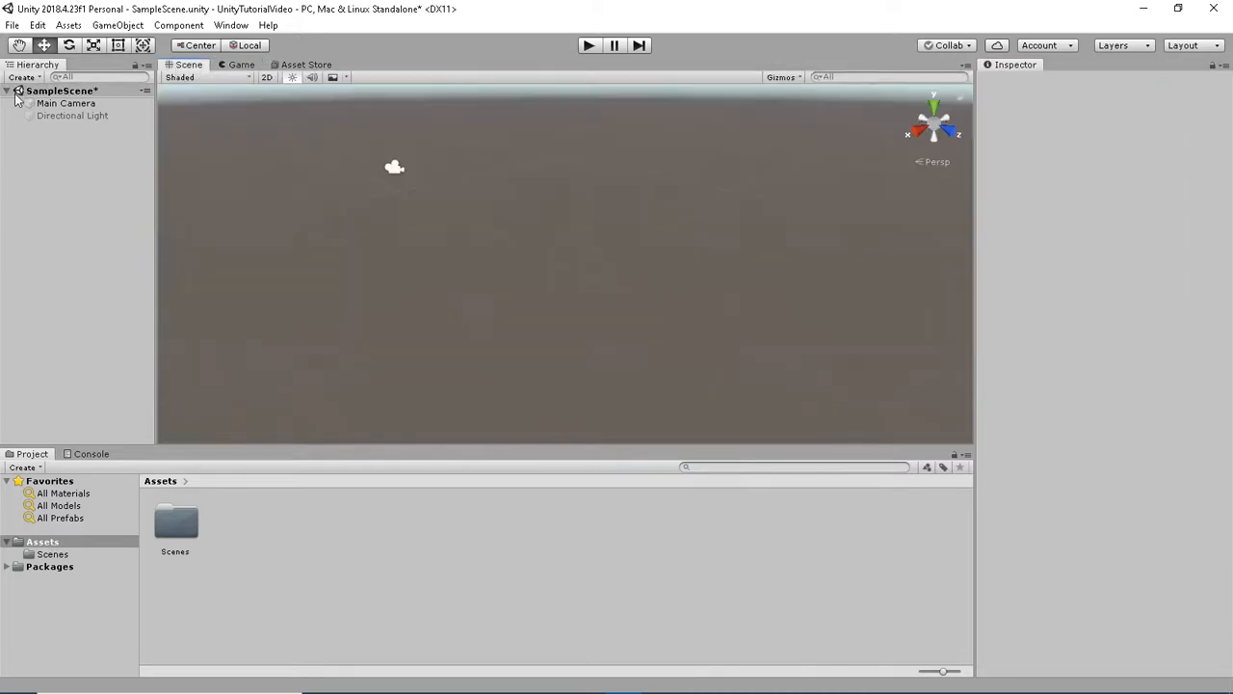
# Reactivate the Directional Light object and select it in the scene
pyautogui.click(77, 116)
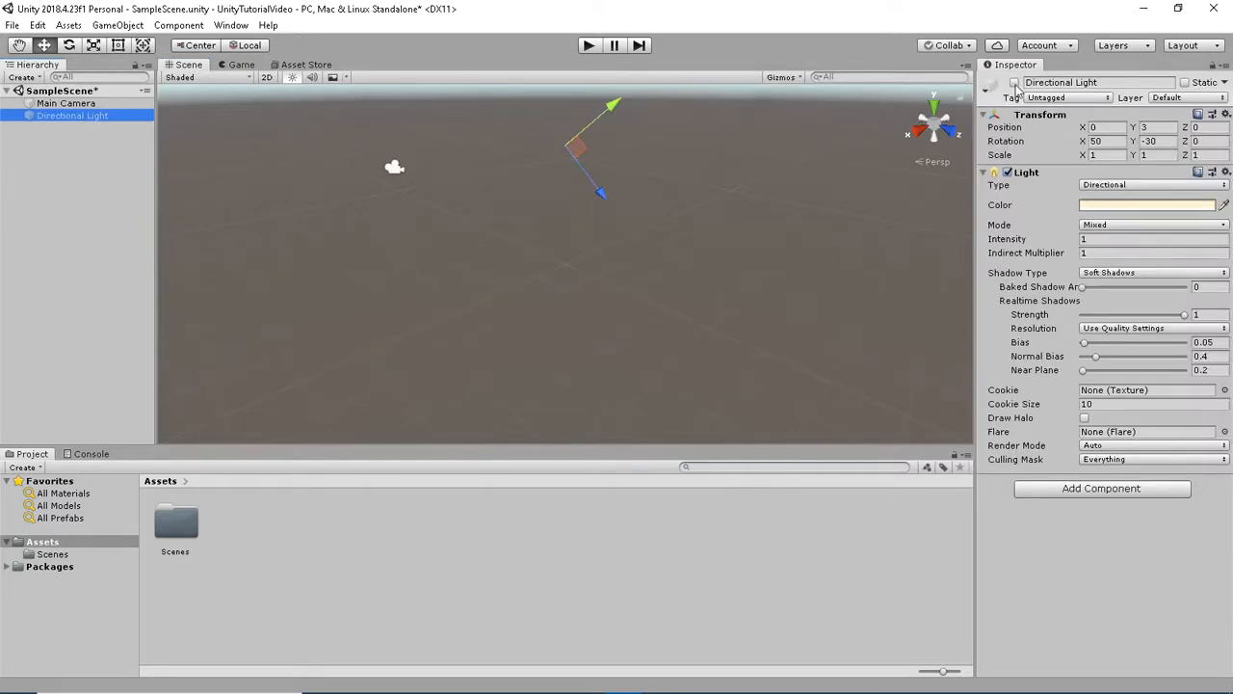
pyautogui.click(1013, 83)
pyautogui.click(811, 337)
pyautogui.click(569, 146)
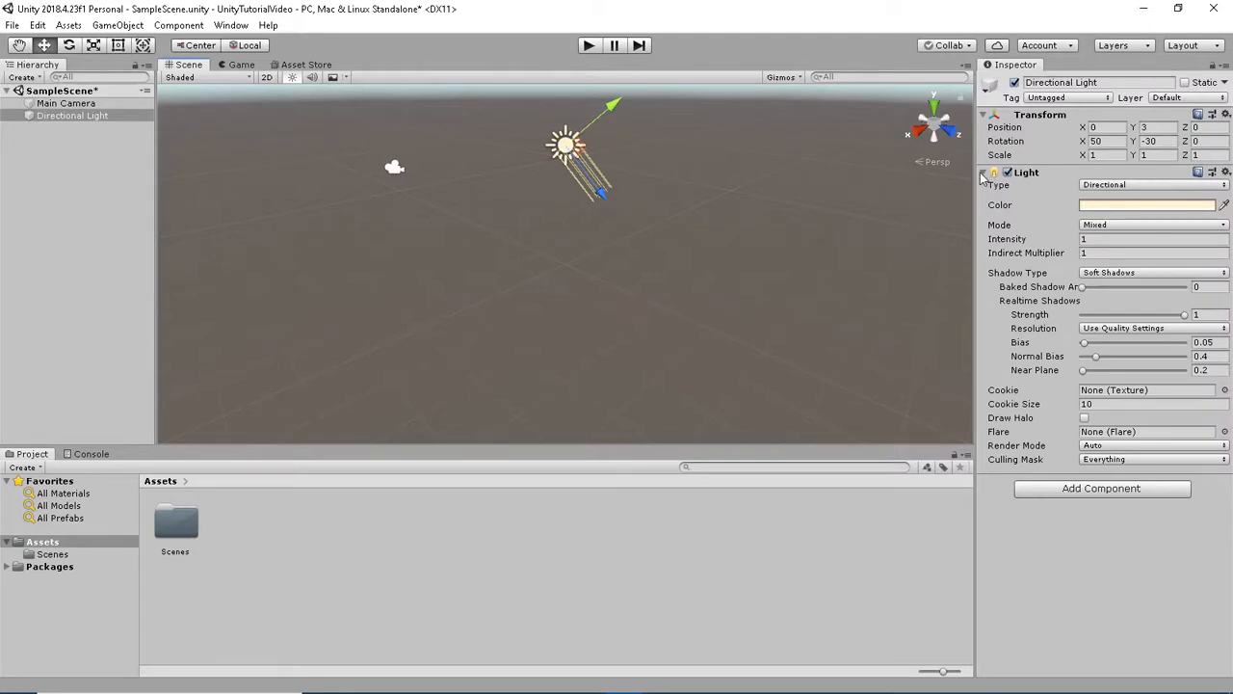
# Change the Directional Light's type to Spot, check the Game view and return to the Scene view
pyautogui.click(1092, 184)
pyautogui.click(1110, 202)
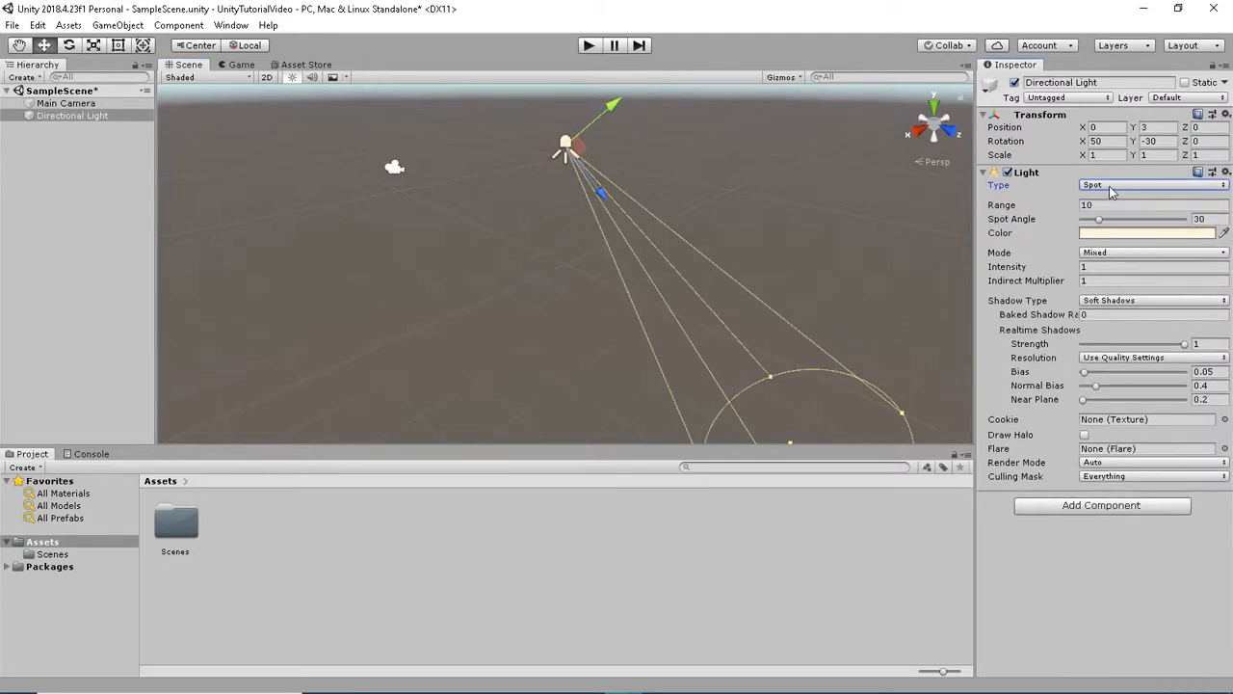
pyautogui.click(238, 64)
pyautogui.click(184, 64)
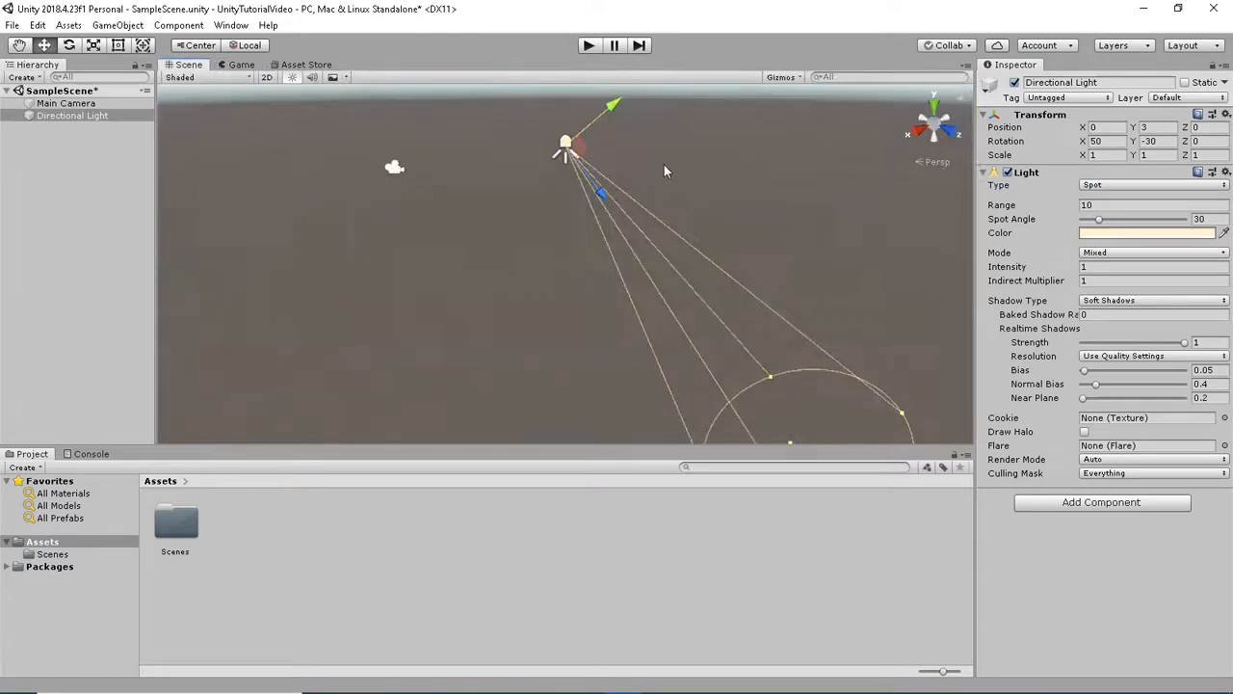
# Set the light's type back to Directional and reselect the light object
pyautogui.click(1098, 186)
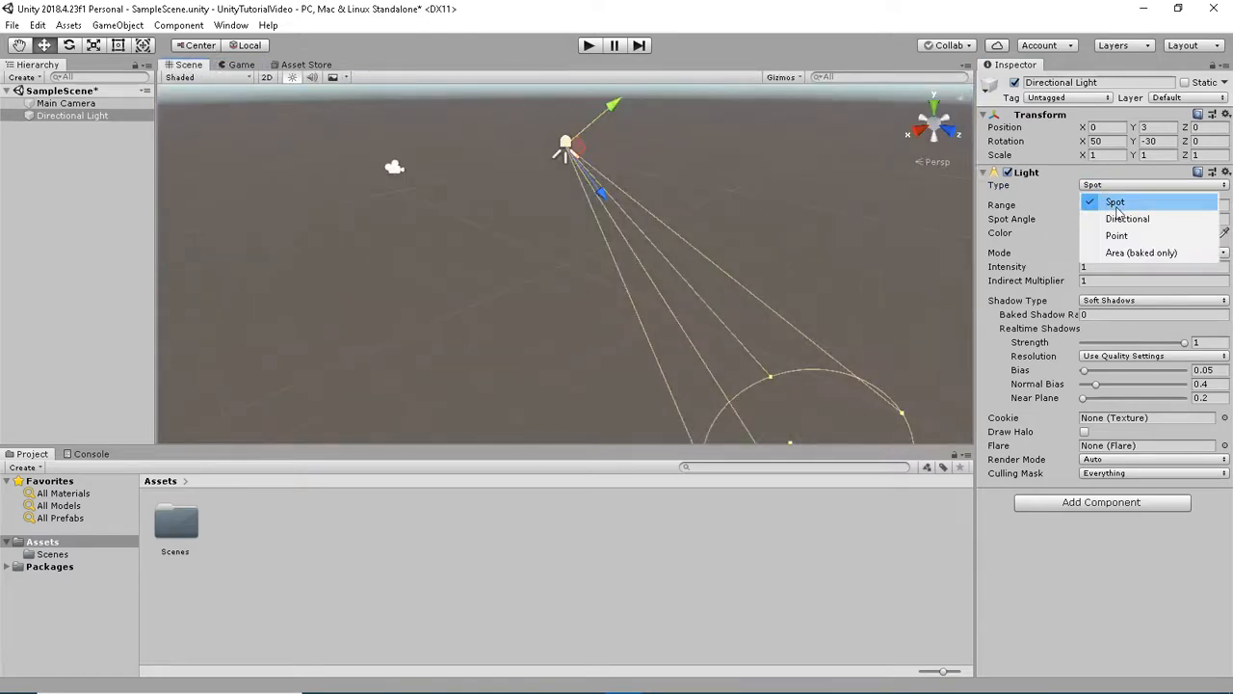
pyautogui.click(1128, 218)
pyautogui.click(758, 219)
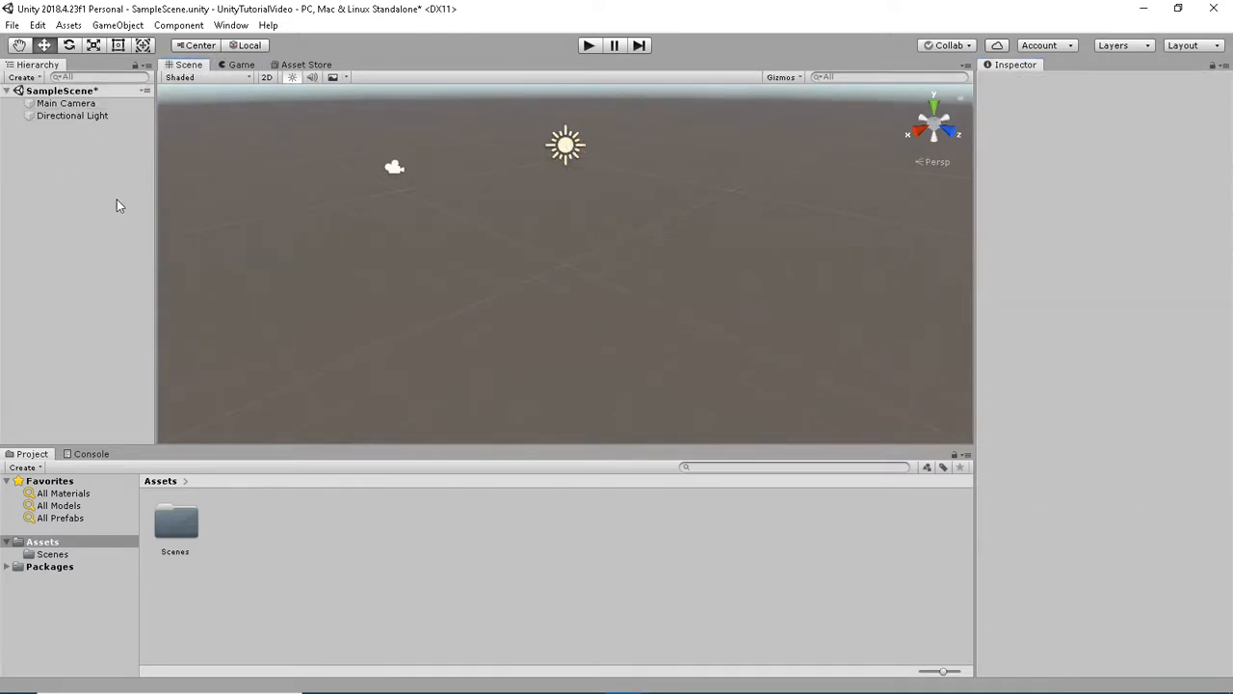
pyautogui.click(95, 115)
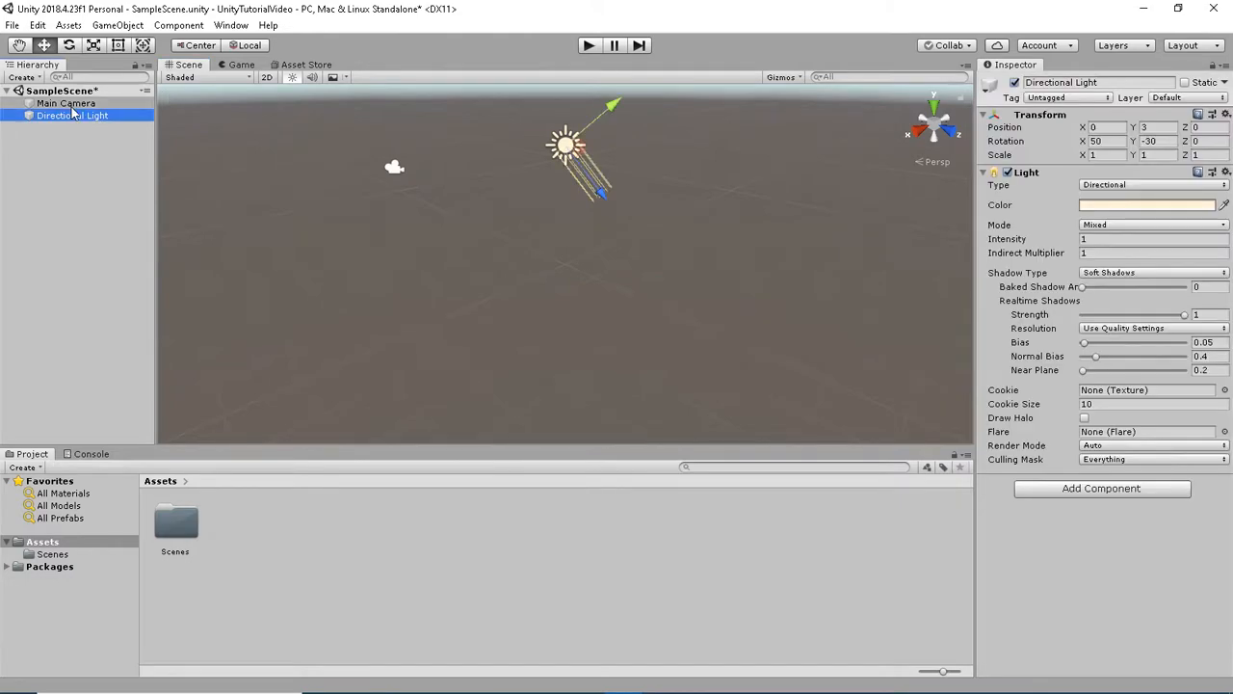
# Compare the component properties of the Main Camera and Directional Light objects, finishing with the Main Camera selected
pyautogui.click(79, 104)
pyautogui.click(104, 115)
pyautogui.click(96, 104)
pyautogui.click(100, 116)
pyautogui.click(96, 104)
pyautogui.click(100, 115)
pyautogui.click(96, 104)
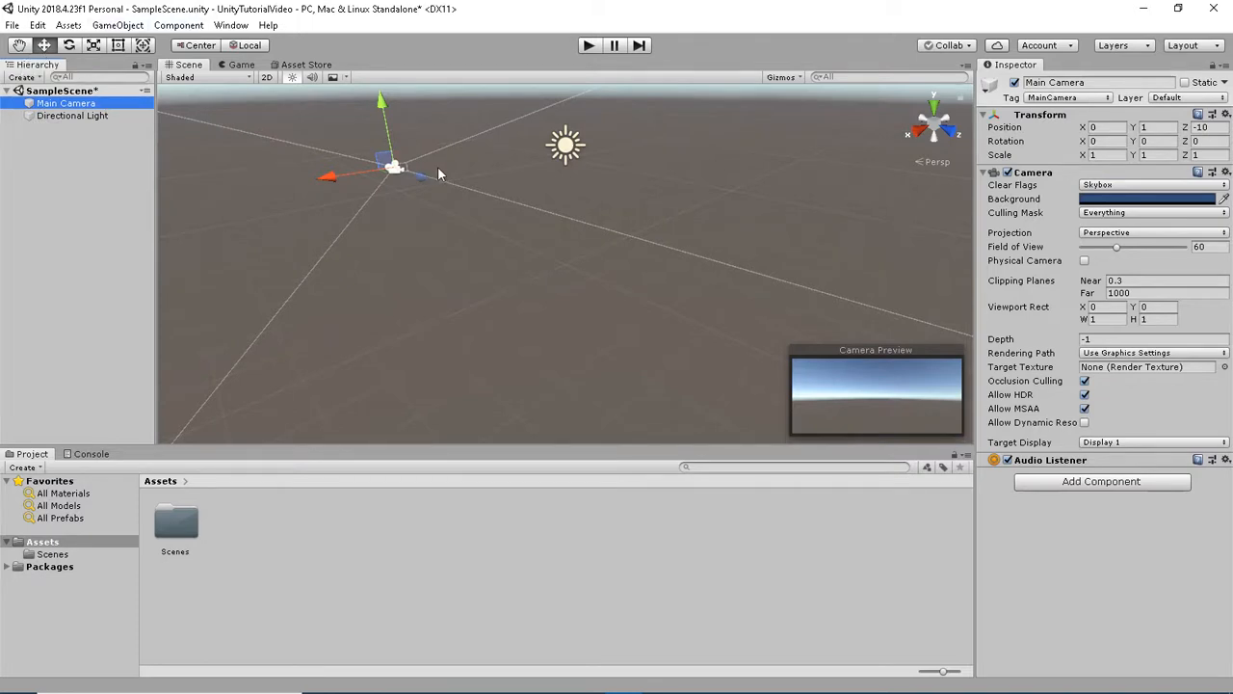
# Move the Main Camera back to about Z -13.41 and up to about Y 2.33, and check the Game view
pyautogui.moveTo(430, 175); pyautogui.dragTo(368, 209)
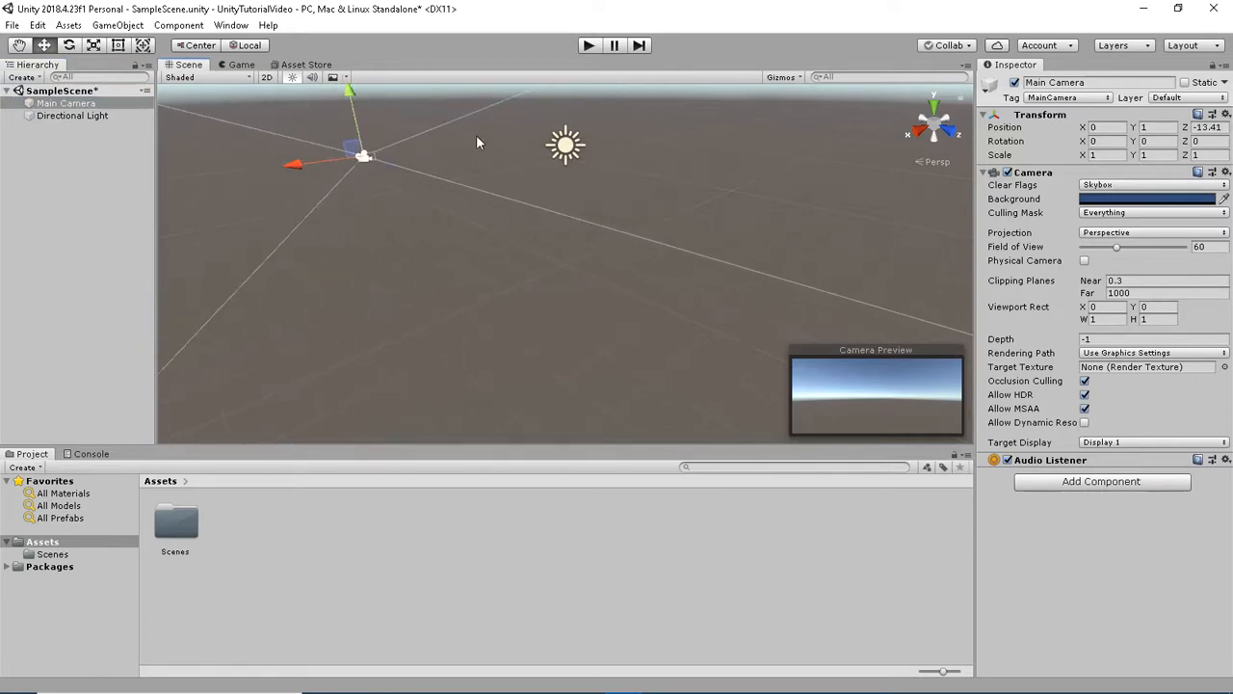
pyautogui.moveTo(351, 111); pyautogui.dragTo(588, 145)
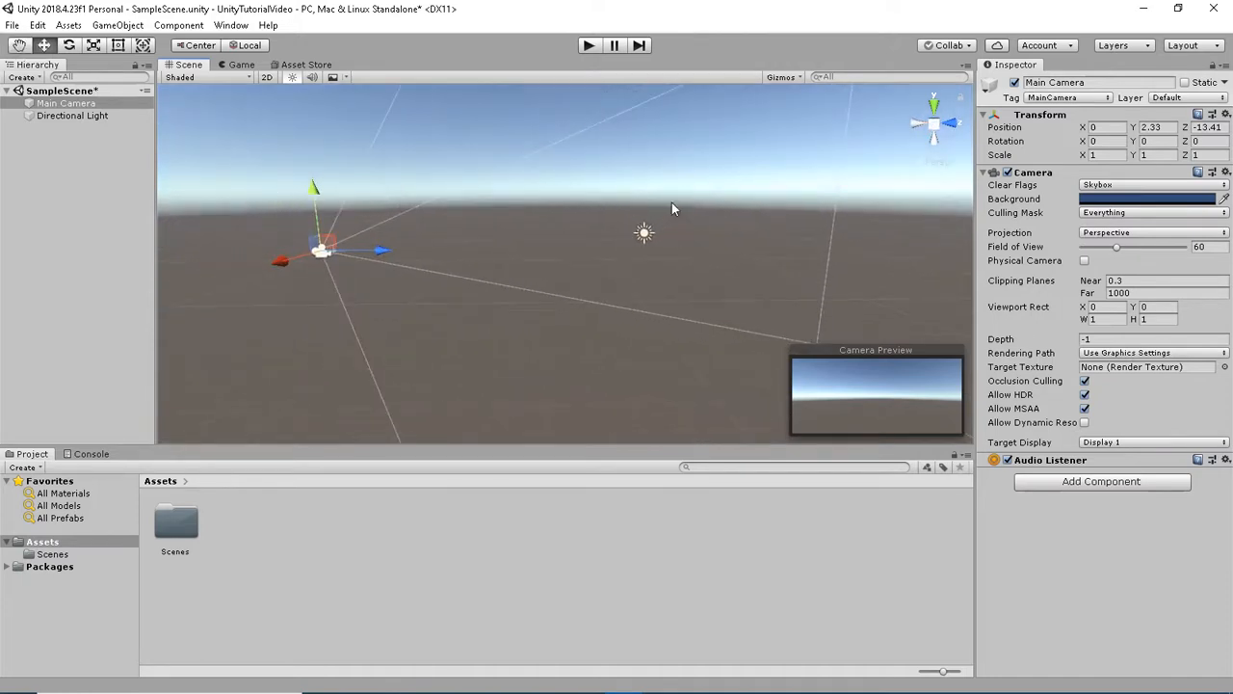
pyautogui.click(237, 68)
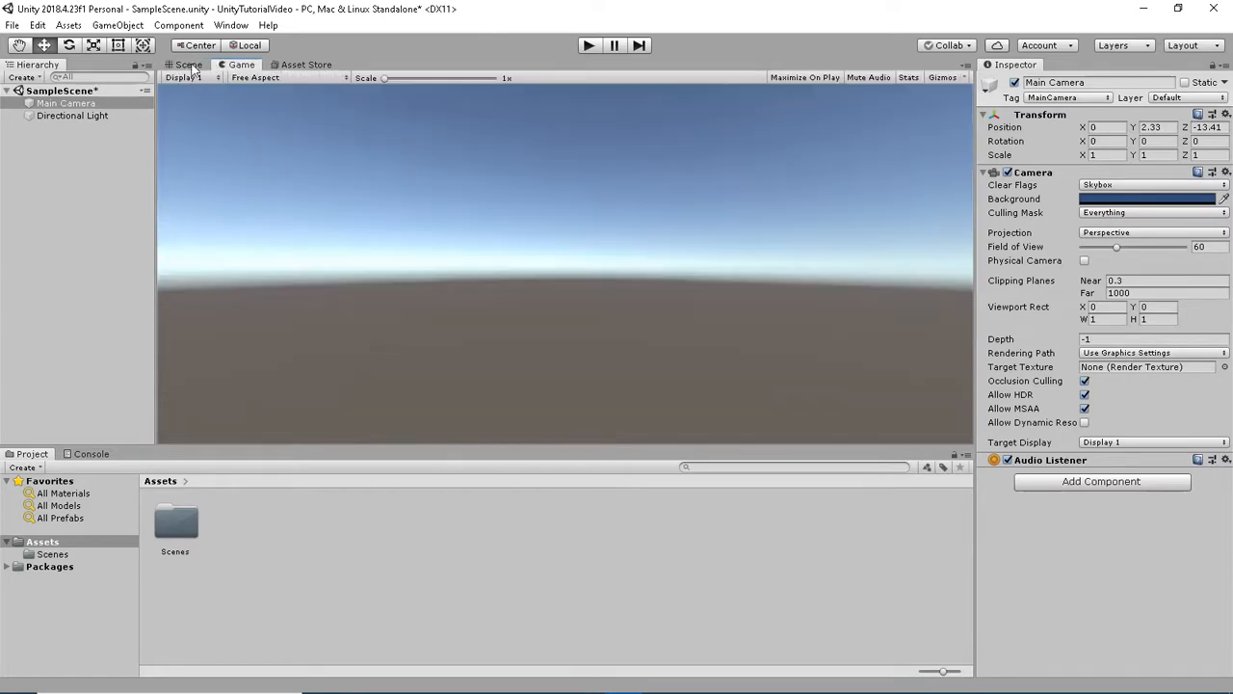
# Return to the Scene view, lower the Main Camera to about Y 0.98 and check the Game view
pyautogui.click(191, 66)
pyautogui.moveTo(318, 198); pyautogui.dragTo(319, 233)
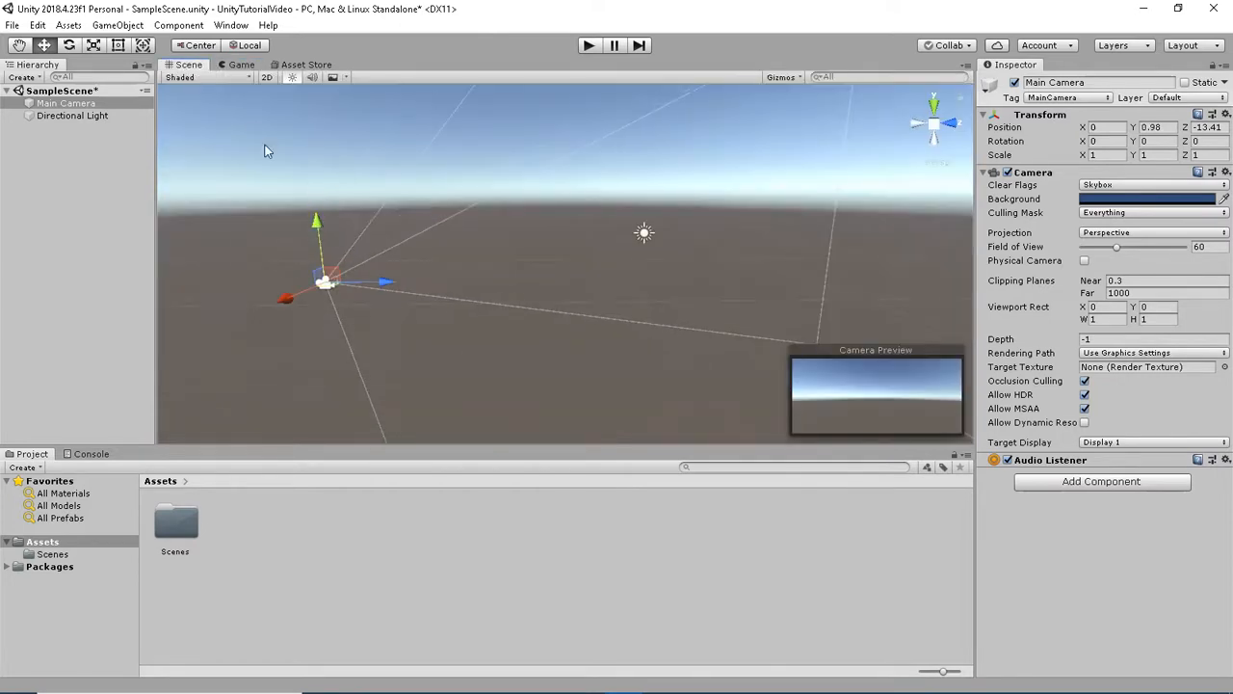
pyautogui.click(240, 64)
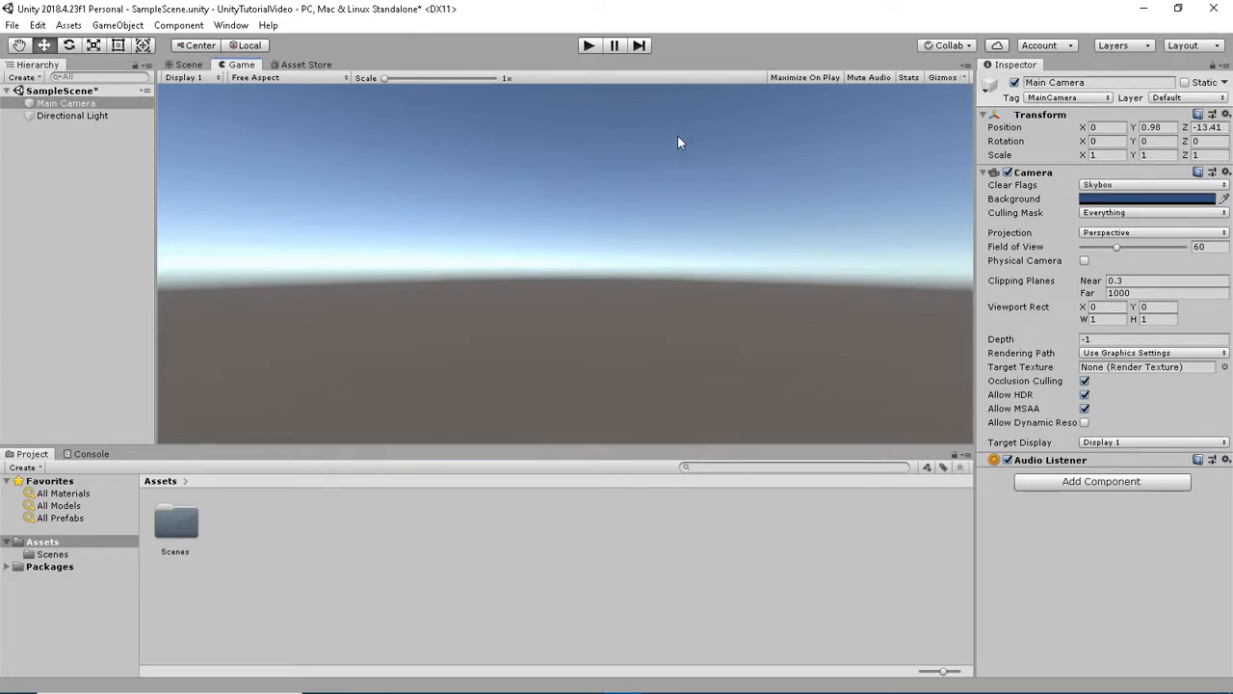
# Maximize the Game view to inspect it, restore the layout and return to the Scene view
pyautogui.hotkey('shift', 'space')
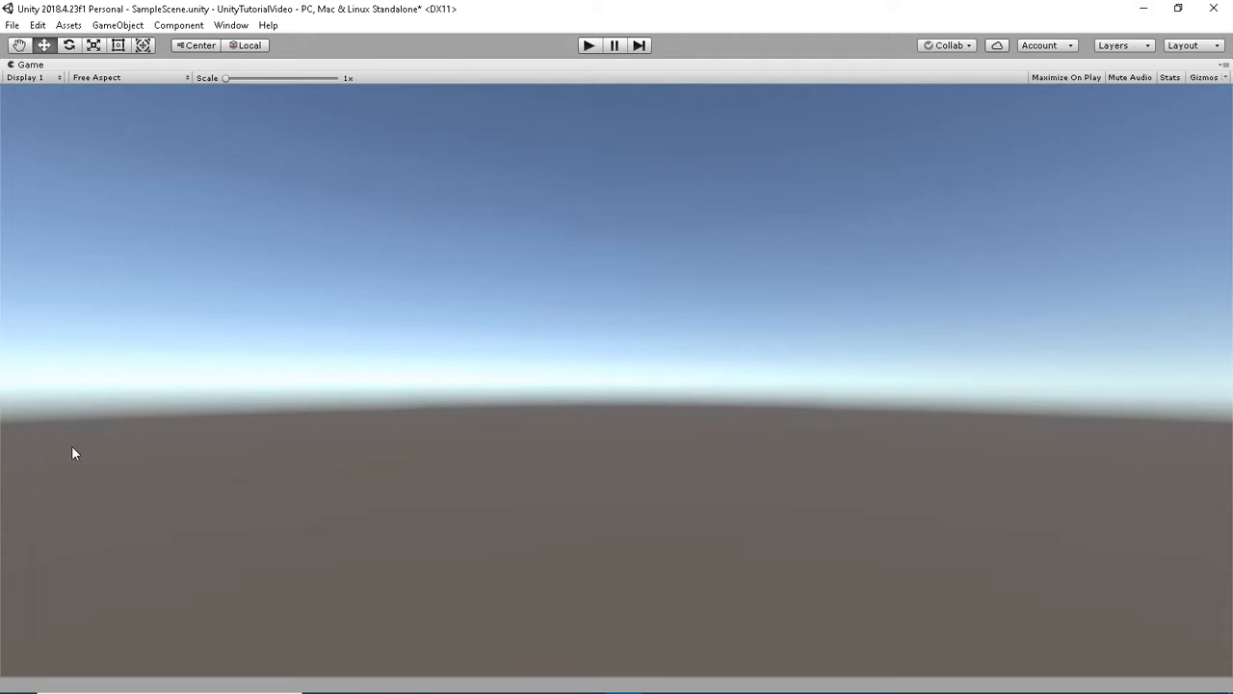
pyautogui.moveTo(143, 671)
pyautogui.hotkey('shift', 'space')
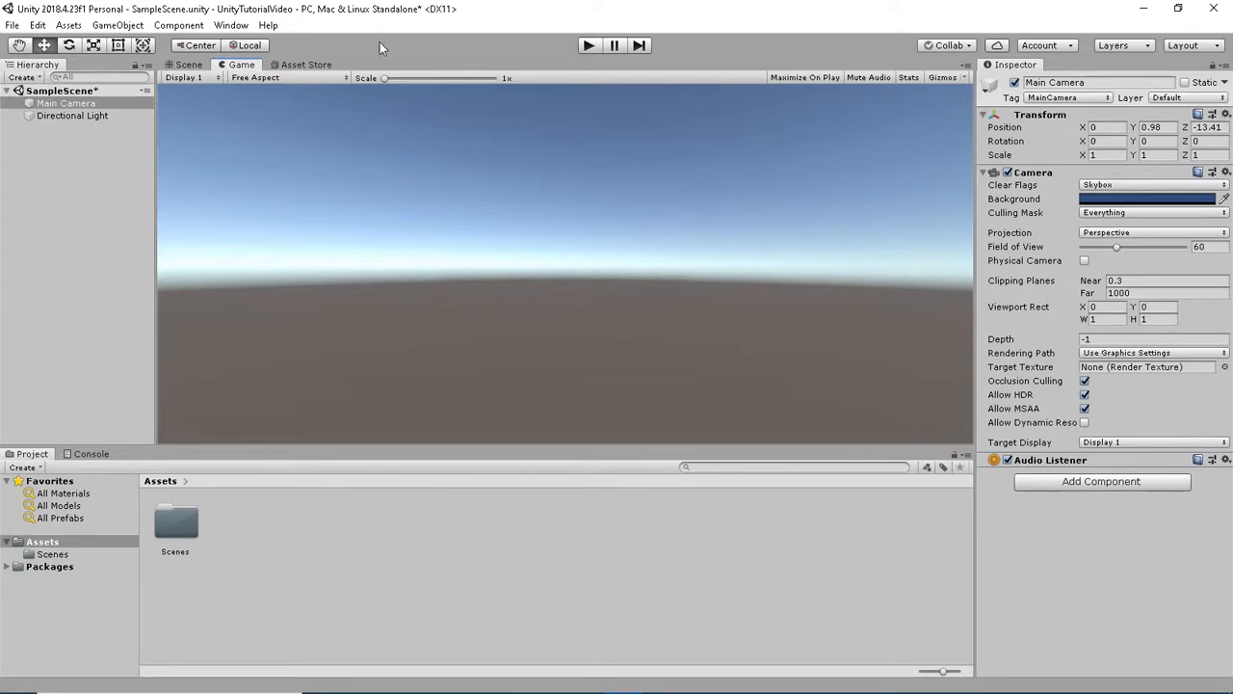
pyautogui.click(188, 65)
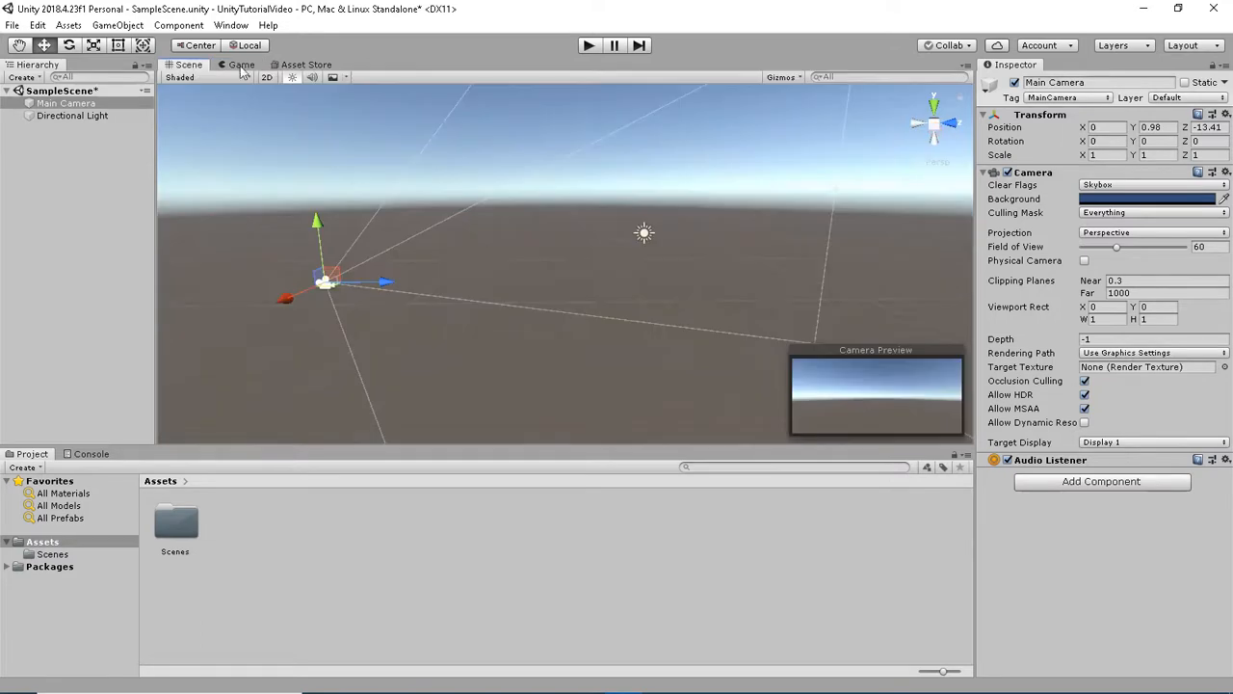
# Deselect the Main Camera and examine the scene around the camera and light from several angles
pyautogui.click(700, 223)
pyautogui.keyDown('alt'); pyautogui.moveTo(699, 223); pyautogui.dragTo(568, 250); pyautogui.keyUp('alt')
pyautogui.keyDown('alt'); pyautogui.moveTo(753, 393); pyautogui.dragTo(754, 346); pyautogui.keyUp('alt')
pyautogui.keyDown('alt'); pyautogui.moveTo(708, 310); pyautogui.dragTo(737, 357); pyautogui.keyUp('alt')
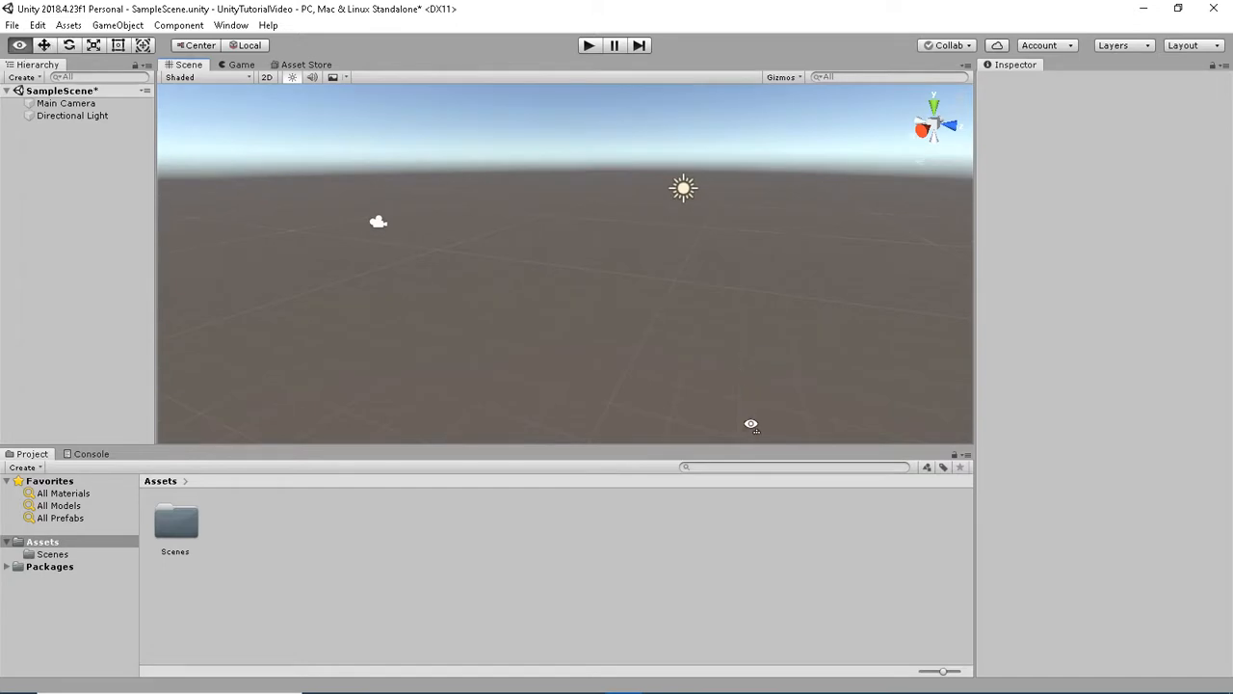
pyautogui.keyDown('alt'); pyautogui.moveTo(748, 421); pyautogui.dragTo(640, 289); pyautogui.keyUp('alt')
pyautogui.moveTo(341, 110); pyautogui.dragTo(389, 191)
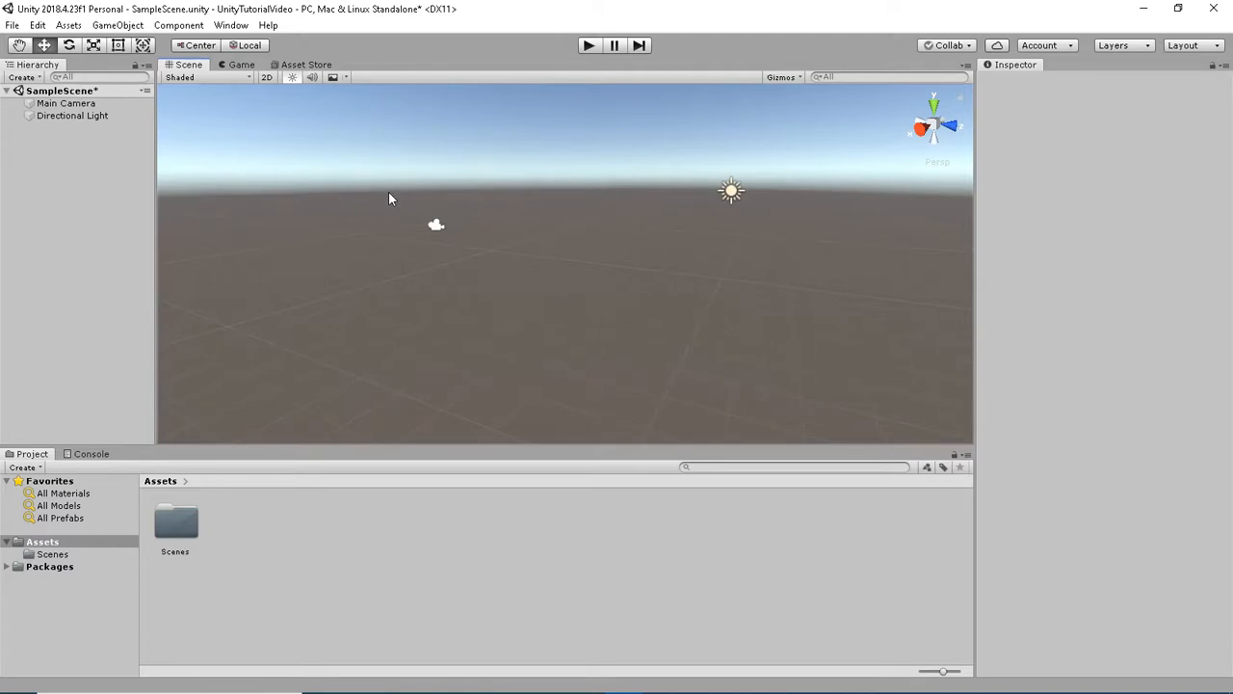
pyautogui.keyDown('alt'); pyautogui.moveTo(707, 349); pyautogui.dragTo(655, 323); pyautogui.keyUp('alt')
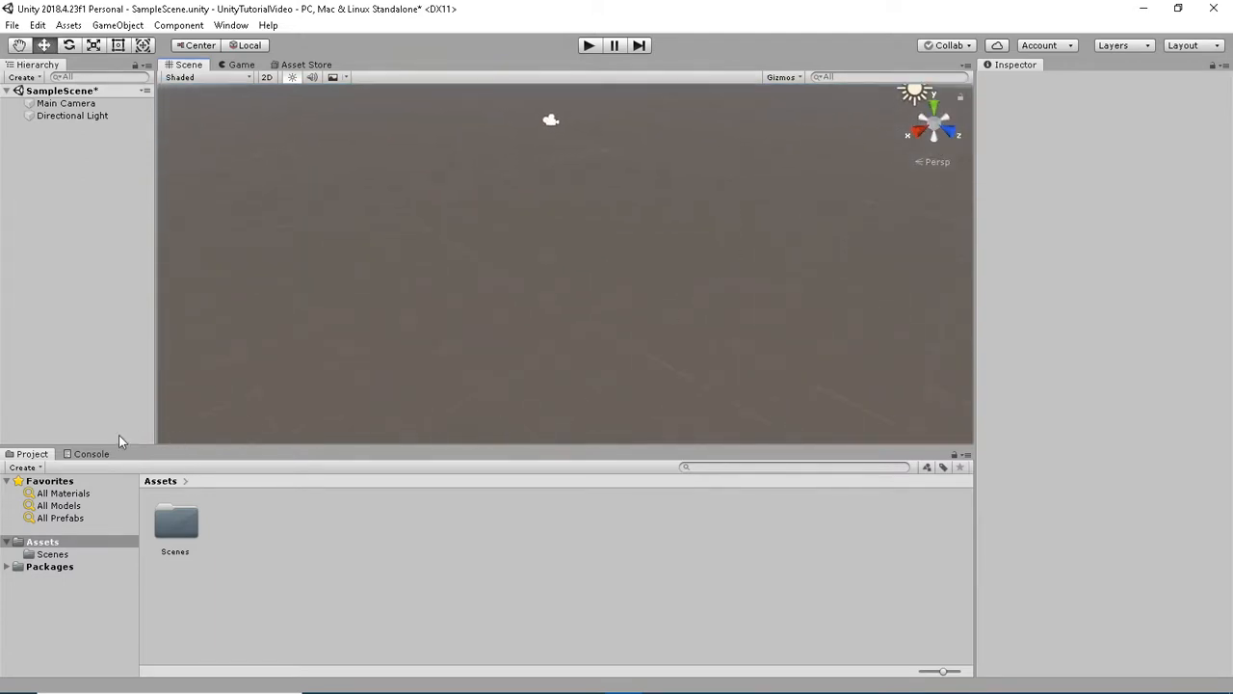
# View the Console and return to the project's Assets folder
pyautogui.click(91, 454)
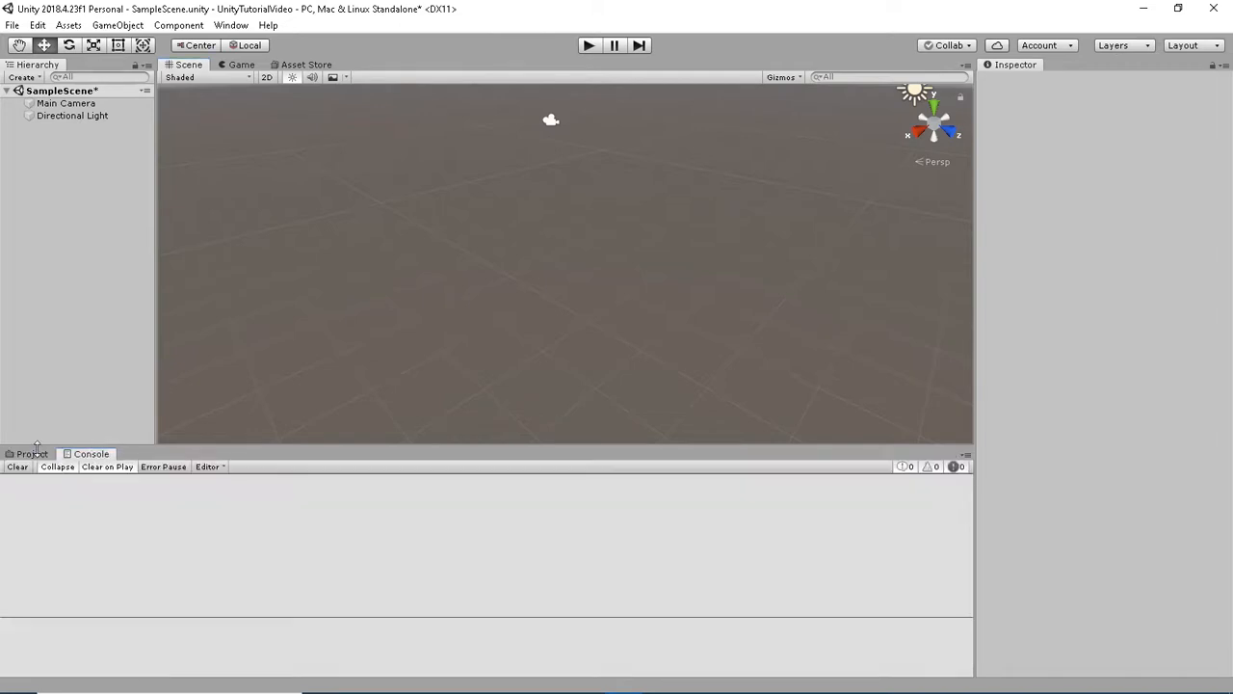
pyautogui.click(34, 456)
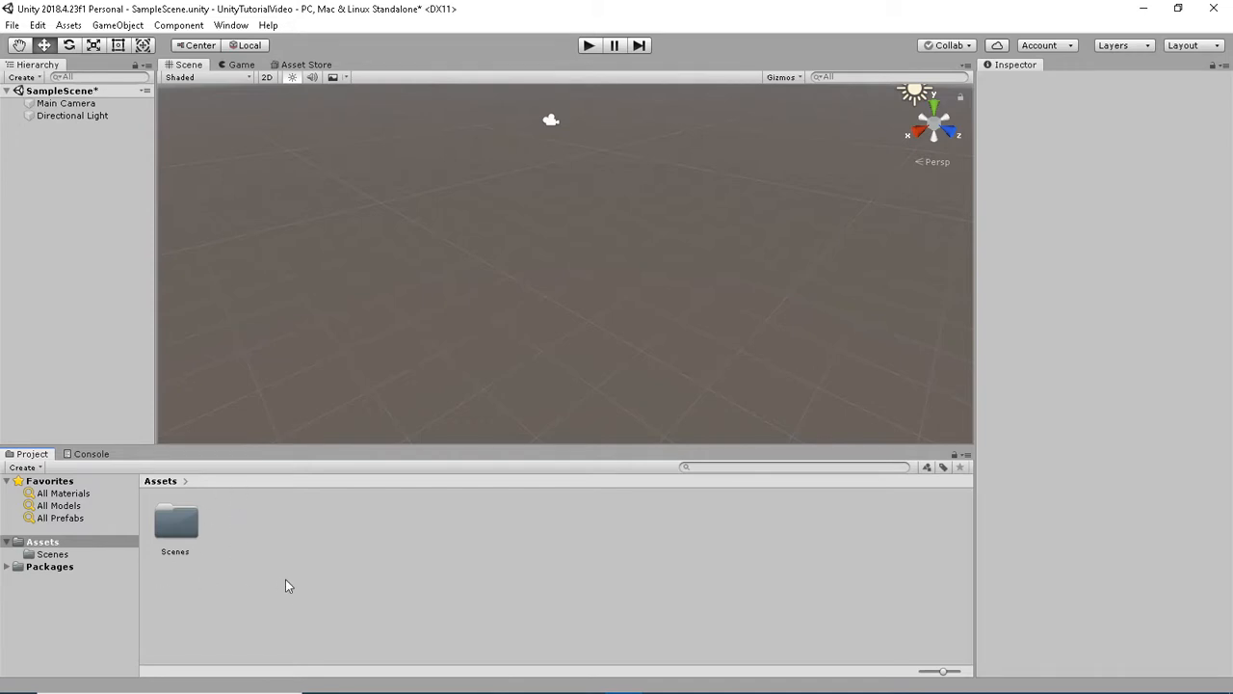
pyautogui.click(180, 519)
pyautogui.click(334, 517)
# Open the Scenes folder and select the SampleScene asset
pyautogui.doubleClick(183, 528)
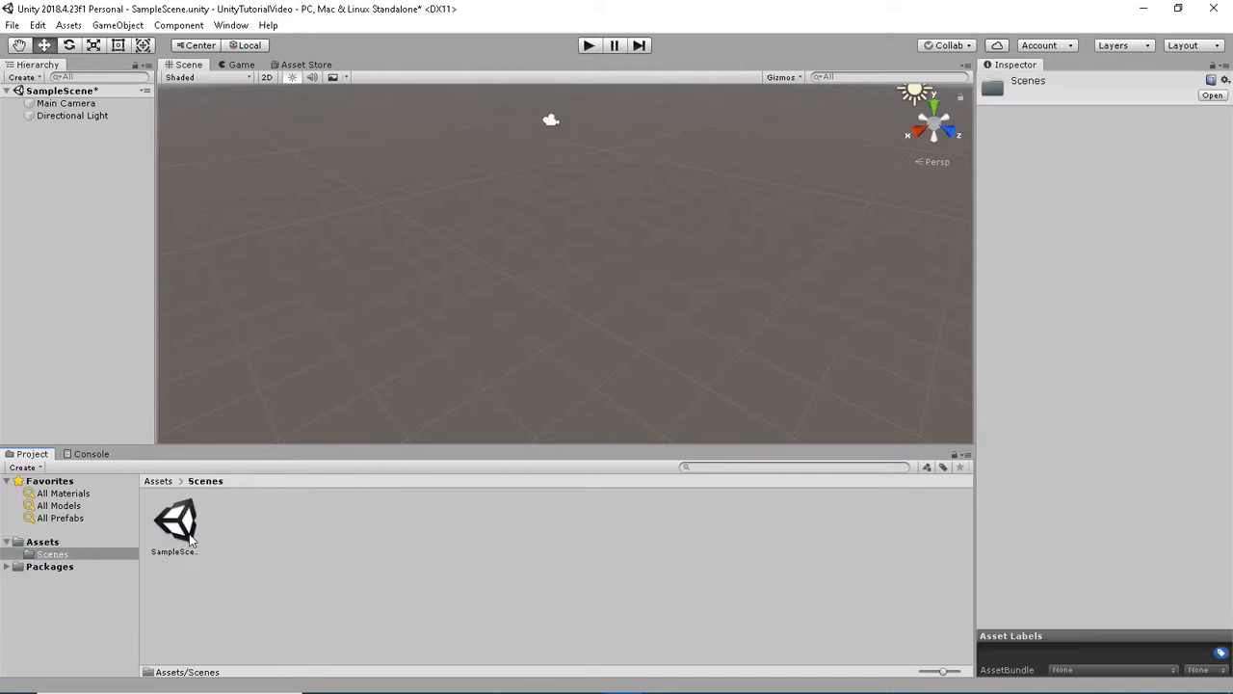
pyautogui.click(438, 520)
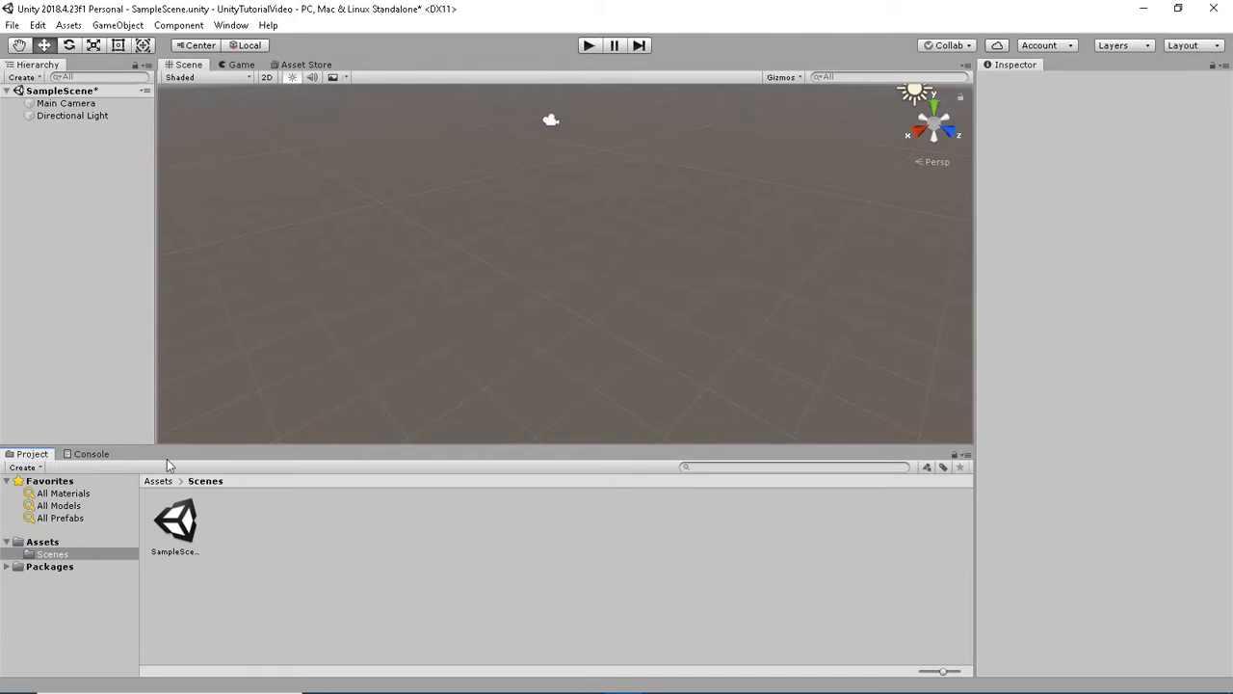
pyautogui.click(175, 520)
pyautogui.keyDown('alt'); pyautogui.moveTo(415, 353); pyautogui.dragTo(511, 260); pyautogui.keyUp('alt')
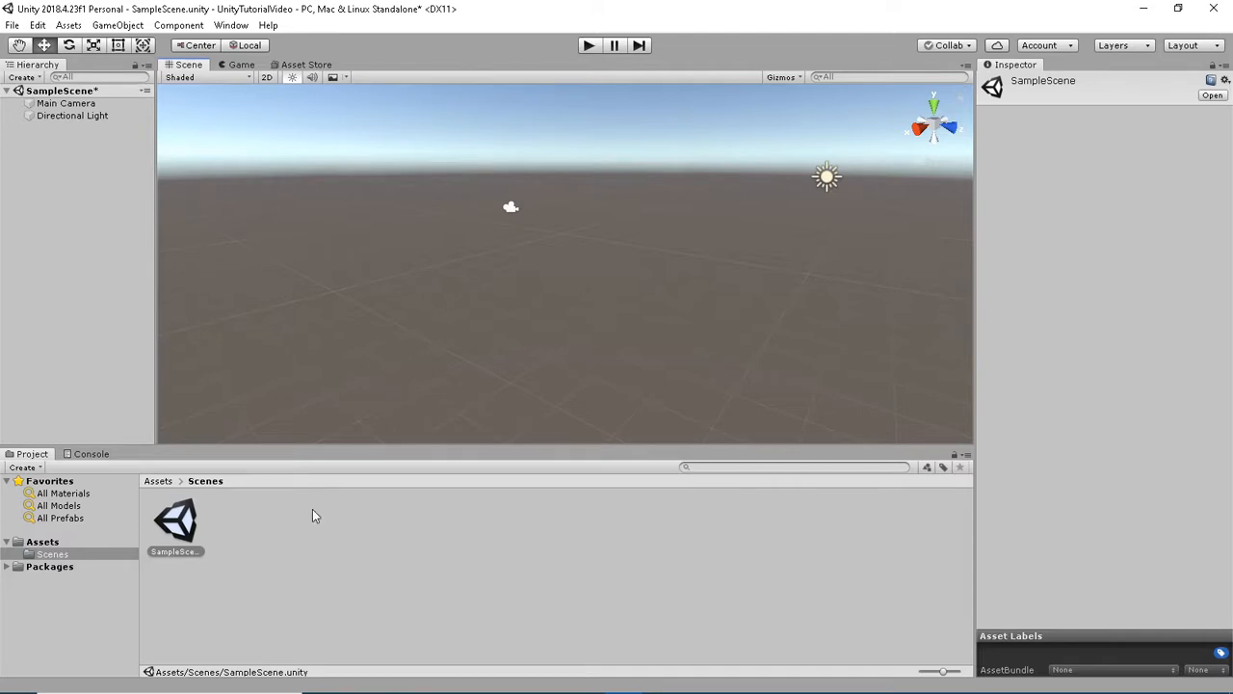
# Browse between the Assets, Scenes and Packages folders with the folder tree and the path, ending in Assets
pyautogui.click(23, 543)
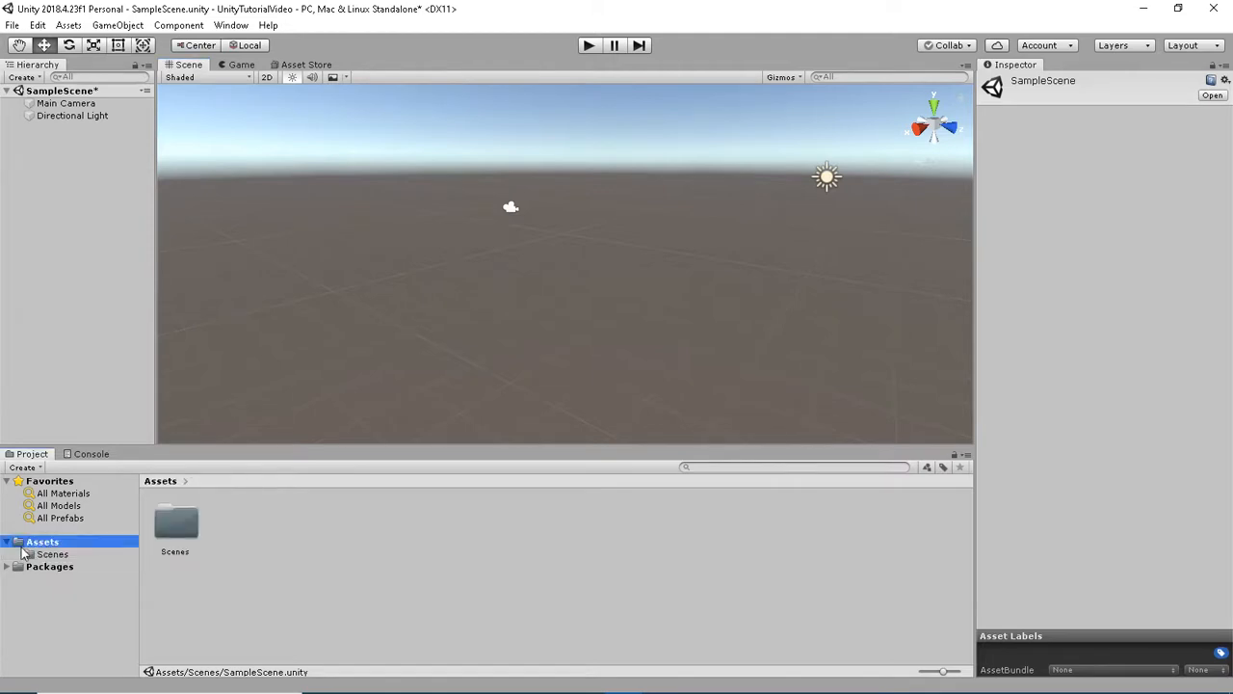
pyautogui.click(44, 557)
pyautogui.click(38, 567)
pyautogui.click(37, 555)
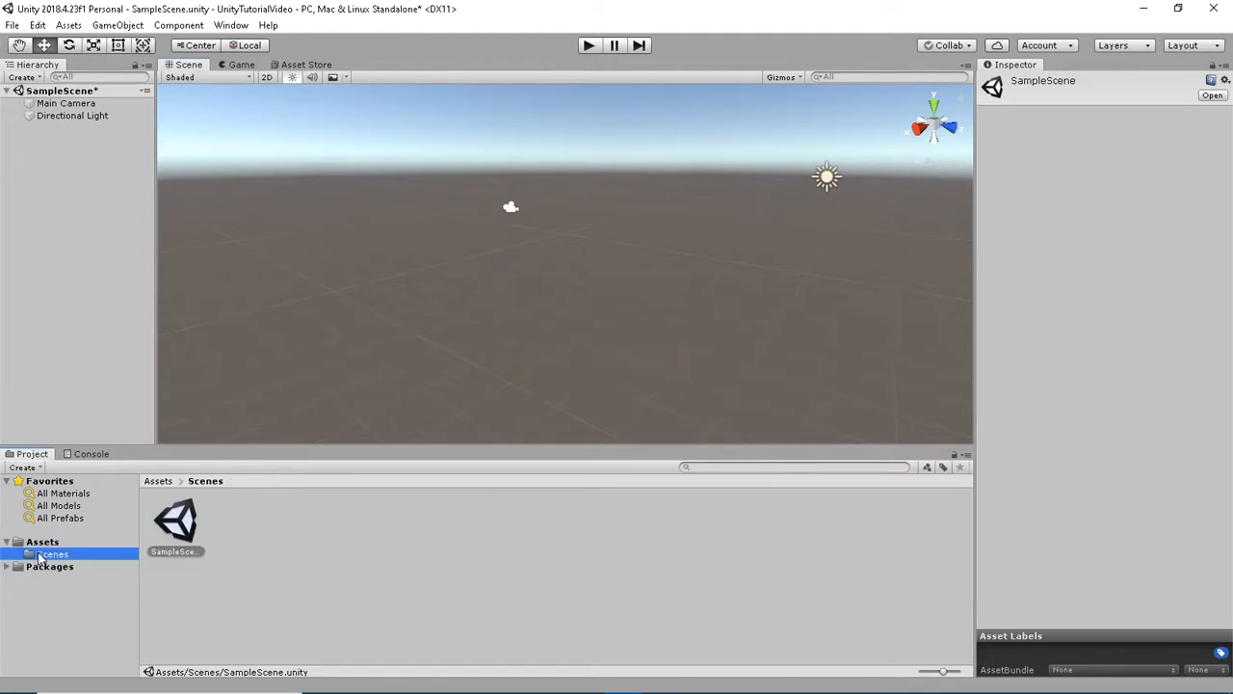
pyautogui.click(37, 545)
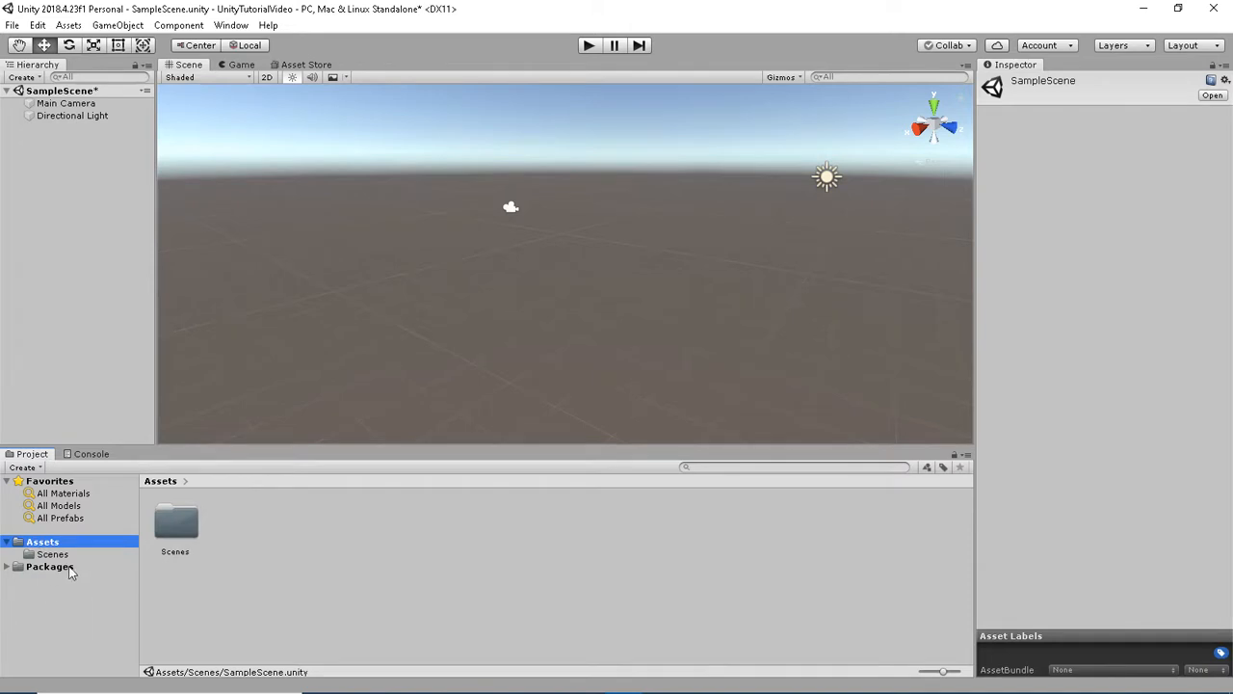
pyautogui.click(36, 554)
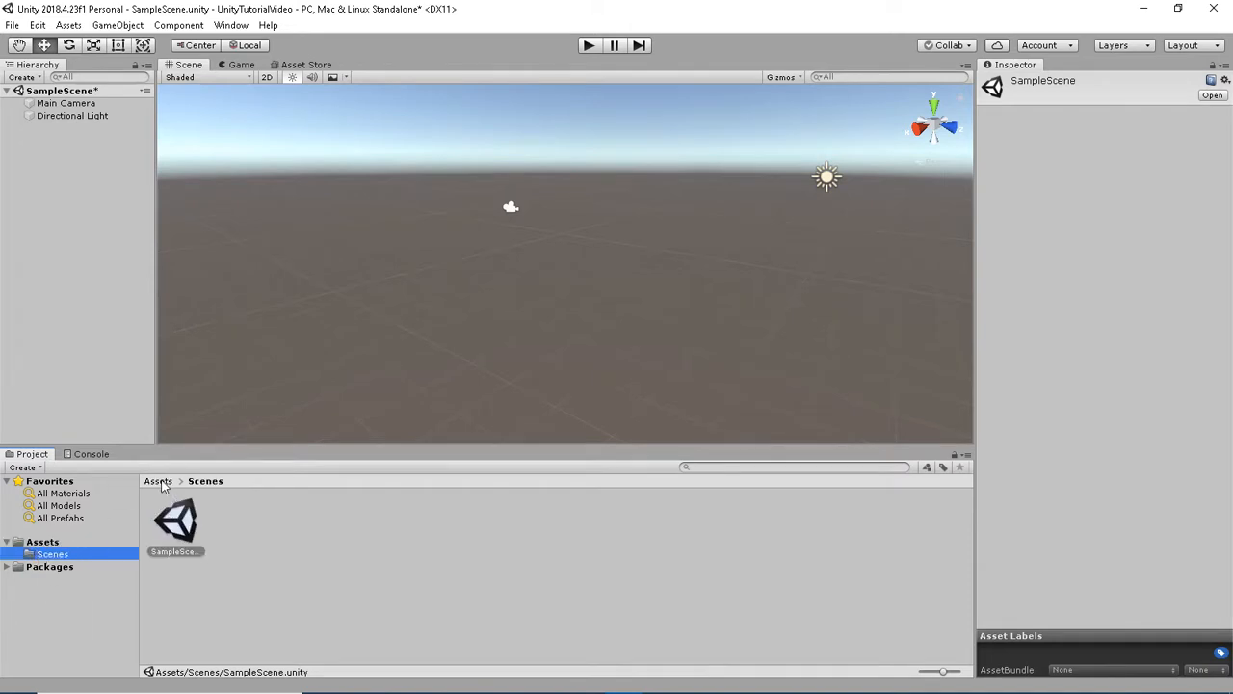
pyautogui.click(161, 482)
pyautogui.click(30, 555)
pyautogui.click(46, 544)
pyautogui.click(41, 554)
pyautogui.click(161, 490)
pyautogui.click(161, 483)
pyautogui.click(53, 554)
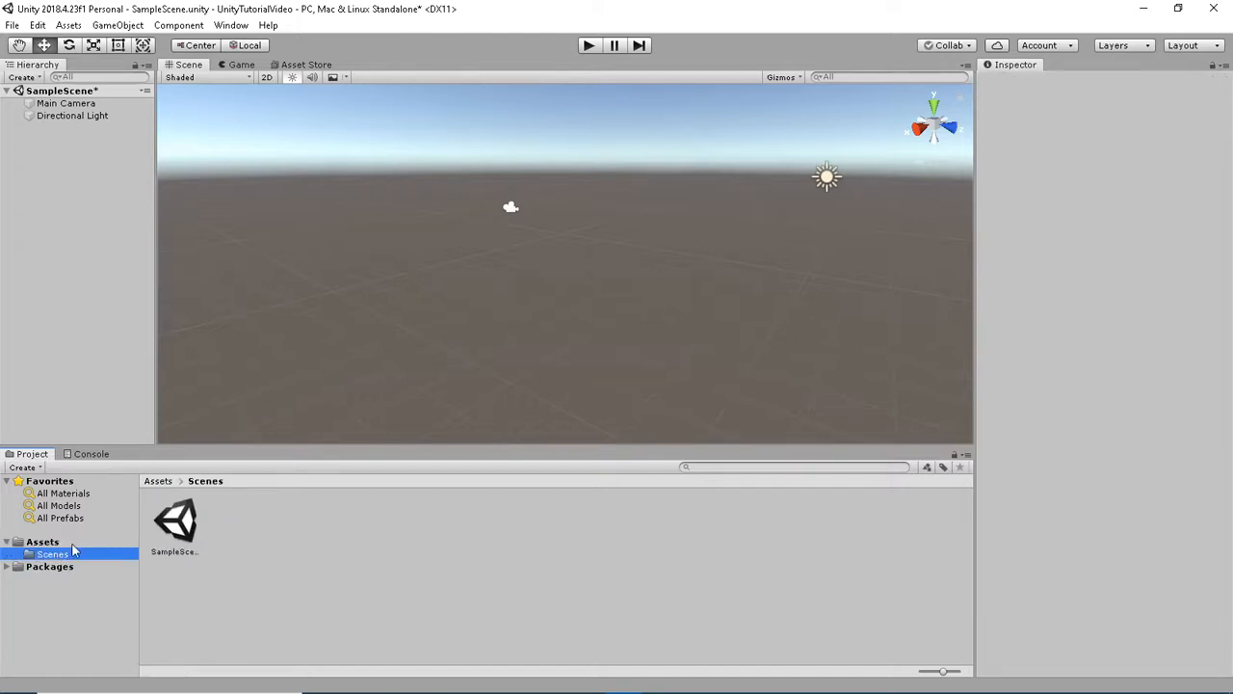
pyautogui.click(160, 481)
pyautogui.click(38, 555)
pyautogui.click(160, 481)
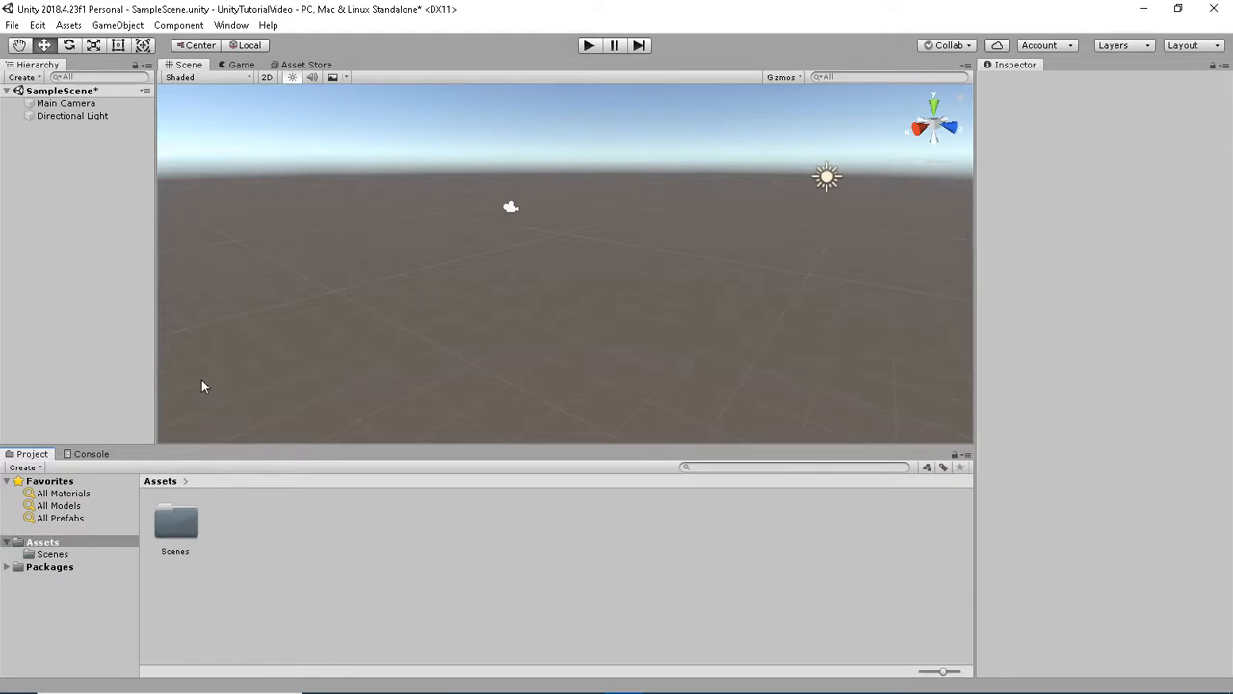
pyautogui.moveTo(362, 249); pyautogui.dragTo(375, 252, button='right')
pyautogui.click(43, 556)
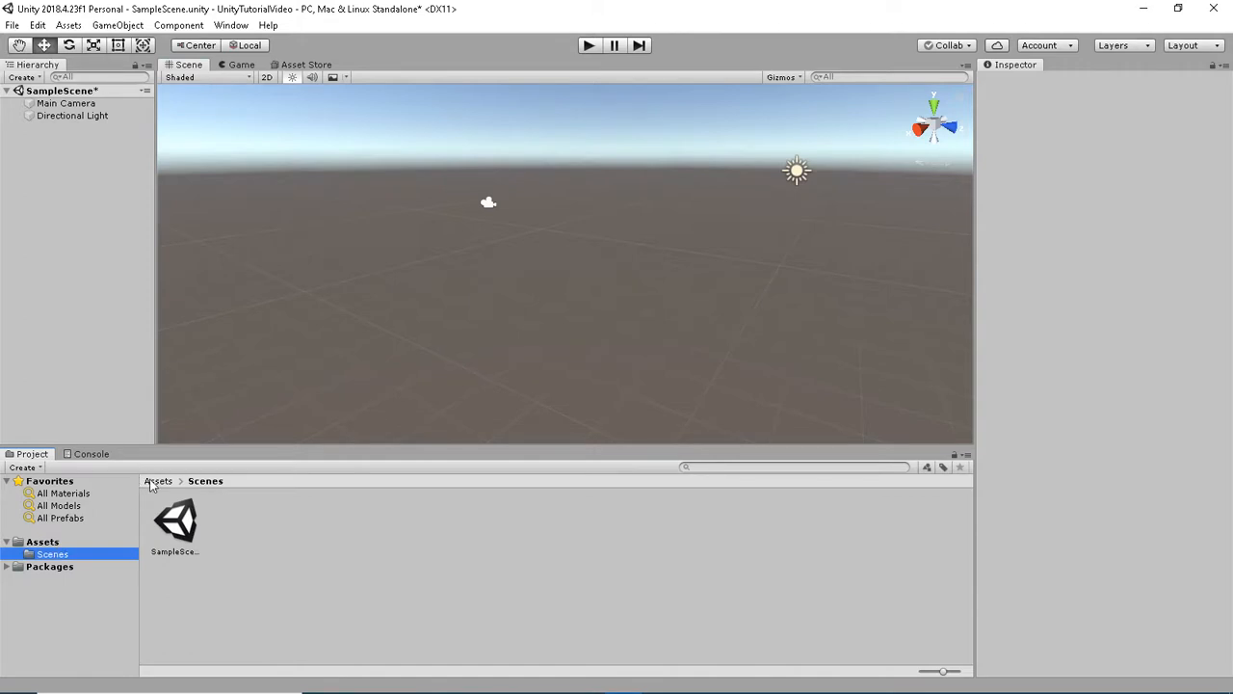
pyautogui.click(157, 481)
pyautogui.moveTo(289, 288); pyautogui.dragTo(489, 299, button='right')
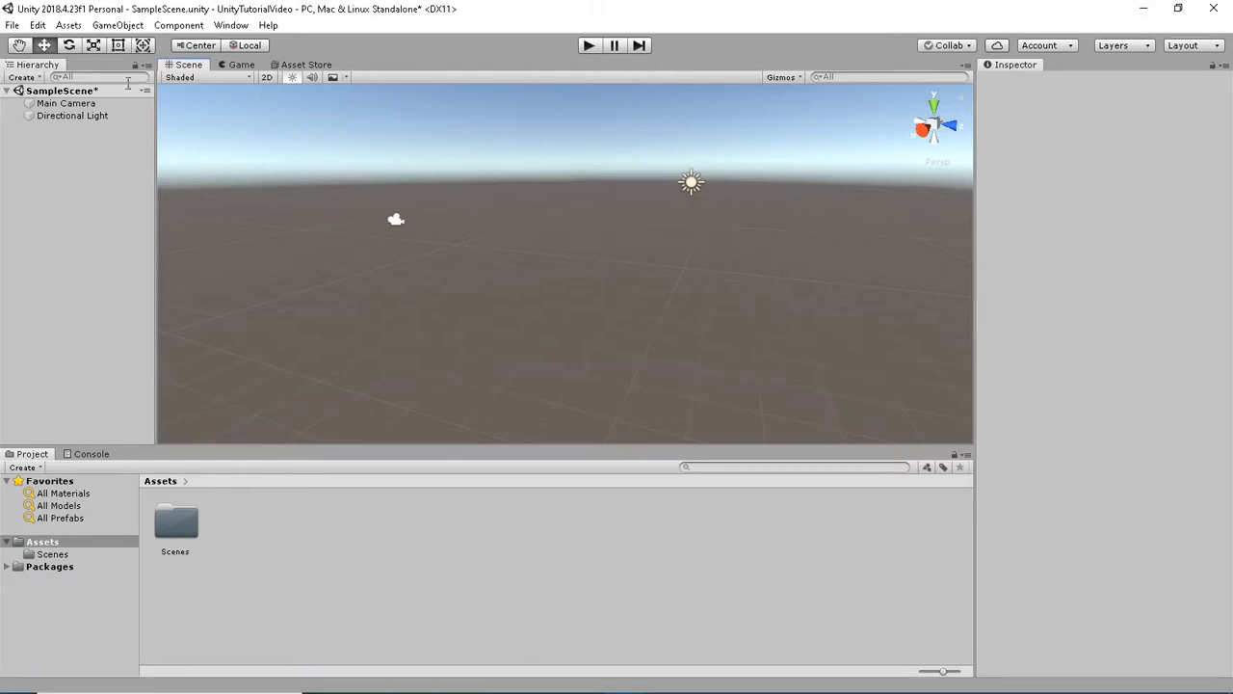
# Add a 3D Cube object to SampleScene with no parent object selected
pyautogui.click(65, 103)
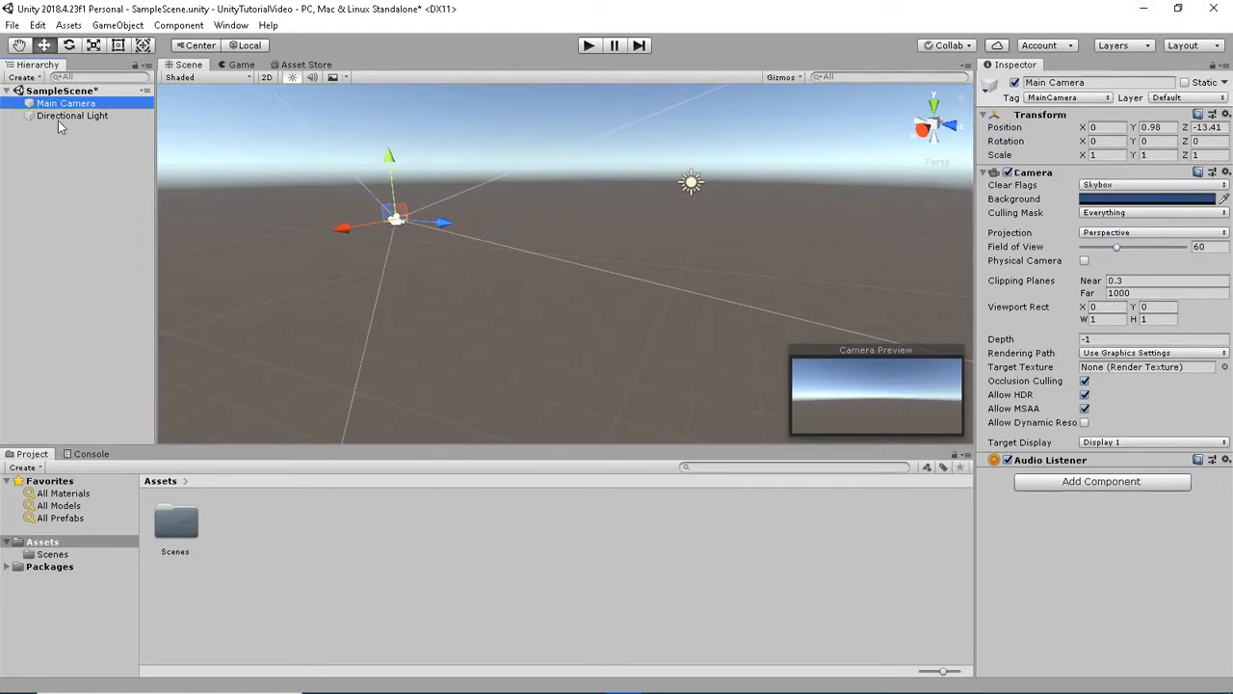
pyautogui.click(95, 173)
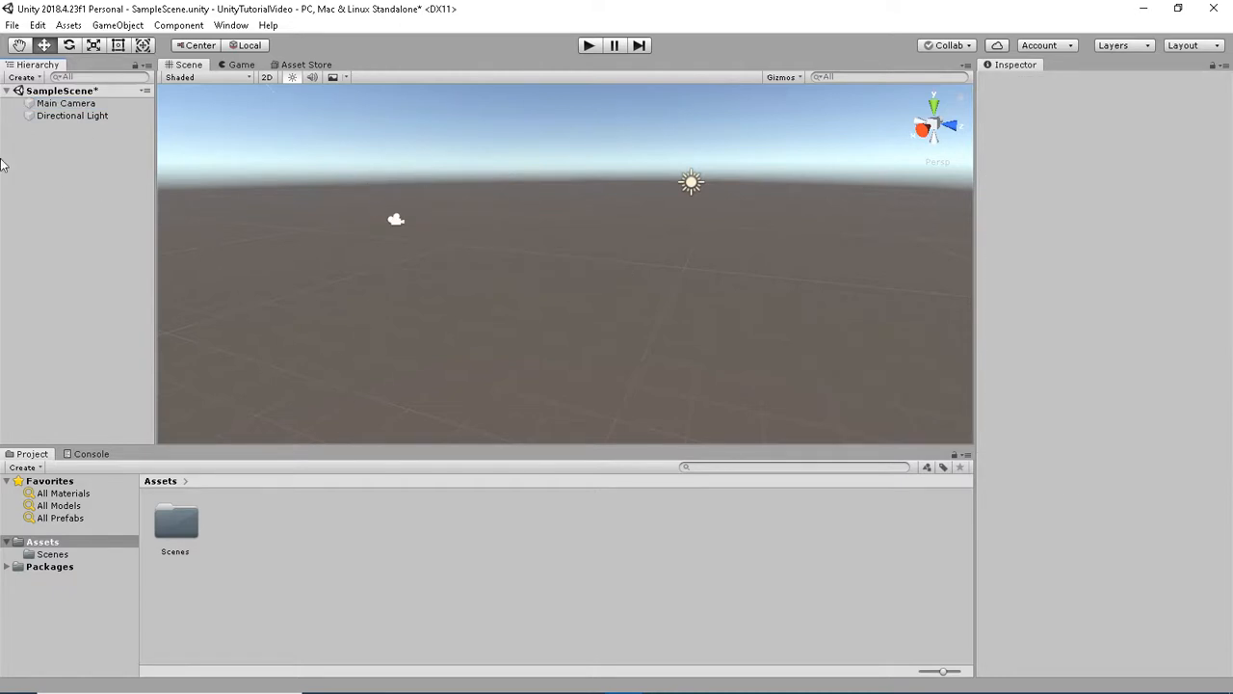
pyautogui.rightClick(72, 176)
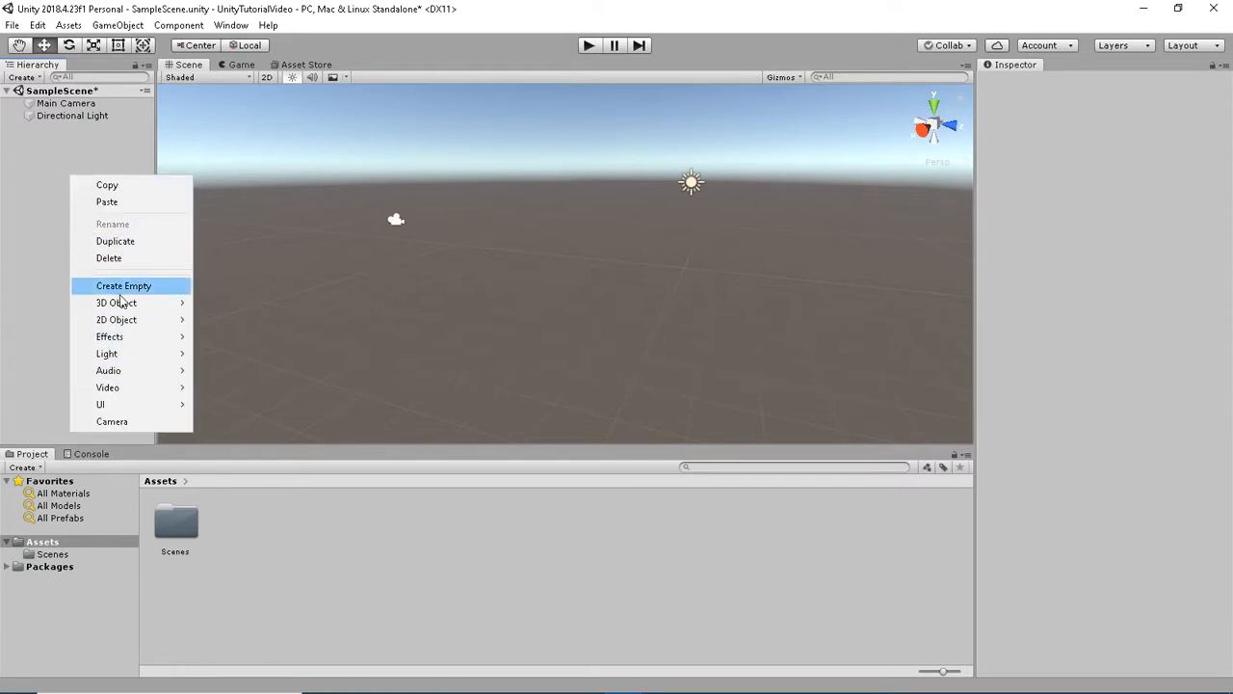
pyautogui.moveTo(157, 306)
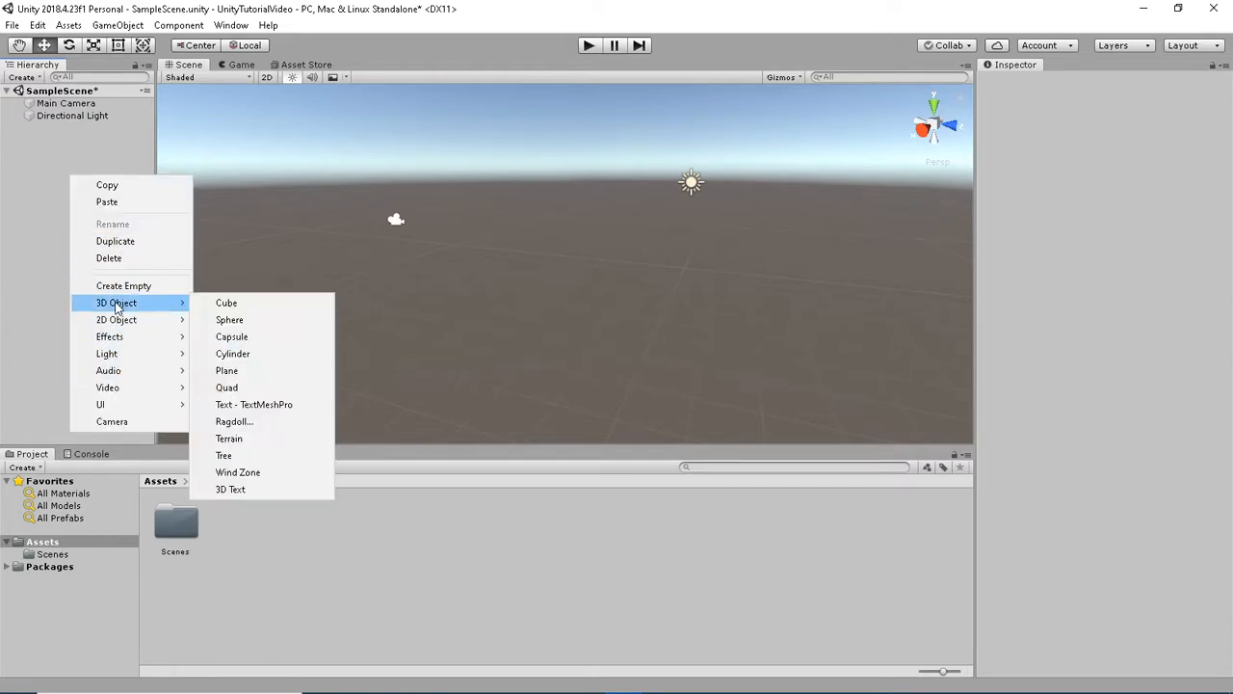
pyautogui.click(260, 305)
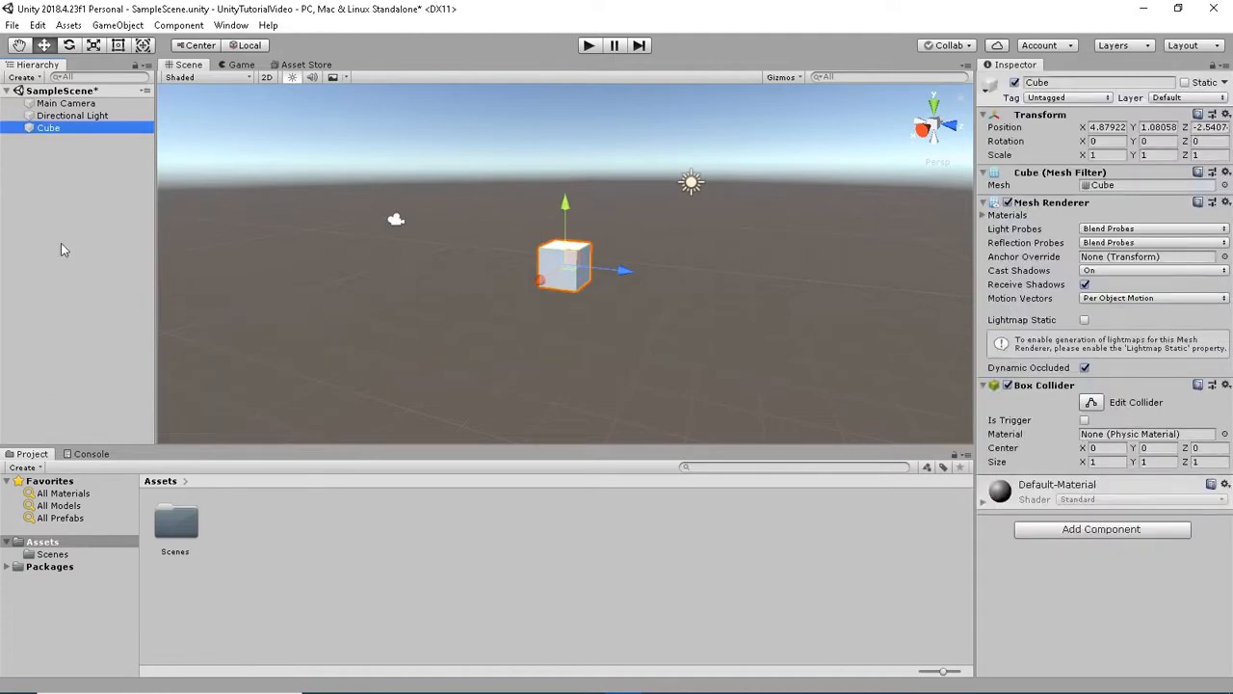
# Check the Cube in the Game view, return to the Scene view and examine it from another angle
pyautogui.click(242, 64)
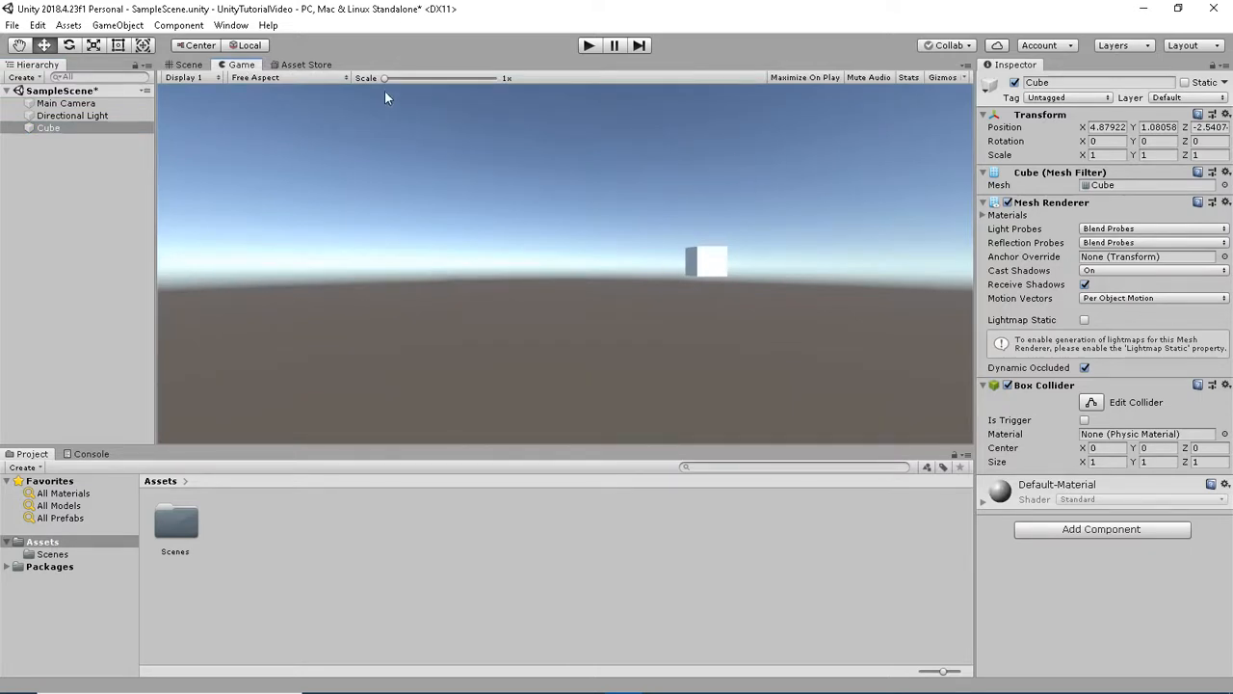
pyautogui.click(188, 65)
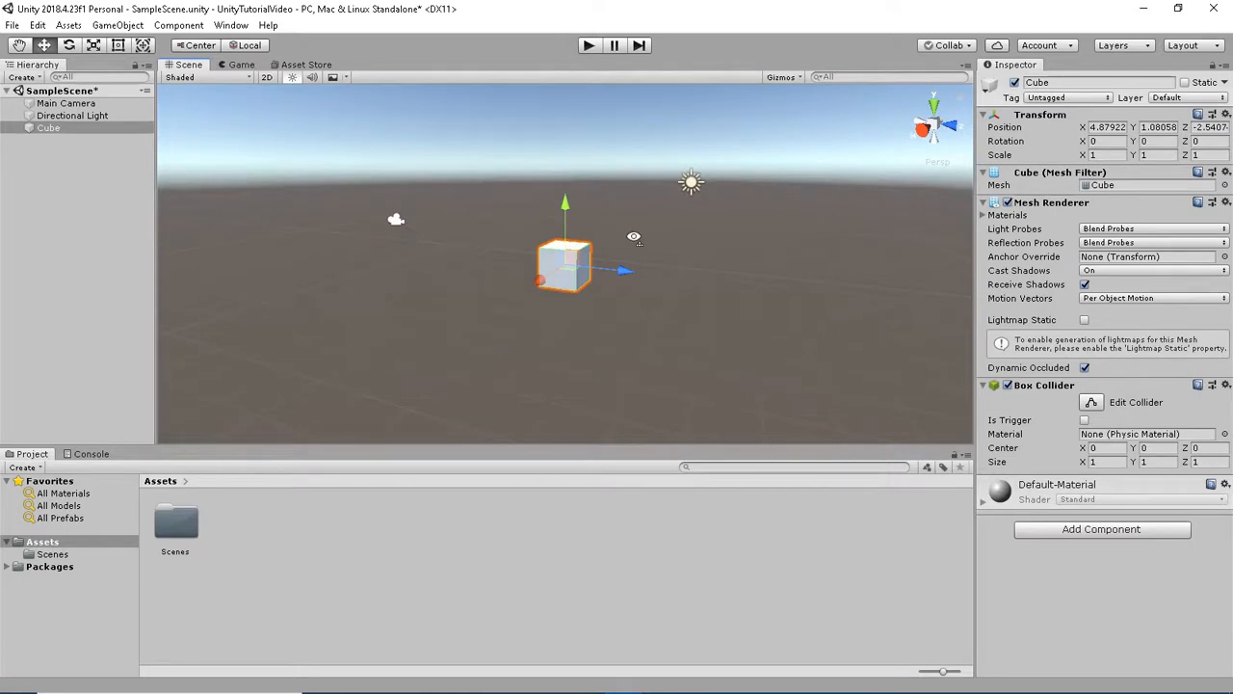
pyautogui.keyDown('alt'); pyautogui.moveTo(634, 236); pyautogui.dragTo(682, 247); pyautogui.keyUp('alt')
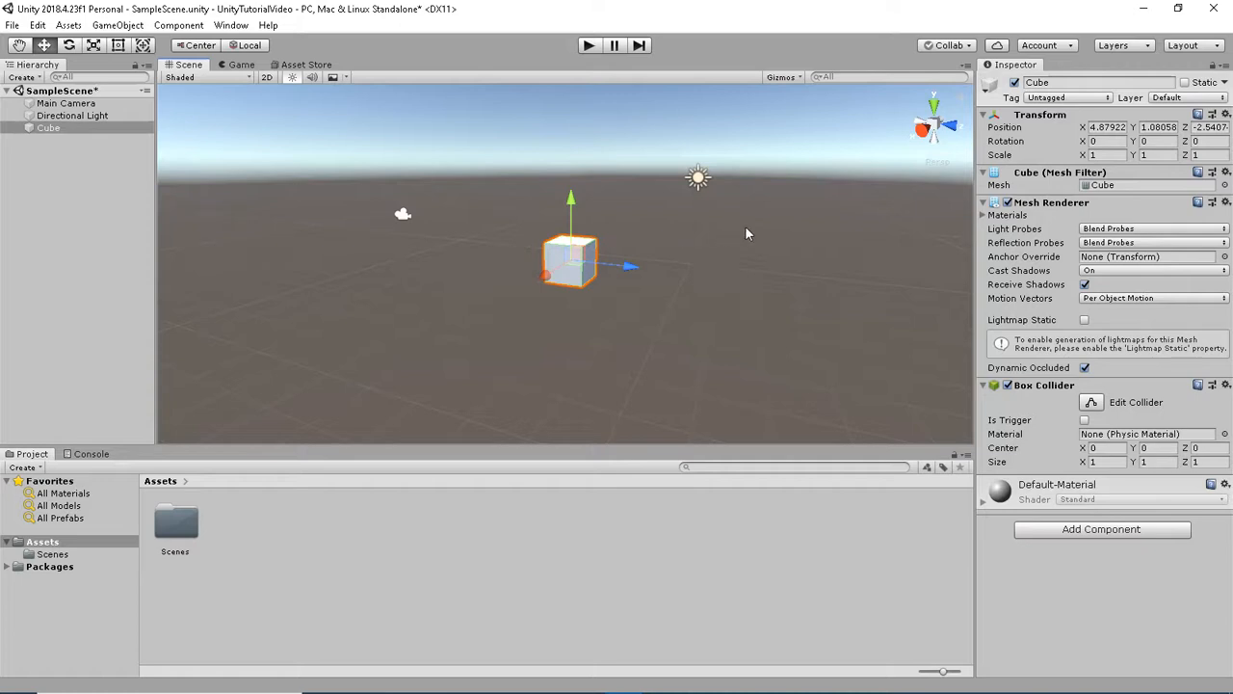
pyautogui.keyDown('alt'); pyautogui.moveTo(749, 231); pyautogui.dragTo(464, 246); pyautogui.keyUp('alt')
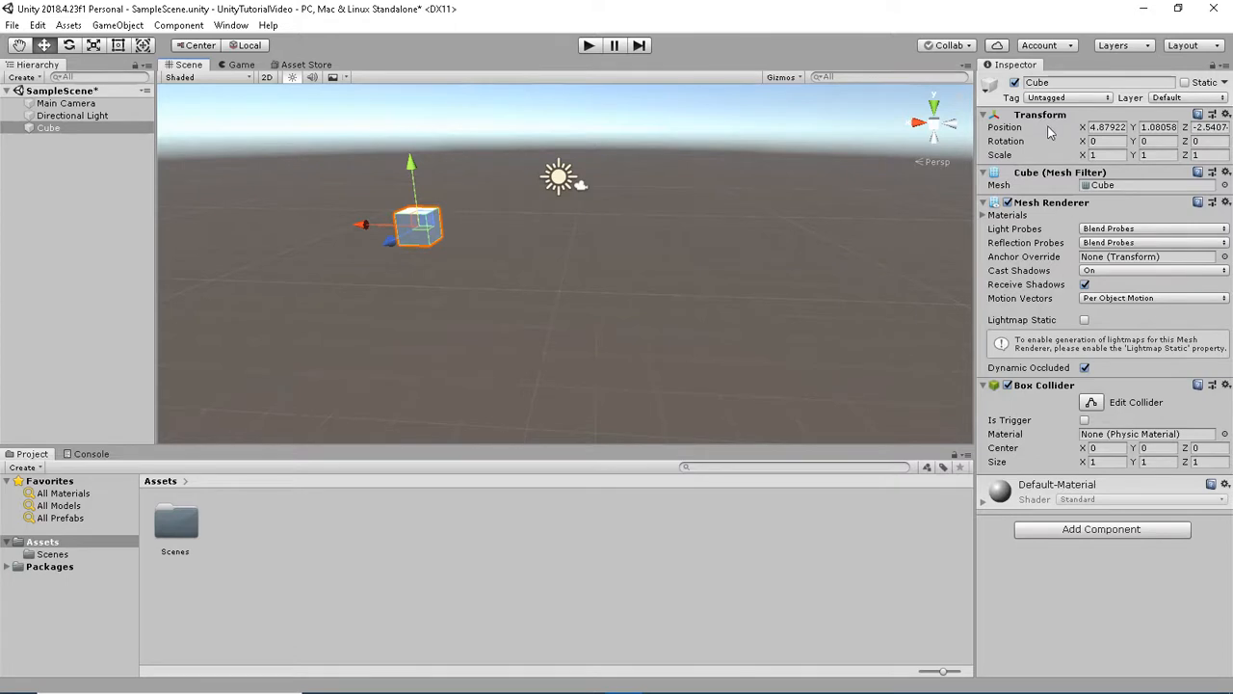
# Reset the Cube's Transform component, check the Cube in the Game view and return to the Scene view
pyautogui.rightClick(996, 116)
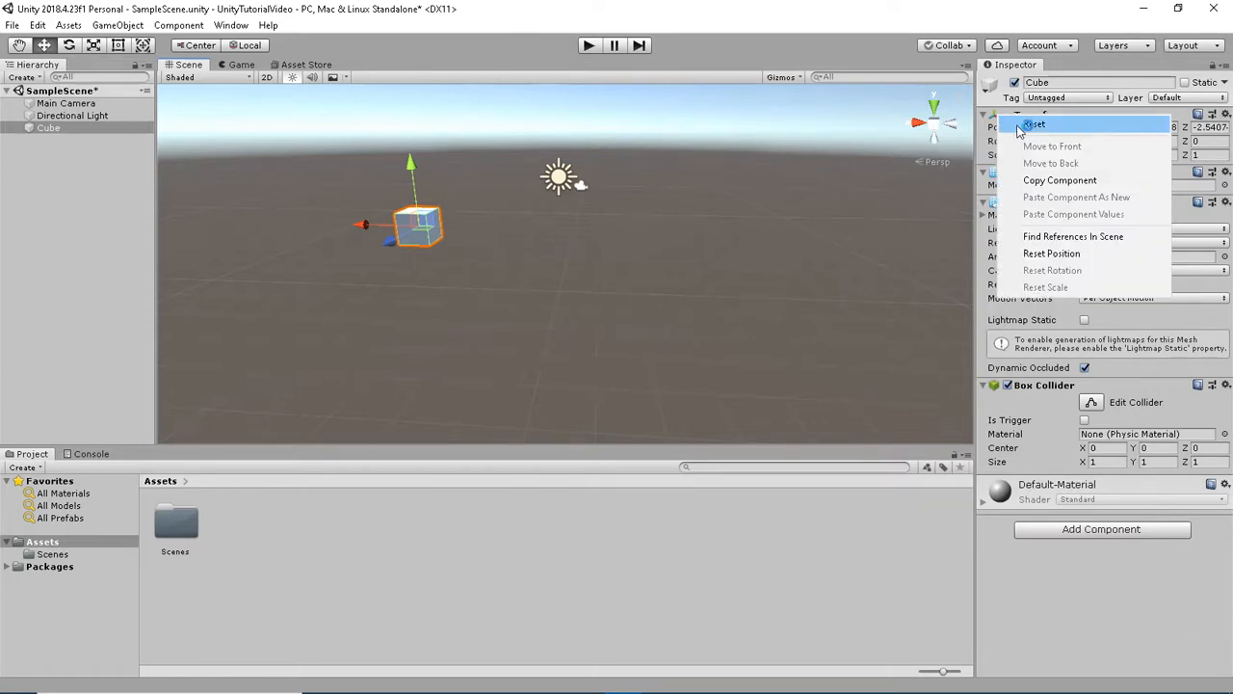
pyautogui.click(1036, 124)
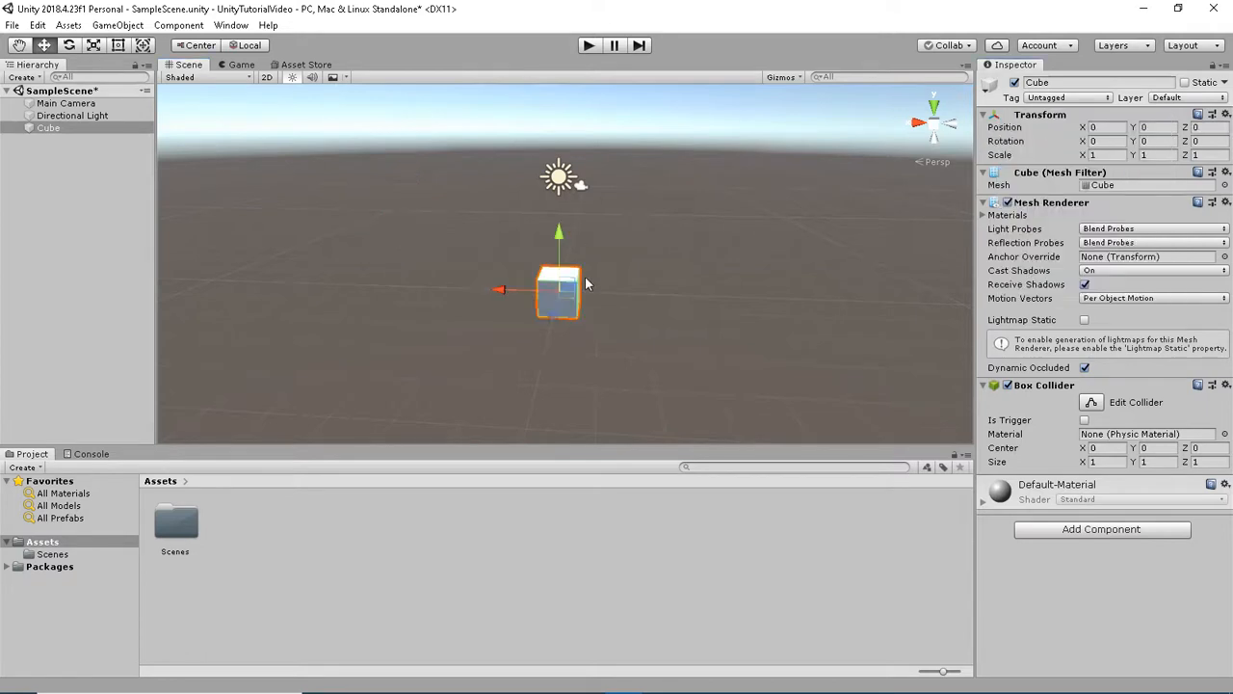
pyautogui.click(239, 64)
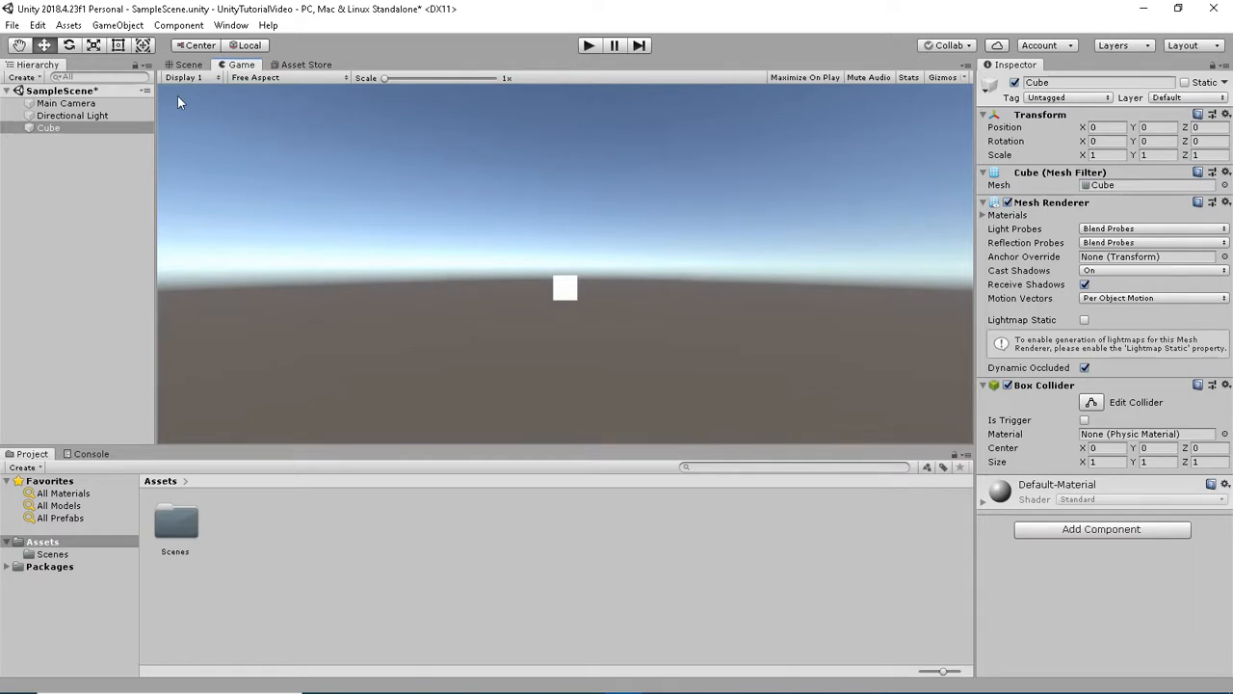
pyautogui.click(188, 65)
# Deselect the Cube and look around it in the Scene view from several angles, trying the Hand tool
pyautogui.keyDown('alt'); pyautogui.moveTo(819, 241); pyautogui.dragTo(726, 270); pyautogui.keyUp('alt')
pyautogui.click(682, 229)
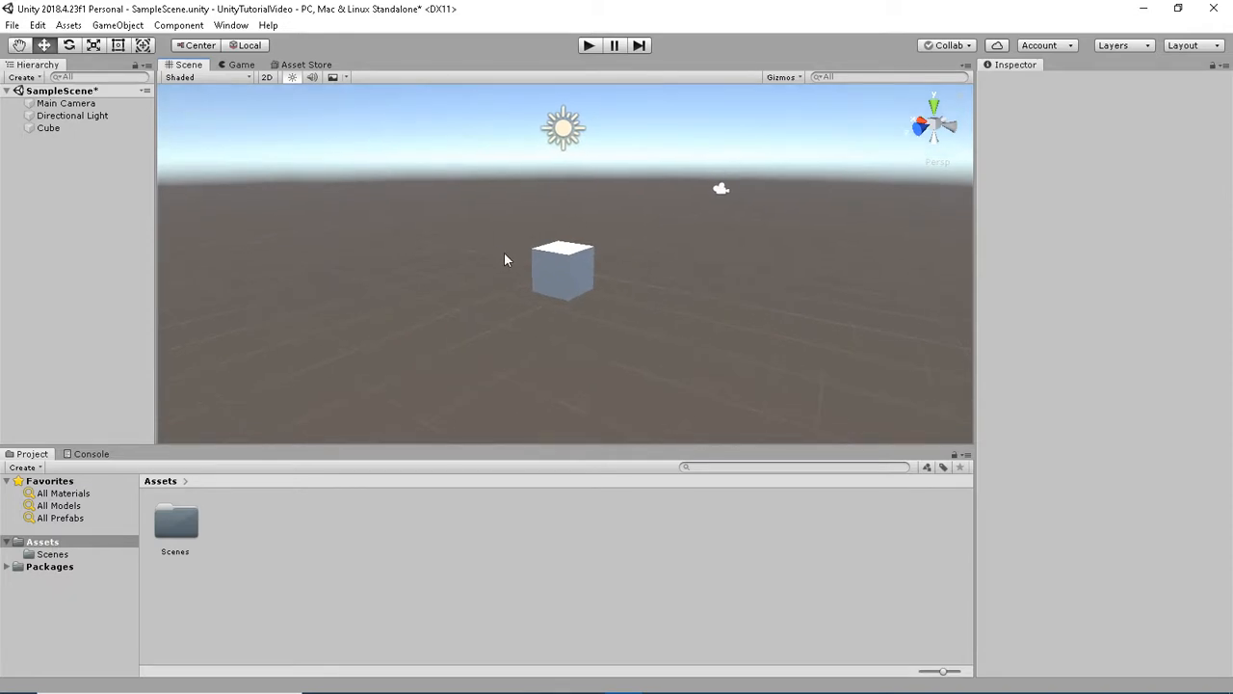
pyautogui.click(19, 45)
pyautogui.moveTo(319, 244); pyautogui.dragTo(284, 208)
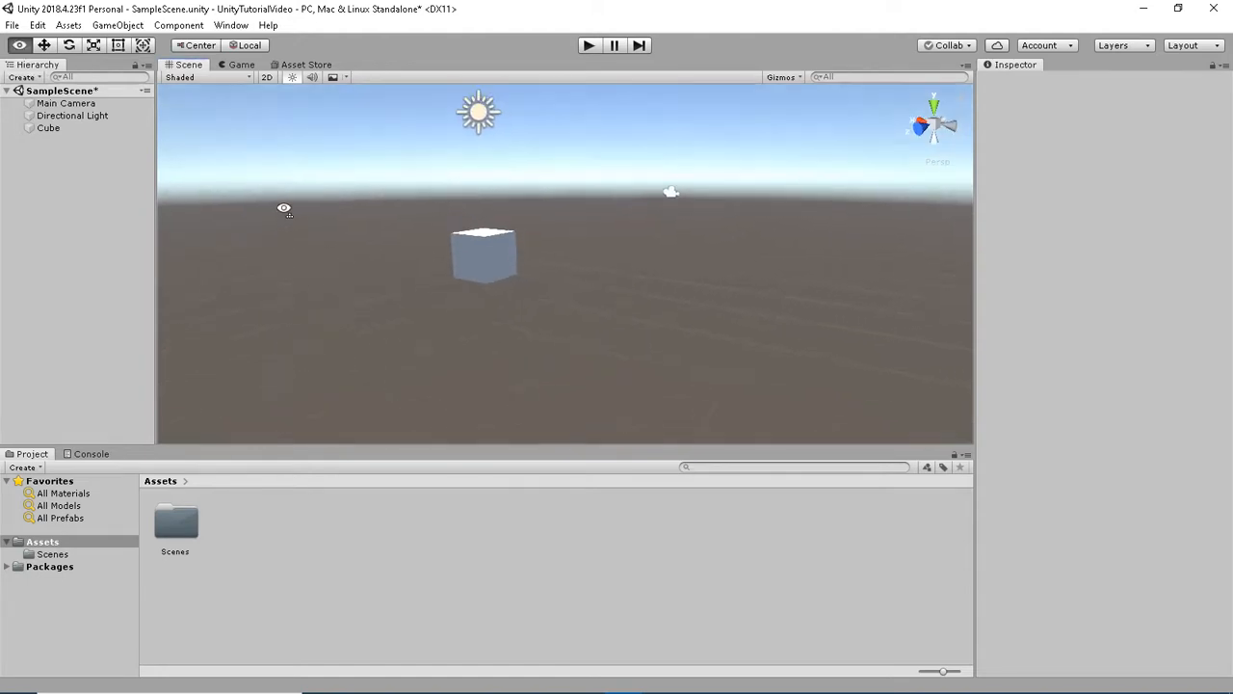
pyautogui.moveTo(455, 256); pyautogui.dragTo(443, 251, button='right')
pyautogui.rightClick(587, 274)
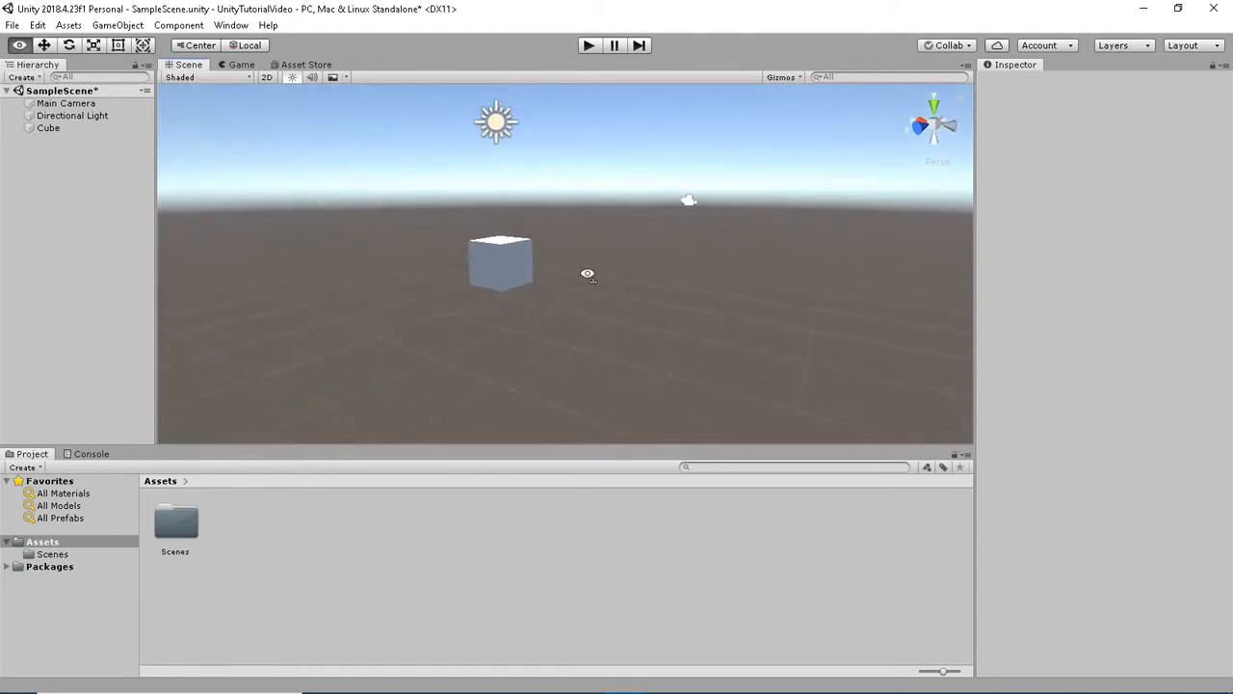
pyautogui.moveTo(607, 262)
pyautogui.mouseDown(button='right')
pyautogui.moveTo(597, 251)
pyautogui.moveTo(627, 237)
pyautogui.moveTo(607, 272)
pyautogui.mouseUp(button='right')
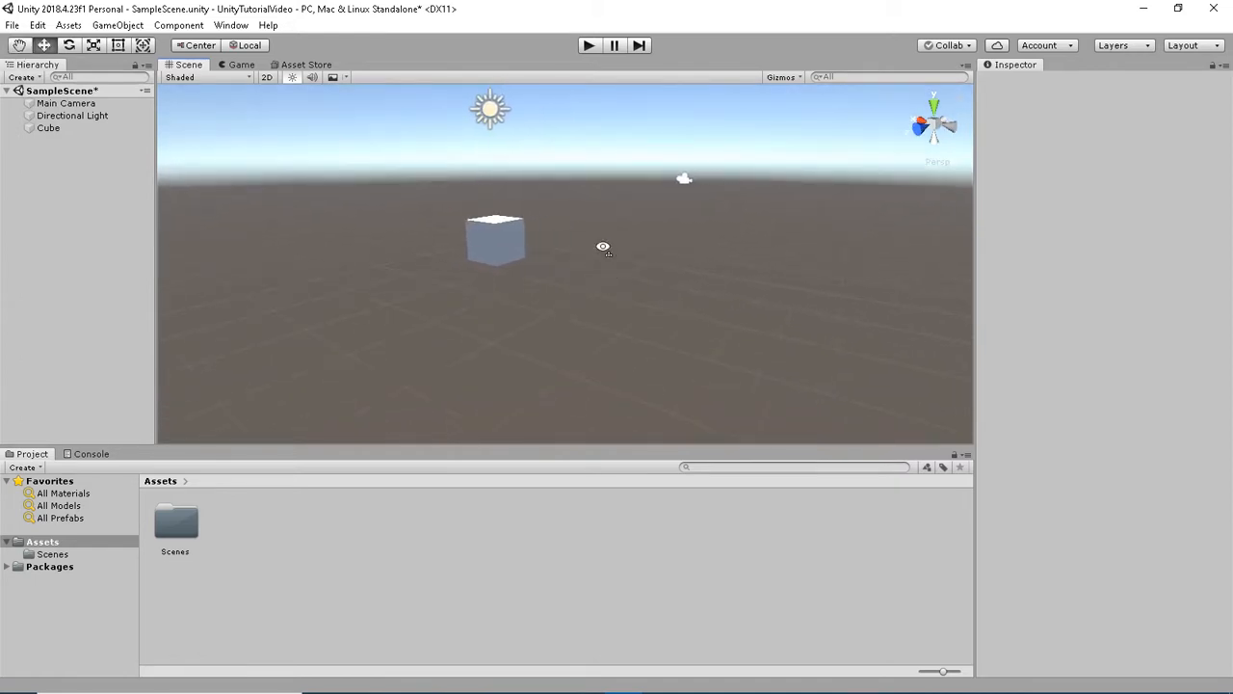
pyautogui.keyDown('alt'); pyautogui.moveTo(604, 244); pyautogui.dragTo(573, 275); pyautogui.keyUp('alt')
pyautogui.moveTo(736, 275); pyautogui.dragTo(677, 295, button='right')
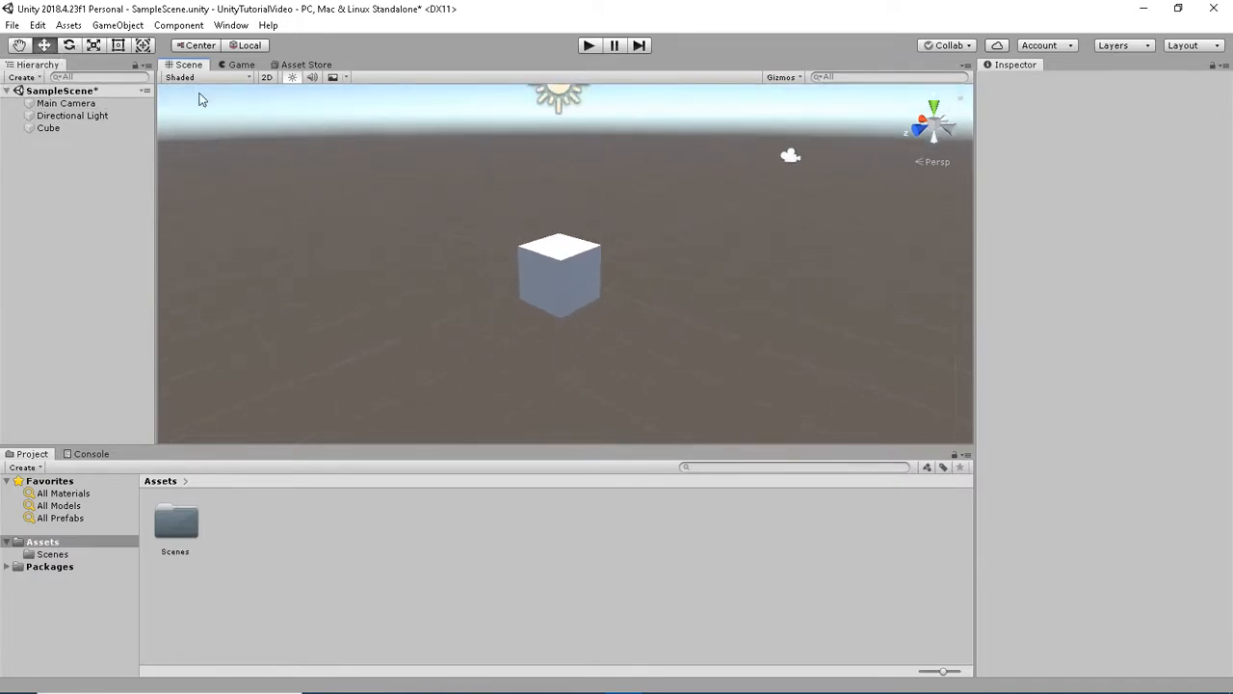
# Select the Cube, try moving it along its vertical axis and undo the move
pyautogui.click(537, 277)
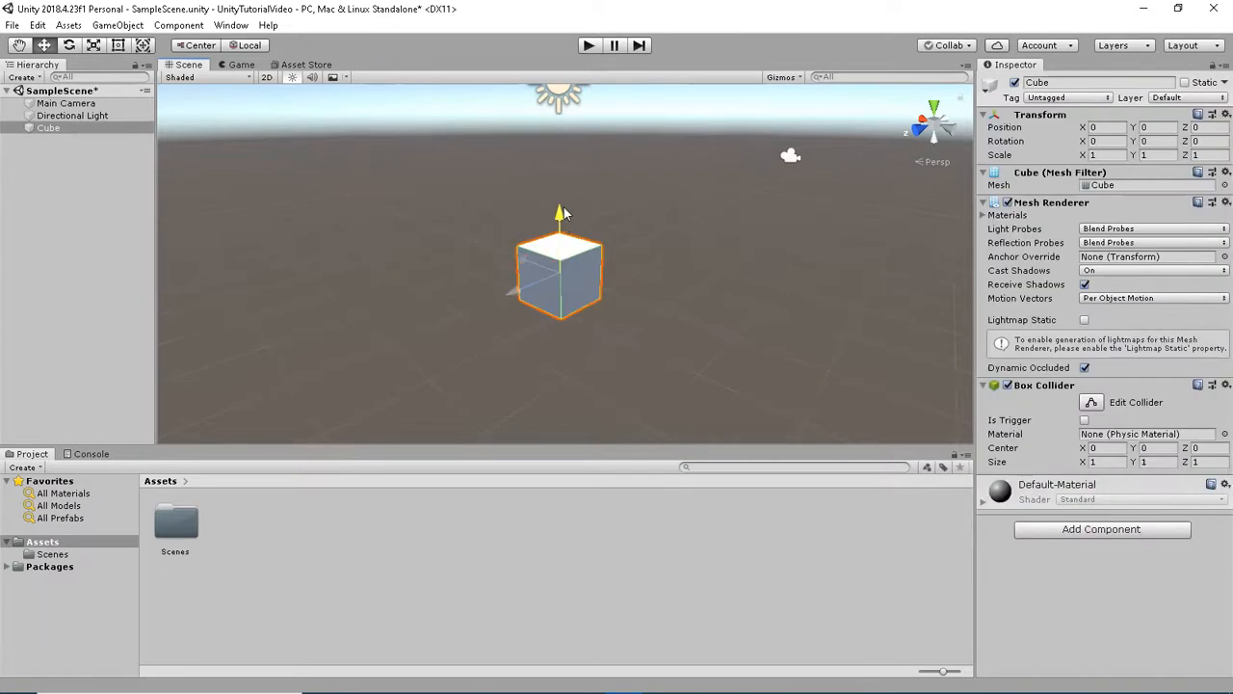
pyautogui.moveTo(563, 207); pyautogui.dragTo(560, 222)
pyautogui.hotkey('ctrl', 'z')
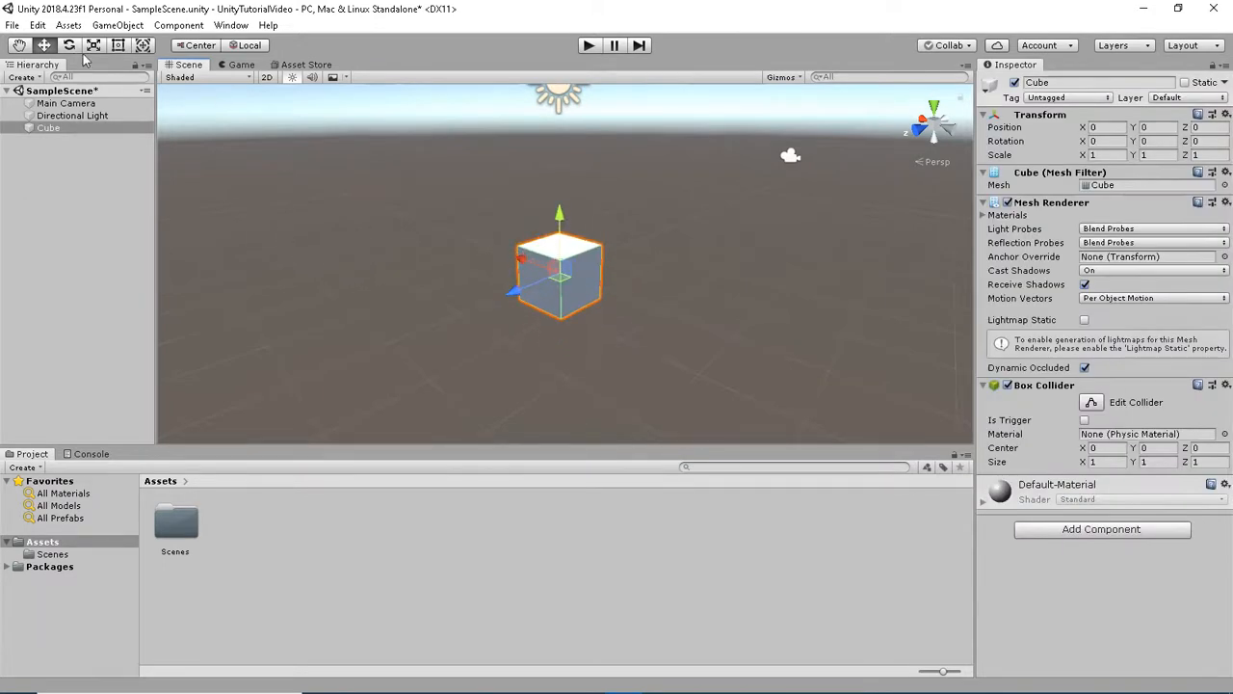
# Try rotating the Cube about several axes with the Rotate tool, undo all the rotations and deselect it
pyautogui.press('e')
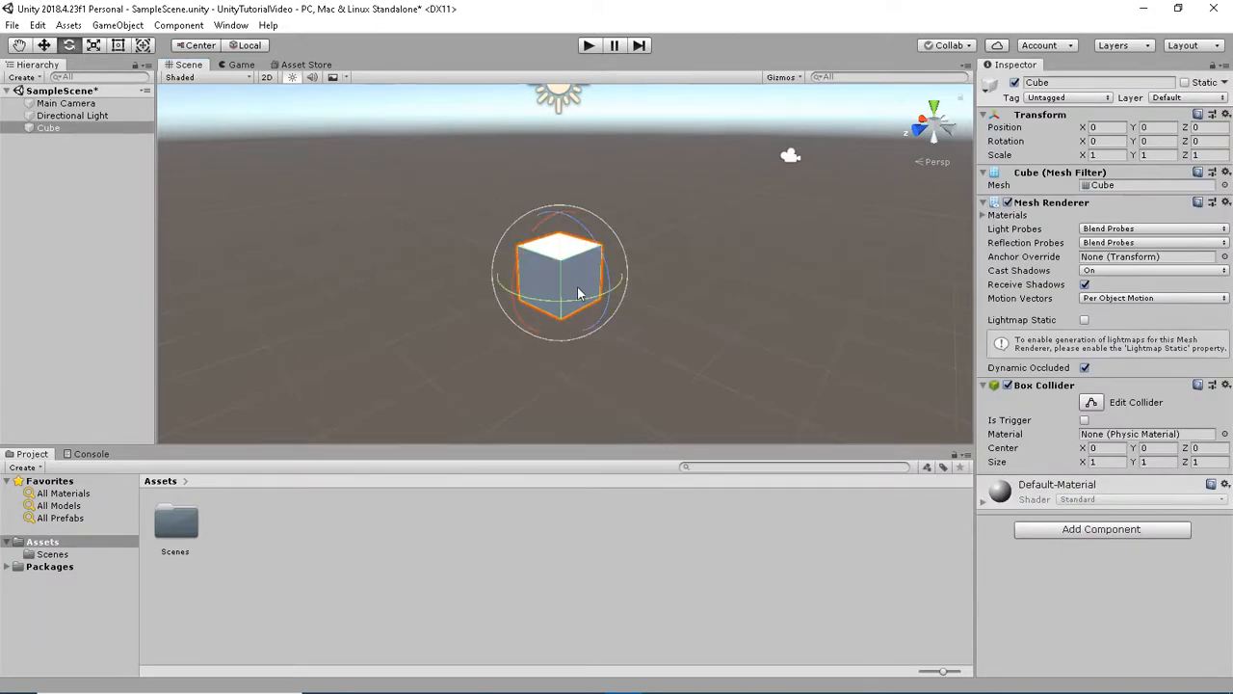
pyautogui.moveTo(583, 290); pyautogui.dragTo(609, 286)
pyautogui.moveTo(578, 241); pyautogui.dragTo(512, 358)
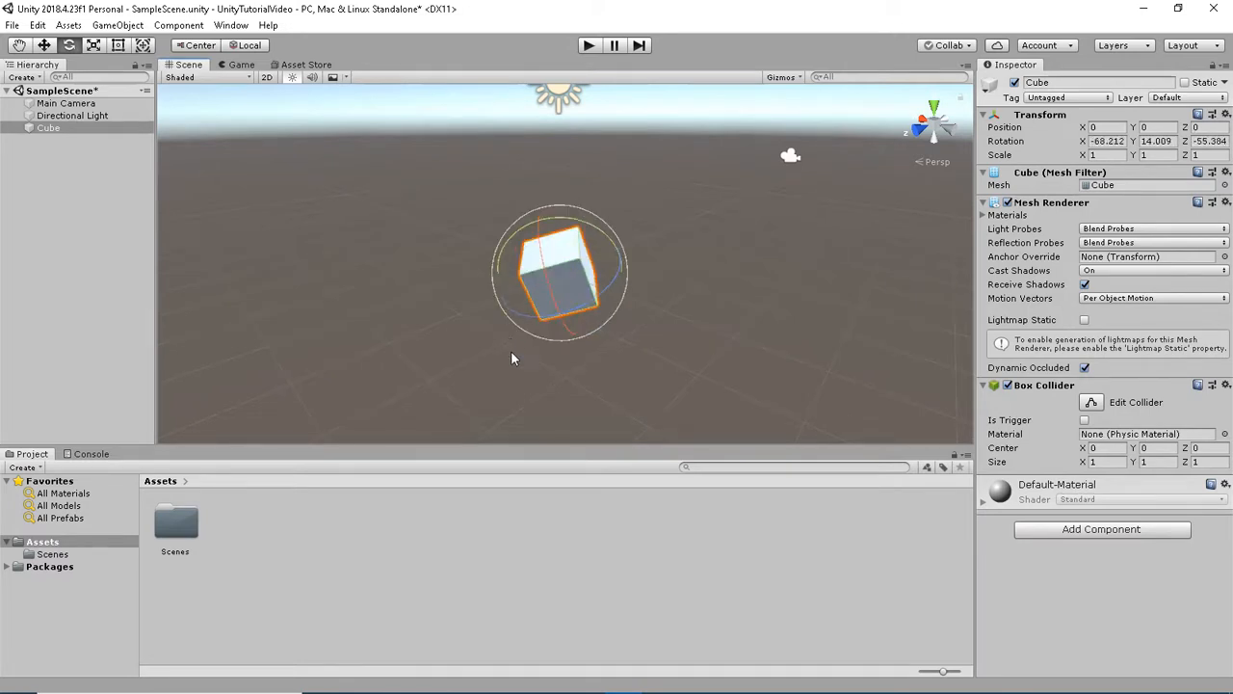
pyautogui.hotkey('ctrl', 'z')
pyautogui.hotkey('ctrl', 'z')
pyautogui.hotkey('ctrl', 'z')
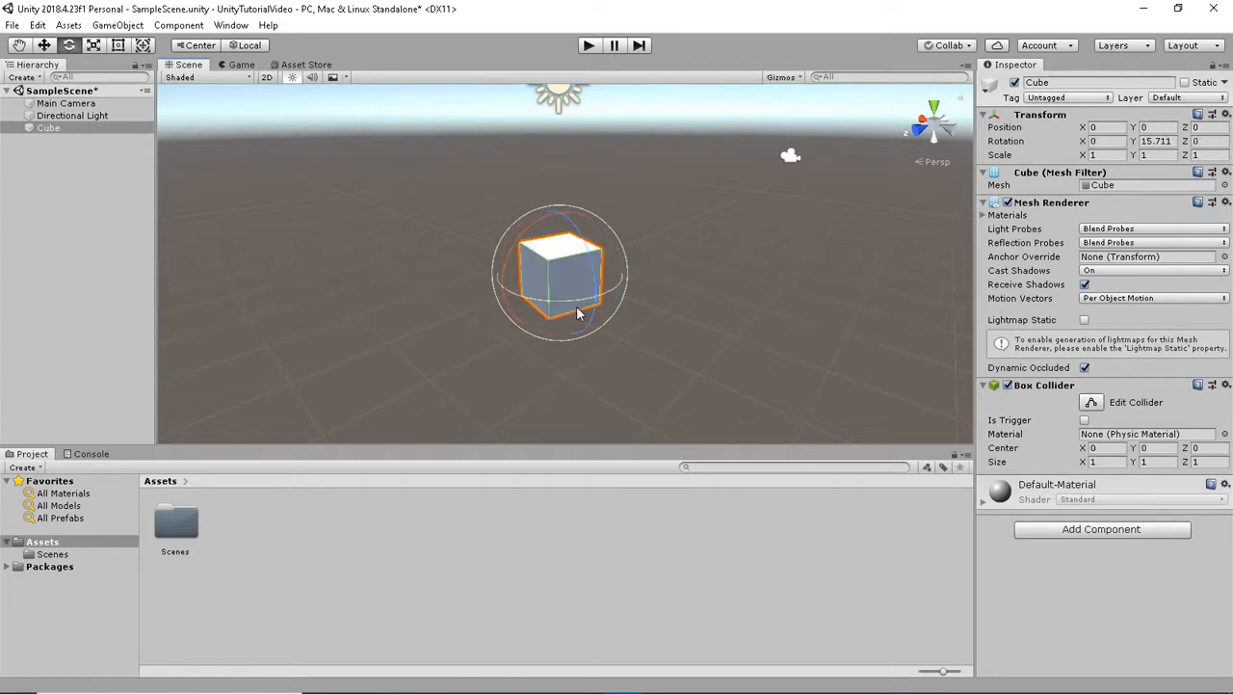
pyautogui.click(134, 222)
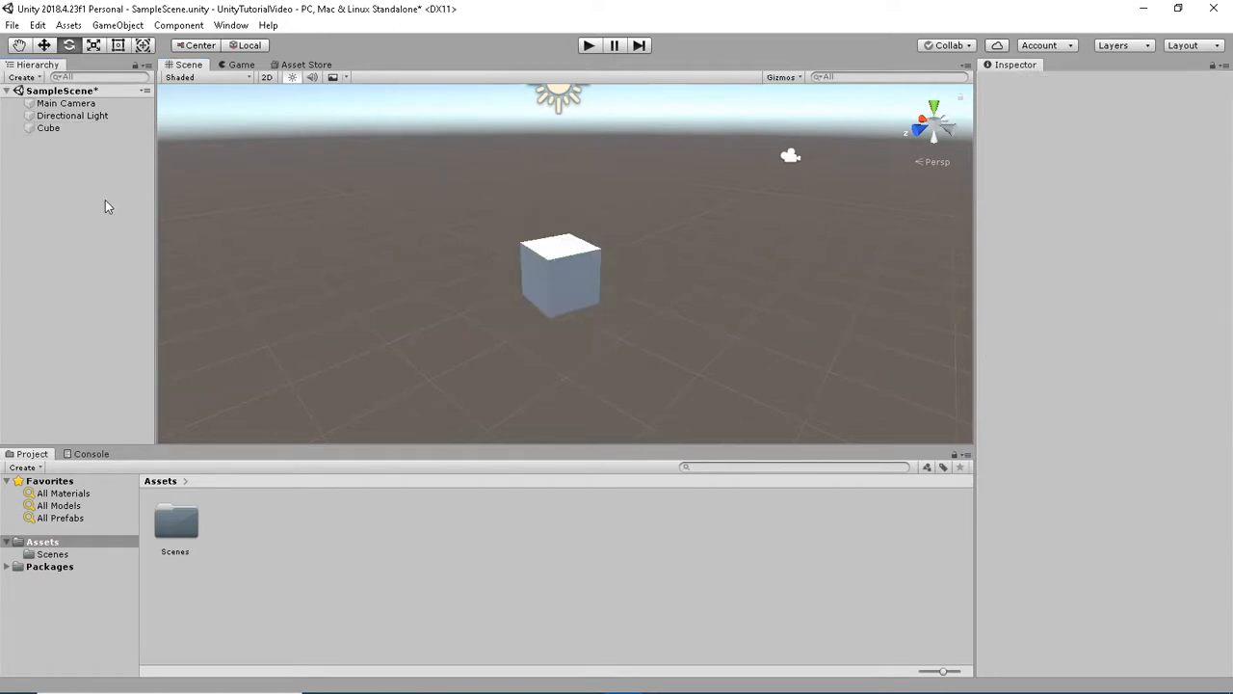
pyautogui.moveTo(501, 194); pyautogui.dragTo(606, 246, button='right')
pyautogui.hotkey('ctrl', 'z')
pyautogui.click(588, 181)
pyautogui.press('e')
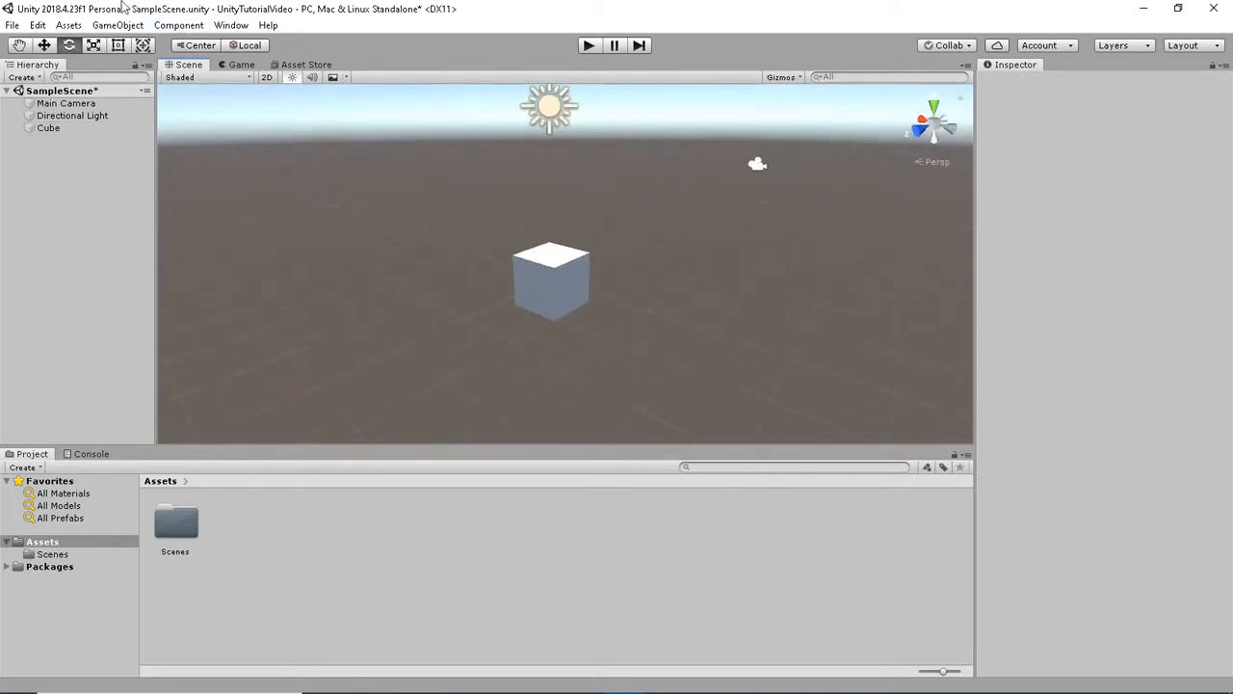
# Select the Cube, try changing its height with the Rect tool and undo the change
pyautogui.click(94, 46)
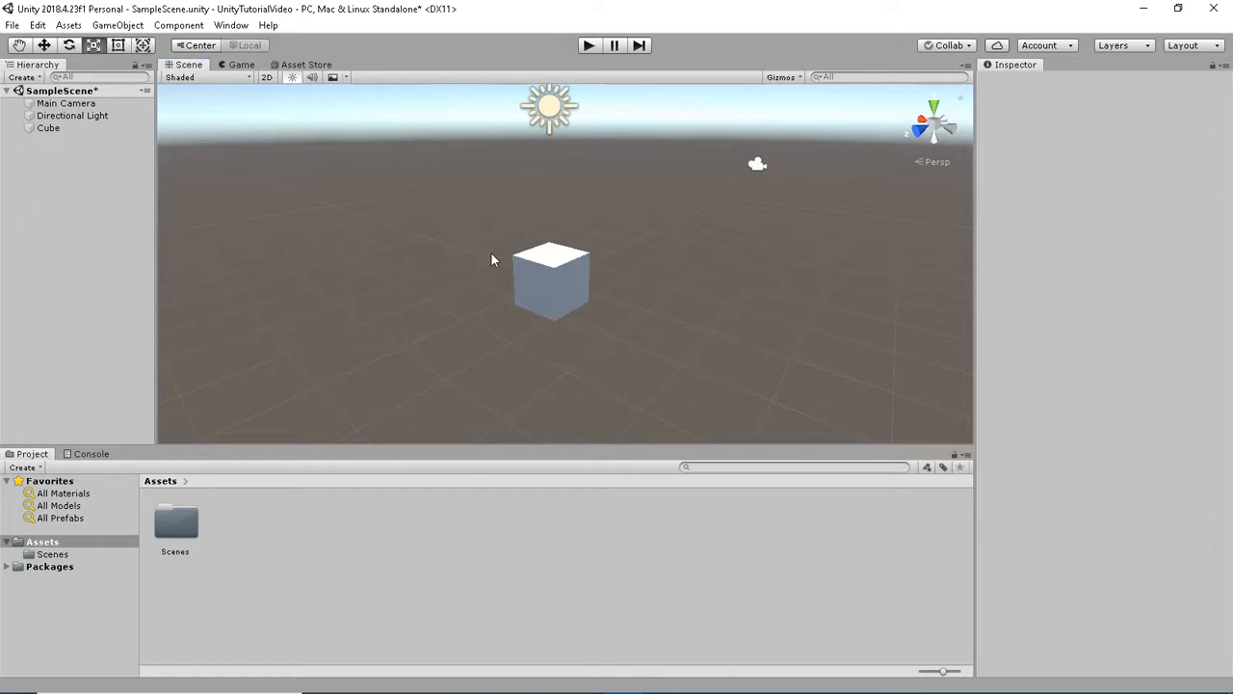
pyautogui.click(539, 279)
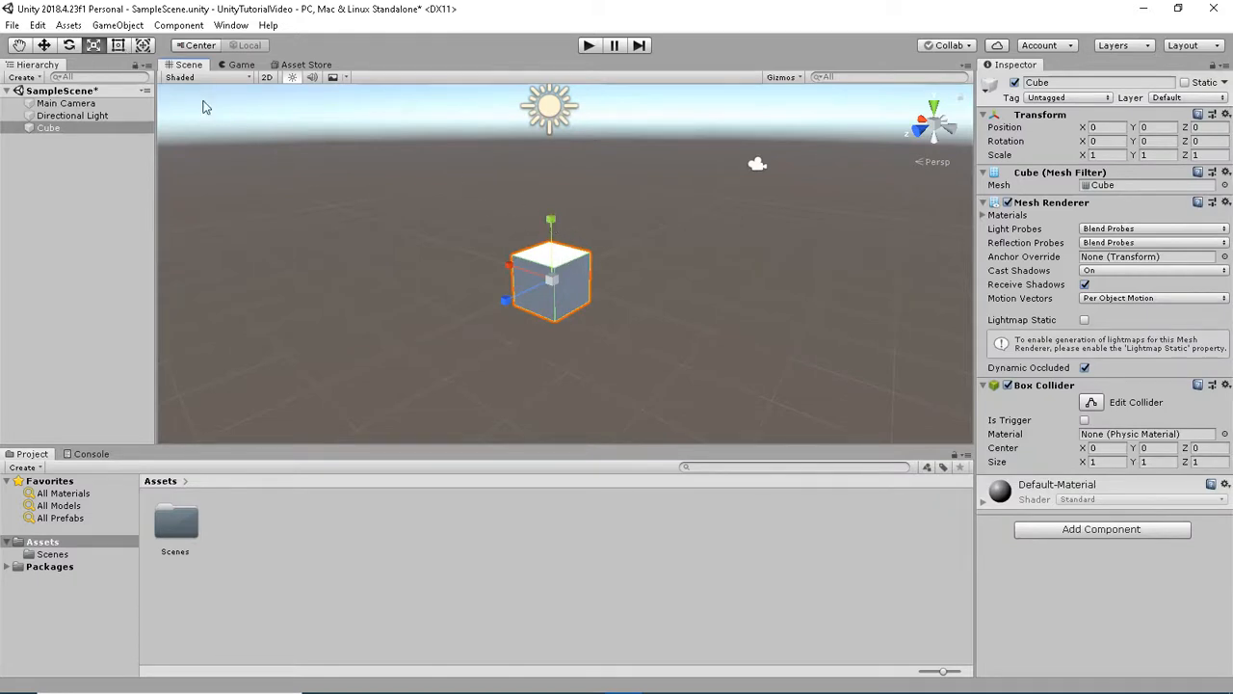
pyautogui.click(118, 46)
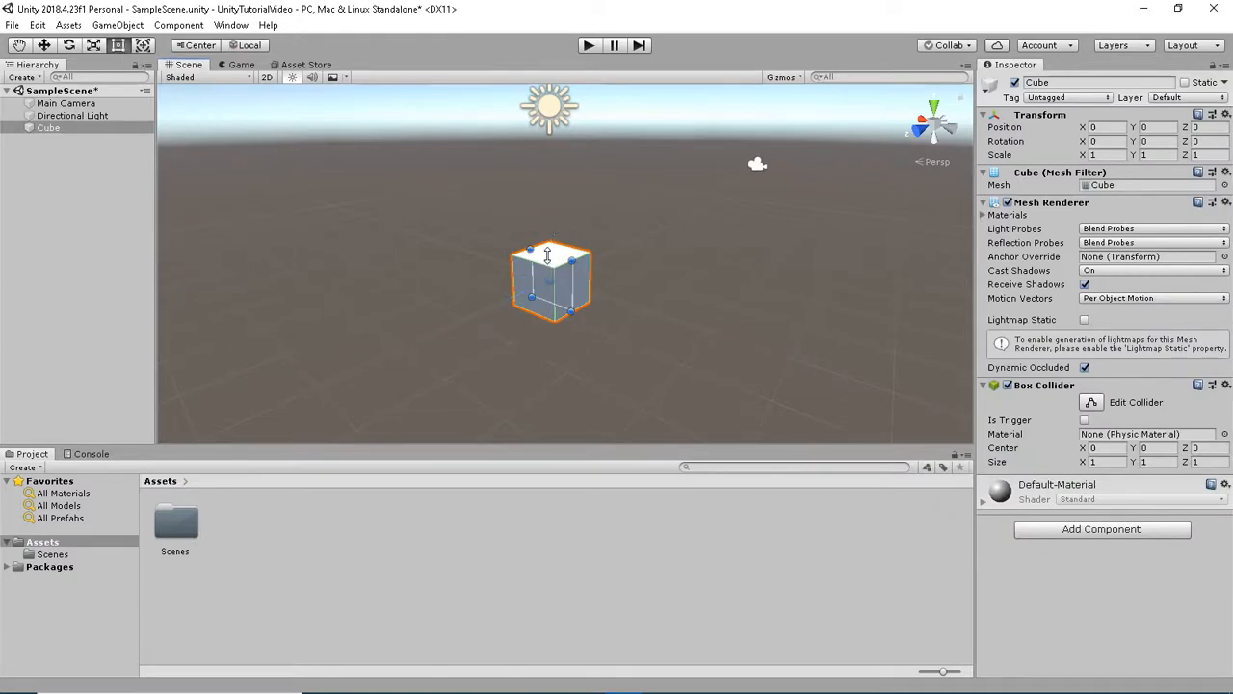
pyautogui.moveTo(547, 253); pyautogui.dragTo(595, 208)
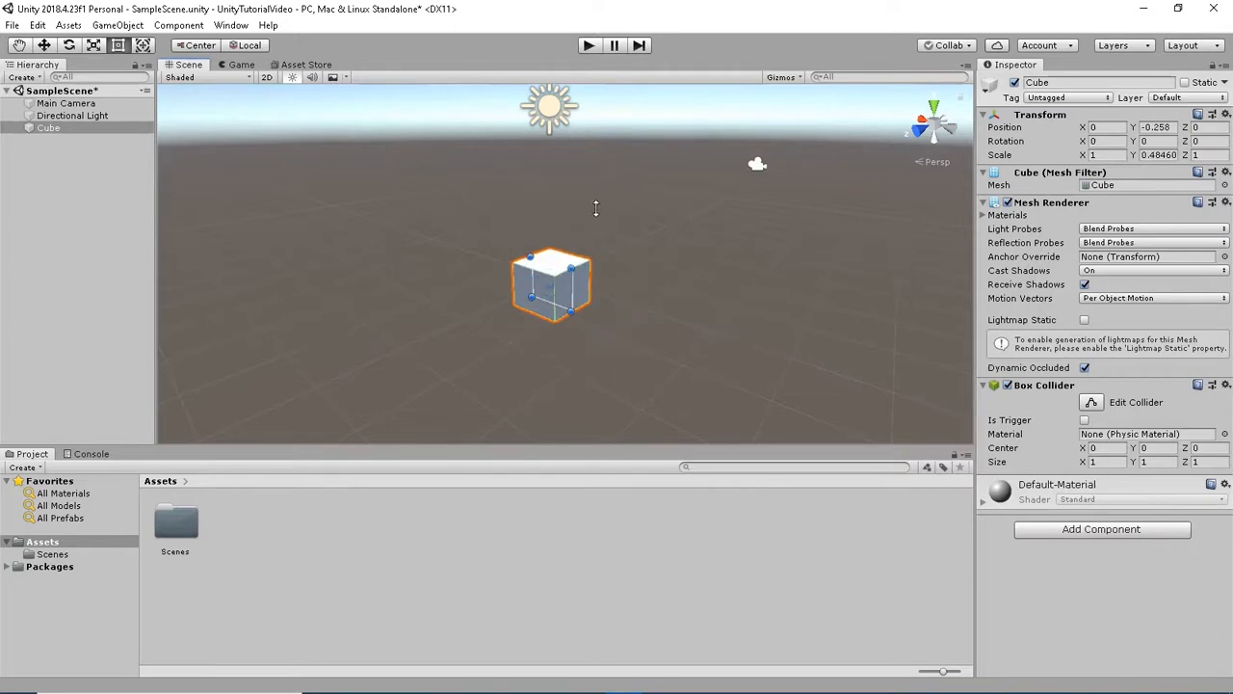
pyautogui.hotkey('ctrl', 'z')
# Try scaling the Cube along its Y axis with the Scale tool and undo the scaling
pyautogui.click(94, 45)
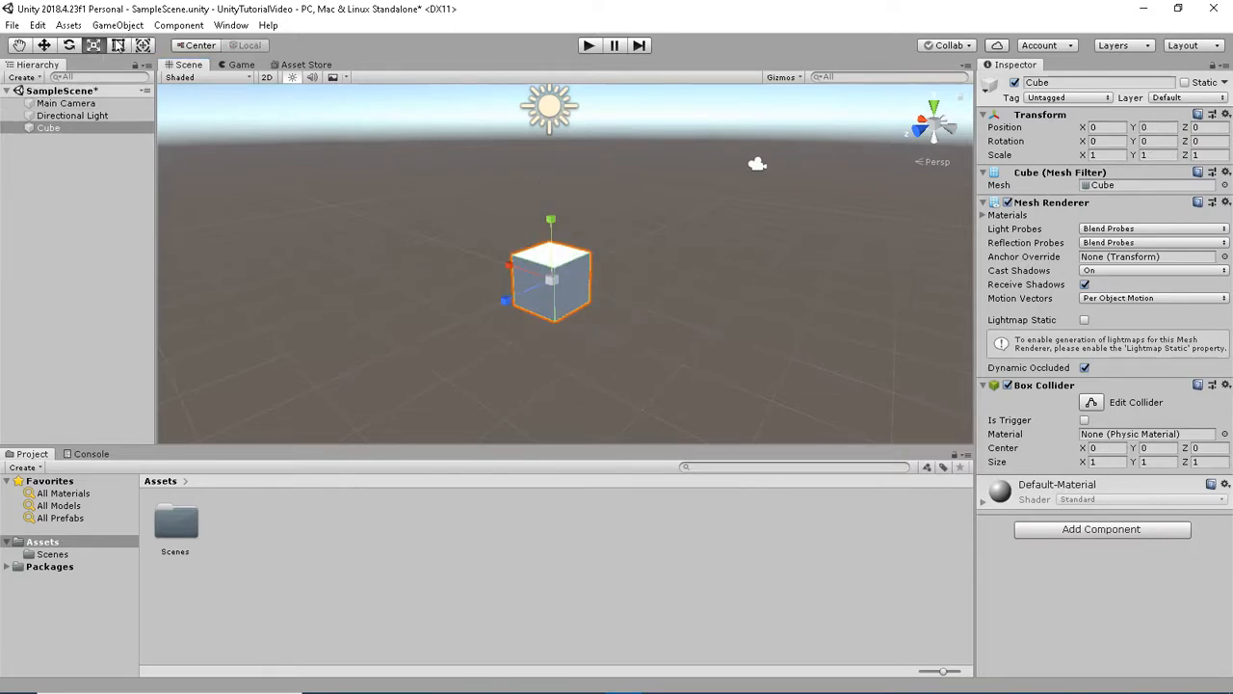
pyautogui.moveTo(546, 223); pyautogui.dragTo(545, 256)
pyautogui.hotkey('ctrl', 'z')
# Try scaling and moving the Cube with the combined Transform tool and undo both changes
pyautogui.click(142, 46)
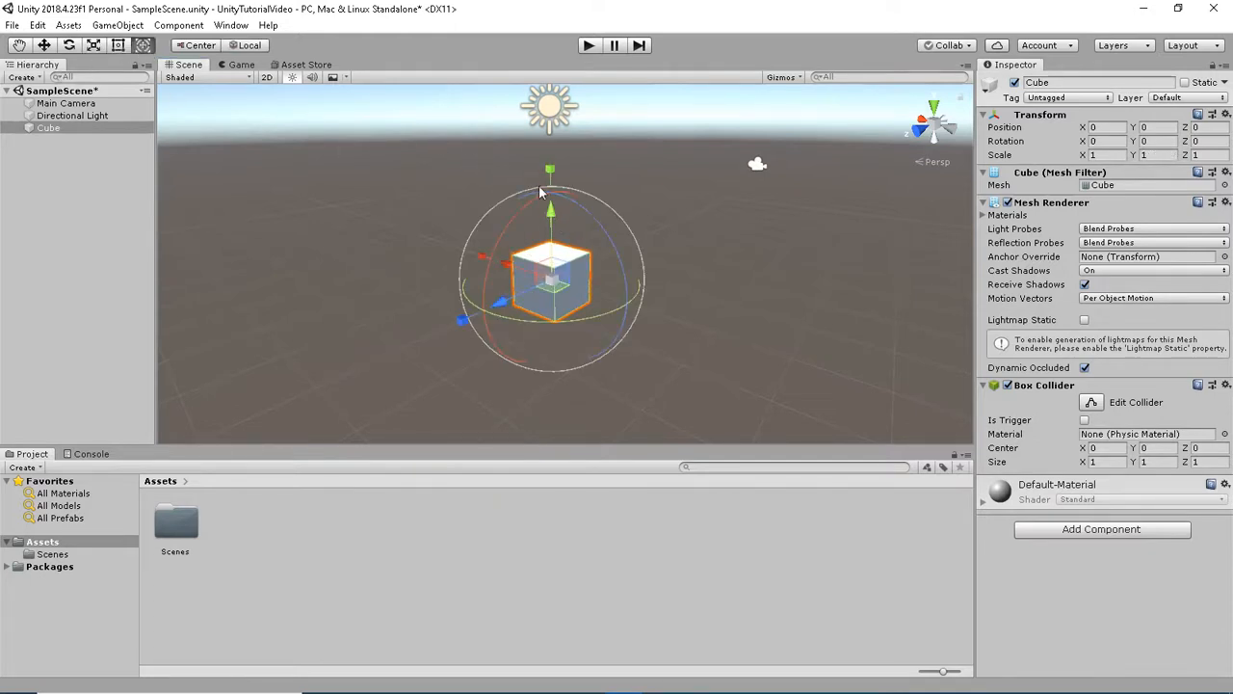
pyautogui.moveTo(550, 170); pyautogui.dragTo(659, 401)
pyautogui.hotkey('ctrl', 'z')
pyautogui.hotkey('ctrl', 'z')
pyautogui.moveTo(548, 213); pyautogui.dragTo(578, 233)
pyautogui.hotkey('ctrl', 'z')
pyautogui.hotkey('ctrl', 'z')
pyautogui.hotkey('ctrl', 'z')
# Flatten the Cube along its Y axis with the Scale tool and deselect it
pyautogui.click(94, 46)
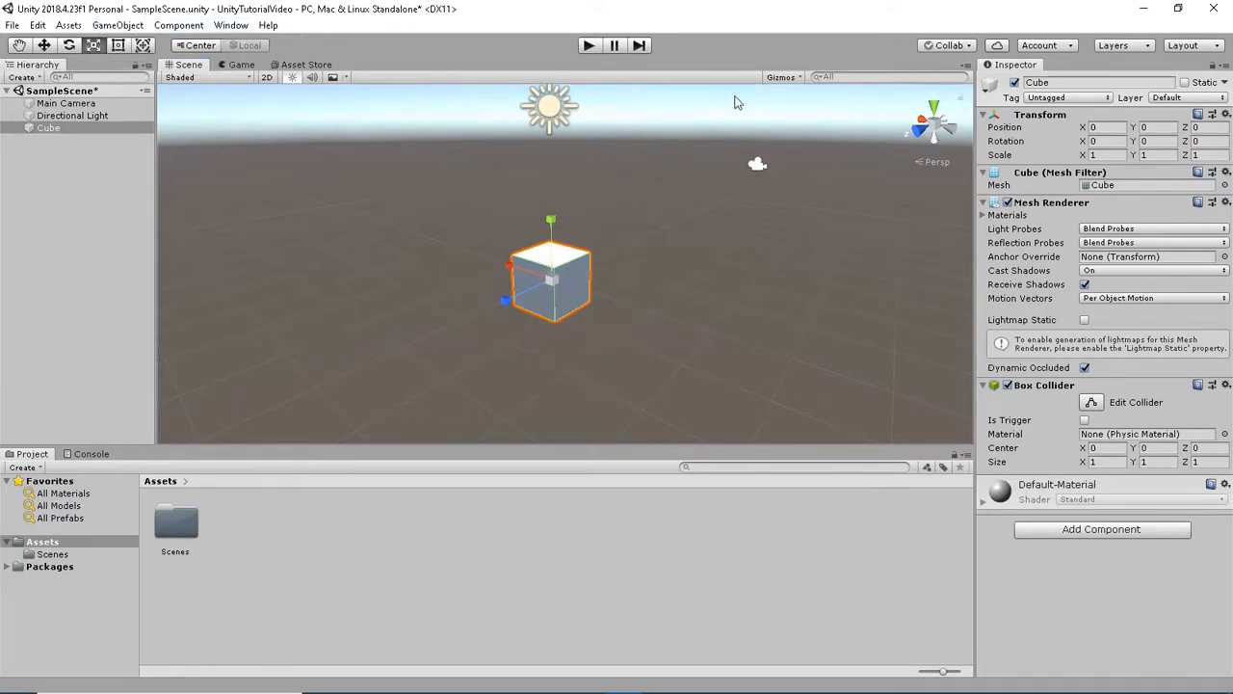
pyautogui.moveTo(553, 210); pyautogui.dragTo(554, 252)
pyautogui.click(654, 248)
pyautogui.moveTo(655, 247); pyautogui.dragTo(597, 253, button='right')
pyautogui.press('w')
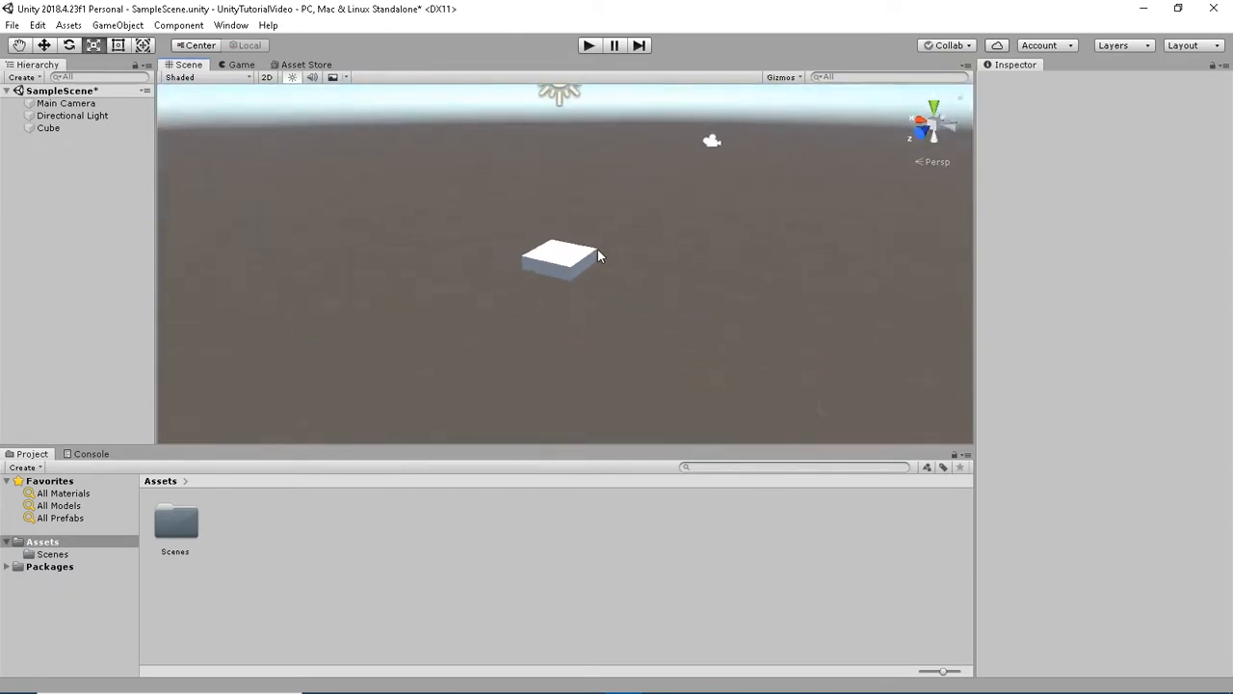
# Scale the Cube into a thin, wide platform of about 8.6 × 0.26 × 9.05 and adjust its overall size uniformly
pyautogui.click(552, 249)
pyautogui.moveTo(560, 198); pyautogui.dragTo(401, 457)
pyautogui.moveTo(511, 247); pyautogui.dragTo(477, 240)
pyautogui.moveTo(521, 293); pyautogui.dragTo(425, 335)
pyautogui.scroll(-5, 425, 335)
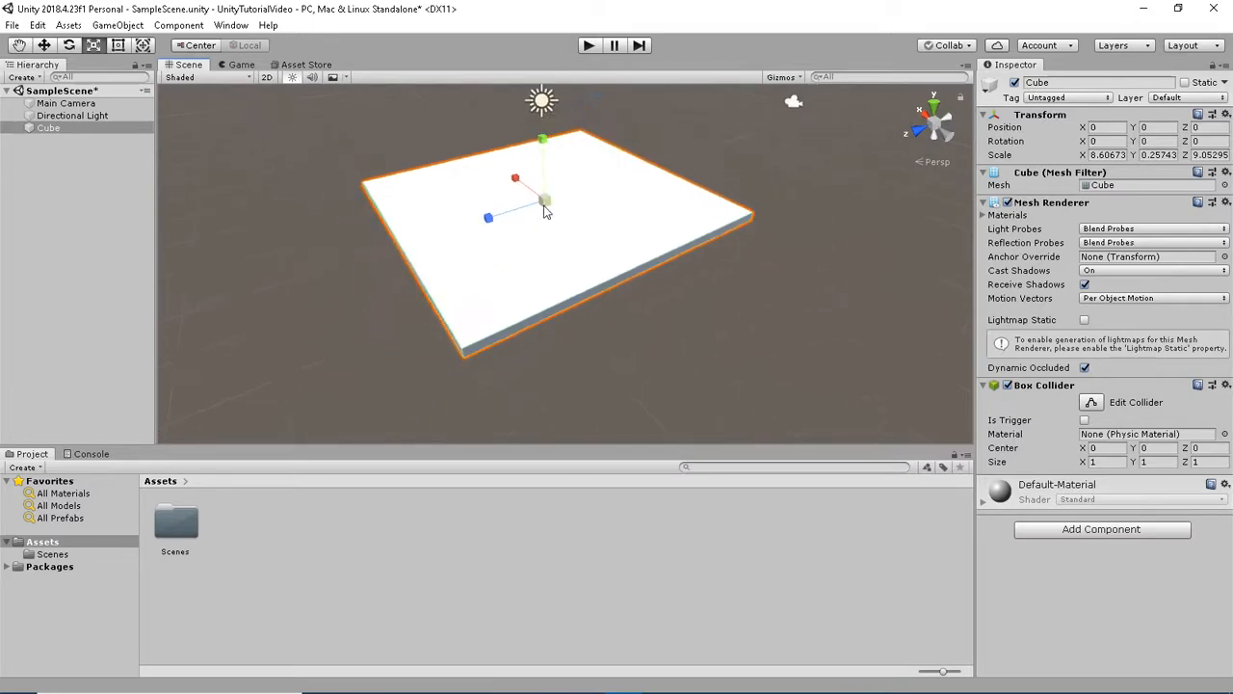
pyautogui.moveTo(545, 200); pyautogui.dragTo(526, 183)
# Examine the flattened Cube from other angles and in the Game view, ending in the Scene view
pyautogui.keyDown('alt'); pyautogui.moveTo(664, 198); pyautogui.dragTo(544, 122); pyautogui.keyUp('alt')
pyautogui.click(631, 137)
pyautogui.keyDown('alt'); pyautogui.moveTo(239, 98); pyautogui.dragTo(536, 157); pyautogui.keyUp('alt')
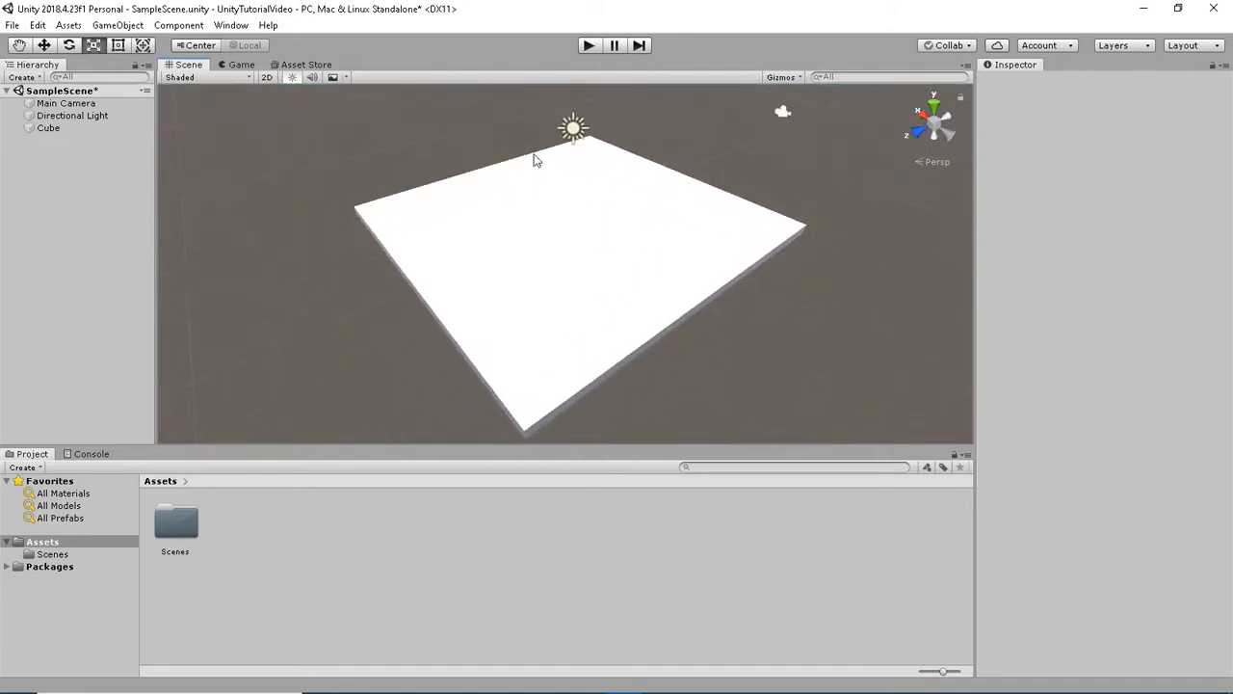
pyautogui.click(219, 66)
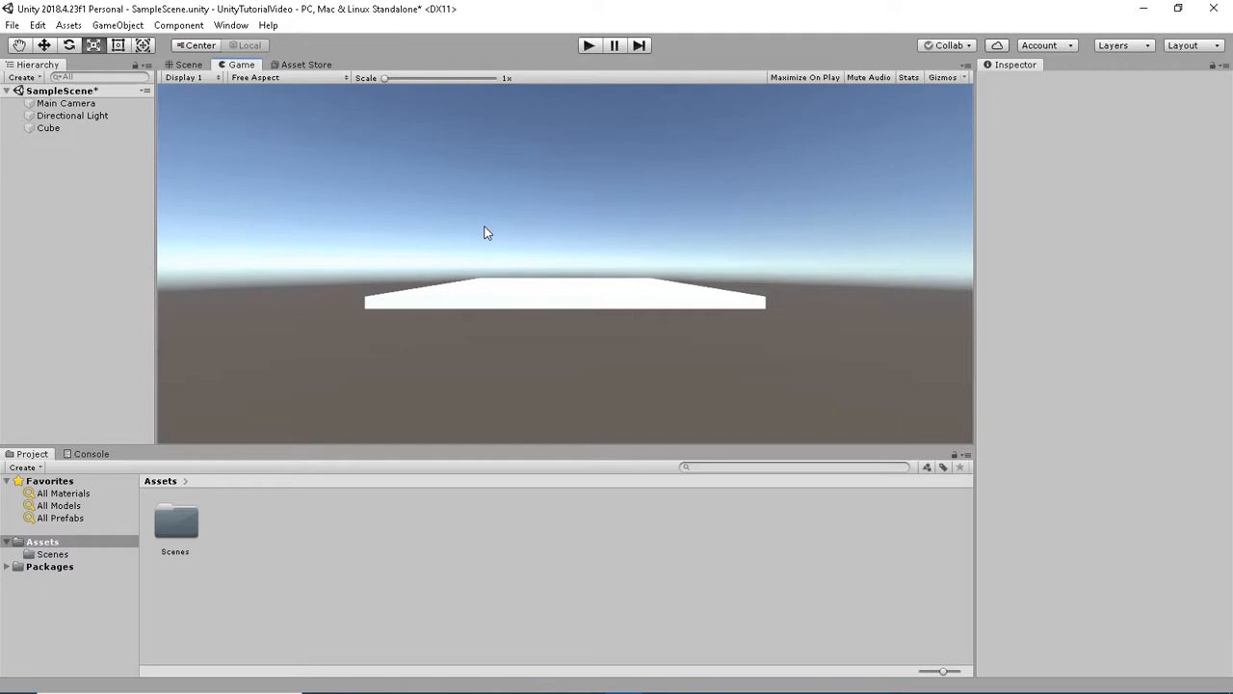
pyautogui.click(184, 65)
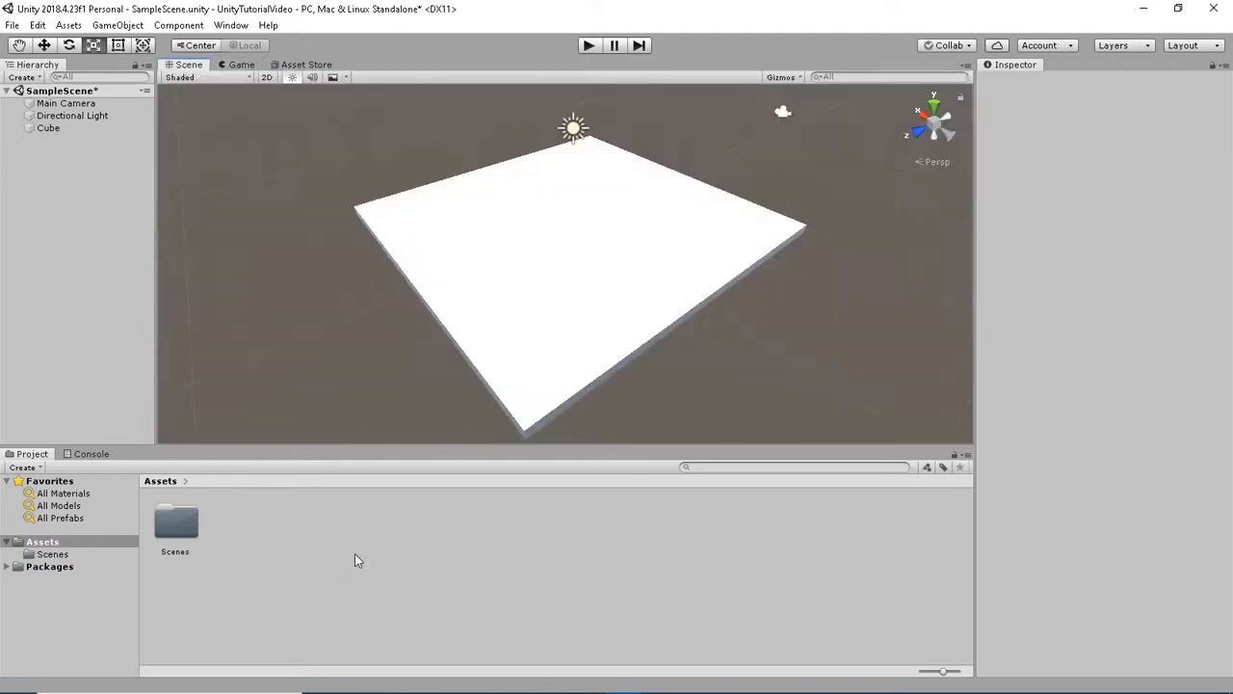
pyautogui.rightClick(257, 525)
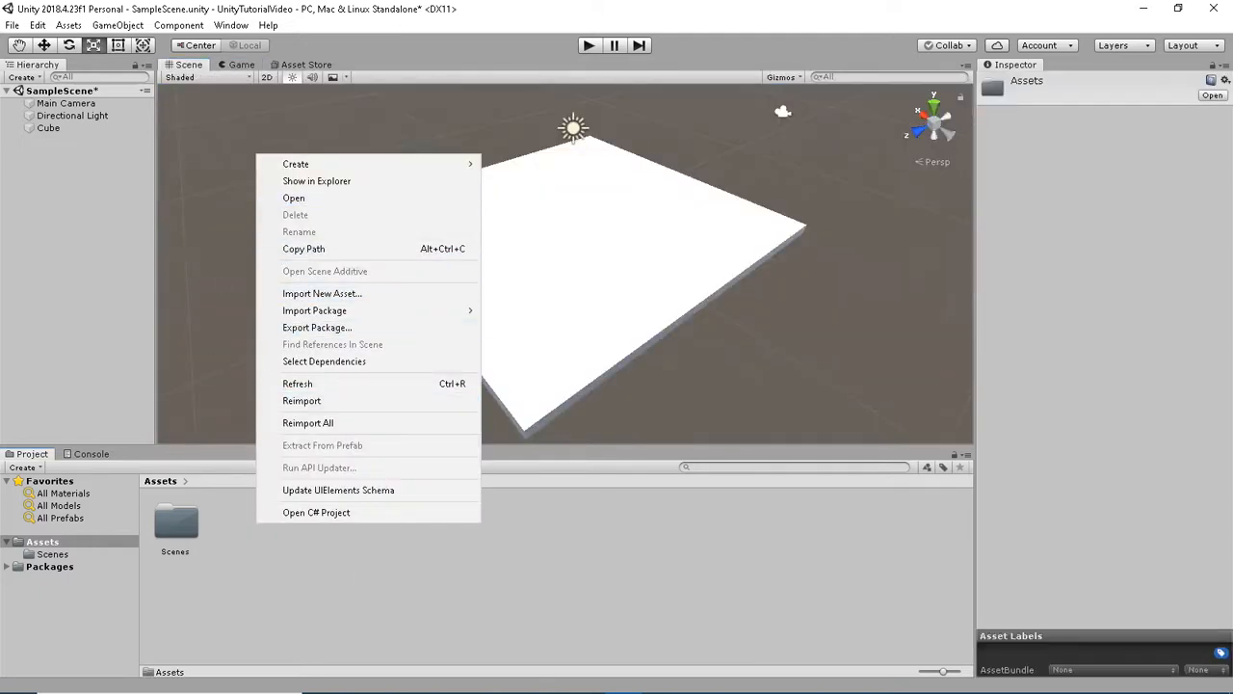
pyautogui.click(215, 482)
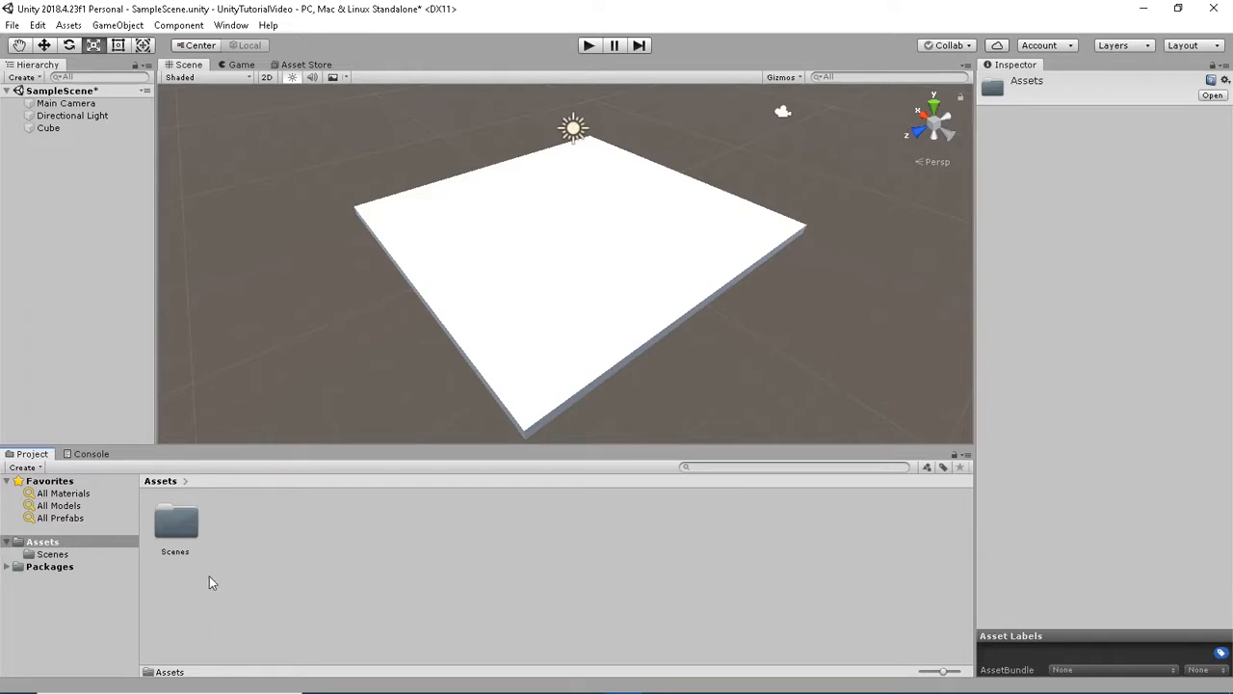
pyautogui.rightClick(223, 524)
pyautogui.click(354, 580)
pyautogui.rightClick(259, 525)
pyautogui.rightClick(248, 519)
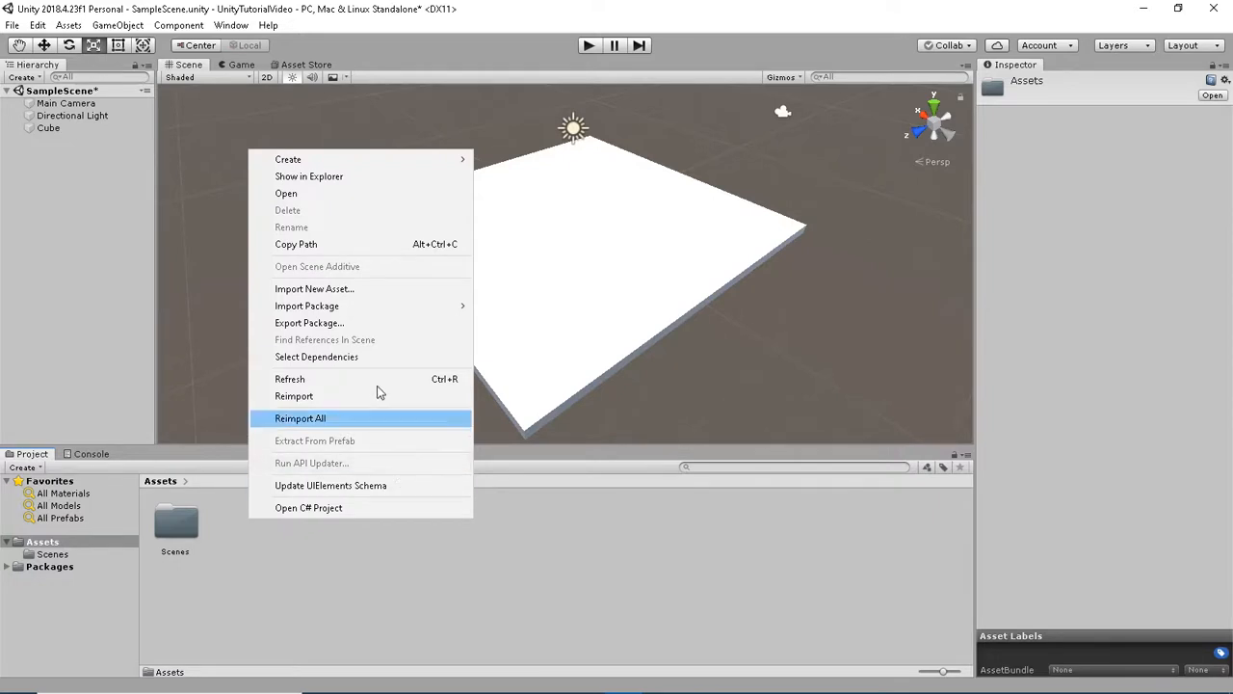
pyautogui.moveTo(358, 161)
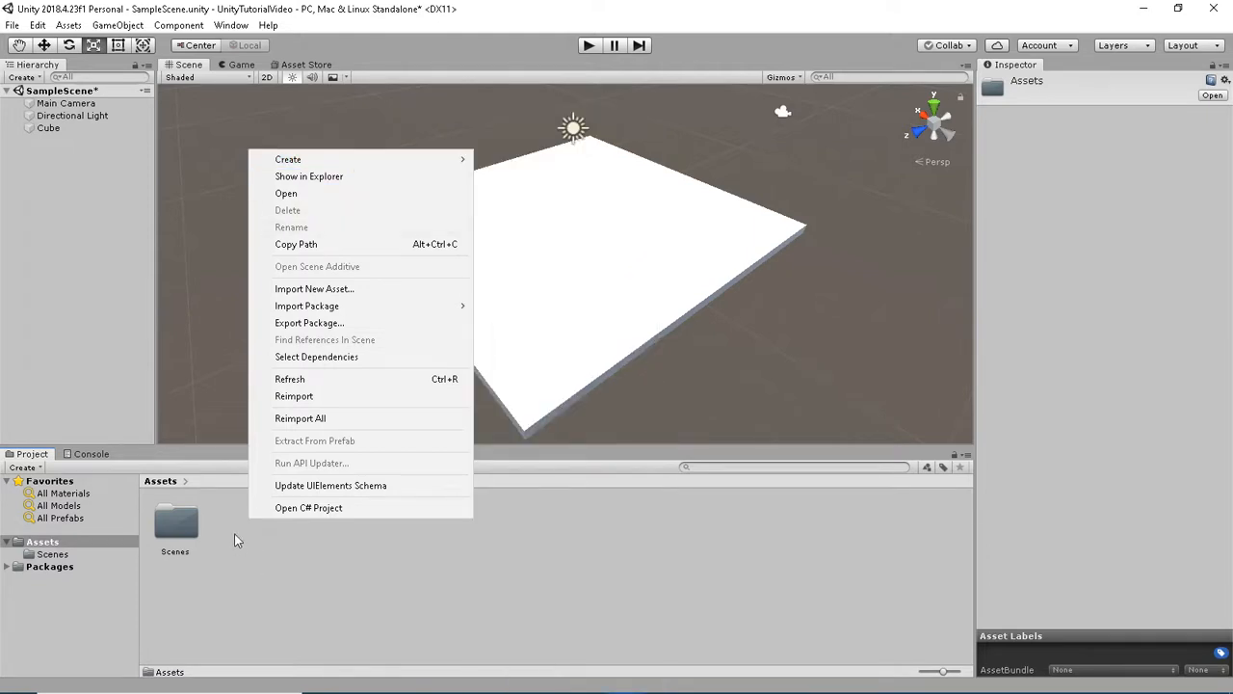
pyautogui.click(244, 539)
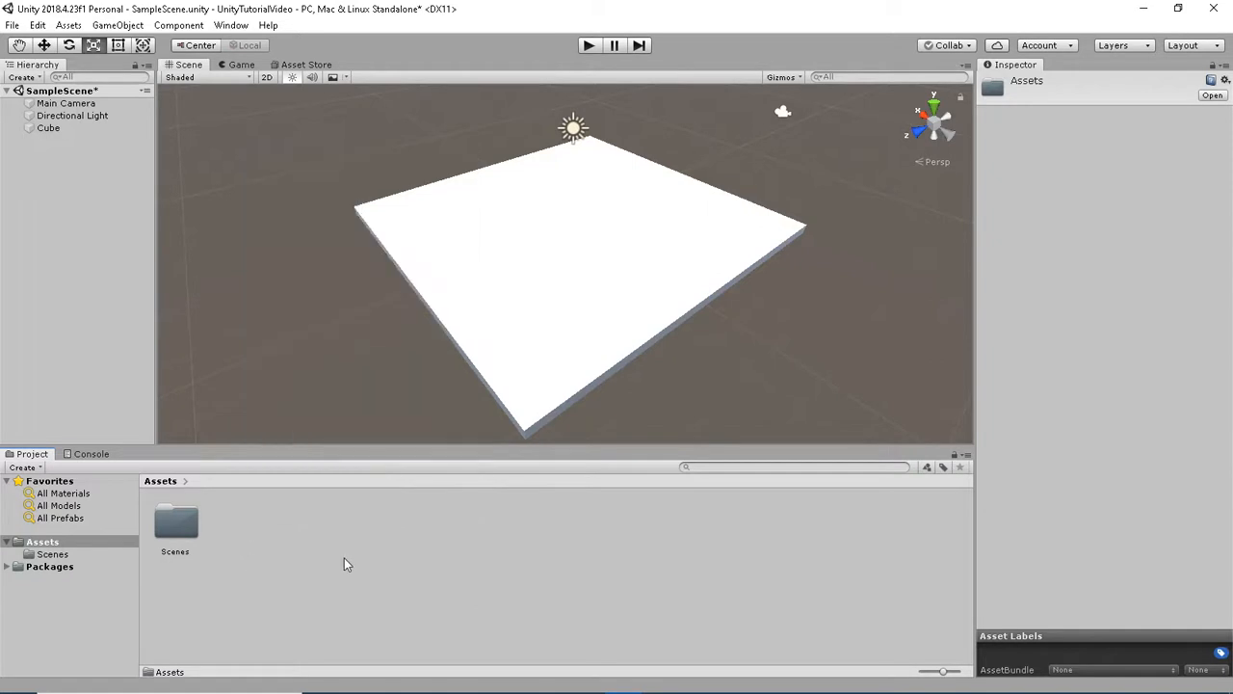
# Create a new material in the Assets folder and name it Floor
pyautogui.rightClick(241, 528)
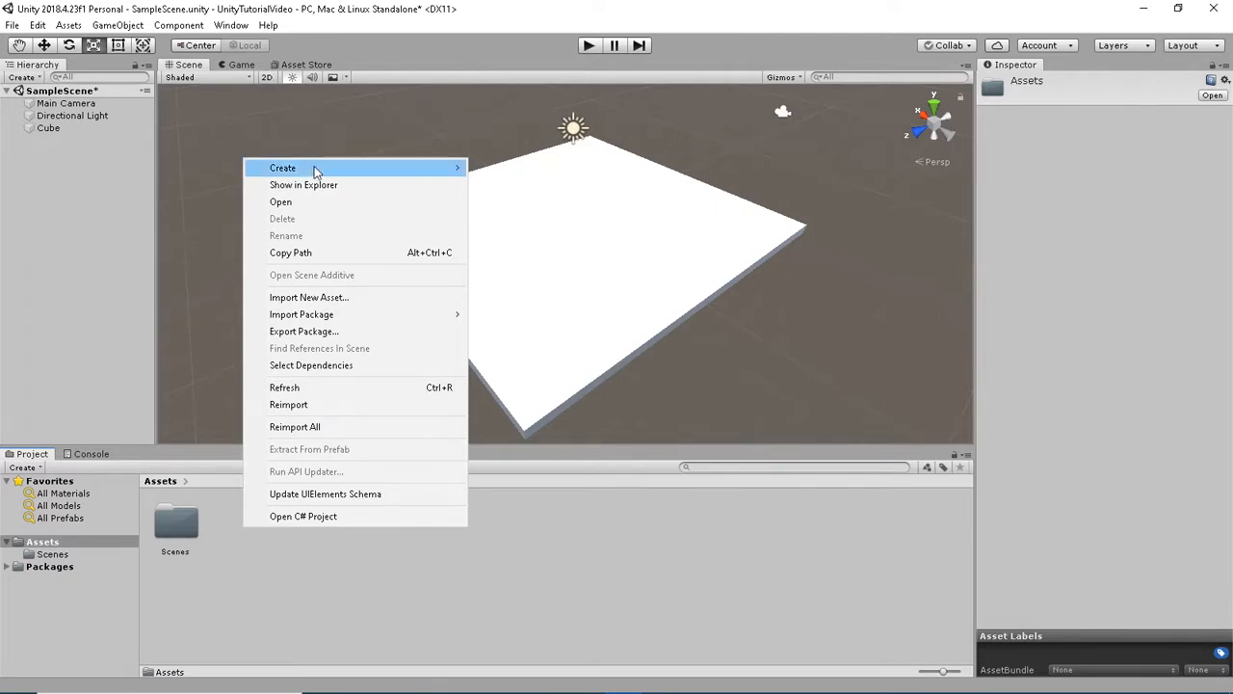
pyautogui.moveTo(321, 168)
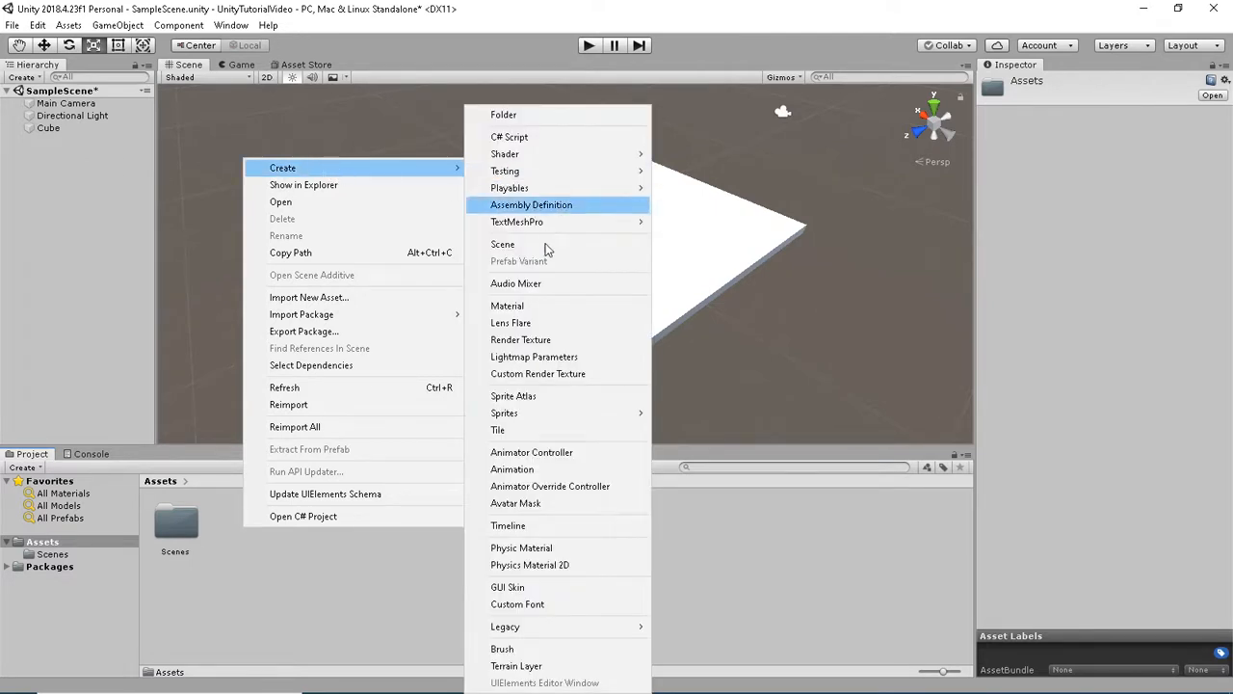
pyautogui.click(540, 306)
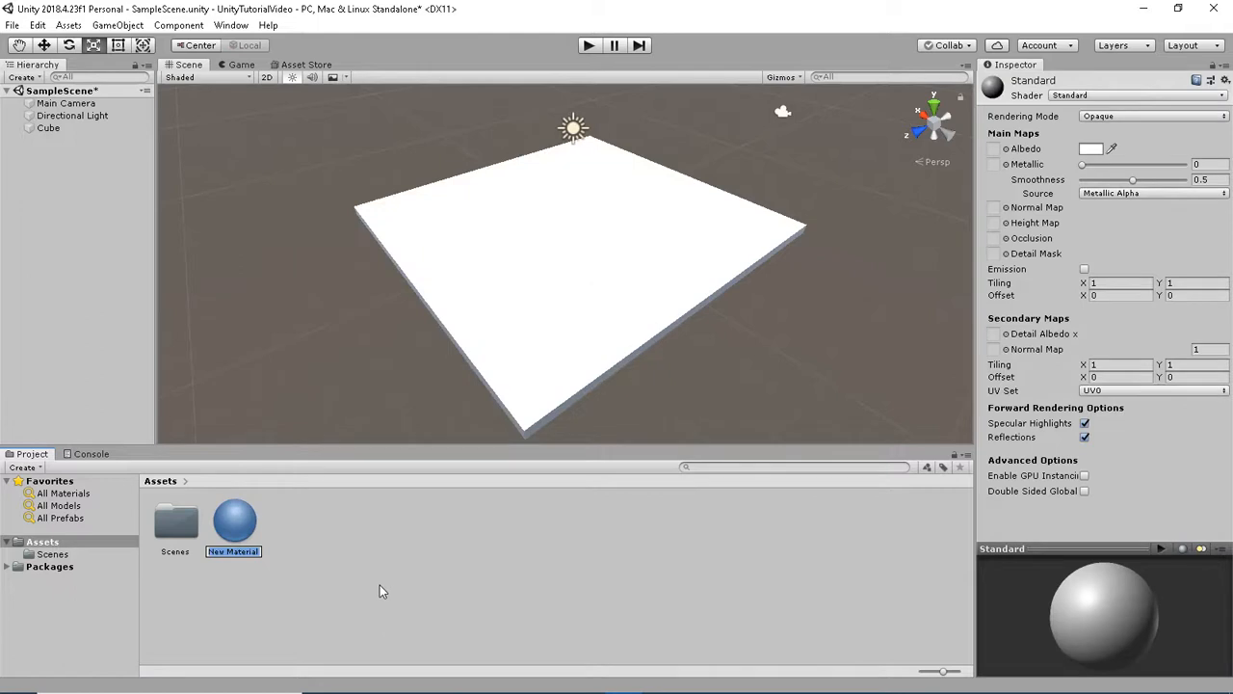
pyautogui.press('BackSpace')
pyautogui.write('fLOO')
pyautogui.press('BackSpace')
pyautogui.press('BackSpace')
pyautogui.press('BackSpace')
pyautogui.press('BackSpace')
pyautogui.write('Floor')
pyautogui.click(379, 585)
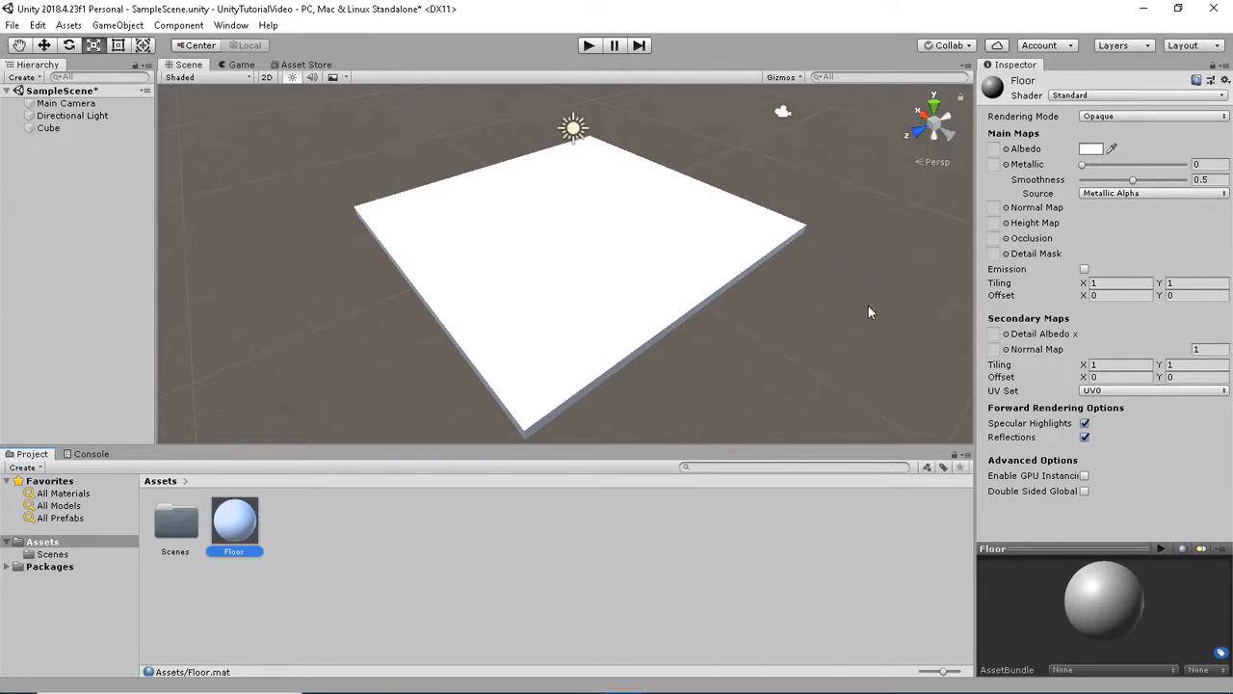
# Set the Floor material's Albedo colour to dark grey
pyautogui.click(1092, 150)
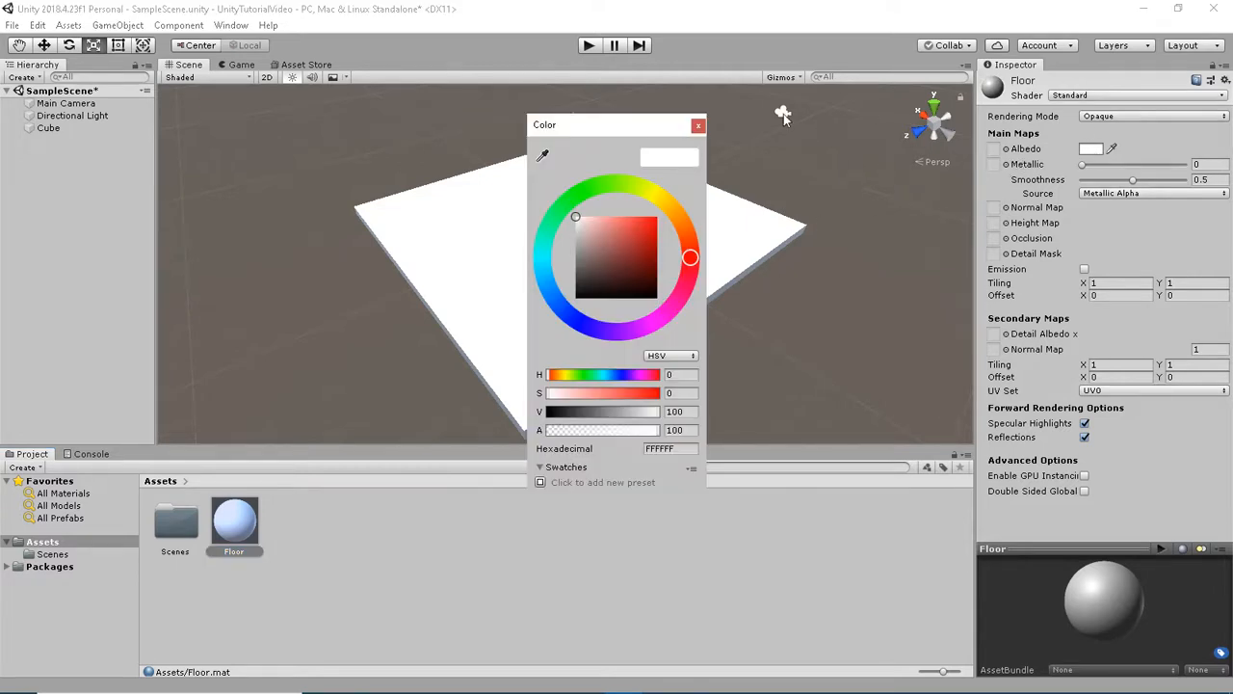
pyautogui.moveTo(653, 129); pyautogui.dragTo(857, 111)
pyautogui.moveTo(817, 205); pyautogui.dragTo(726, 311)
pyautogui.moveTo(234, 521); pyautogui.dragTo(1086, 153)
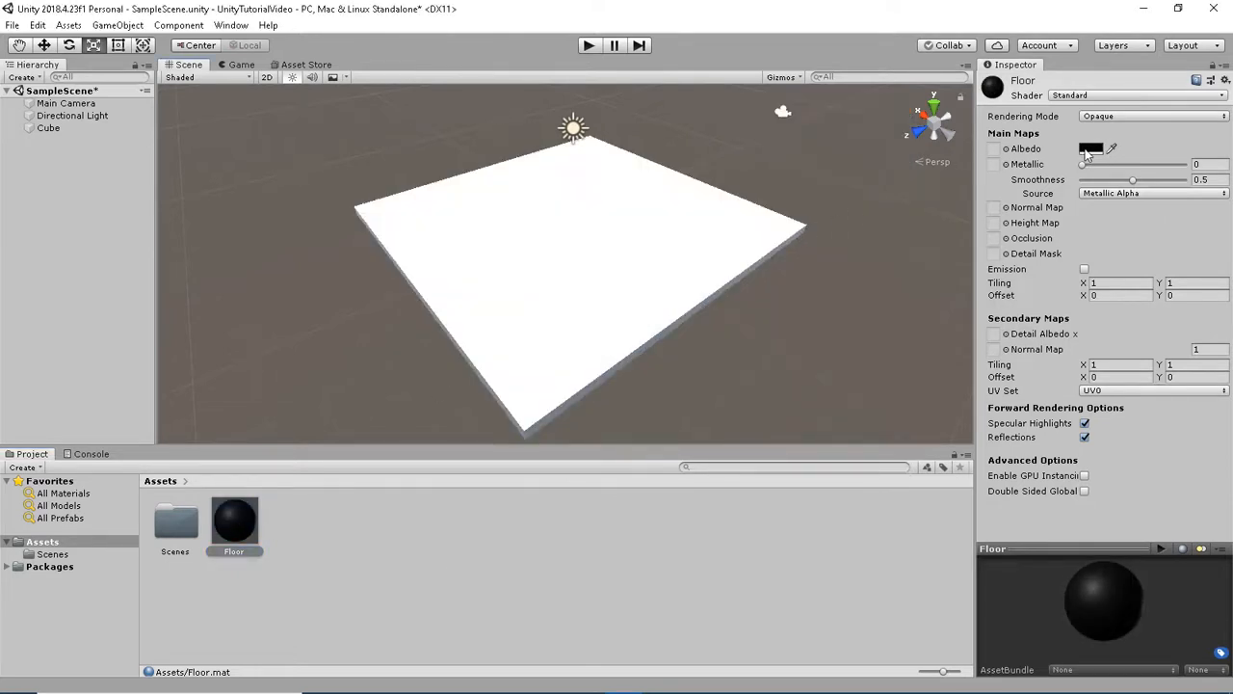
pyautogui.click(1093, 150)
pyautogui.moveTo(828, 254); pyautogui.dragTo(756, 262)
pyautogui.click(289, 521)
# Try applying the Floor material directly on the platform in the scene and through the Cube's hierarchy entry
pyautogui.moveTo(287, 472); pyautogui.dragTo(617, 308)
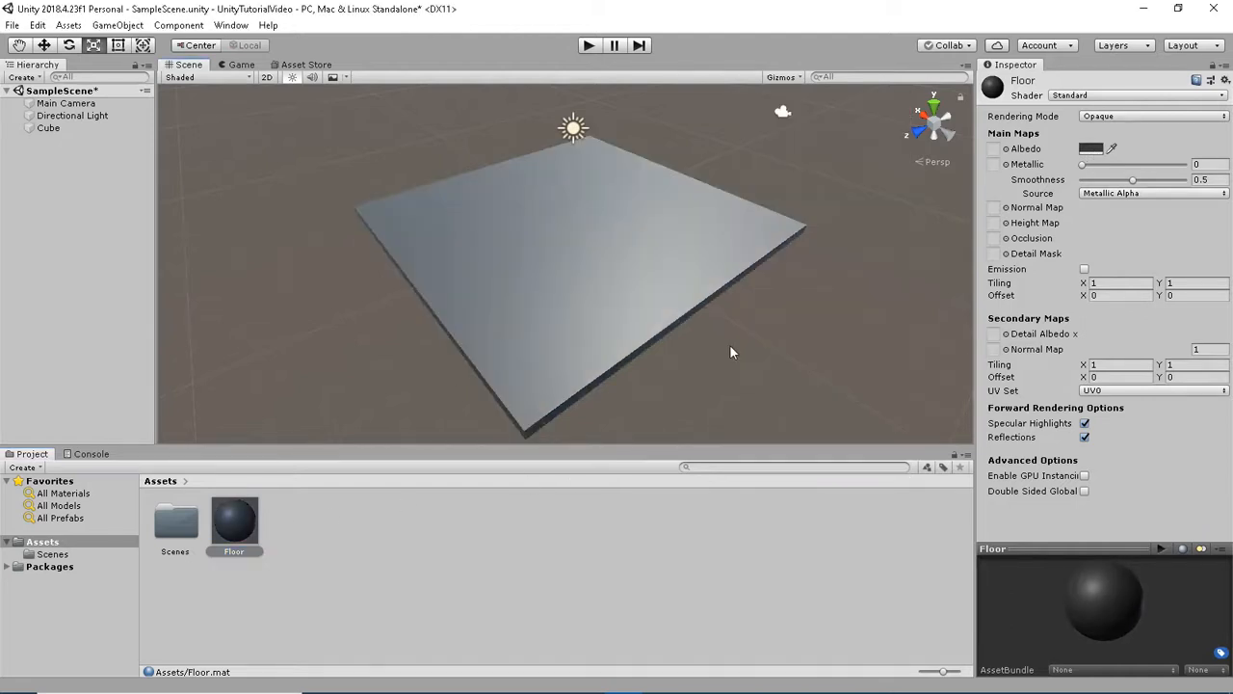
pyautogui.click(247, 525)
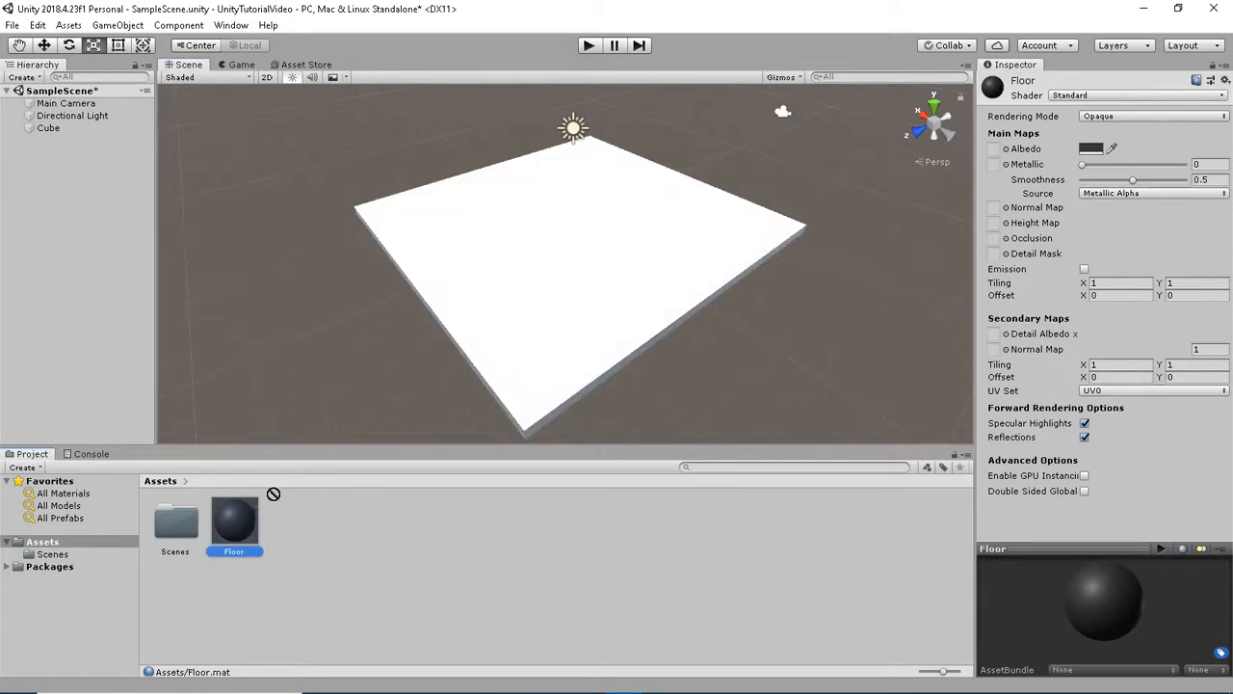
pyautogui.moveTo(274, 494); pyautogui.dragTo(50, 132)
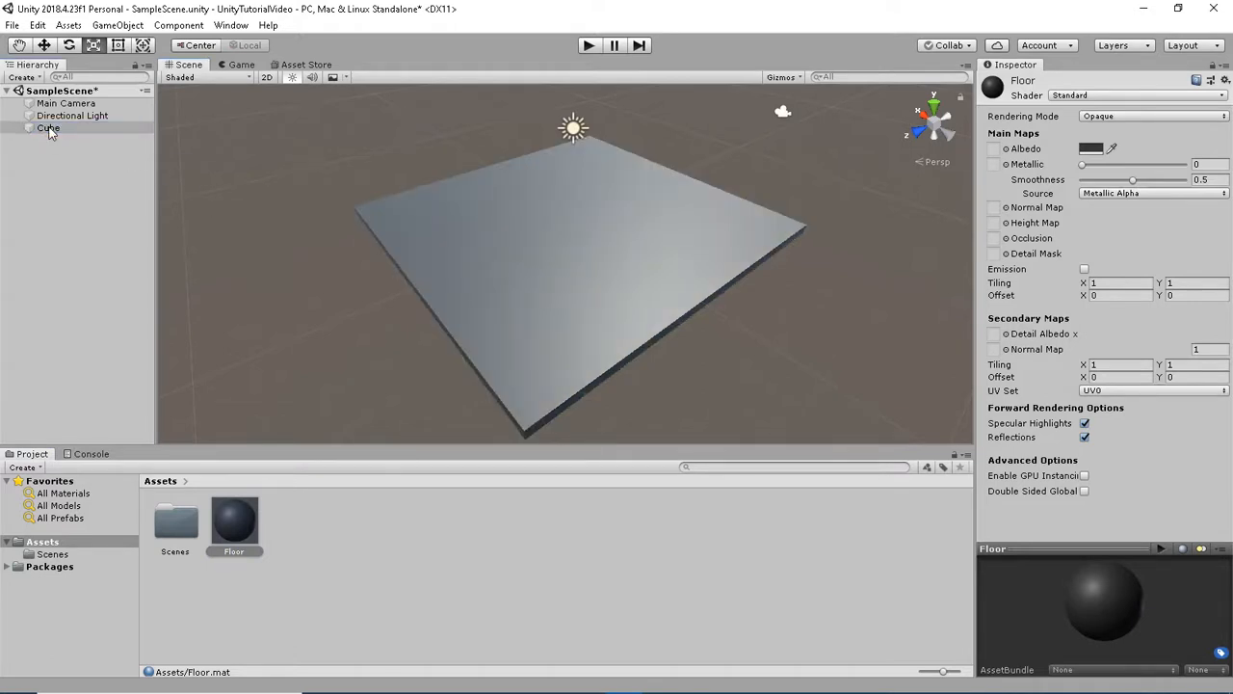
pyautogui.click(48, 128)
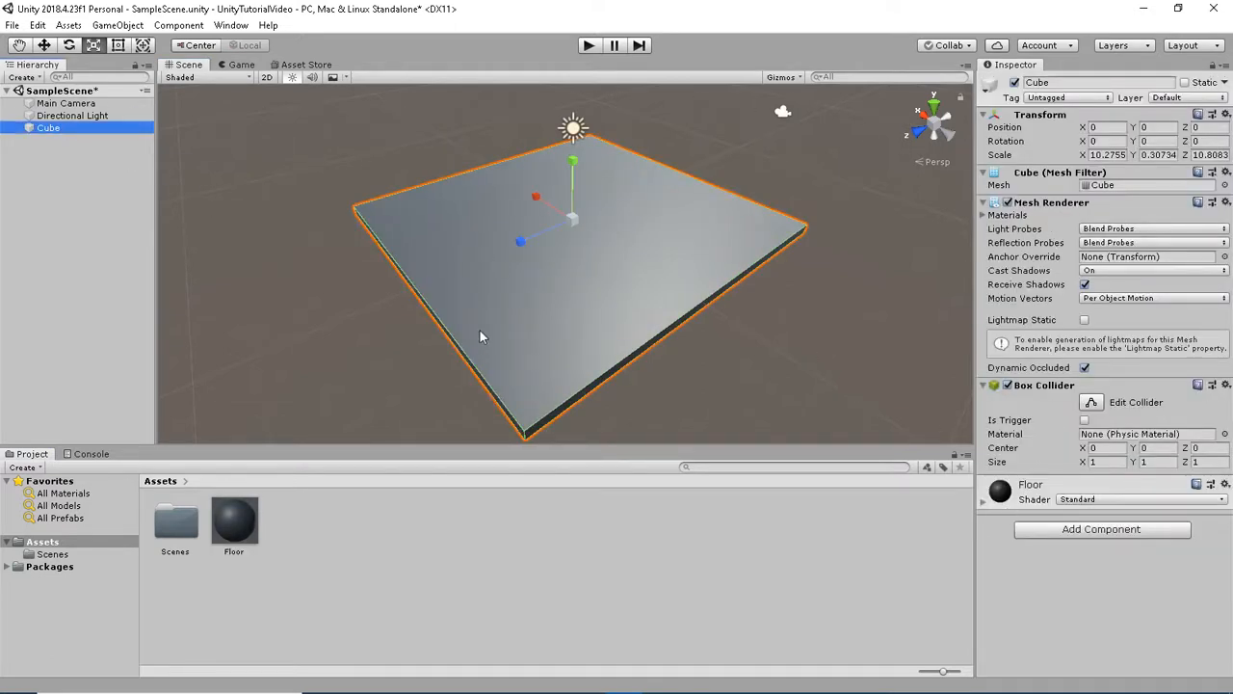
# Try assigning the Floor material through the Cube's component properties and undo the assignment
pyautogui.click(234, 520)
pyautogui.click(48, 129)
pyautogui.moveTo(234, 520); pyautogui.dragTo(1123, 561)
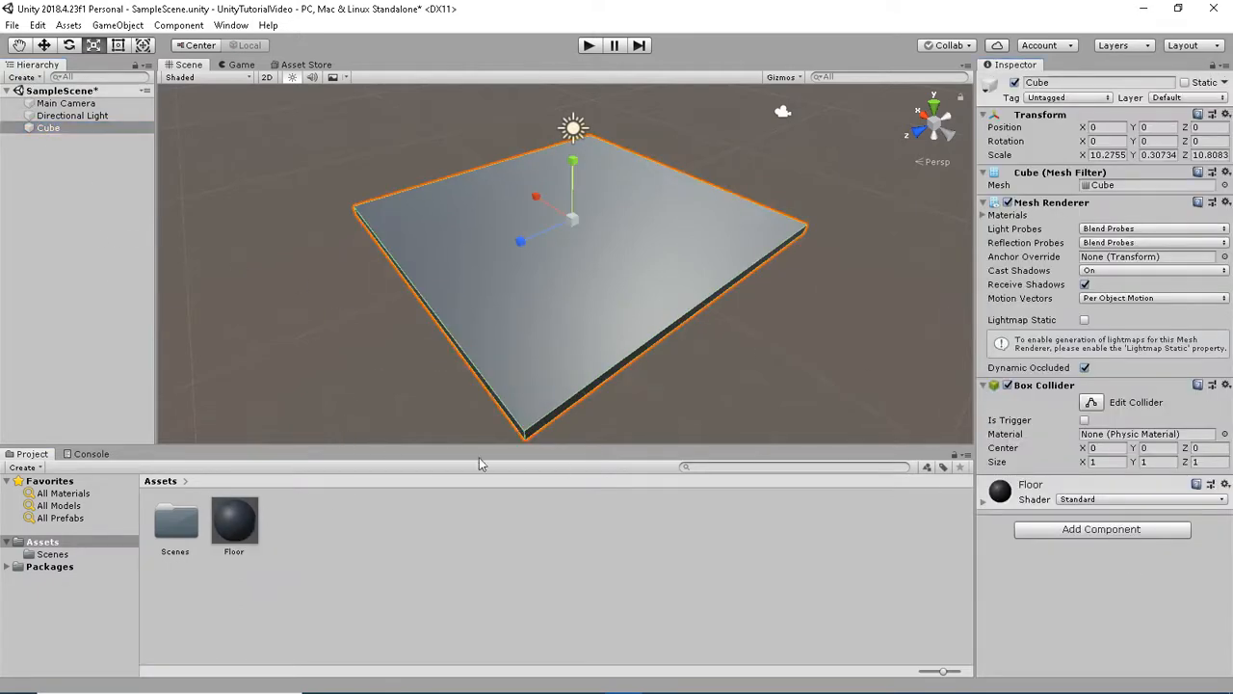
pyautogui.moveTo(236, 520); pyautogui.dragTo(1060, 614)
pyautogui.click(234, 520)
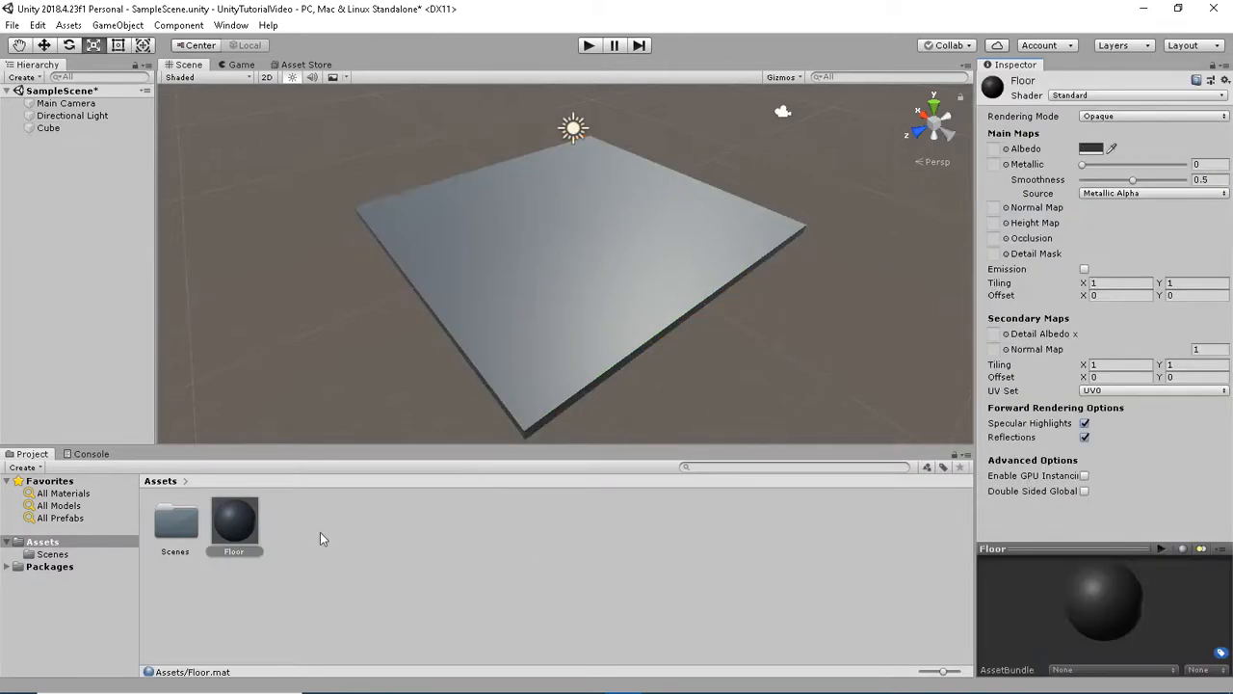
pyautogui.click(47, 128)
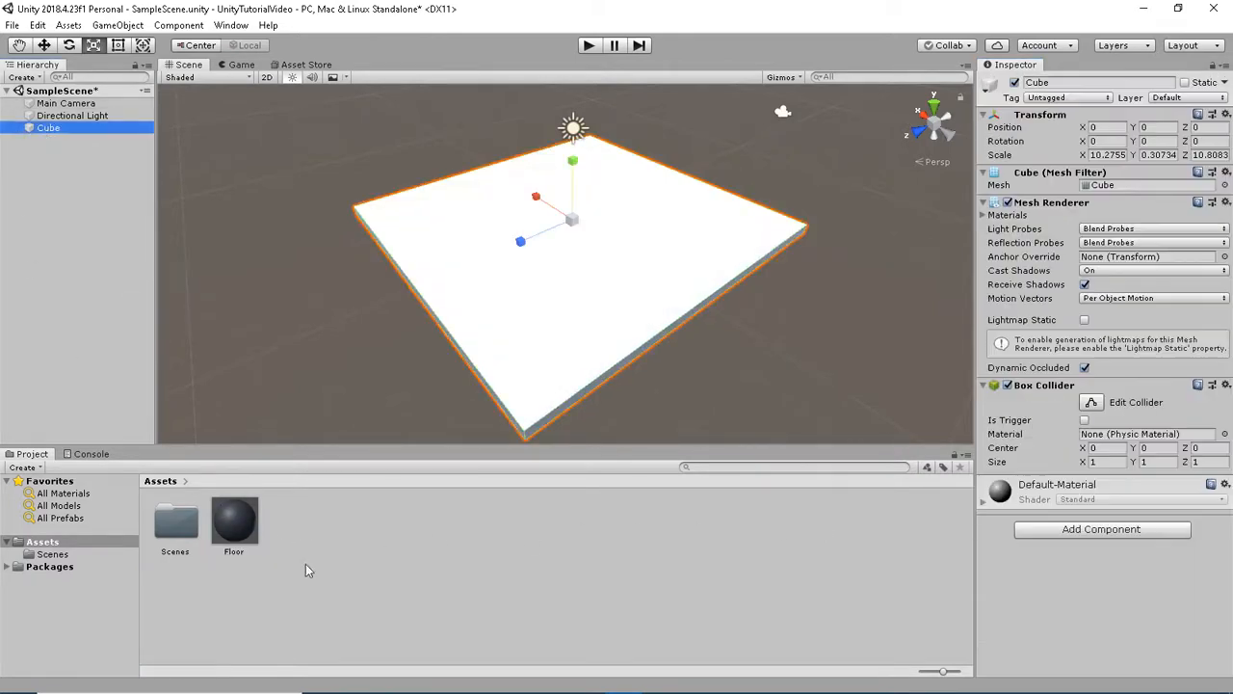
pyautogui.moveTo(234, 523); pyautogui.dragTo(1093, 569)
pyautogui.hotkey('ctrl', 'z')
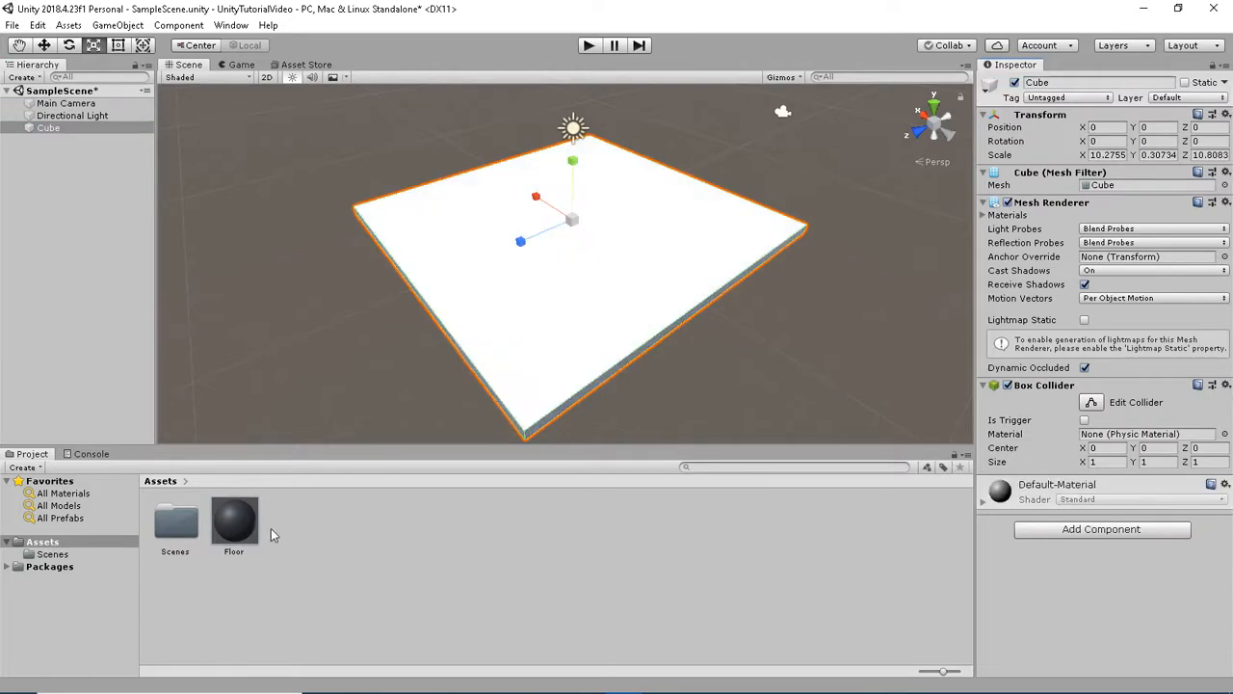
# Apply the Floor material to the selected Cube in the Scene view and undo it
pyautogui.moveTo(251, 525); pyautogui.dragTo(552, 281)
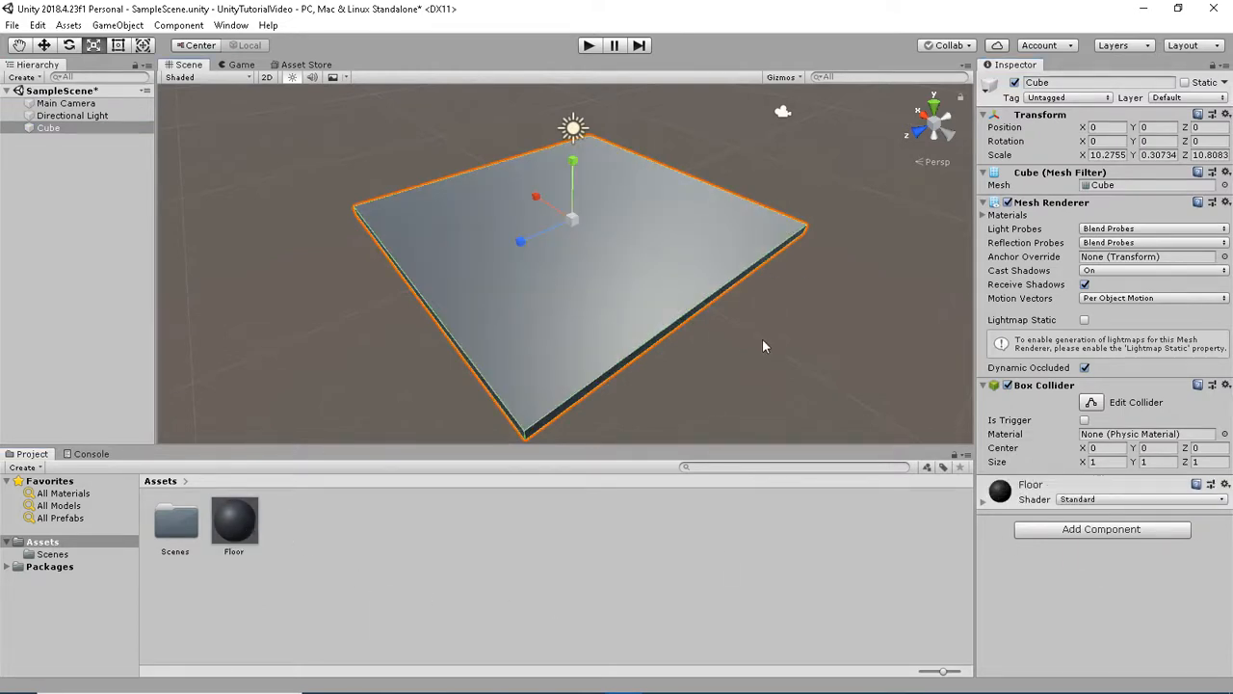
pyautogui.moveTo(763, 340); pyautogui.dragTo(517, 390, button='right')
pyautogui.press('w')
pyautogui.press('s')
pyautogui.press('w')
pyautogui.press('s')
pyautogui.press('w')
pyautogui.press('s')
pyautogui.hotkey('ctrl', 'z')
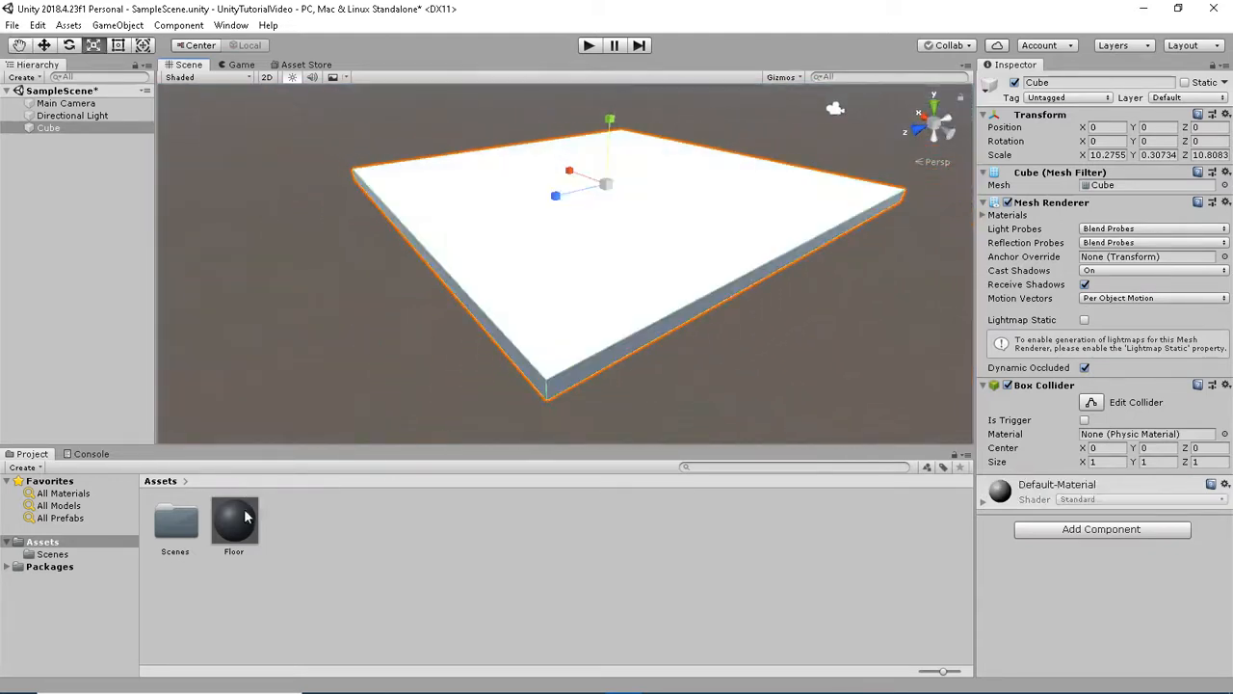
# Put the Floor material back on the platform in the Scene view
pyautogui.moveTo(243, 508); pyautogui.dragTo(576, 265)
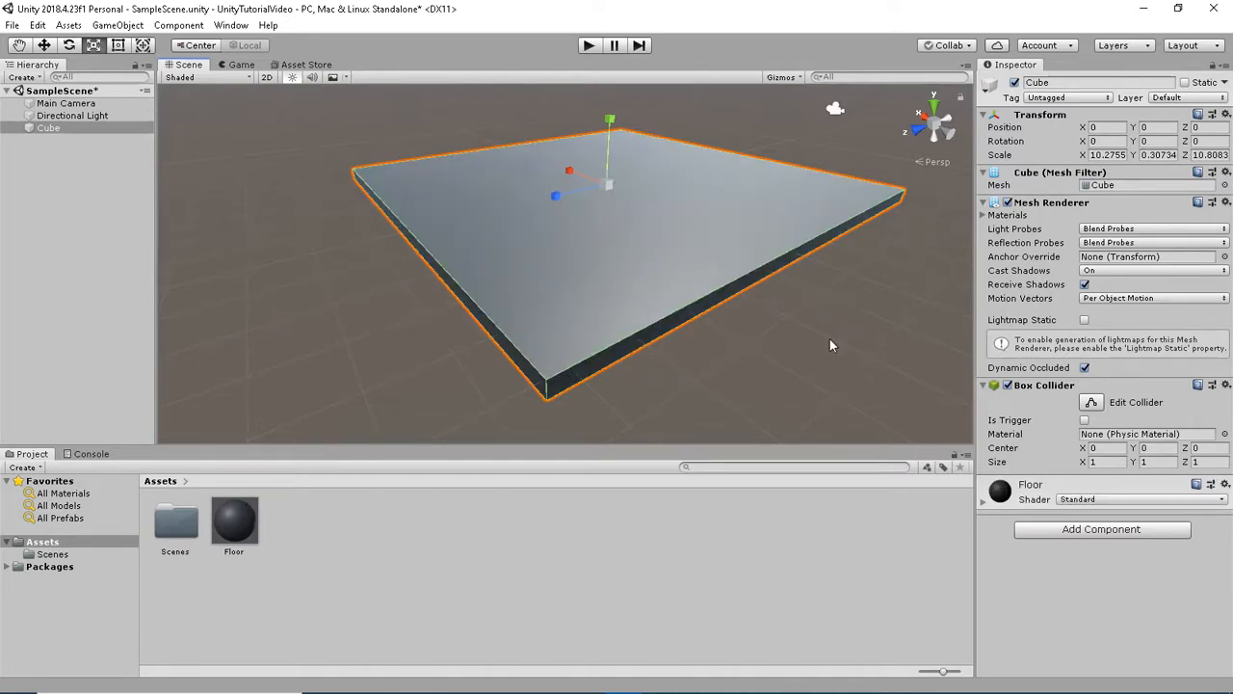
pyautogui.click(806, 354)
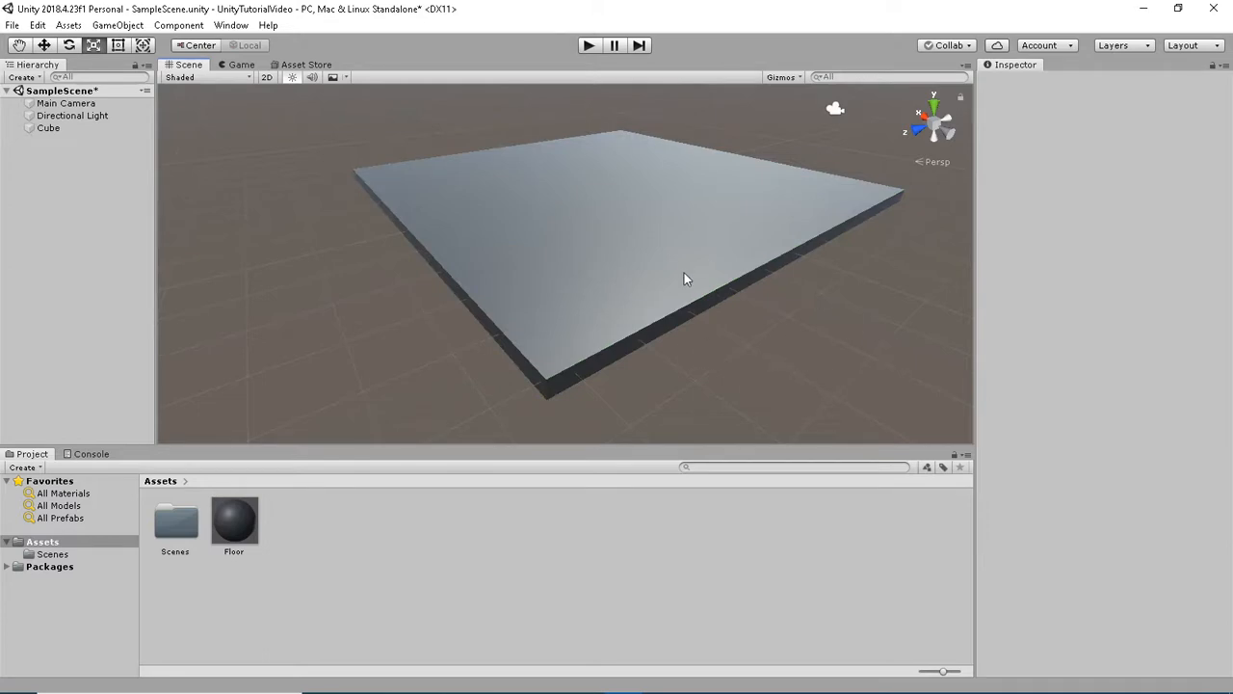
pyautogui.keyDown('alt'); pyautogui.moveTo(684, 278); pyautogui.dragTo(567, 302); pyautogui.keyUp('alt')
pyautogui.click(567, 302)
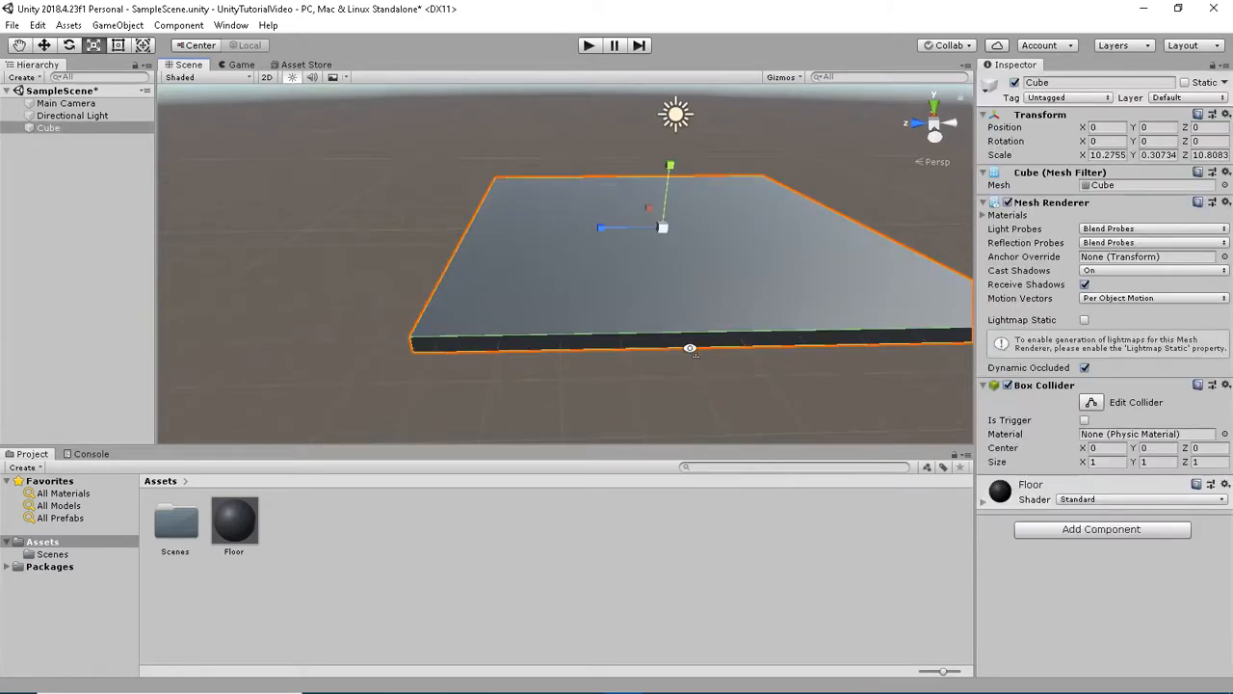
pyautogui.keyDown('alt'); pyautogui.moveTo(689, 349); pyautogui.dragTo(690, 318); pyautogui.keyUp('alt')
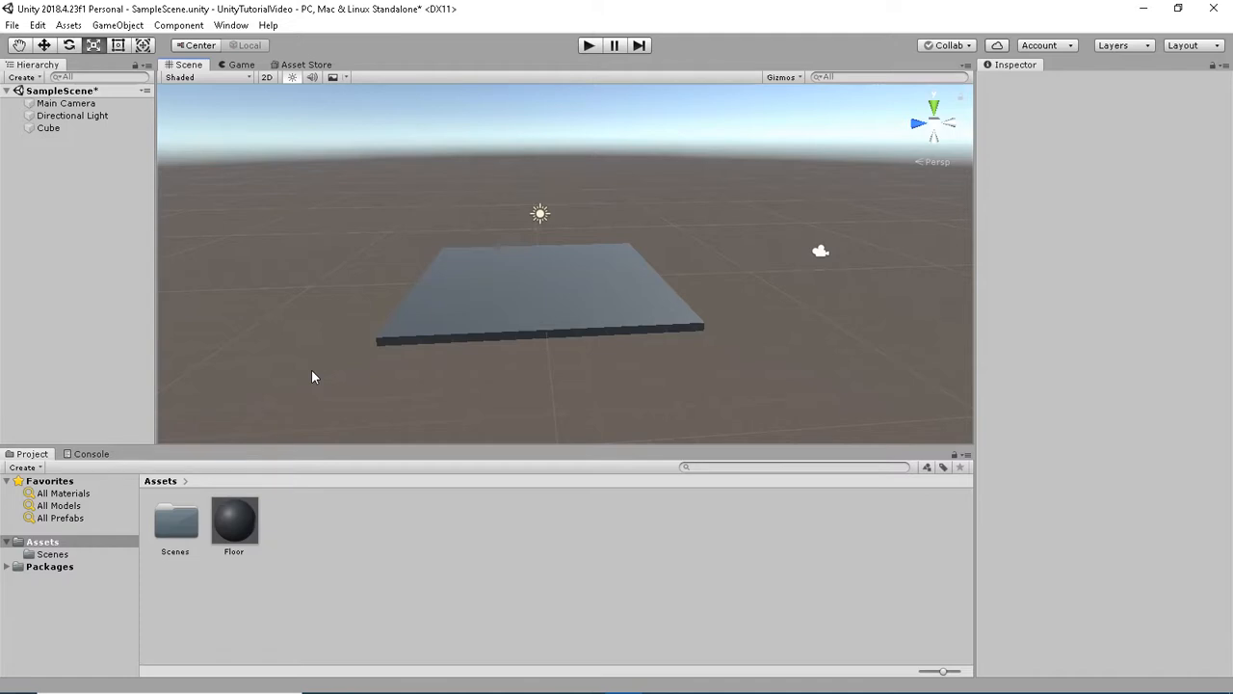
# Add a 3D Capsule object to the scene
pyautogui.rightClick(55, 177)
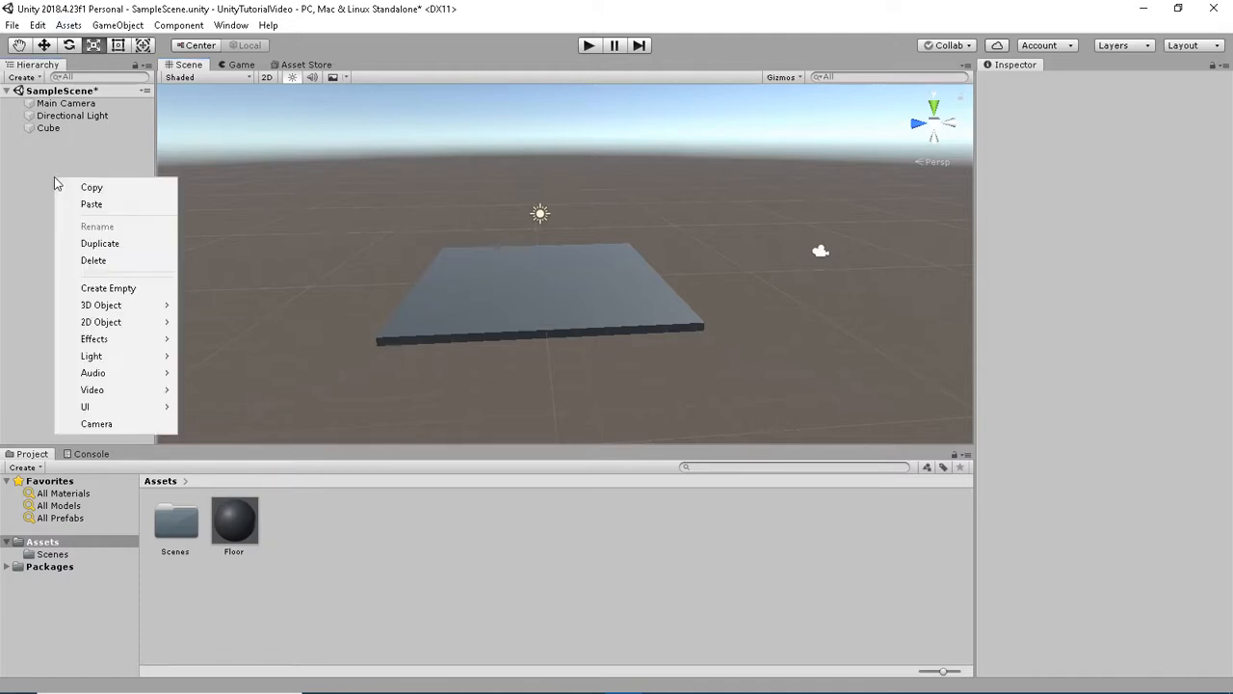
pyautogui.click(15, 256)
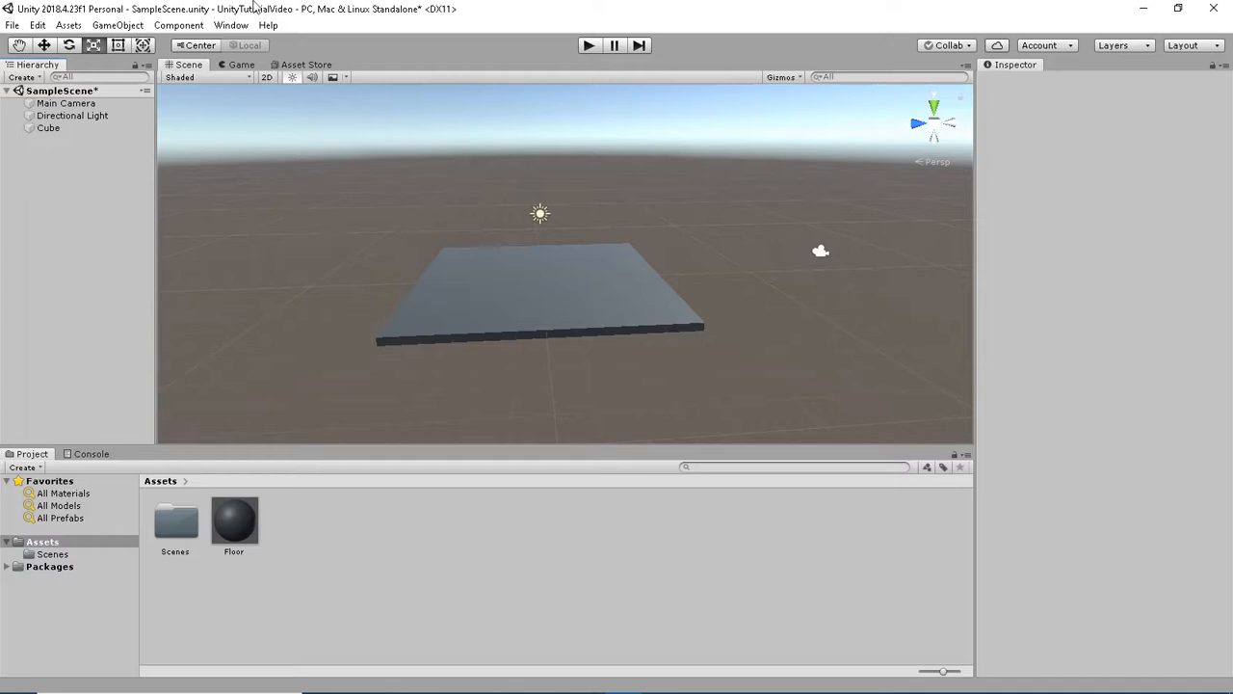
pyautogui.rightClick(83, 188)
pyautogui.click(34, 193)
pyautogui.rightClick(60, 170)
pyautogui.moveTo(115, 294)
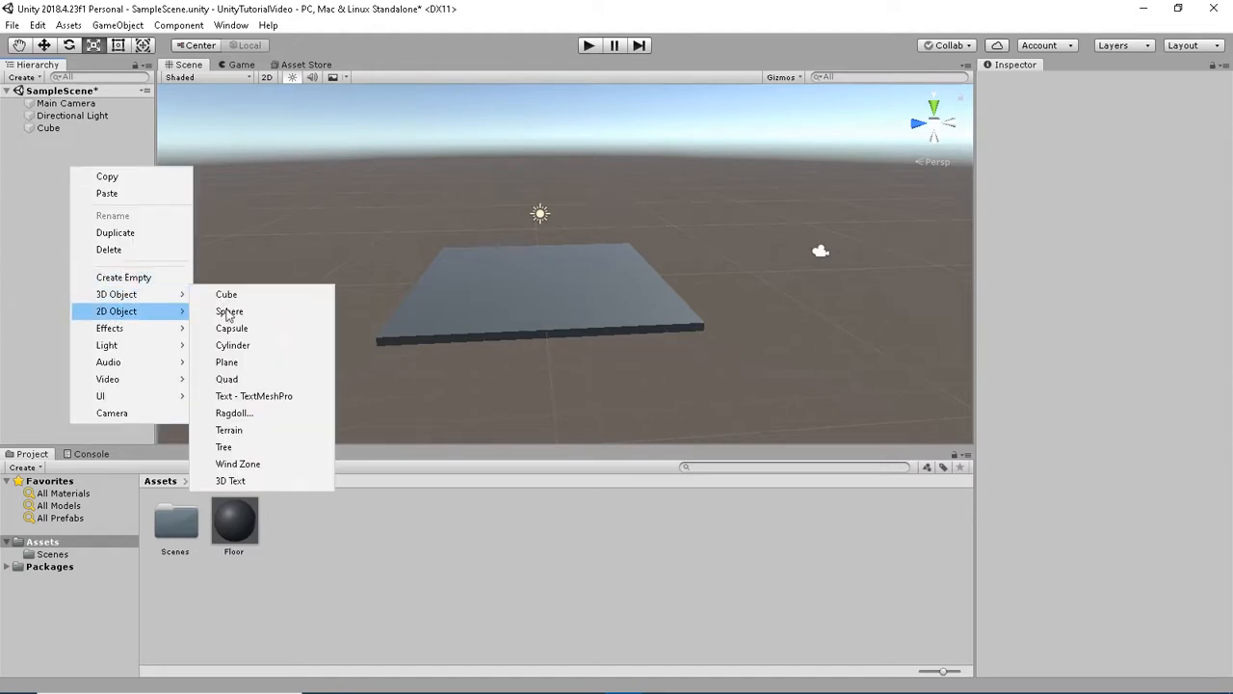
pyautogui.click(231, 329)
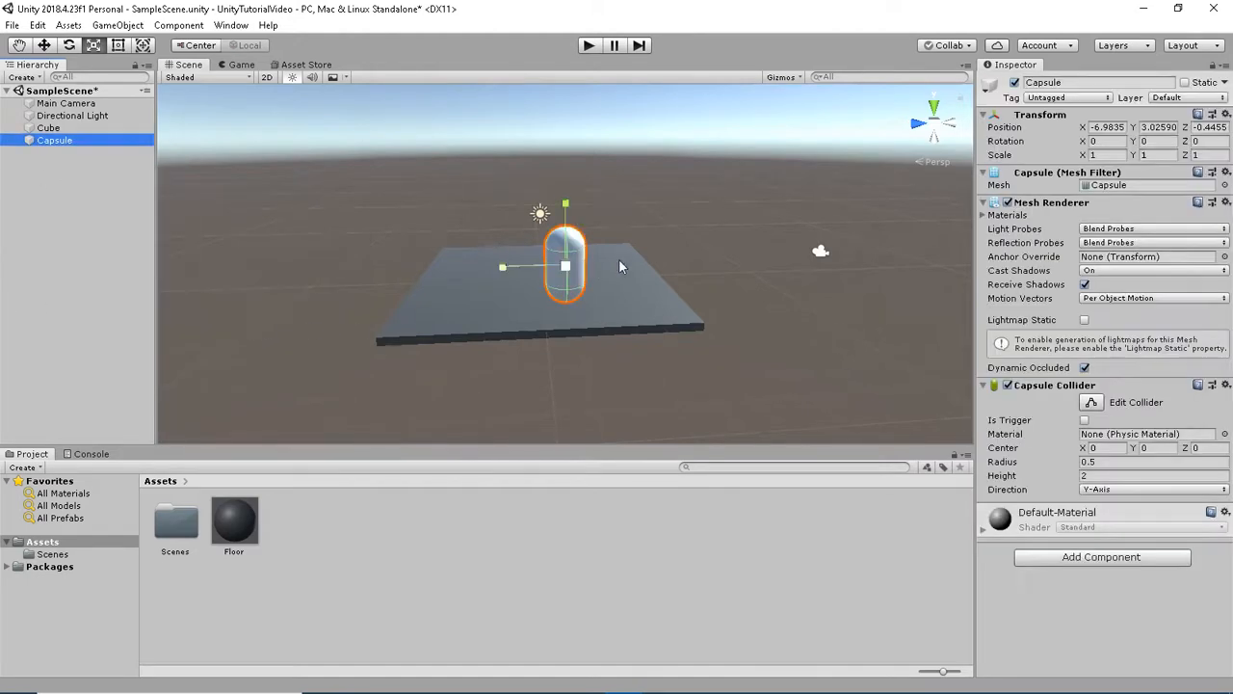
pyautogui.moveTo(619, 261); pyautogui.dragTo(633, 267, button='right')
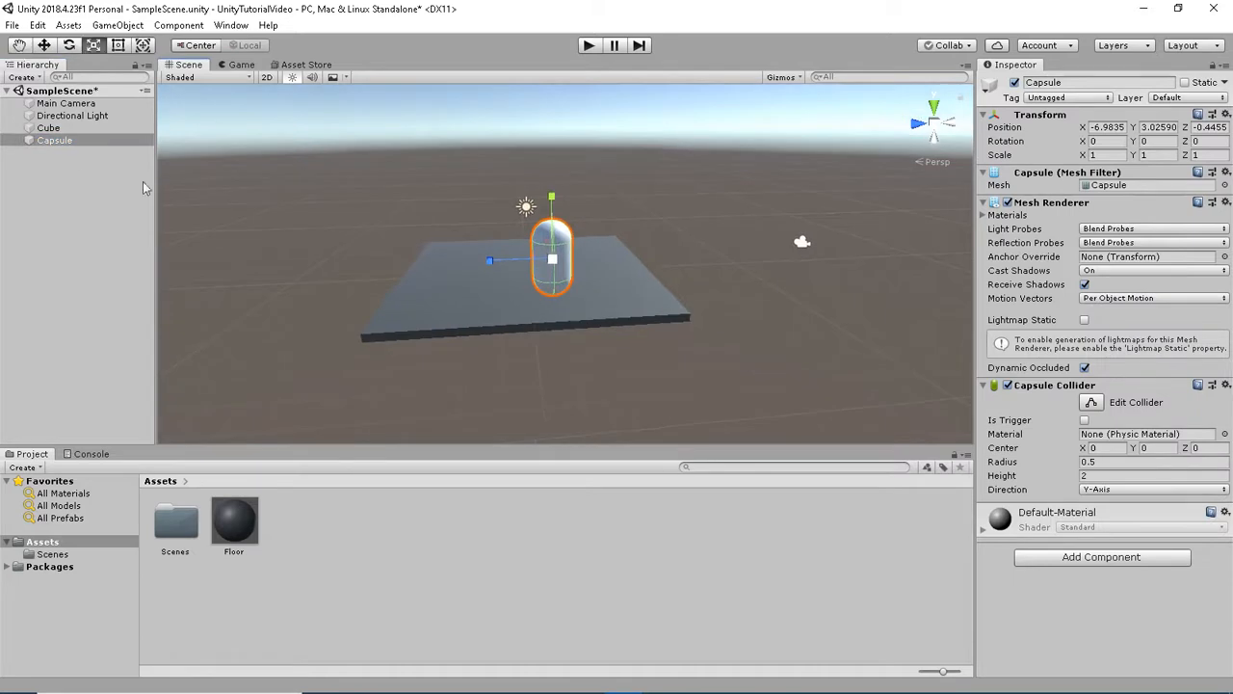
# Reset the Capsule's Transform, raise it above the platform to Y 1.66 with the Move tool and deselect it
pyautogui.rightClick(1021, 115)
pyautogui.click(1032, 125)
pyautogui.moveTo(528, 221); pyautogui.dragTo(501, 218, button='right')
pyautogui.moveTo(583, 220); pyautogui.dragTo(585, 182)
pyautogui.click(746, 176)
# Examine the Capsule above the platform from several angles and in the Game view, ending in the Scene view
pyautogui.moveTo(746, 176); pyautogui.dragTo(220, 168, button='right')
pyautogui.press('d')
pyautogui.press('w')
pyautogui.press('s')
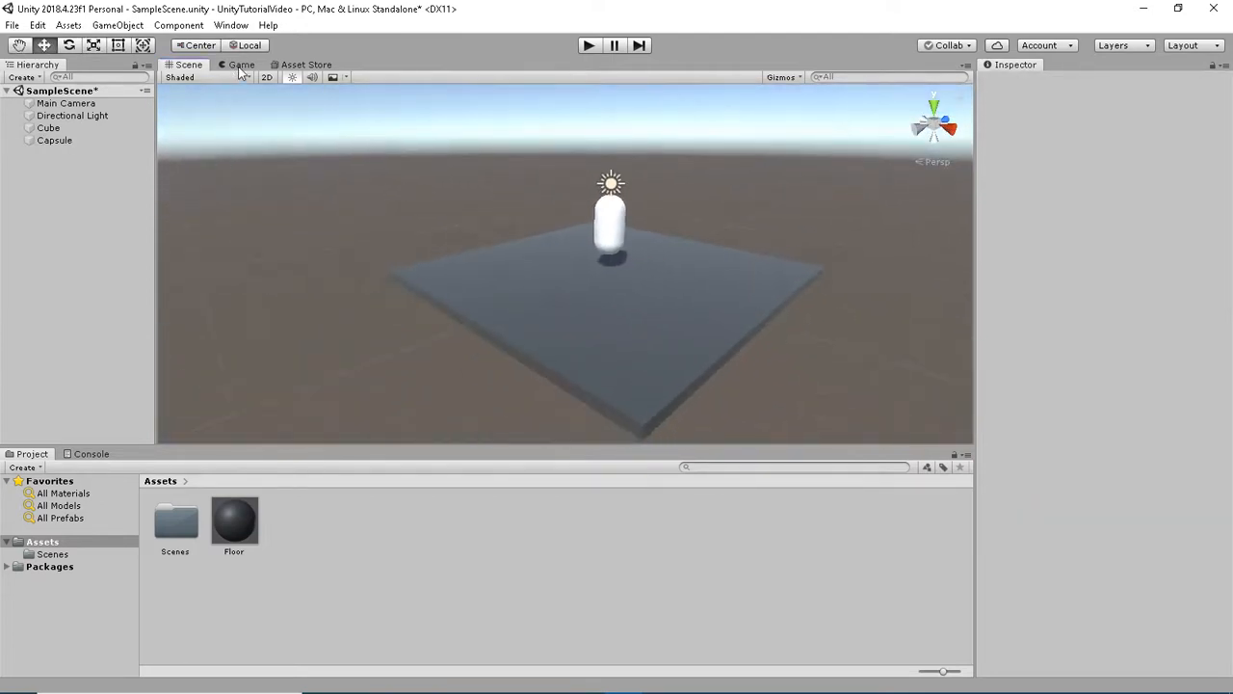
pyautogui.click(240, 64)
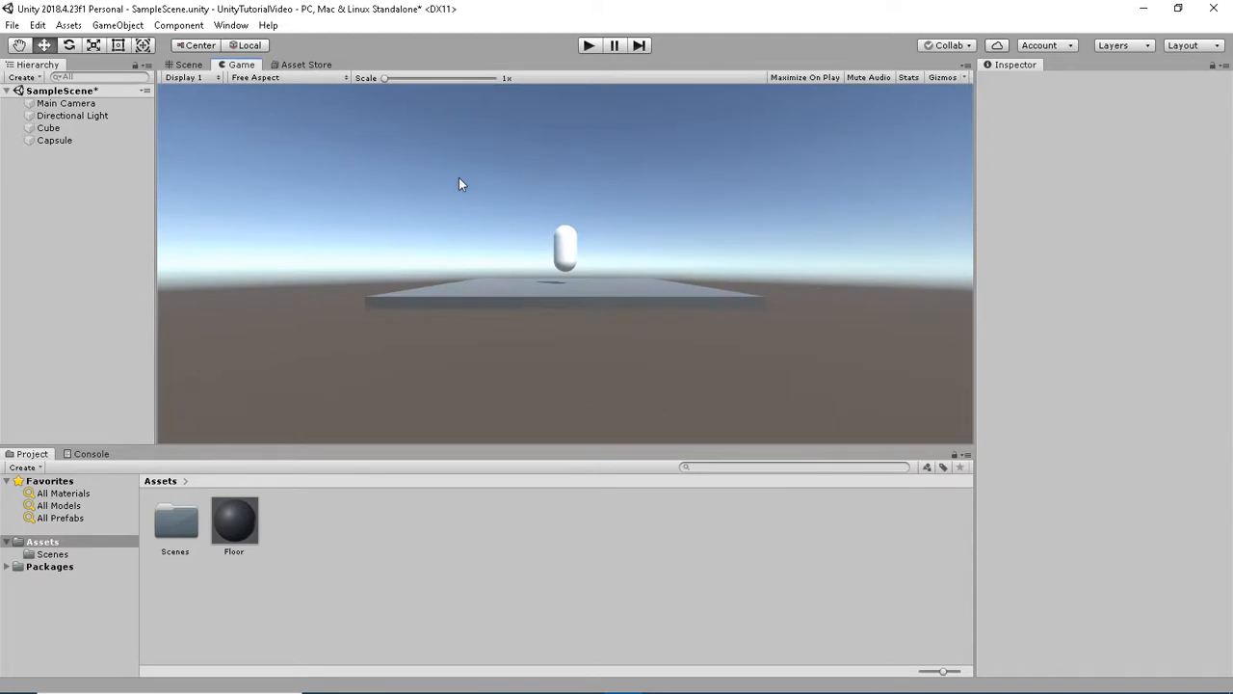
pyautogui.click(187, 65)
pyautogui.moveTo(615, 216); pyautogui.dragTo(559, 264, button='right')
pyautogui.press('w')
pyautogui.press('d')
pyautogui.press('w')
pyautogui.press('s')
pyautogui.press('a')
pyautogui.press('s')
pyautogui.press('w')
pyautogui.press('a')
pyautogui.press('w')
pyautogui.press('s')
pyautogui.press('d')
# Select the Capsule and try to add a Mesh Filter component to it
pyautogui.click(598, 206)
pyautogui.click(1079, 556)
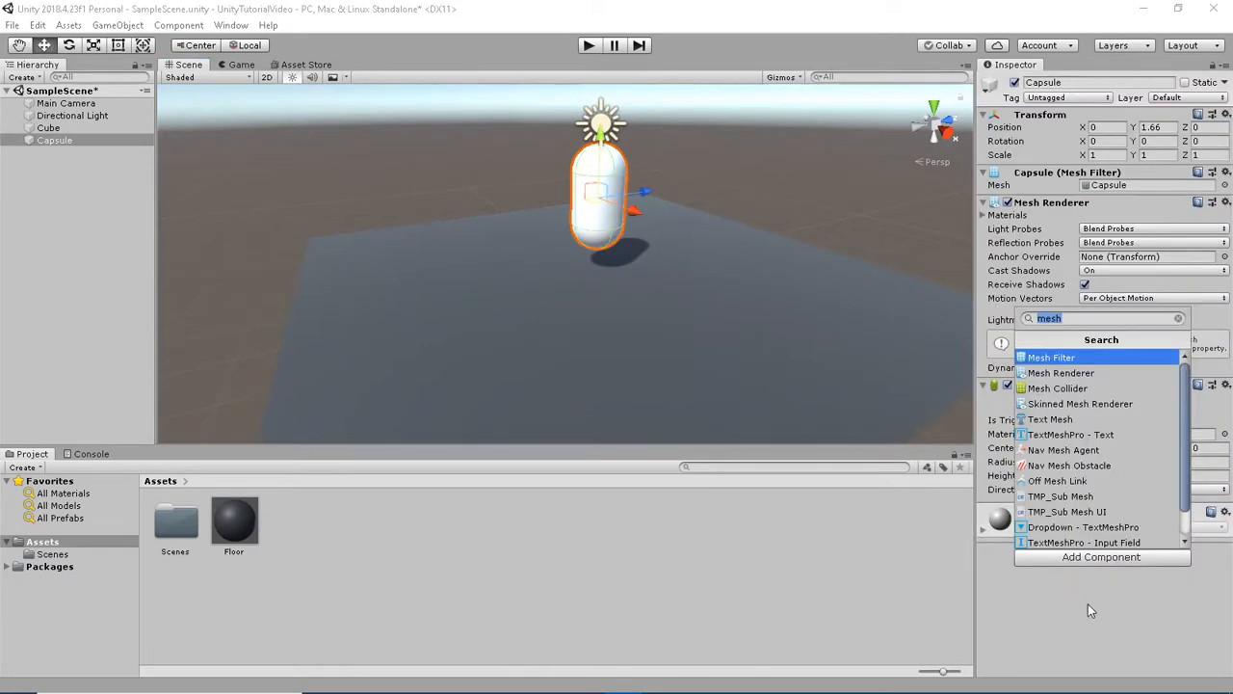
pyautogui.press('Return')
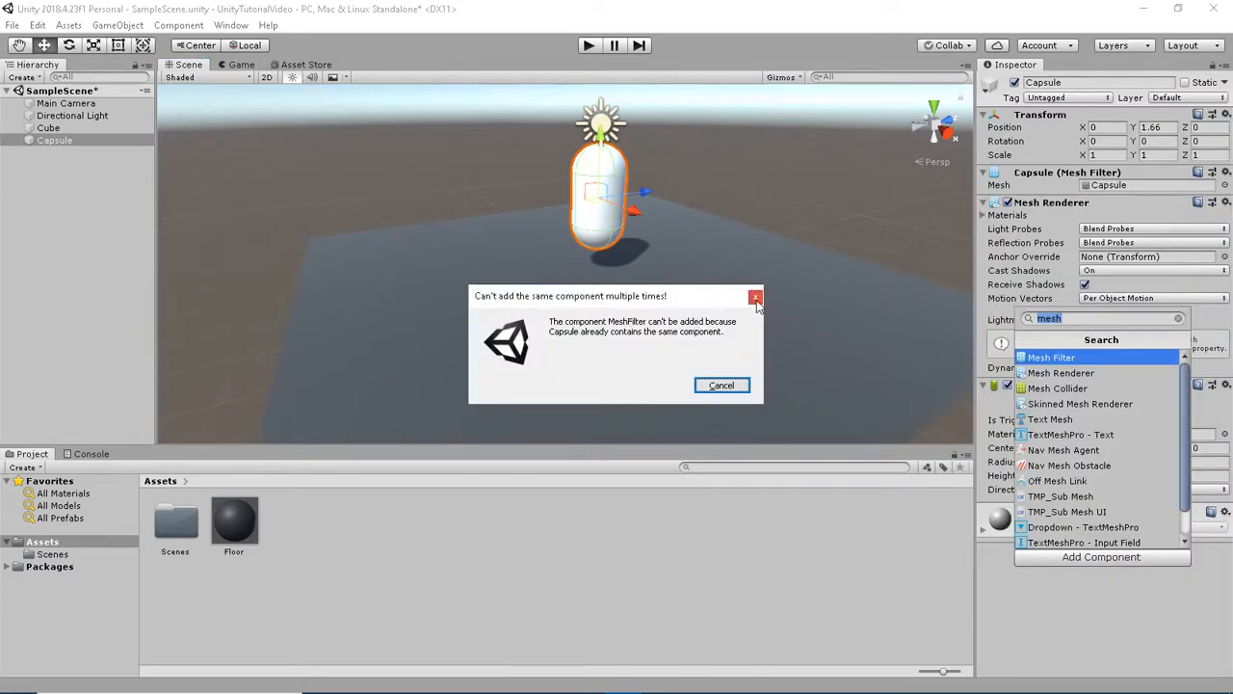
pyautogui.click(755, 298)
pyautogui.click(1087, 557)
pyautogui.click(1103, 594)
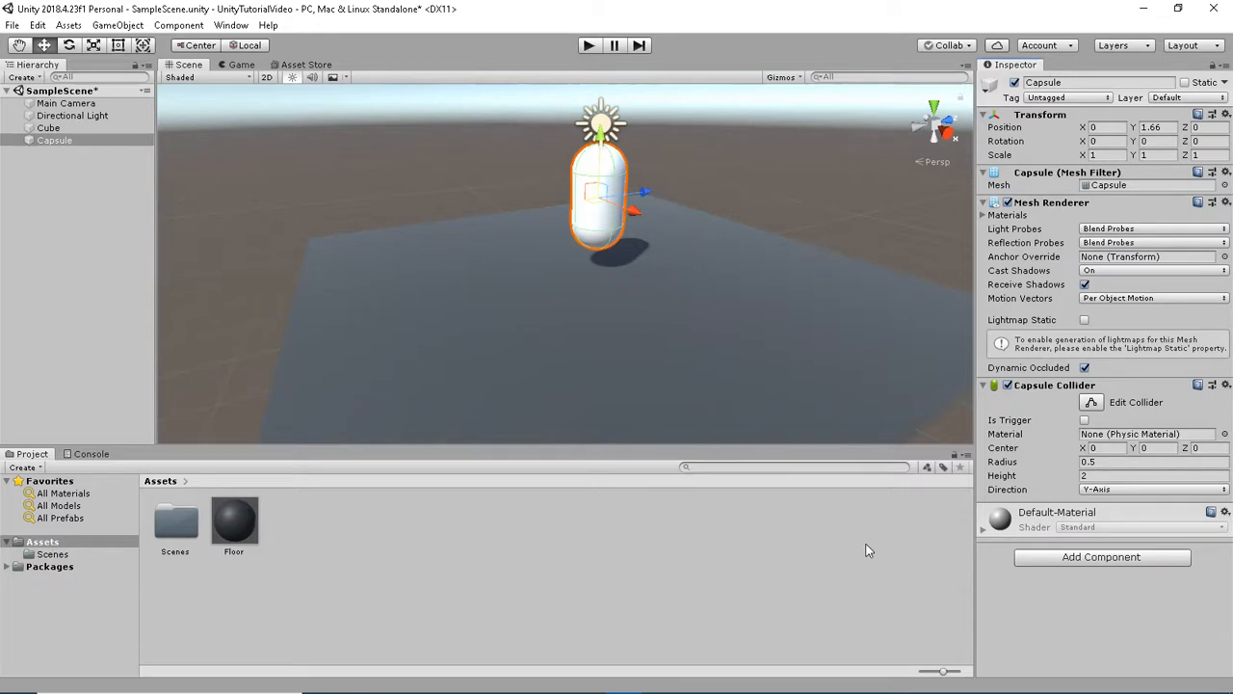
# Search the components for "rigid" and add a Rigidbody to the Capsule
pyautogui.click(1089, 556)
pyautogui.press('BackSpace')
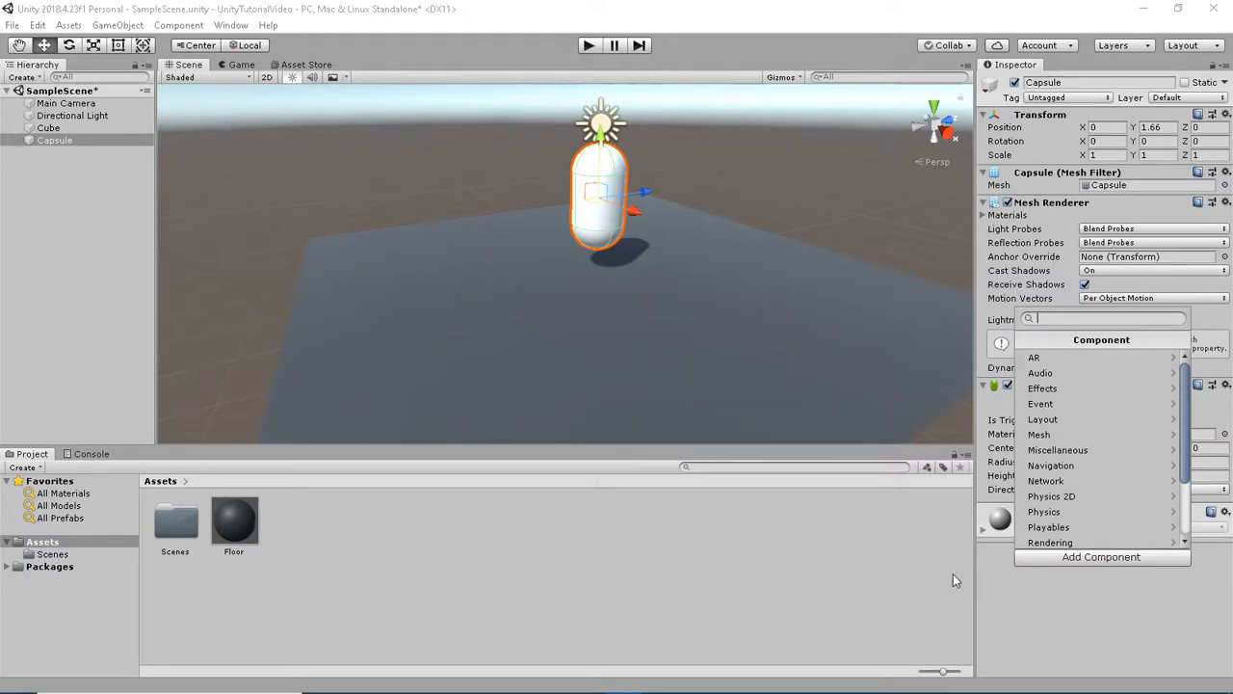
pyautogui.write('rigis')
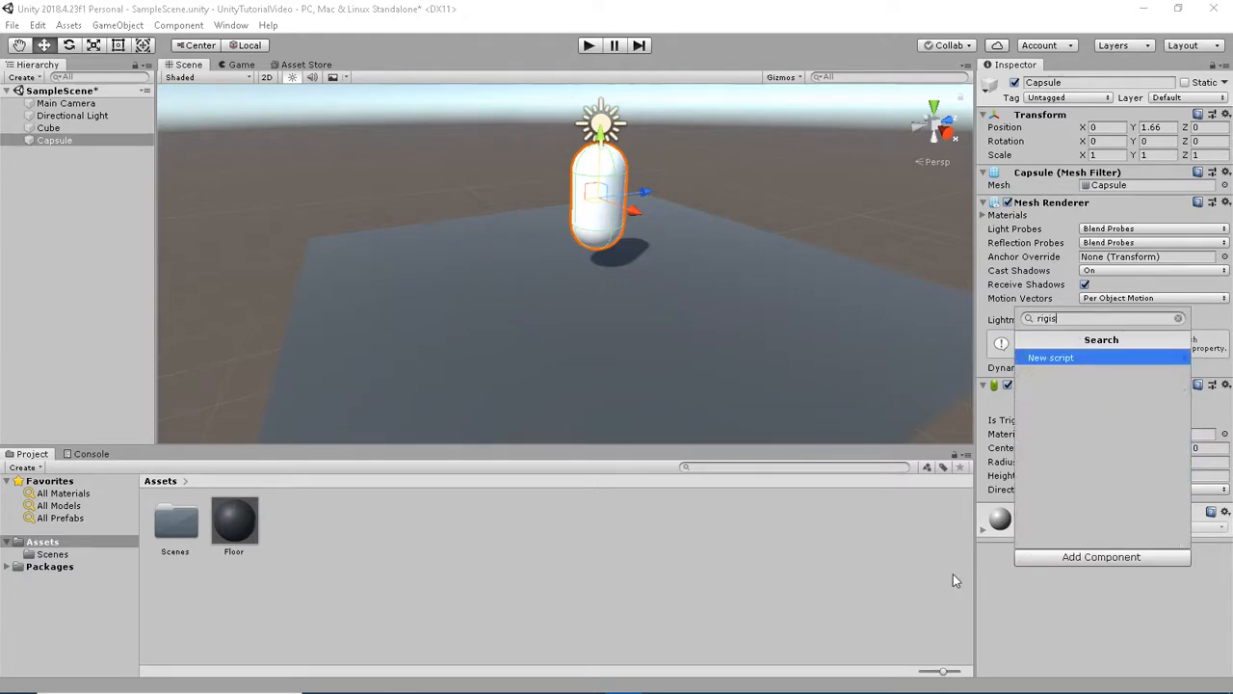
pyautogui.press('BackSpace')
pyautogui.write('d')
pyautogui.press('Return')
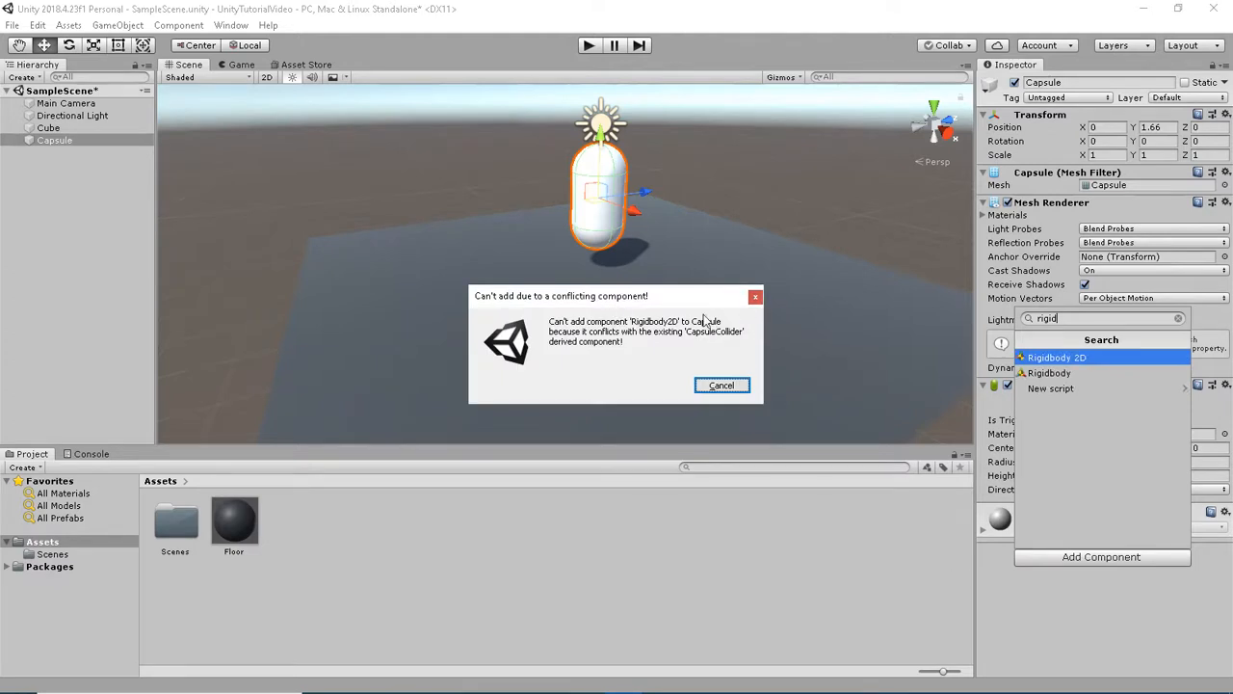
pyautogui.click(717, 384)
pyautogui.click(1067, 557)
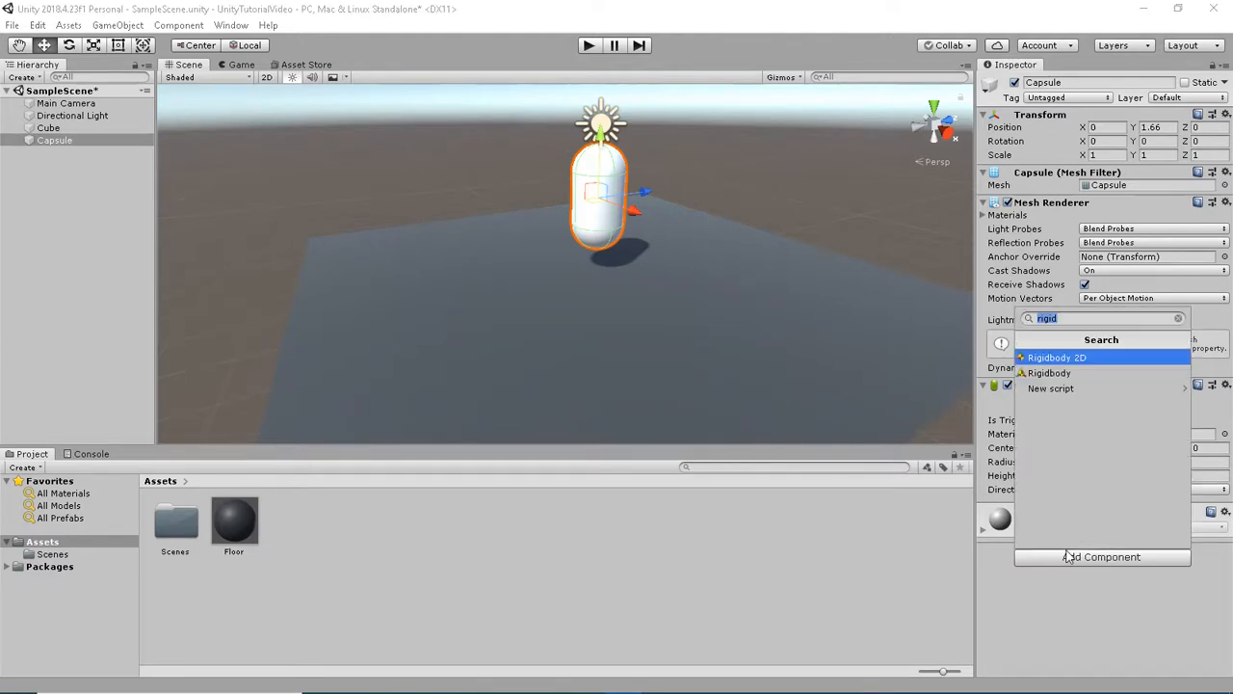
pyautogui.click(1059, 373)
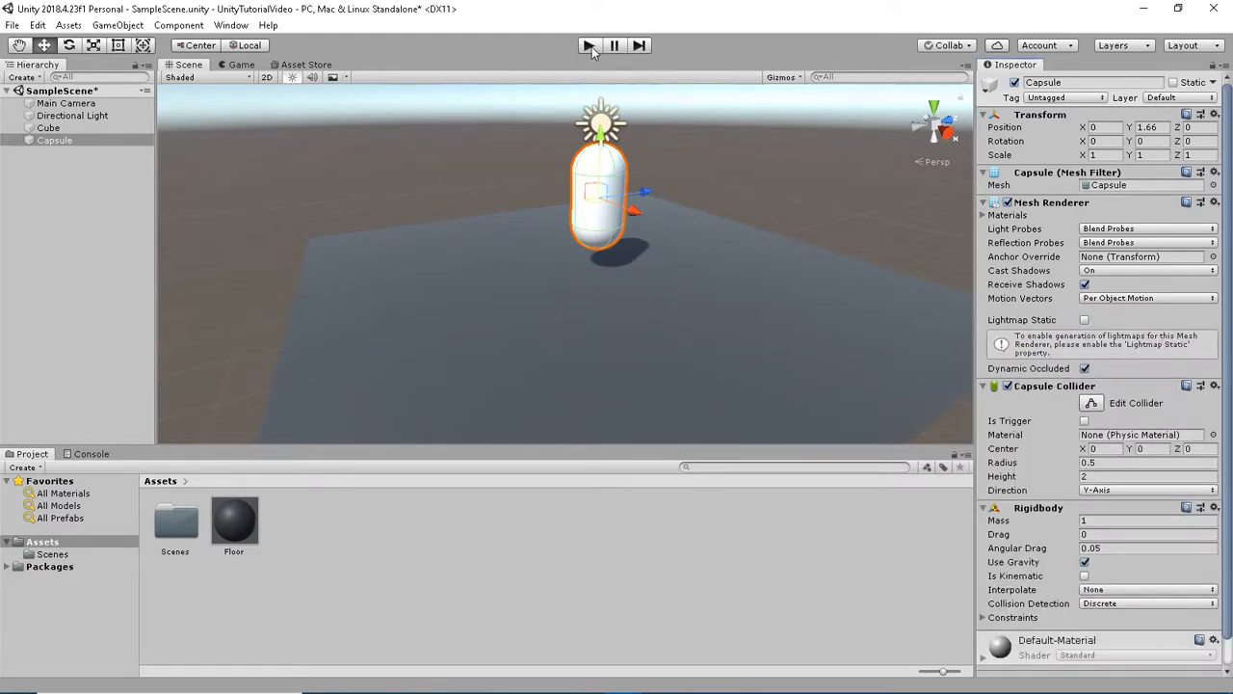
# Switch to the Trello board, move the GameObjects card to Learned and RigidbodyPhysics to Learning, and return to Unity
pyautogui.click(232, 65)
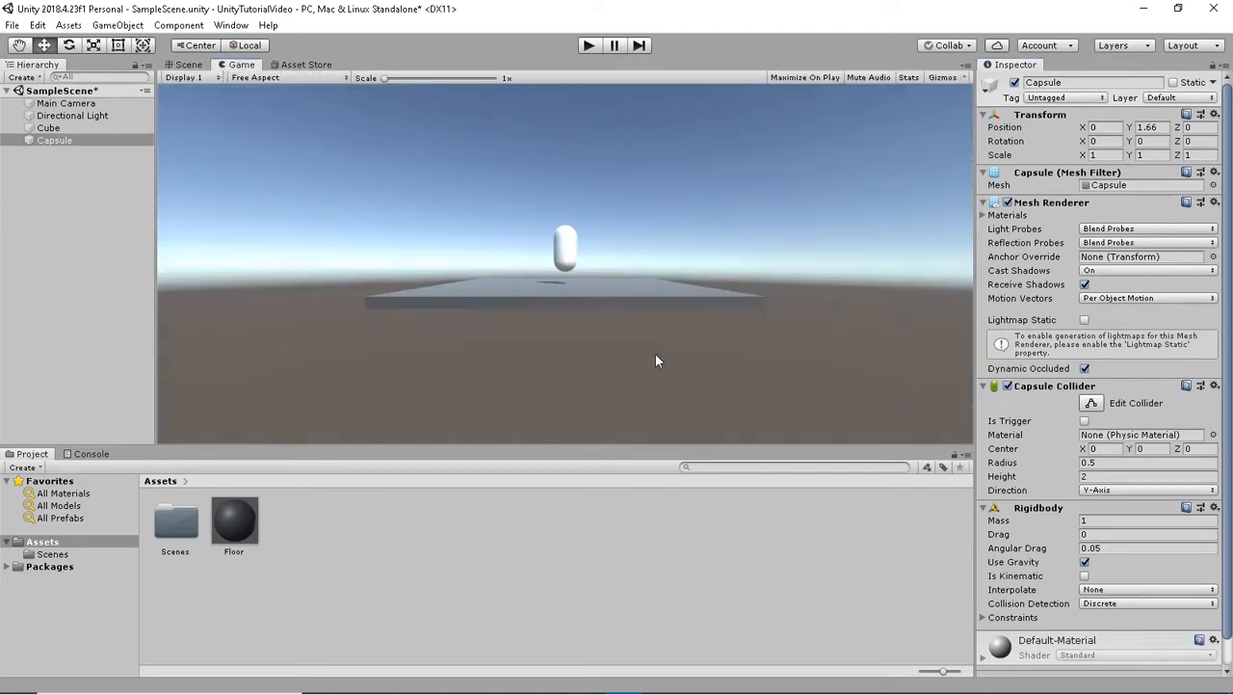
pyautogui.click(472, 678)
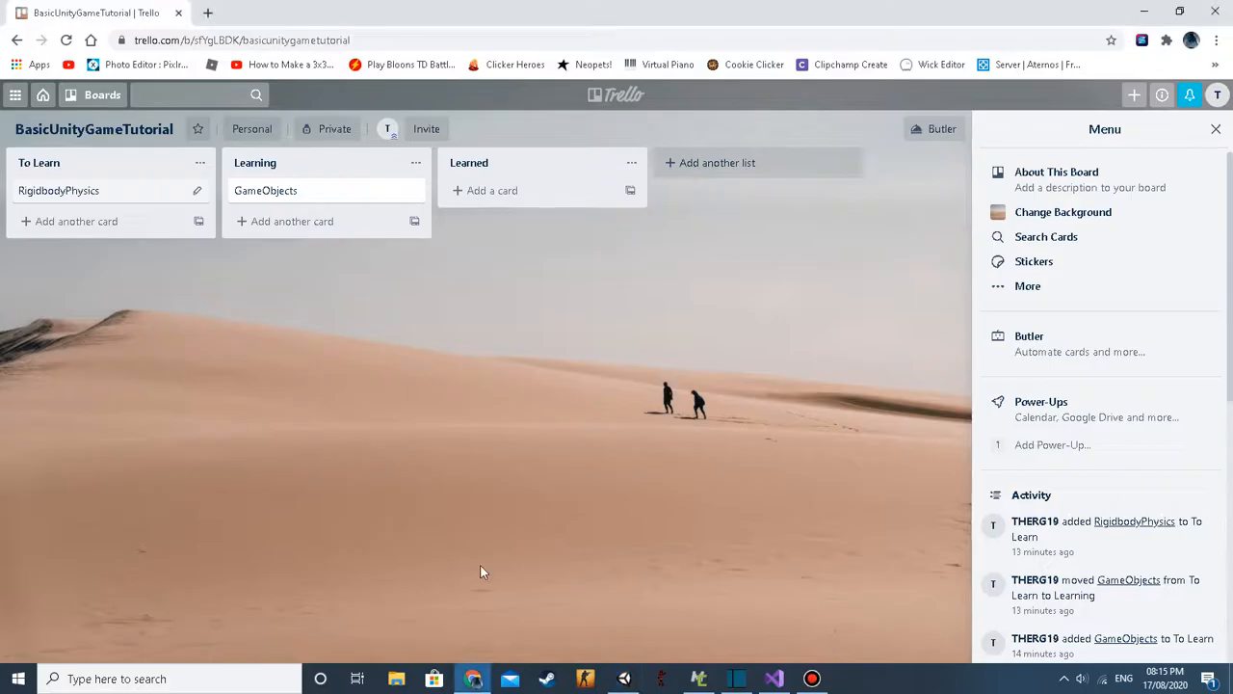
pyautogui.moveTo(302, 197); pyautogui.dragTo(505, 193)
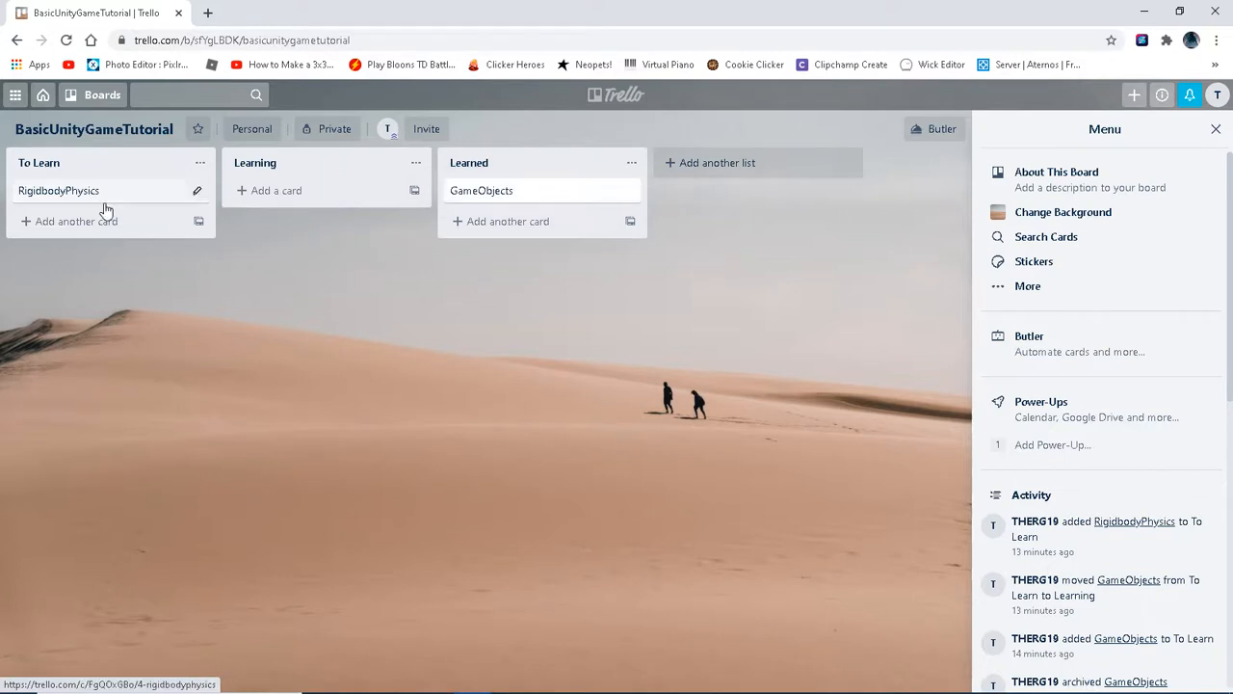
pyautogui.moveTo(78, 203); pyautogui.dragTo(289, 197)
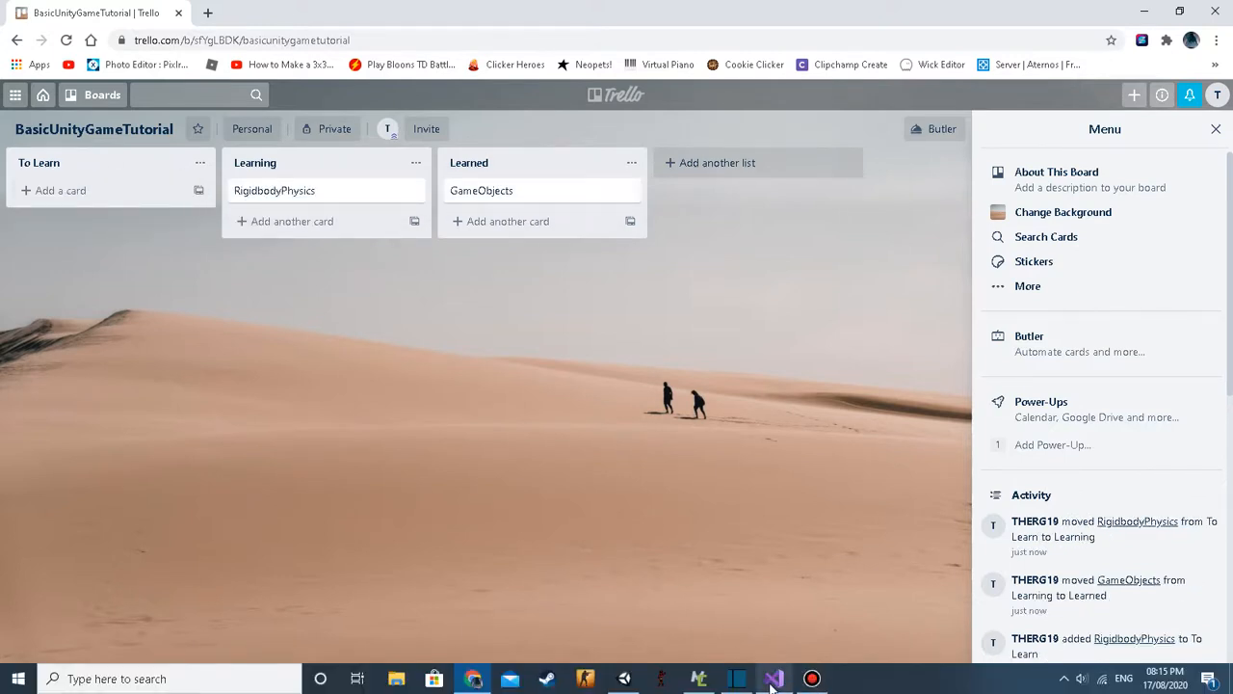
pyautogui.click(626, 680)
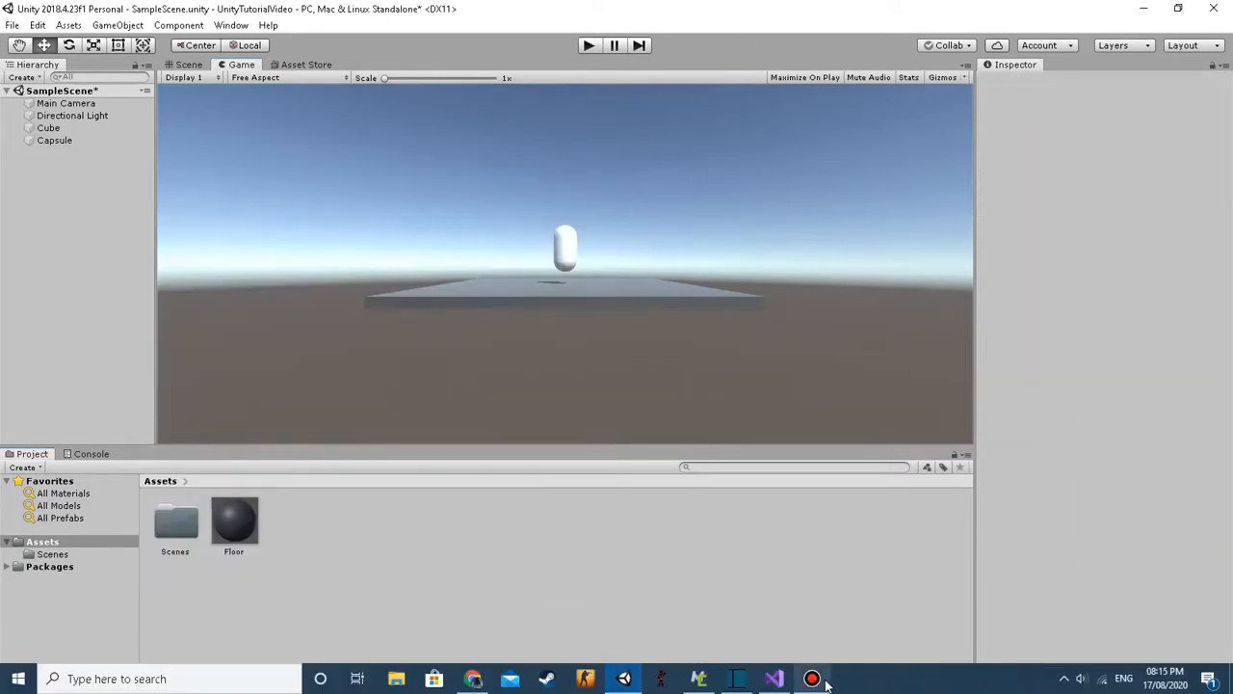
# Play the scene maximized to watch the Capsule fall, turn off Maximize On Play and stop playback
pyautogui.click(812, 677)
pyautogui.click(651, 571)
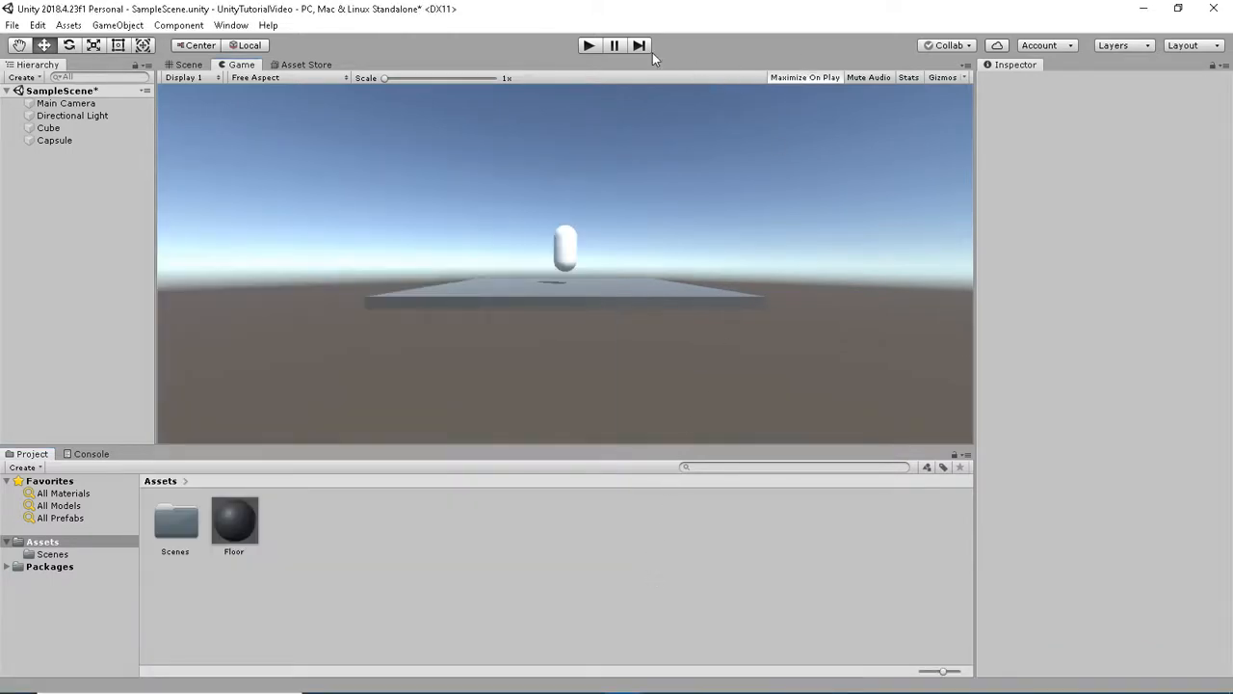
pyautogui.click(589, 46)
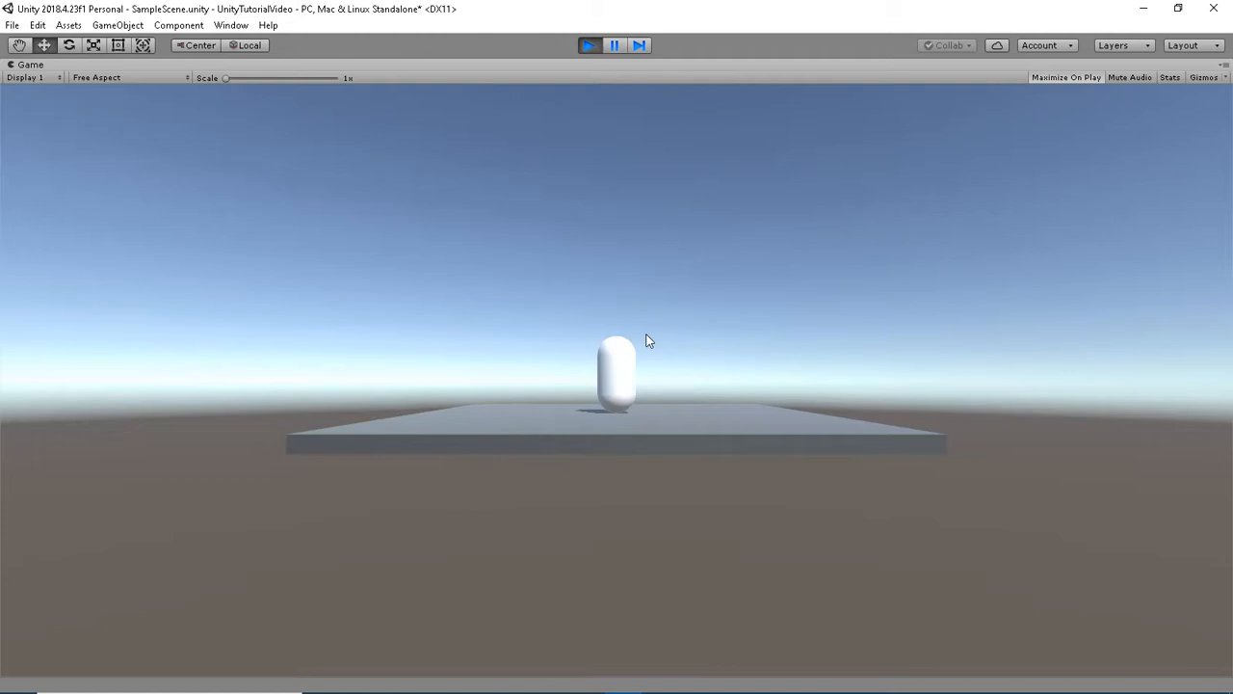
pyautogui.click(1058, 77)
pyautogui.click(587, 45)
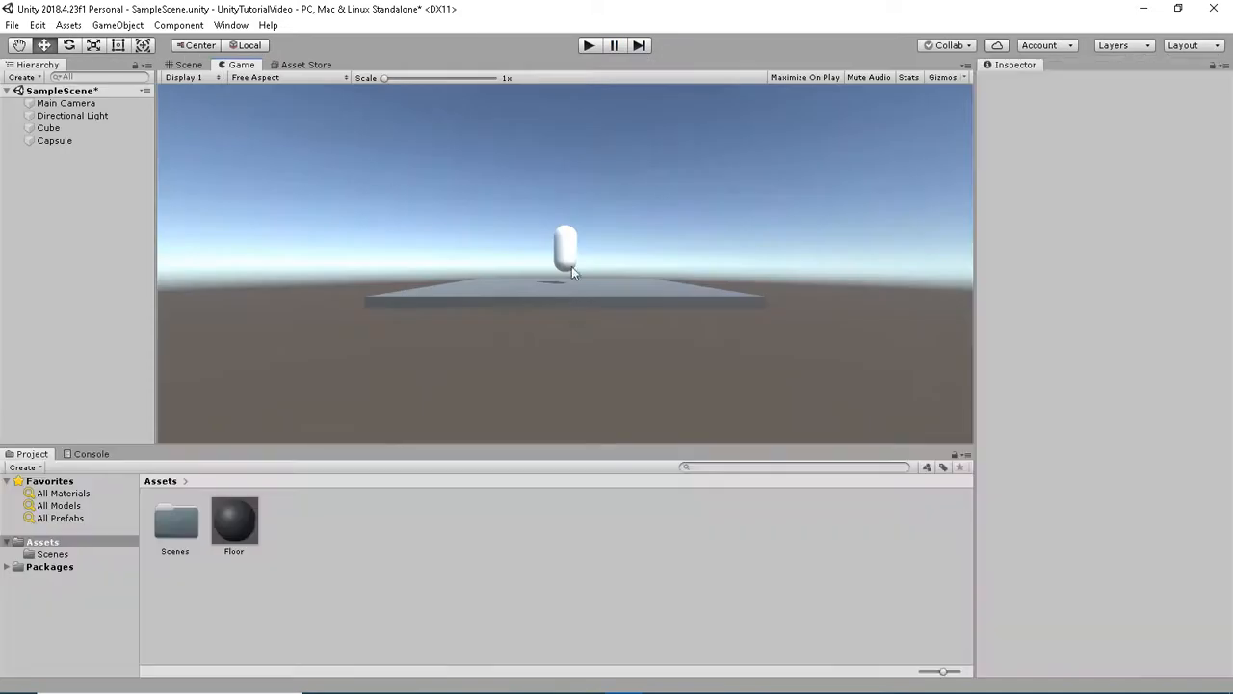
# Select the Capsule in the Scene view and tilt it to about 1.55° on Z with the Rotate tool
pyautogui.click(189, 64)
pyautogui.click(607, 193)
pyautogui.scroll(-2, 1187, 653)
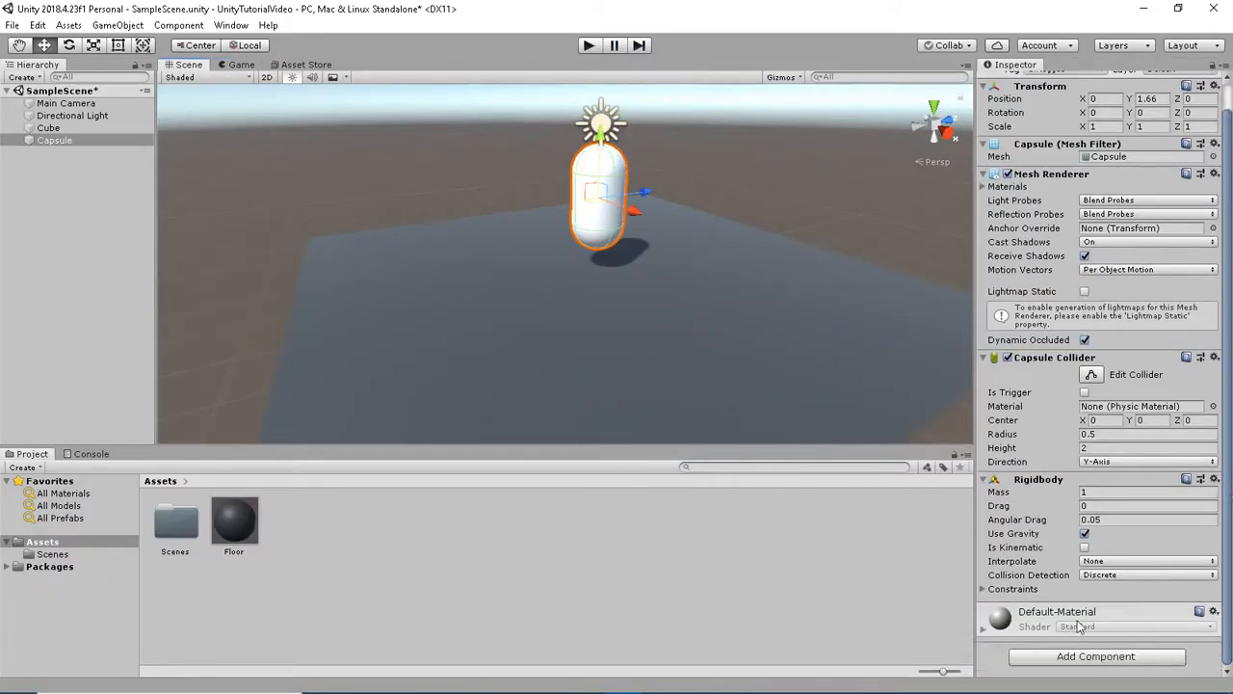
pyautogui.click(1017, 593)
pyautogui.click(1017, 593)
pyautogui.click(68, 46)
pyautogui.moveTo(631, 182); pyautogui.dragTo(597, 143)
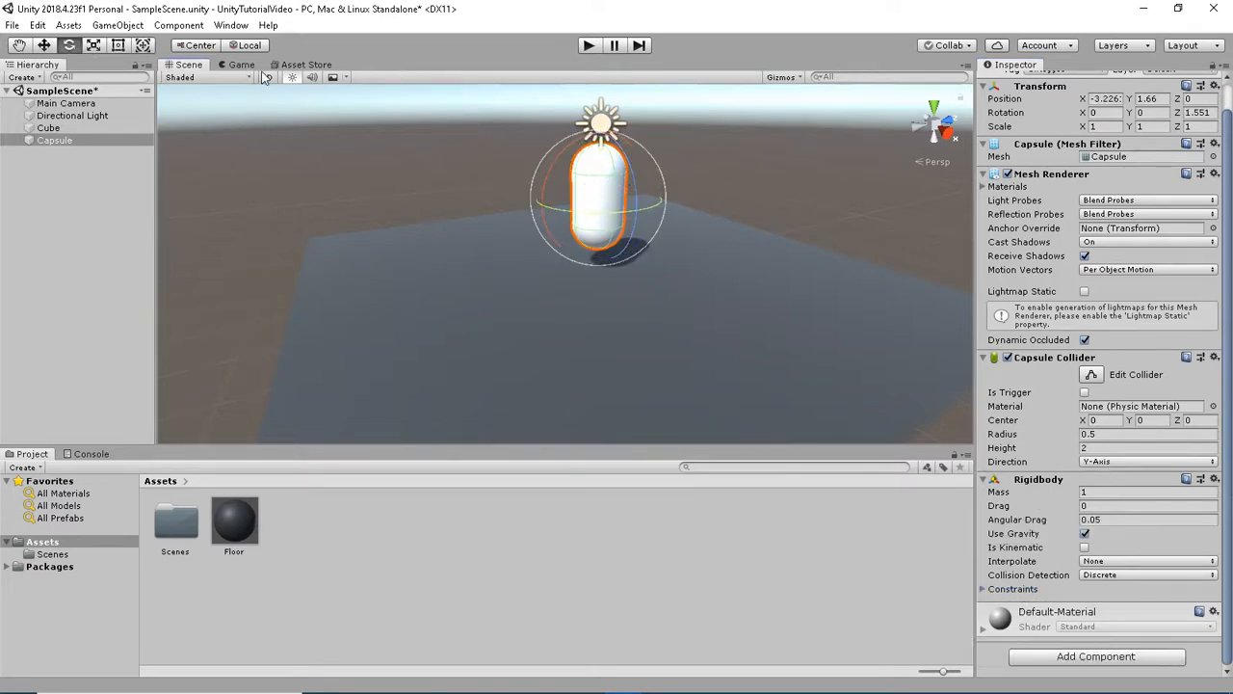
# Play the scene in the Game view to watch how the tilted Capsule lands, and stop playback
pyautogui.click(242, 65)
pyautogui.click(589, 46)
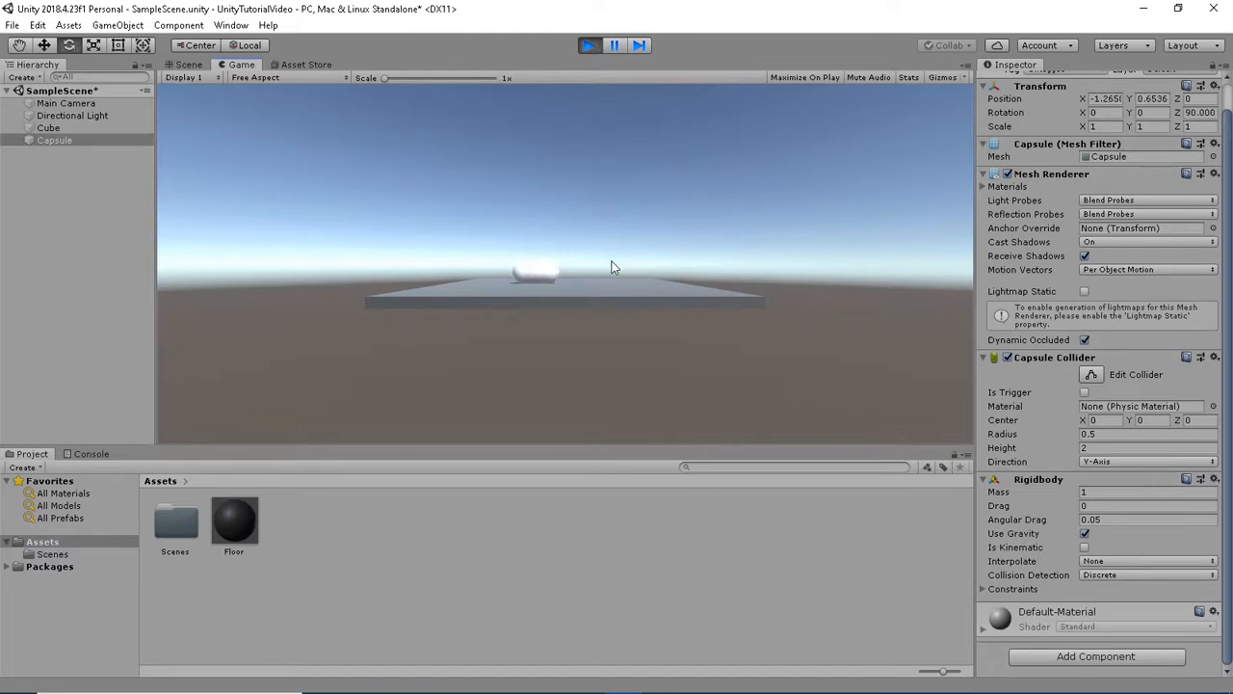
pyautogui.click(587, 46)
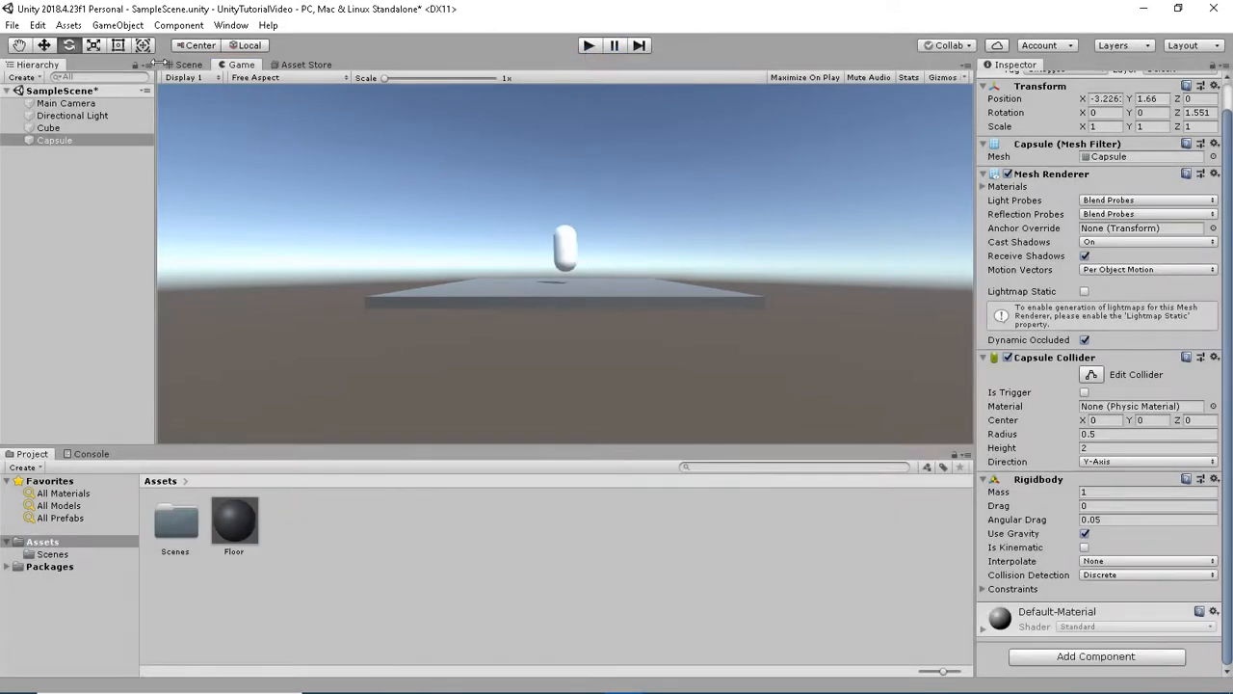
# Select the Capsule in the Scene view and freeze its Rigidbody rotation on the X and Z axes
pyautogui.click(184, 64)
pyautogui.click(381, 157)
pyautogui.keyDown('alt'); pyautogui.moveTo(382, 157); pyautogui.dragTo(793, 179); pyautogui.keyUp('alt')
pyautogui.scroll(-2, 792, 179)
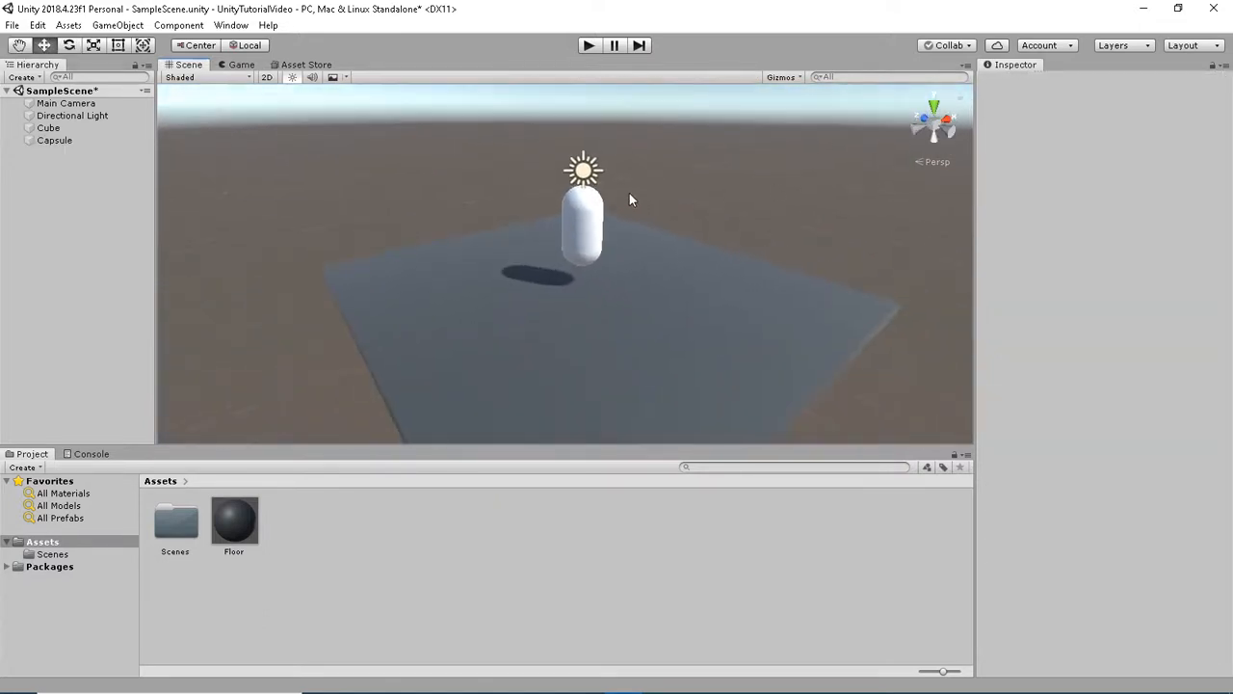
pyautogui.click(584, 208)
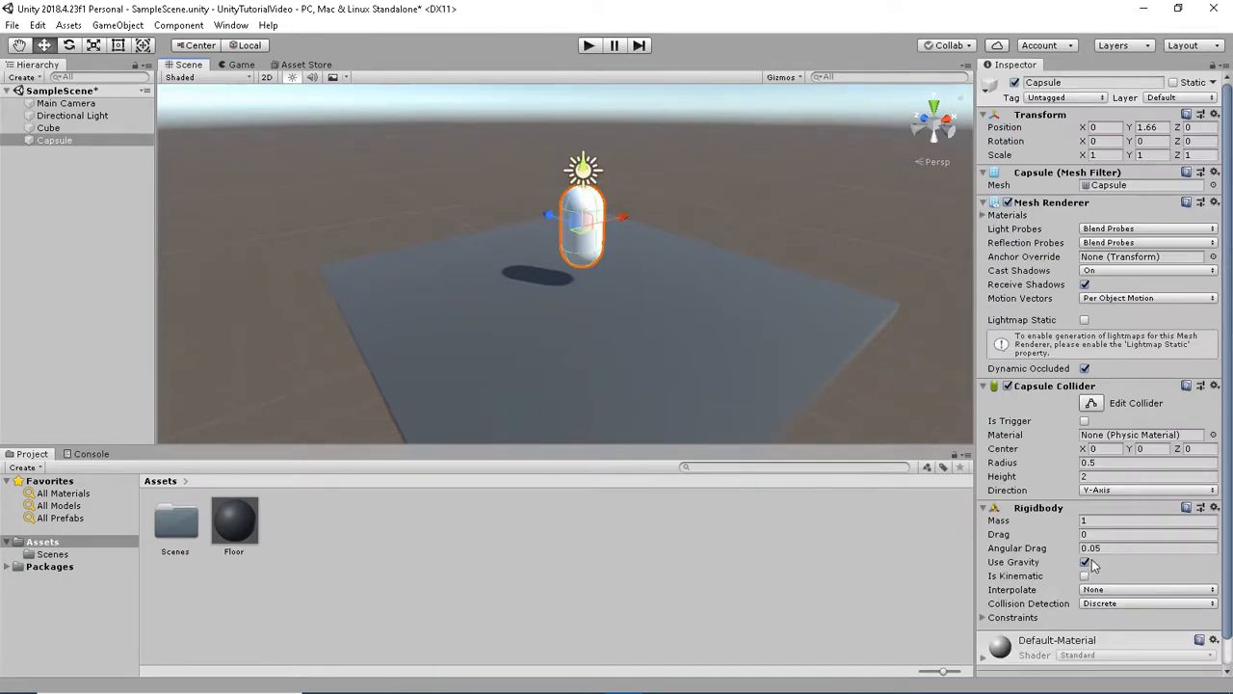
pyautogui.click(982, 619)
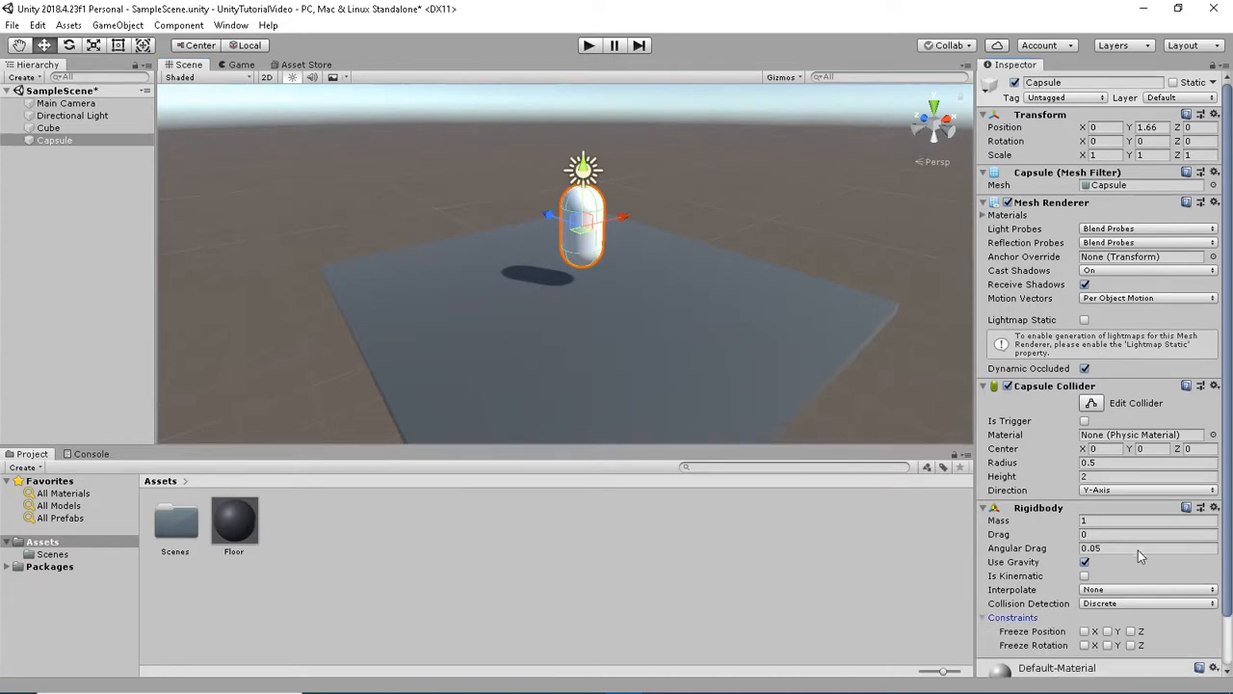
pyautogui.scroll(-1, 1138, 549)
pyautogui.click(1084, 588)
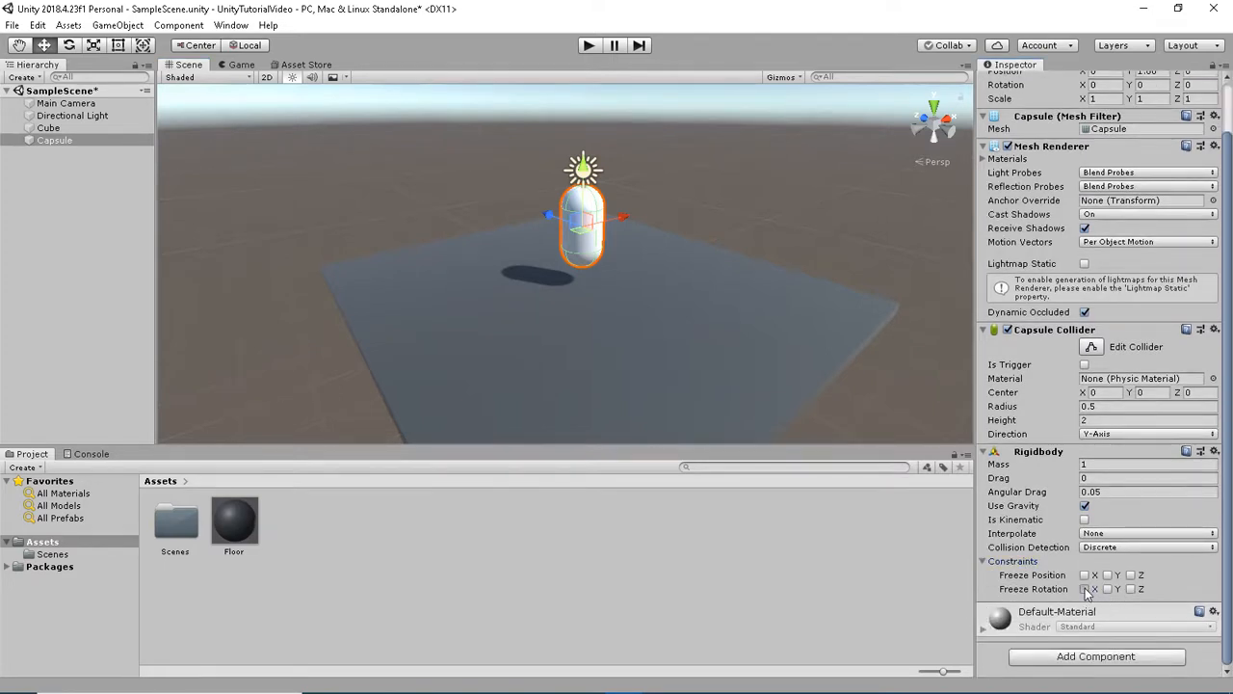
pyautogui.click(1131, 589)
# Play the scene to test the Capsule's fall with the rotation constraints, and stop playback
pyautogui.click(588, 45)
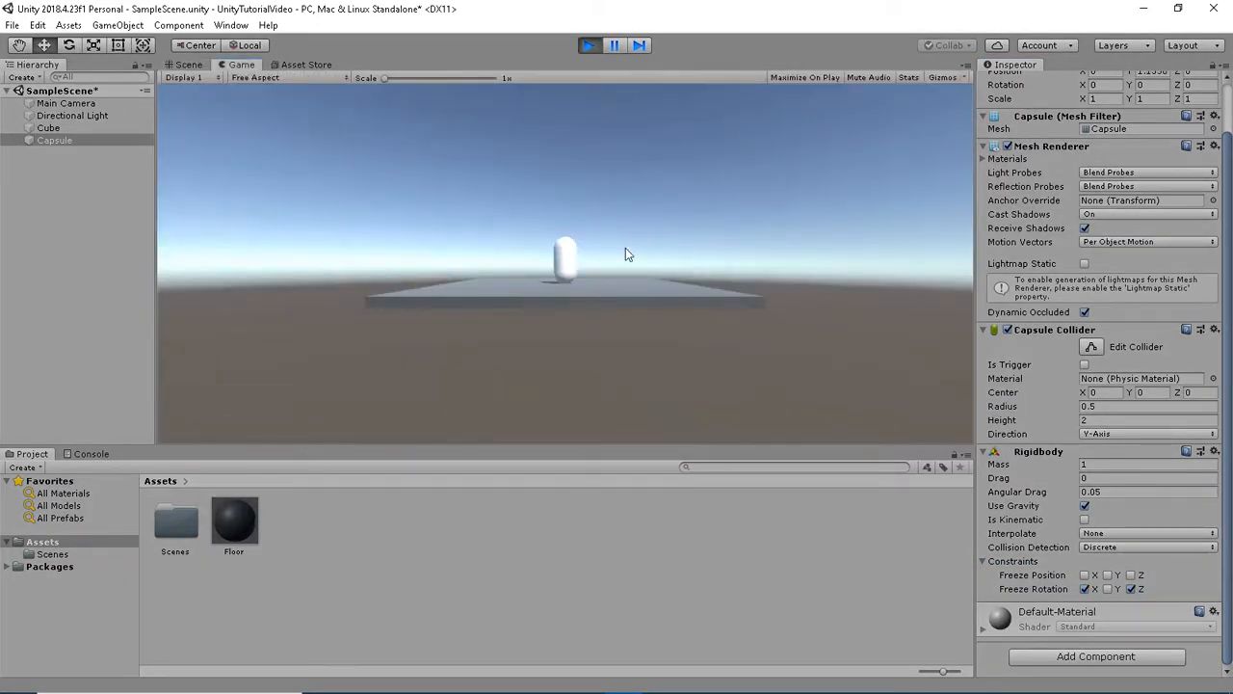
pyautogui.click(584, 48)
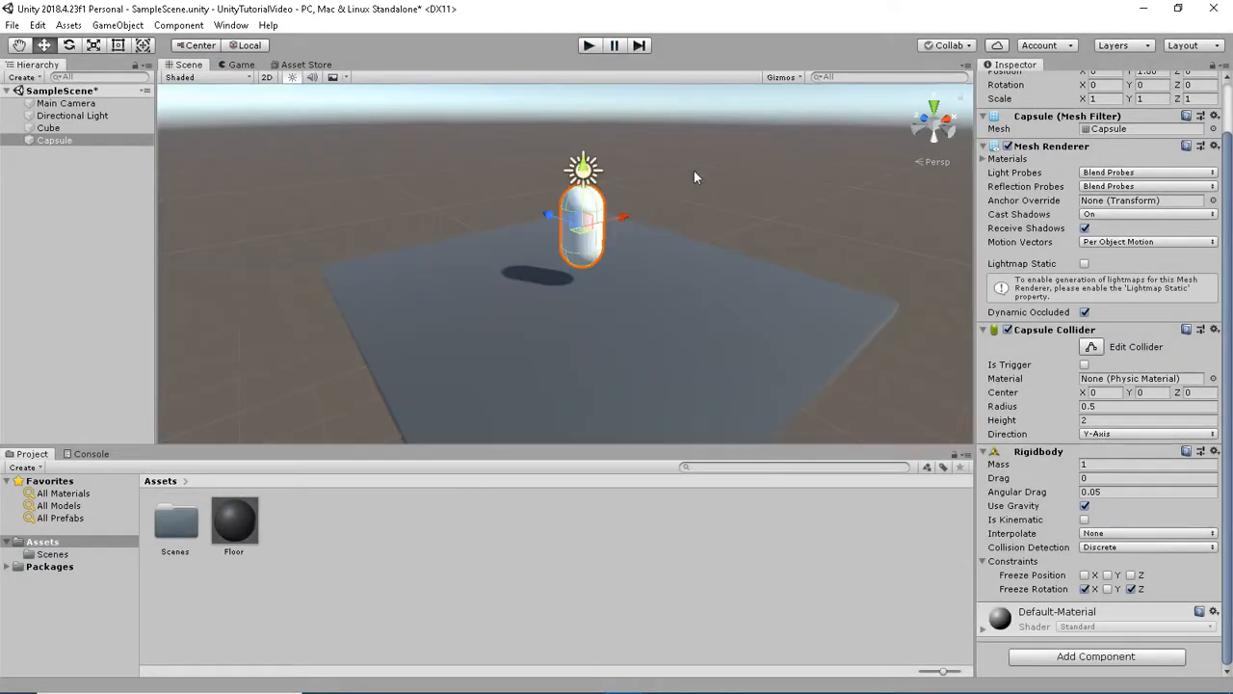
pyautogui.moveTo(694, 174); pyautogui.dragTo(176, 171, button='right')
# Rename the Capsule object as Player and deselect it
pyautogui.click(71, 141)
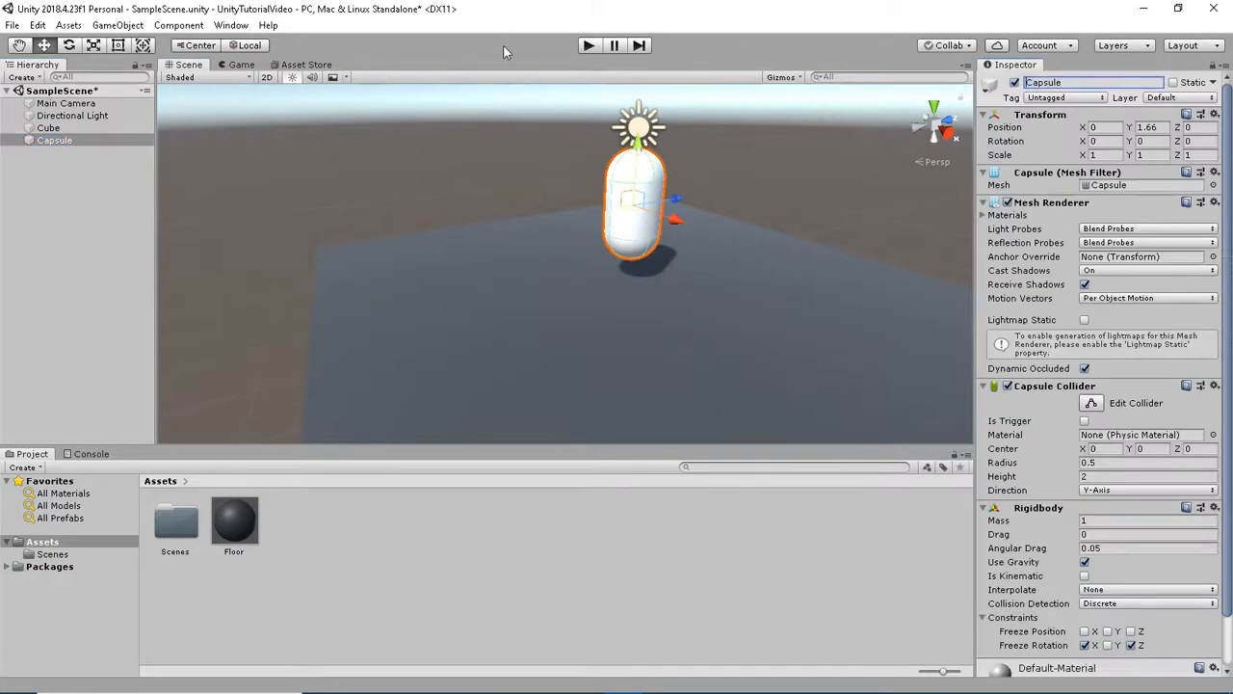
pyautogui.write('PLayer')
pyautogui.press('BackSpace')
pyautogui.write('p')
pyautogui.press('Delete')
pyautogui.write('l')
pyautogui.moveTo(1131, 82); pyautogui.dragTo(919, 84)
pyautogui.press('BackSpace')
pyautogui.write('Player')
pyautogui.click(10, 178)
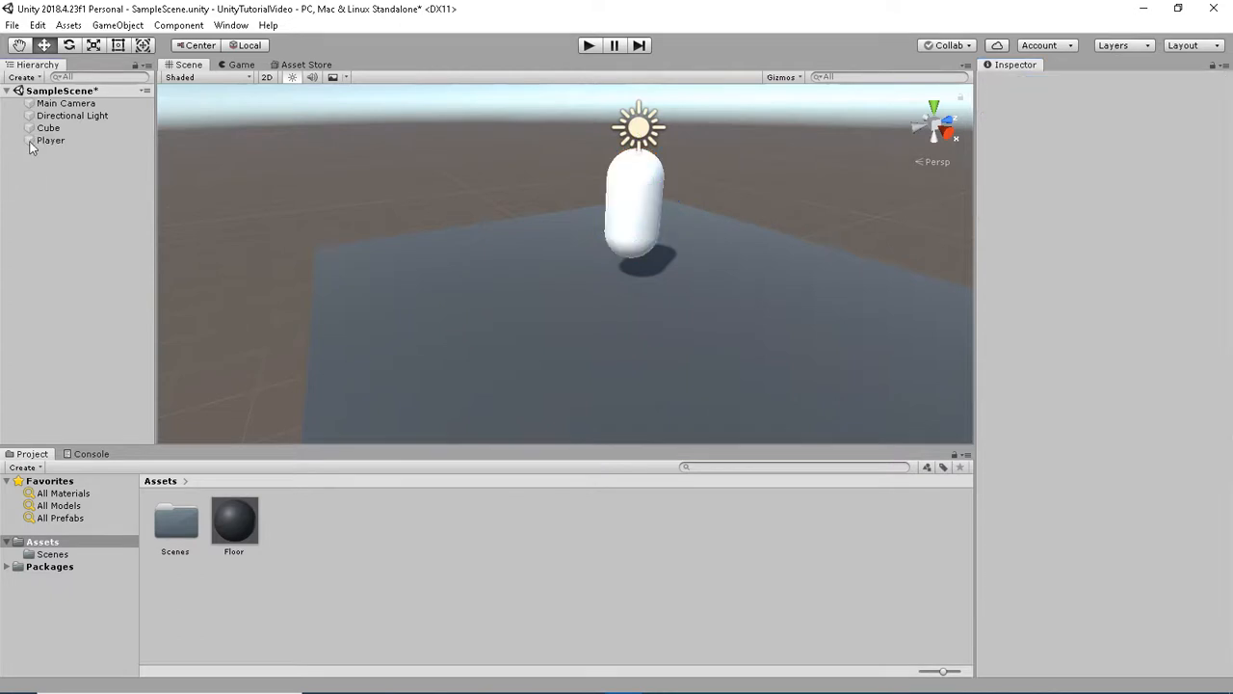
# Rename the Cube platform as Floor and deselect it
pyautogui.click(39, 131)
pyautogui.click(1058, 82)
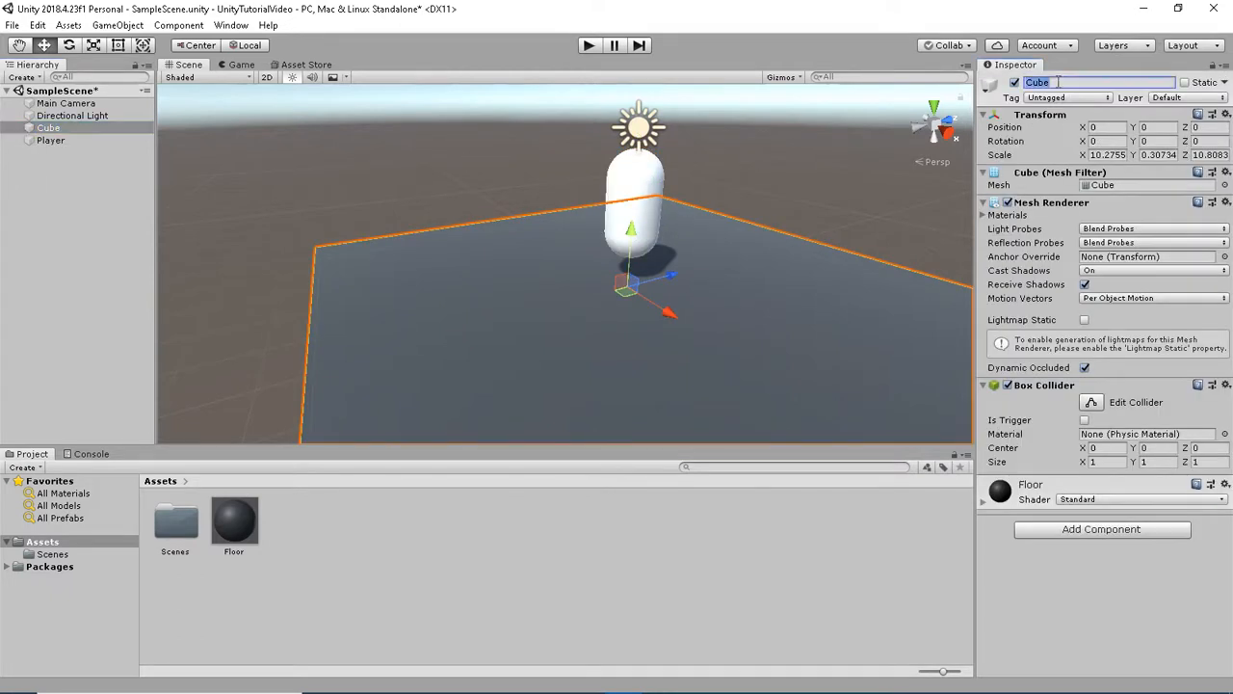
pyautogui.press('BackSpace')
pyautogui.click(2, 188)
# Import PlayerMovement.cs from the online fps game project's Scripts folder into Assets
pyautogui.keyDown('alt'); pyautogui.moveTo(393, 256); pyautogui.dragTo(490, 250); pyautogui.keyUp('alt')
pyautogui.moveTo(490, 250); pyautogui.dragTo(332, 284, button='right')
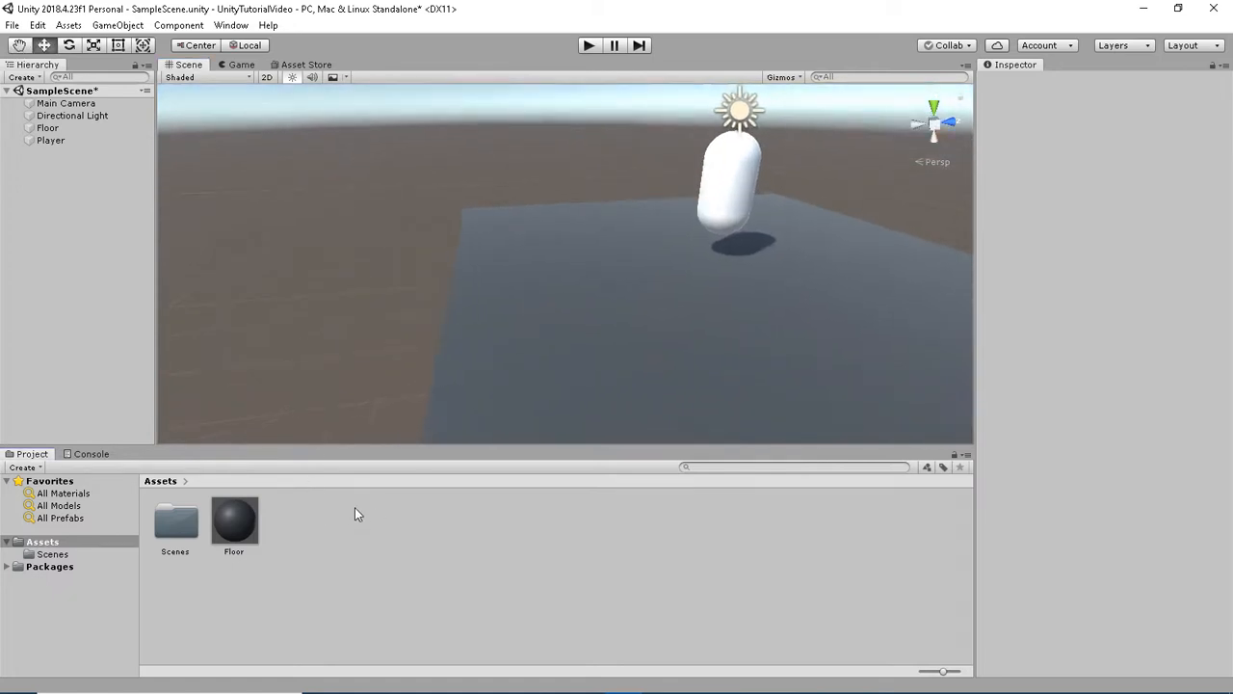
pyautogui.rightClick(324, 507)
pyautogui.click(427, 275)
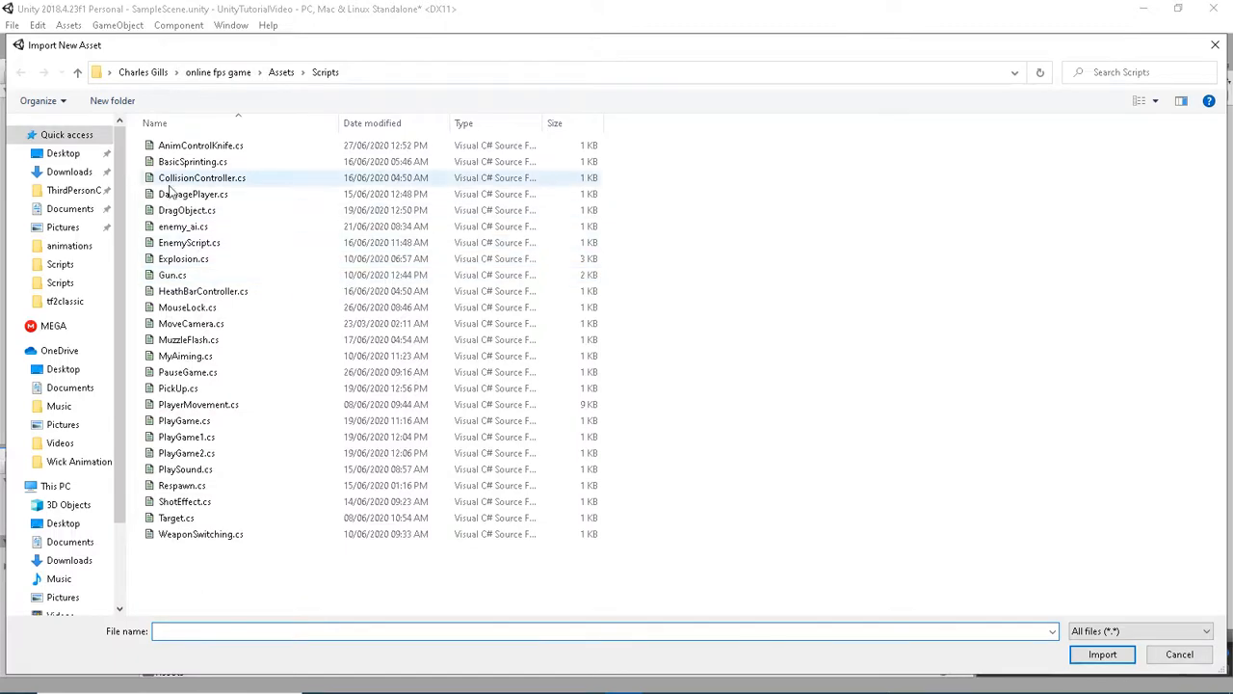
pyautogui.doubleClick(185, 404)
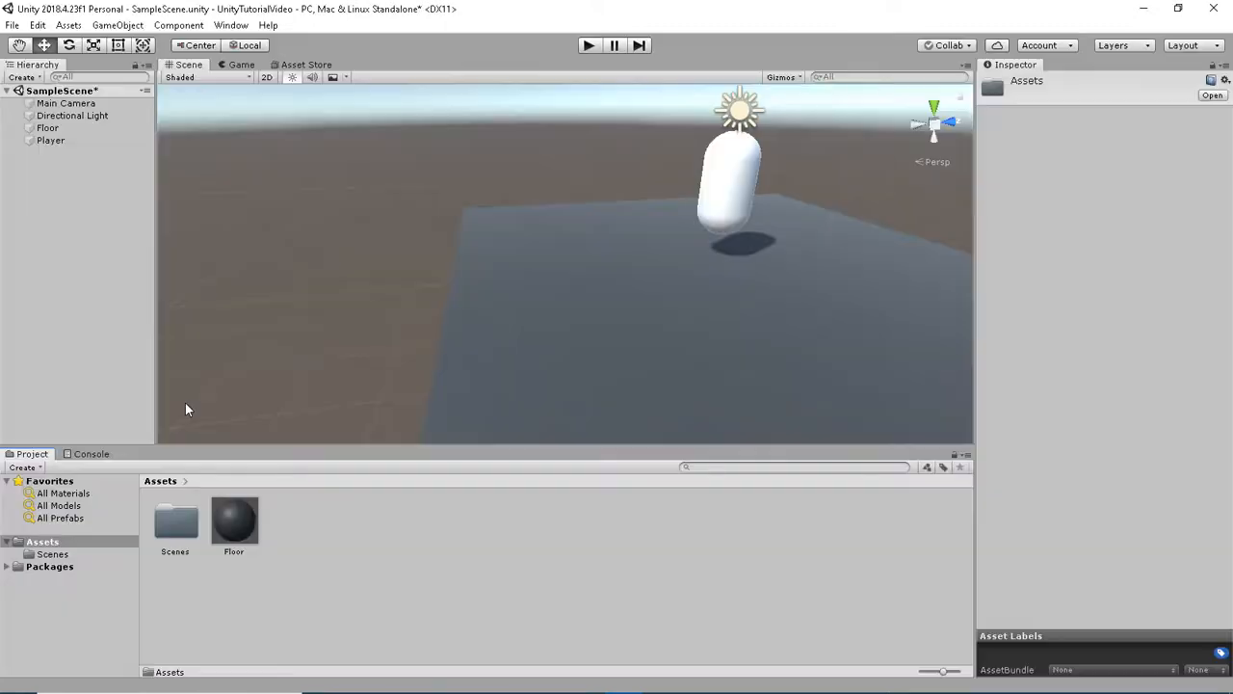
pyautogui.moveTo(528, 275); pyautogui.dragTo(892, 282, button='right')
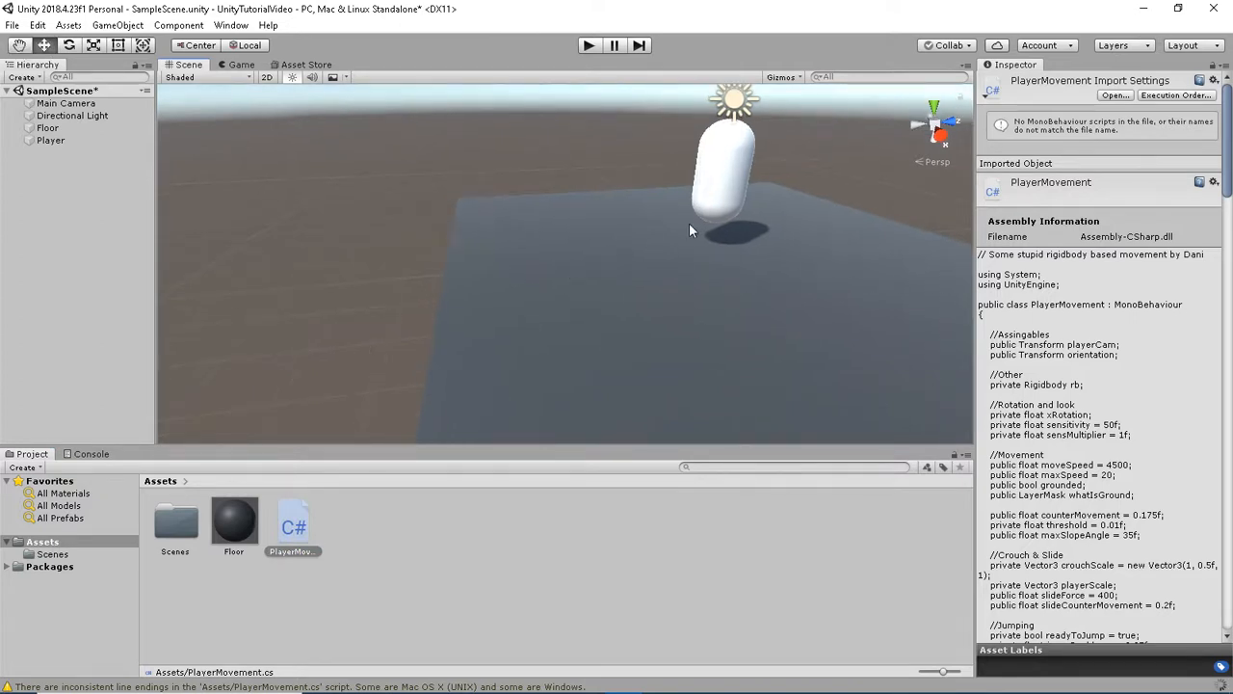
pyautogui.click(571, 167)
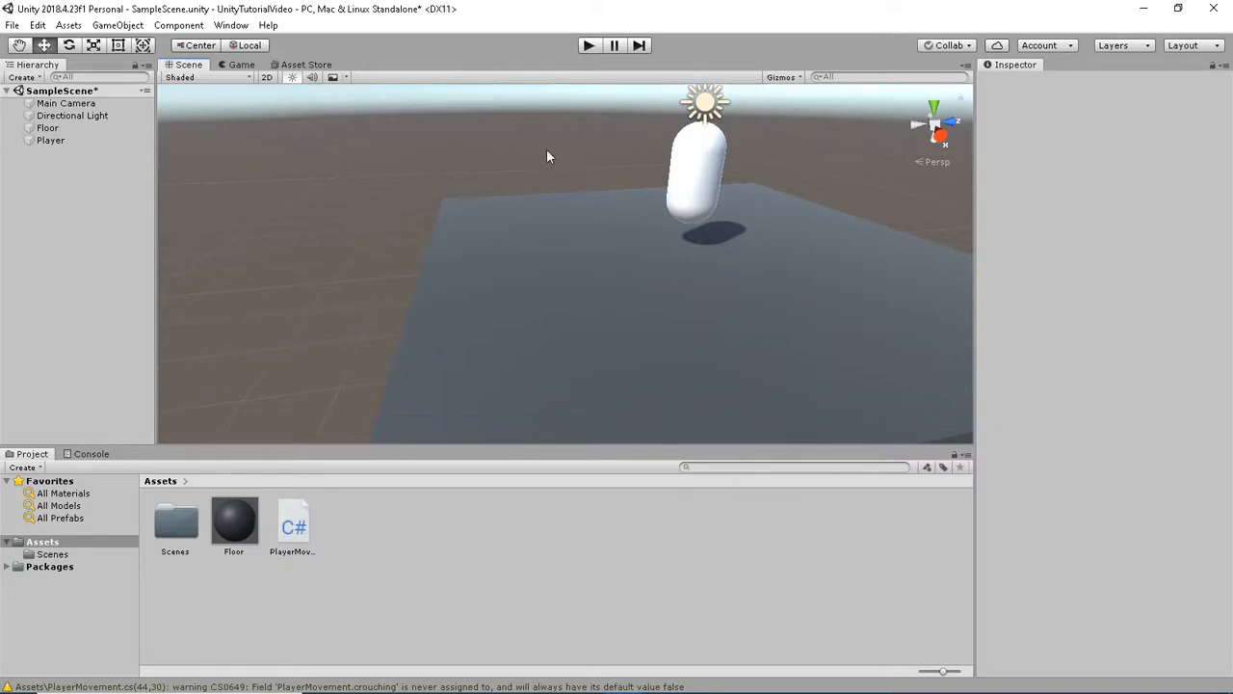
# Attach the PlayerMovement script from Assets to the Player capsule in the Scene view
pyautogui.moveTo(548, 152); pyautogui.dragTo(627, 315, button='right')
pyautogui.moveTo(701, 222); pyautogui.dragTo(459, 245, button='right')
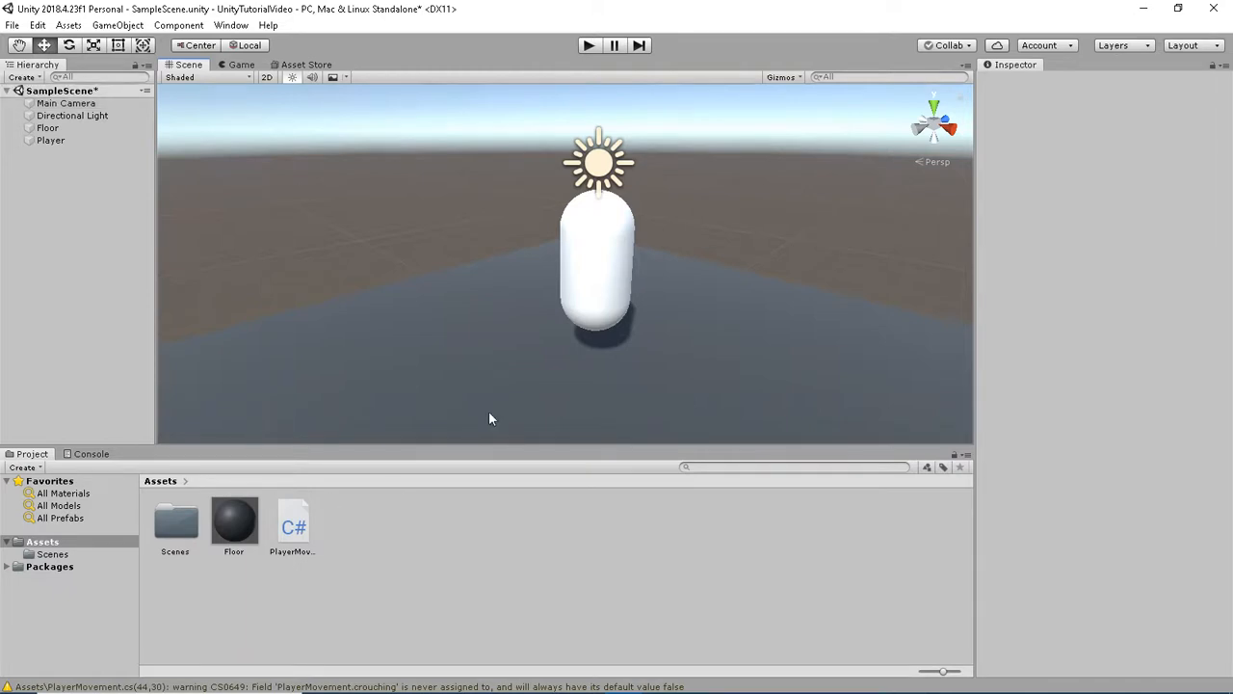
pyautogui.moveTo(513, 362); pyautogui.dragTo(506, 354, button='right')
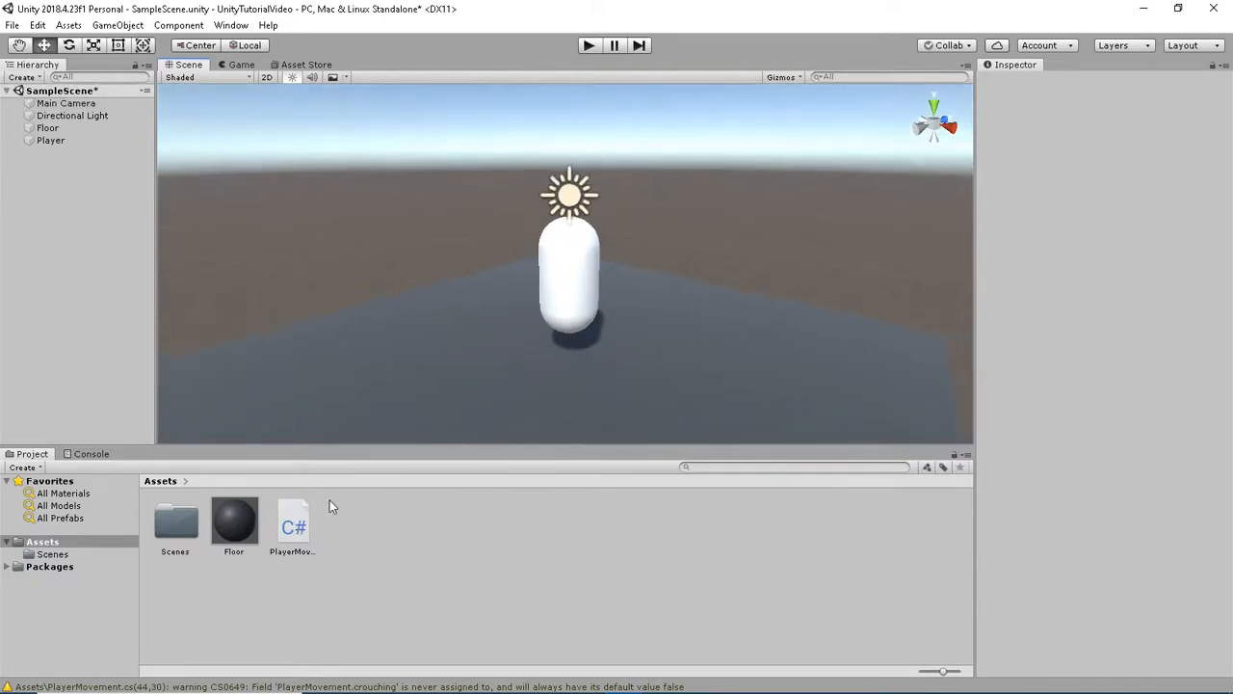
pyautogui.moveTo(491, 243); pyautogui.dragTo(443, 294, button='right')
pyautogui.moveTo(277, 547); pyautogui.dragTo(593, 251)
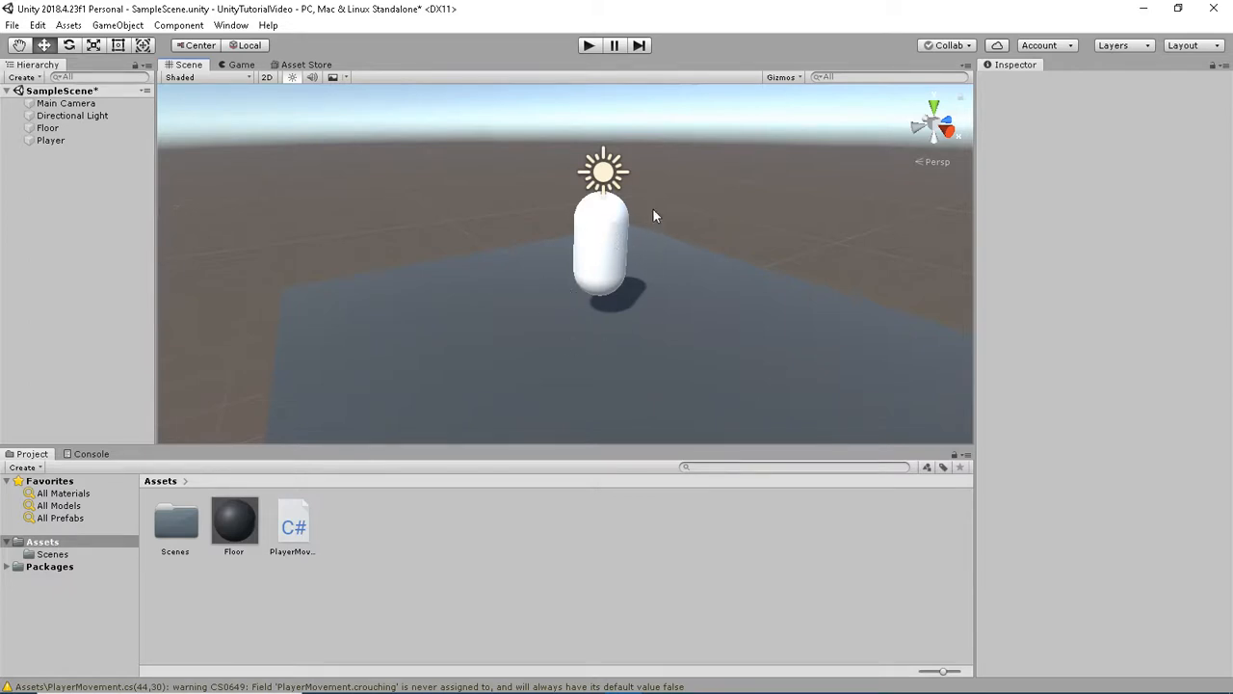
# Select the Player and review the settings of its Player Movement (Script) component
pyautogui.click(595, 232)
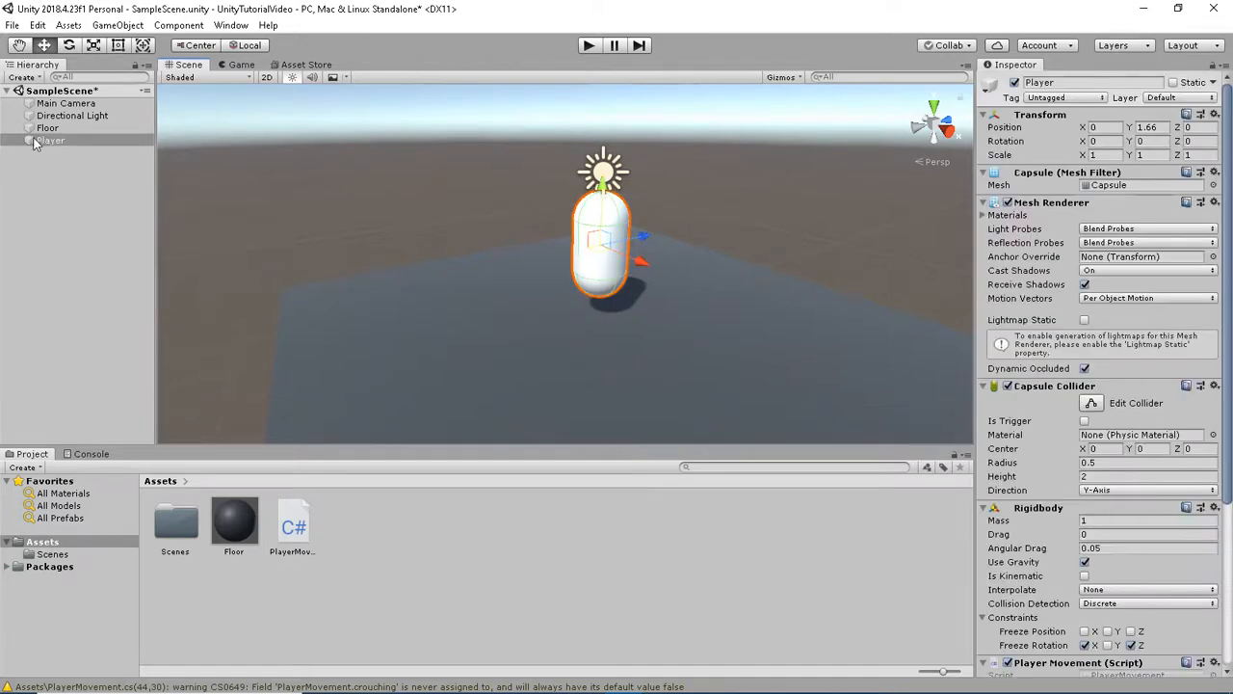
pyautogui.scroll(-3, 1134, 530)
pyautogui.scroll(-4, 1134, 530)
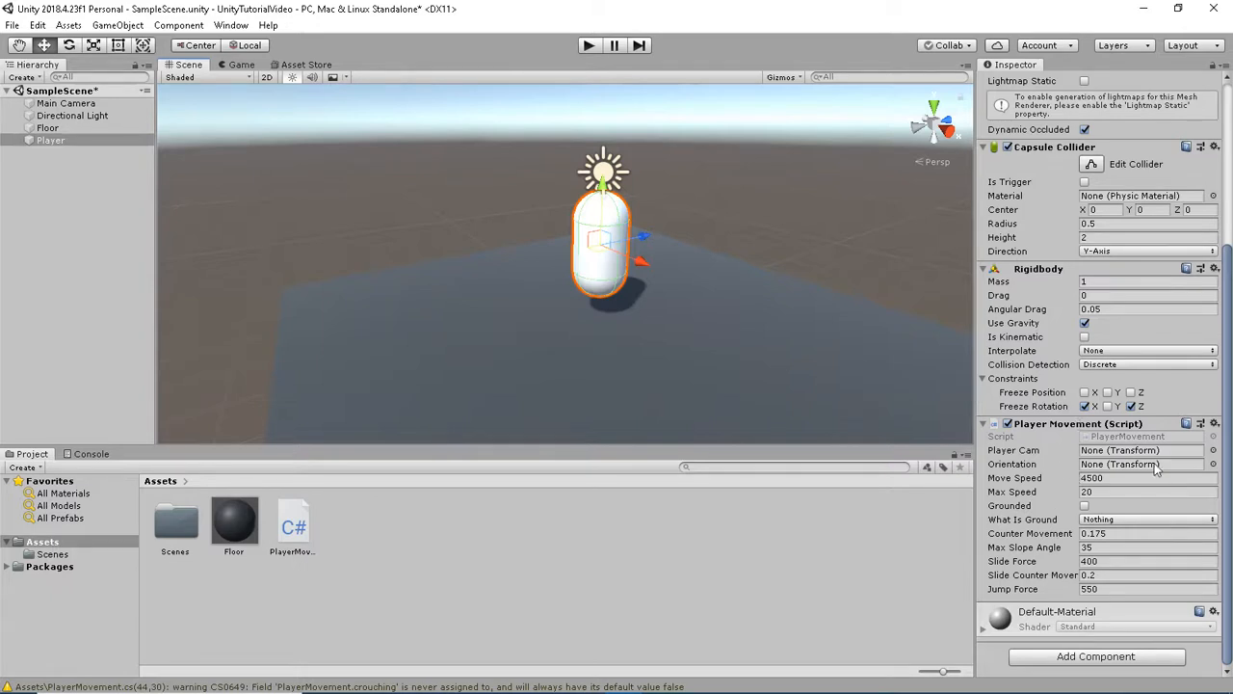
pyautogui.scroll(3, 1156, 466)
pyautogui.scroll(-3, 1151, 479)
# Switch to the Trello board in Chrome and add a PlayerMovement card to the Learning list
pyautogui.moveTo(813, 683)
pyautogui.click(474, 679)
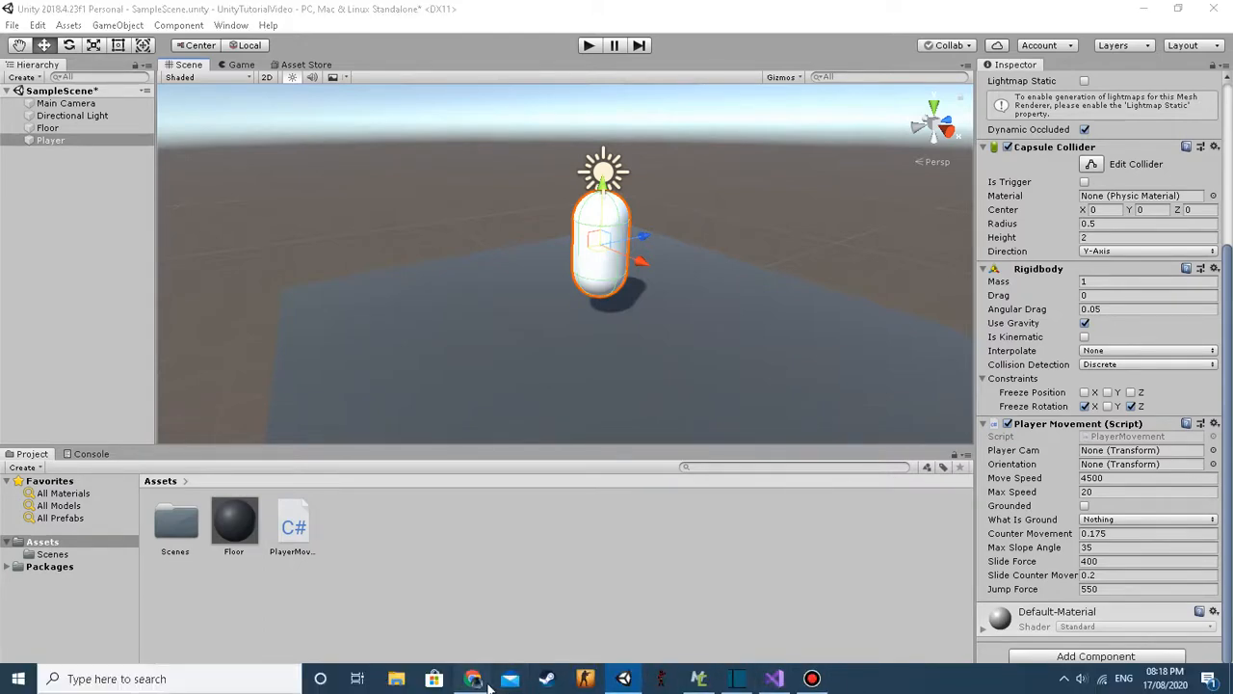
pyautogui.moveTo(370, 190); pyautogui.dragTo(473, 157)
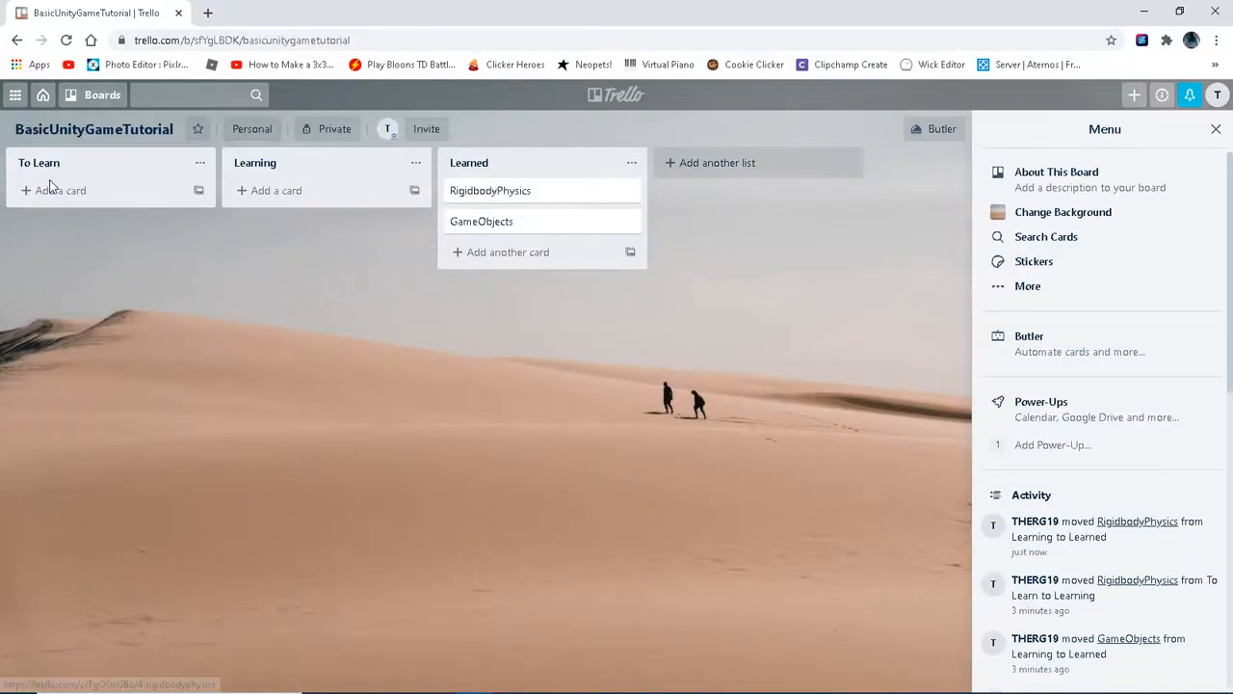
pyautogui.click(281, 192)
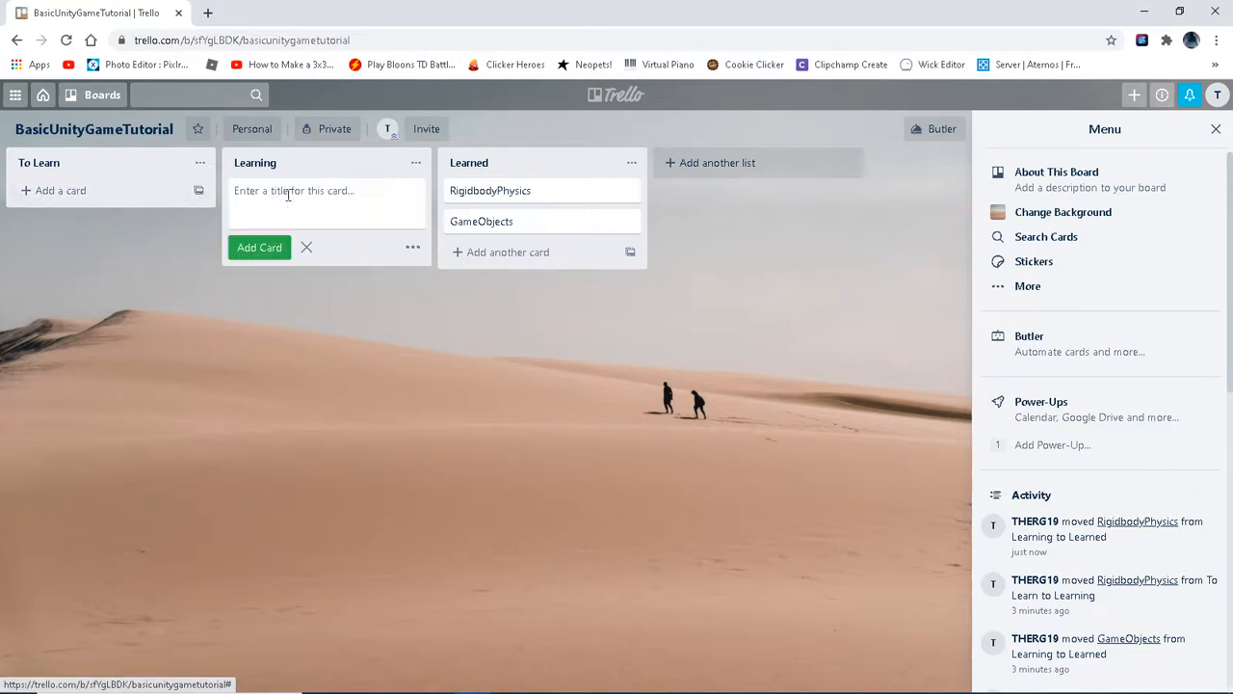
pyautogui.write('PlayerMovement')
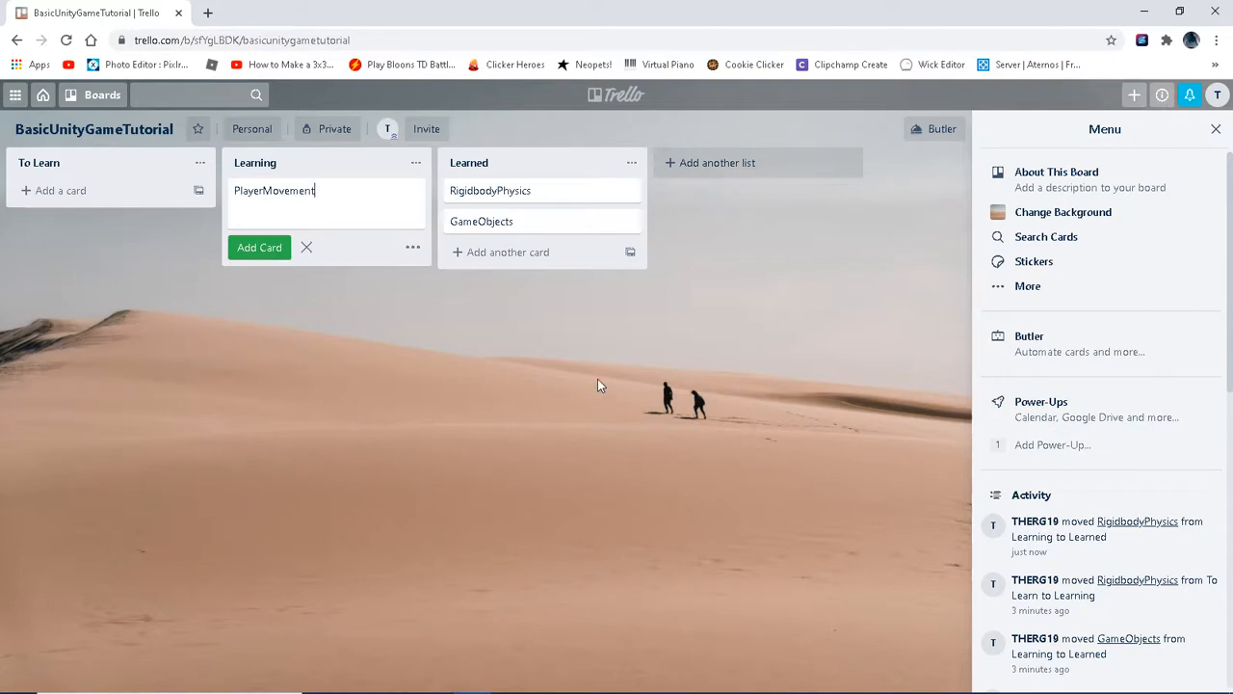
pyautogui.press('Return')
pyautogui.click(270, 376)
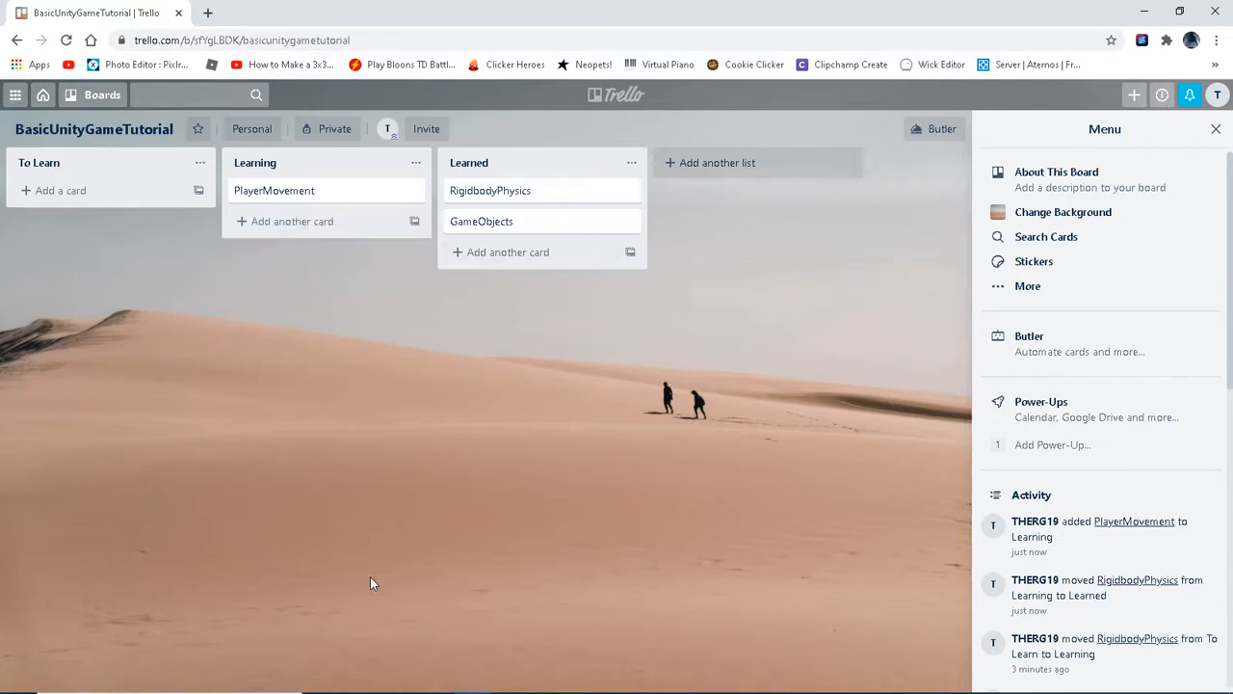
pyautogui.moveTo(294, 203)
pyautogui.mouseDown()
pyautogui.moveTo(187, 209)
pyautogui.moveTo(143, 200)
pyautogui.moveTo(299, 193)
pyautogui.moveTo(84, 191)
pyautogui.moveTo(287, 185)
pyautogui.mouseUp()
# Switch back to Unity, select the Player capsule and review its Player Movement (Script) settings
pyautogui.moveTo(774, 684)
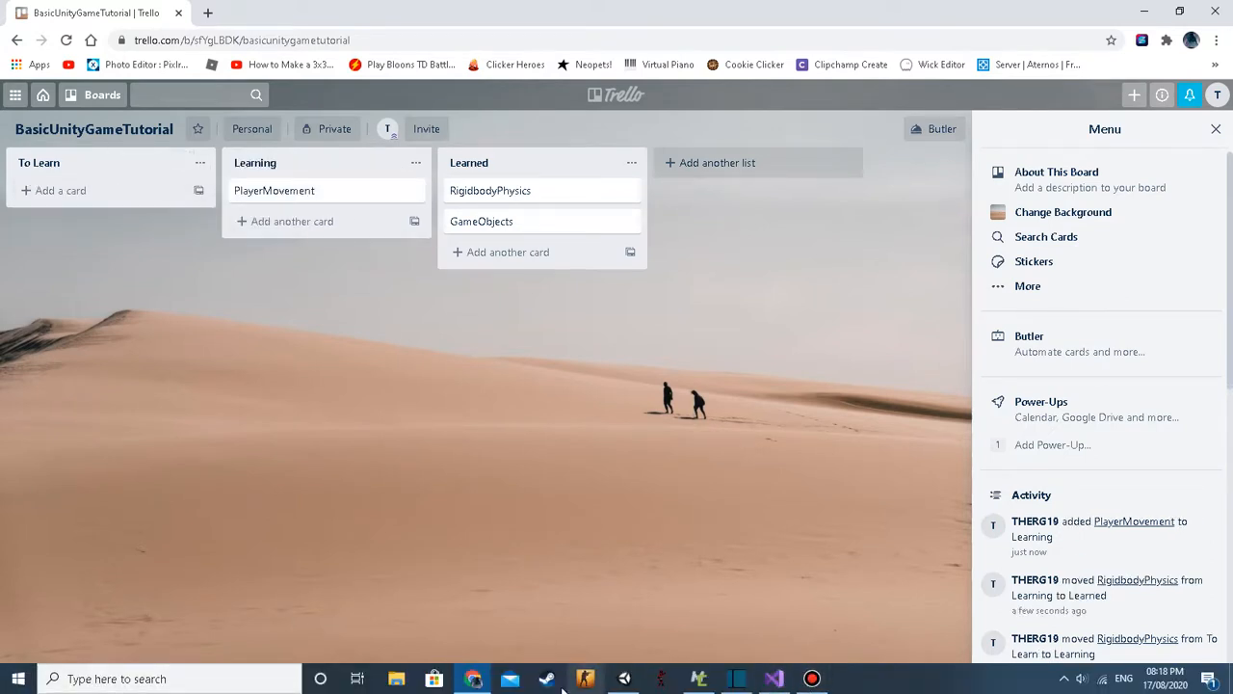
pyautogui.click(639, 682)
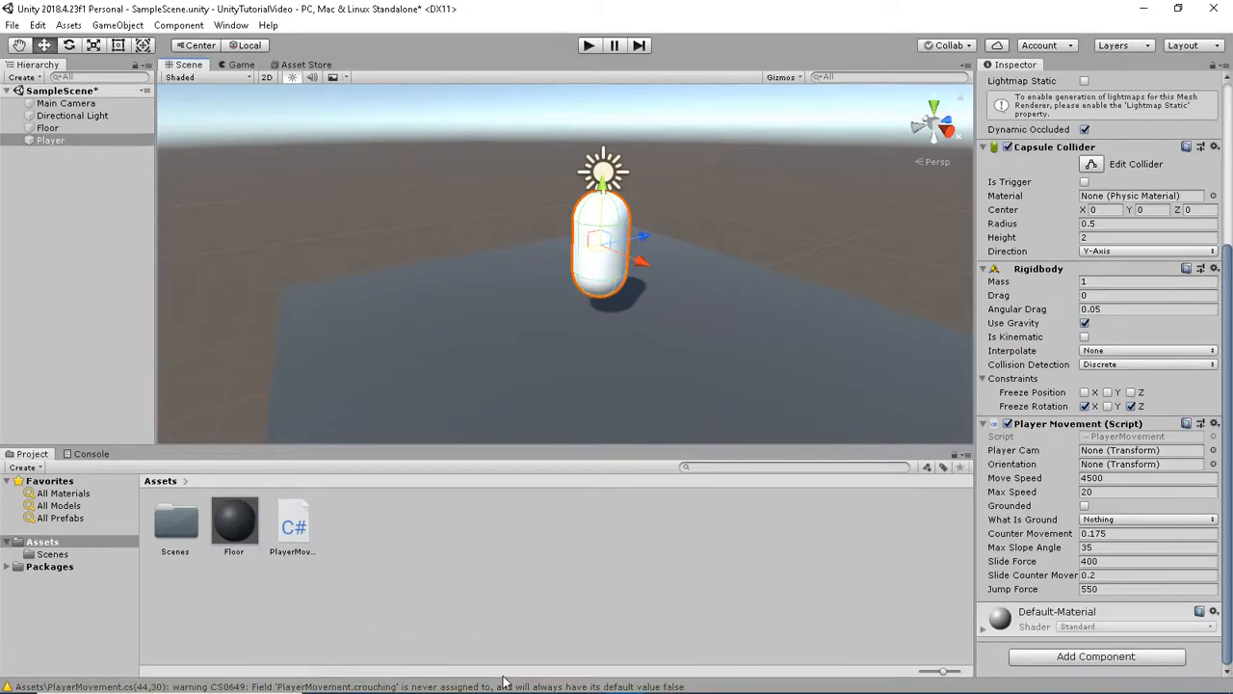
pyautogui.click(661, 678)
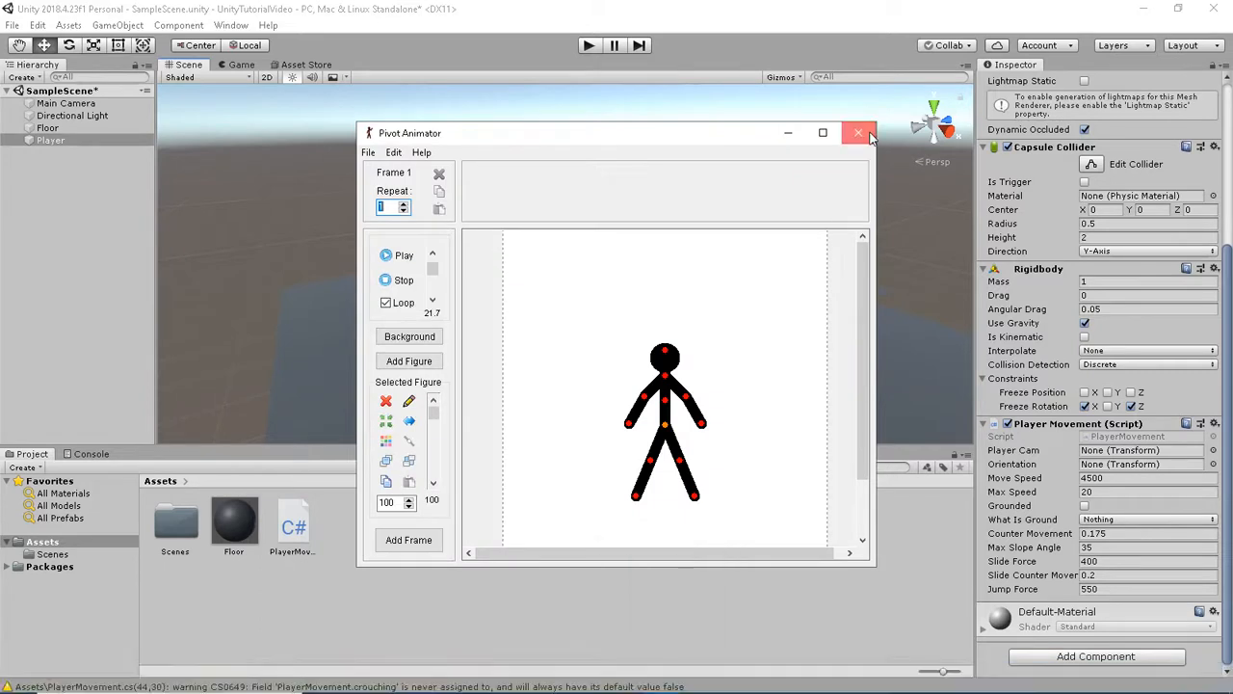
pyautogui.click(200, 573)
pyautogui.moveTo(420, 265); pyautogui.dragTo(568, 253, button='right')
pyautogui.click(425, 256)
pyautogui.press('s')
pyautogui.press('w')
pyautogui.click(549, 258)
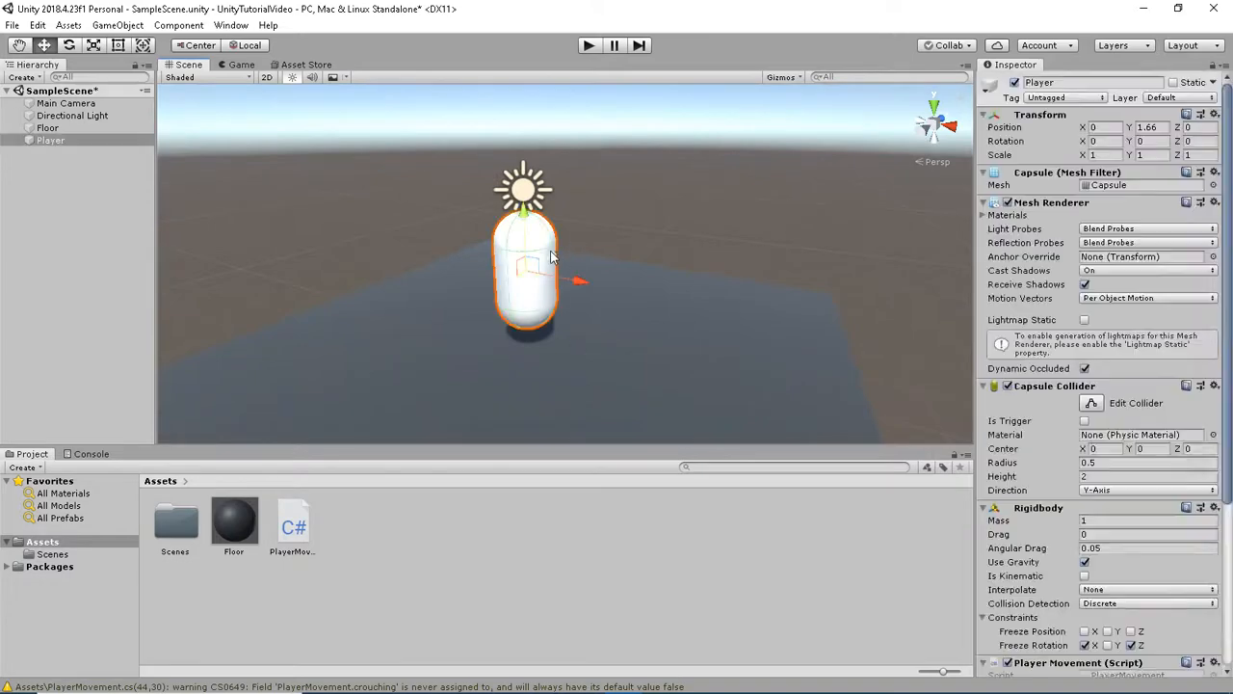
pyautogui.scroll(-5, 1035, 432)
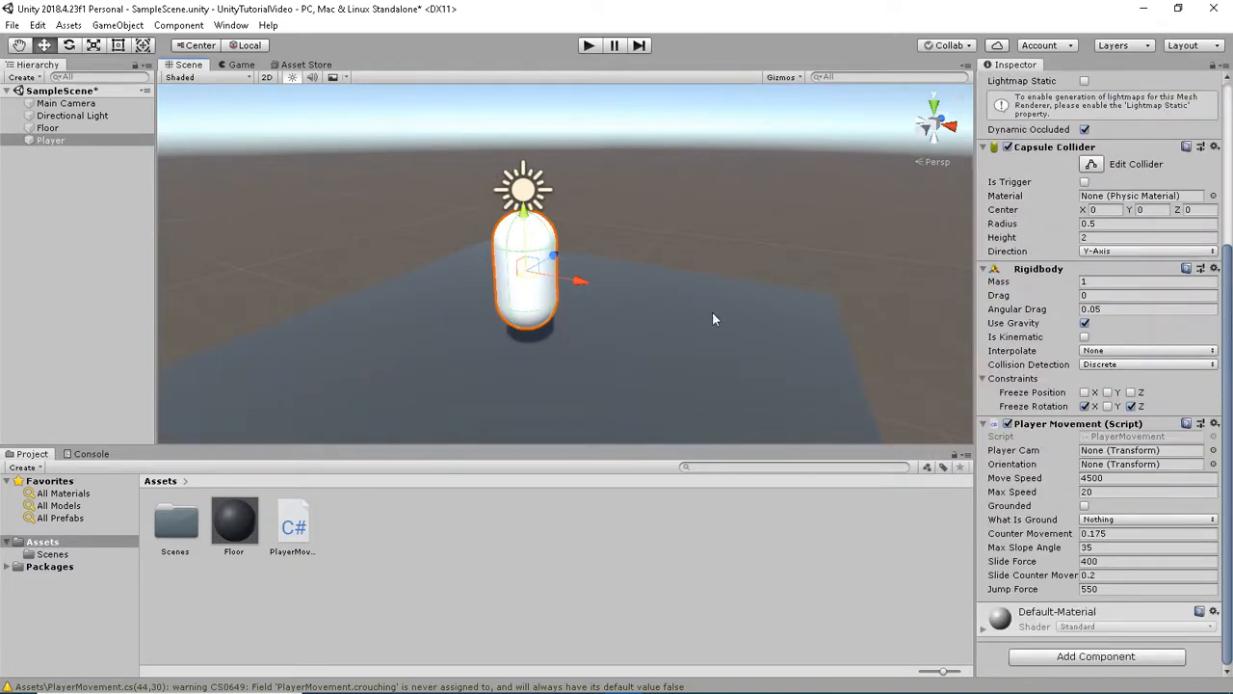
pyautogui.click(57, 253)
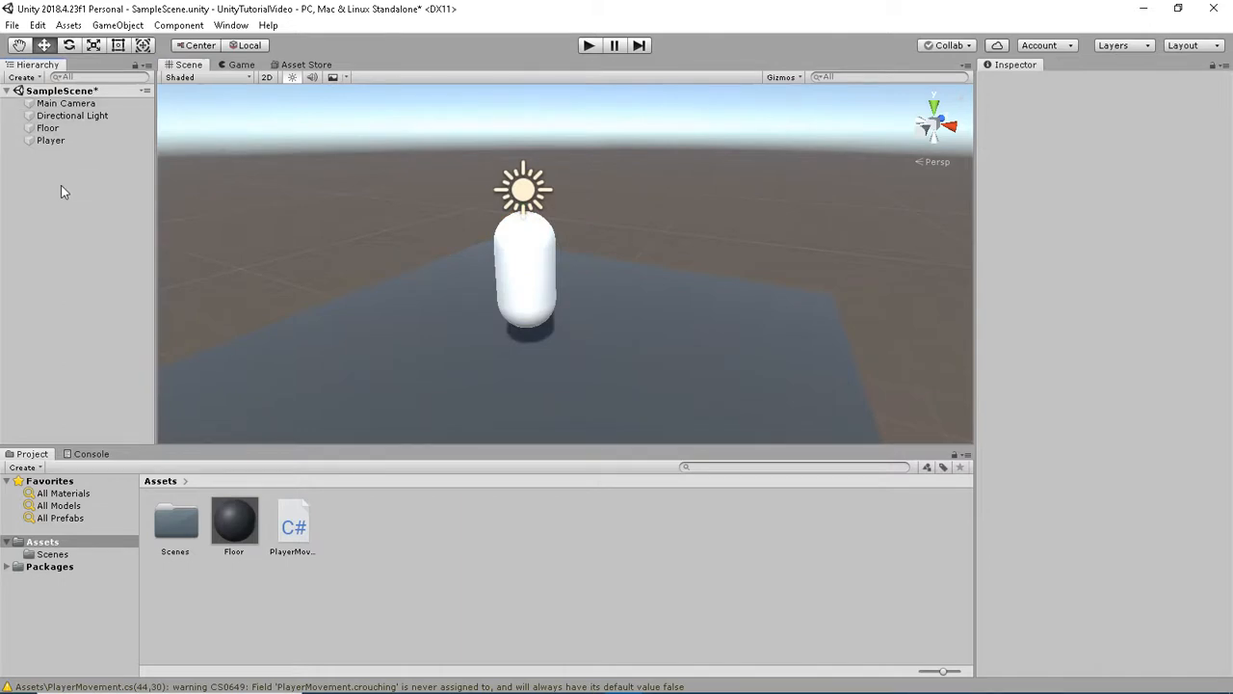
pyautogui.click(497, 295)
pyautogui.scroll(-5, 1101, 448)
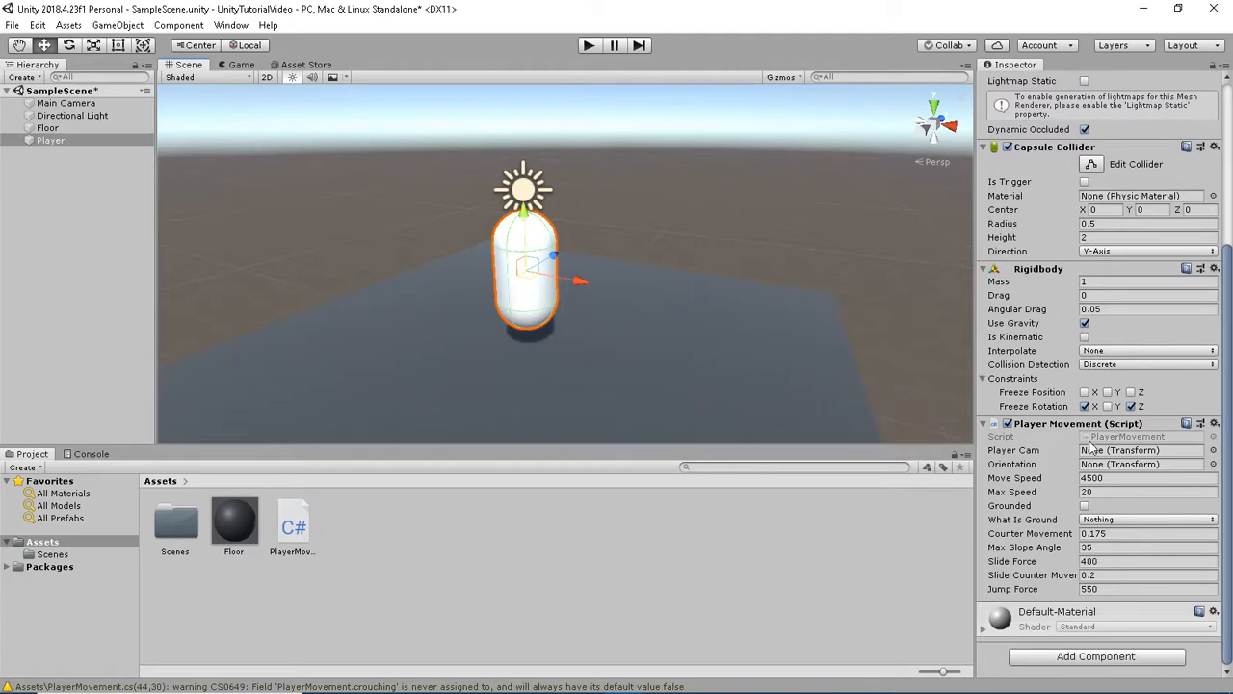
# Toggle the script's Grounded option on and off, and check the What Is Ground layer choices while keeping Nothing
pyautogui.click(1086, 506)
pyautogui.click(1099, 520)
pyautogui.click(1098, 521)
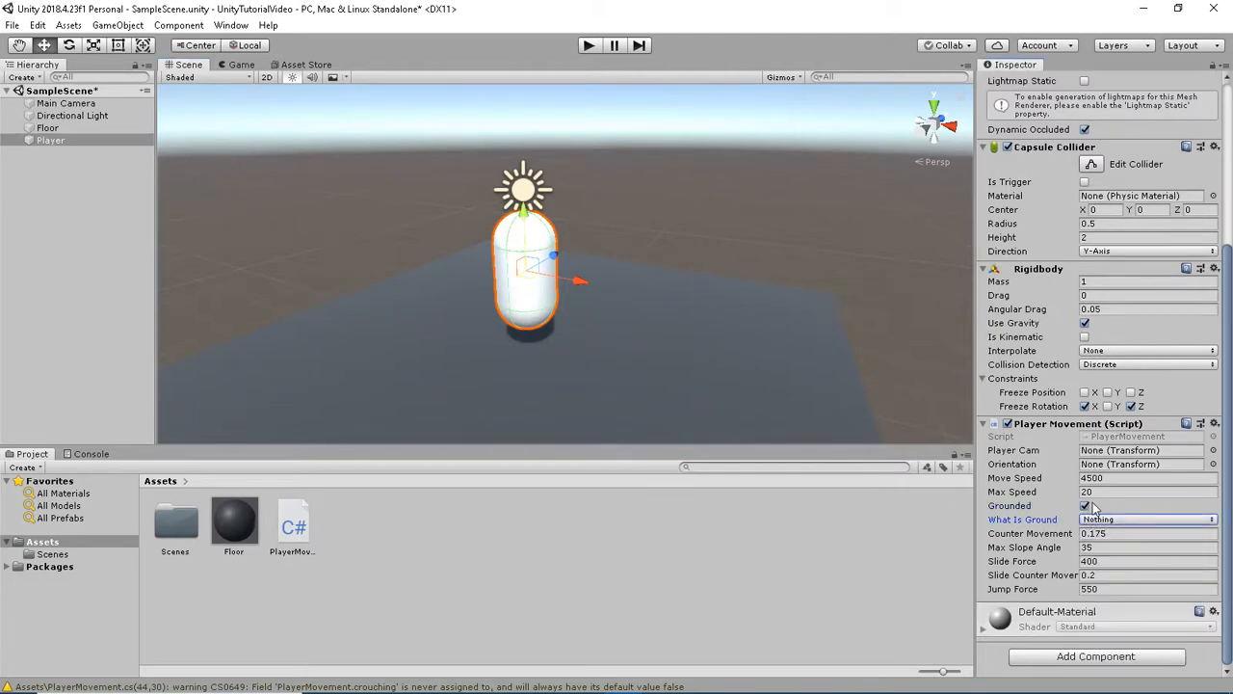
pyautogui.click(1086, 505)
pyautogui.click(1106, 521)
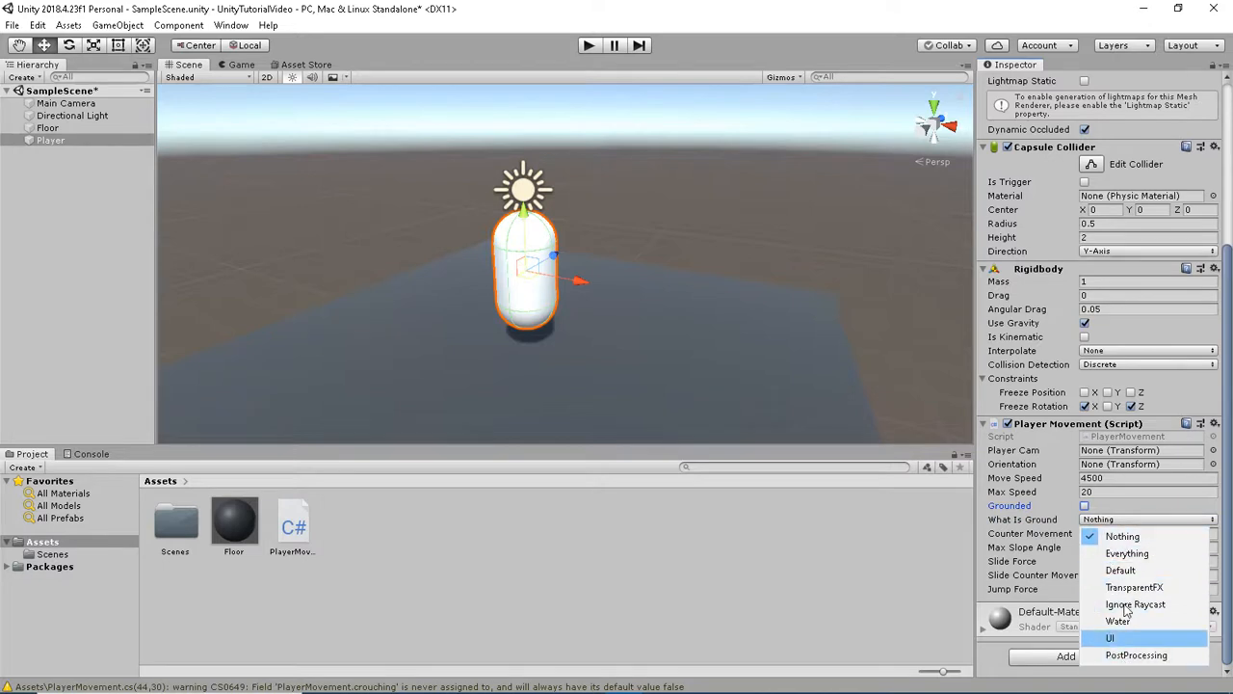
pyautogui.click(1122, 537)
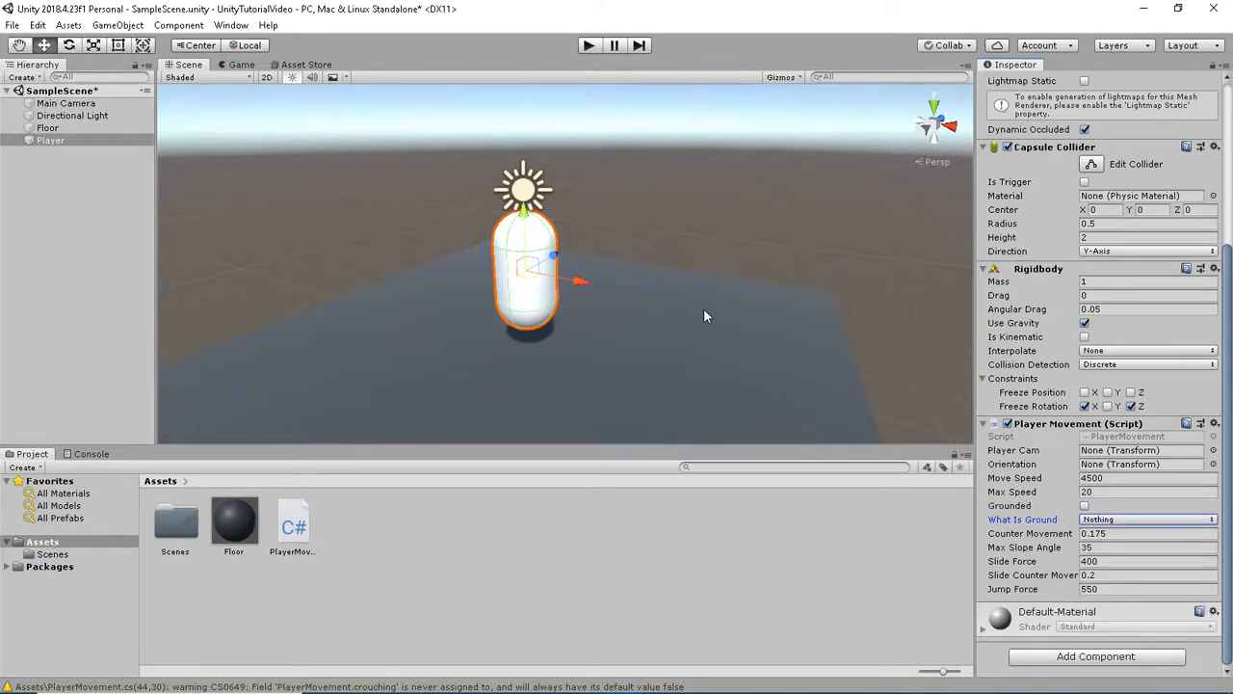
# Create an empty GameObject at the scene's root and raise it above the floor to Y 1.68
pyautogui.click(66, 190)
pyautogui.rightClick(67, 193)
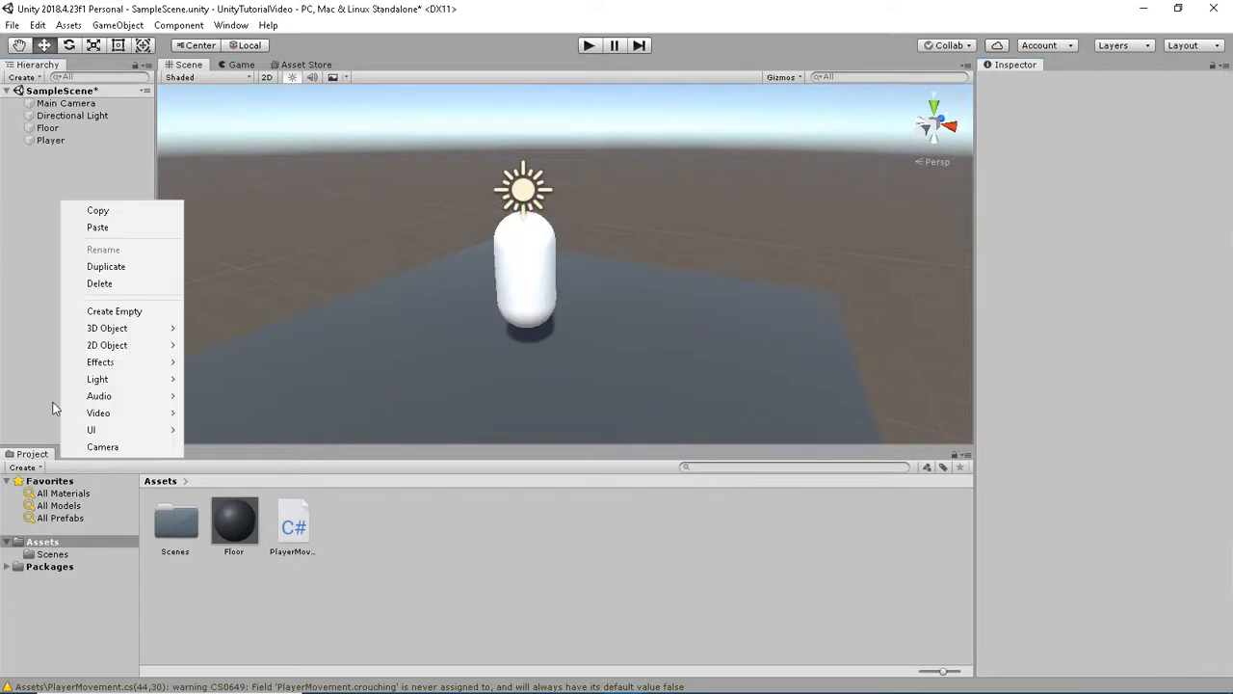
pyautogui.click(91, 311)
pyautogui.press('d')
pyautogui.moveTo(624, 292); pyautogui.dragTo(395, 231, button='right')
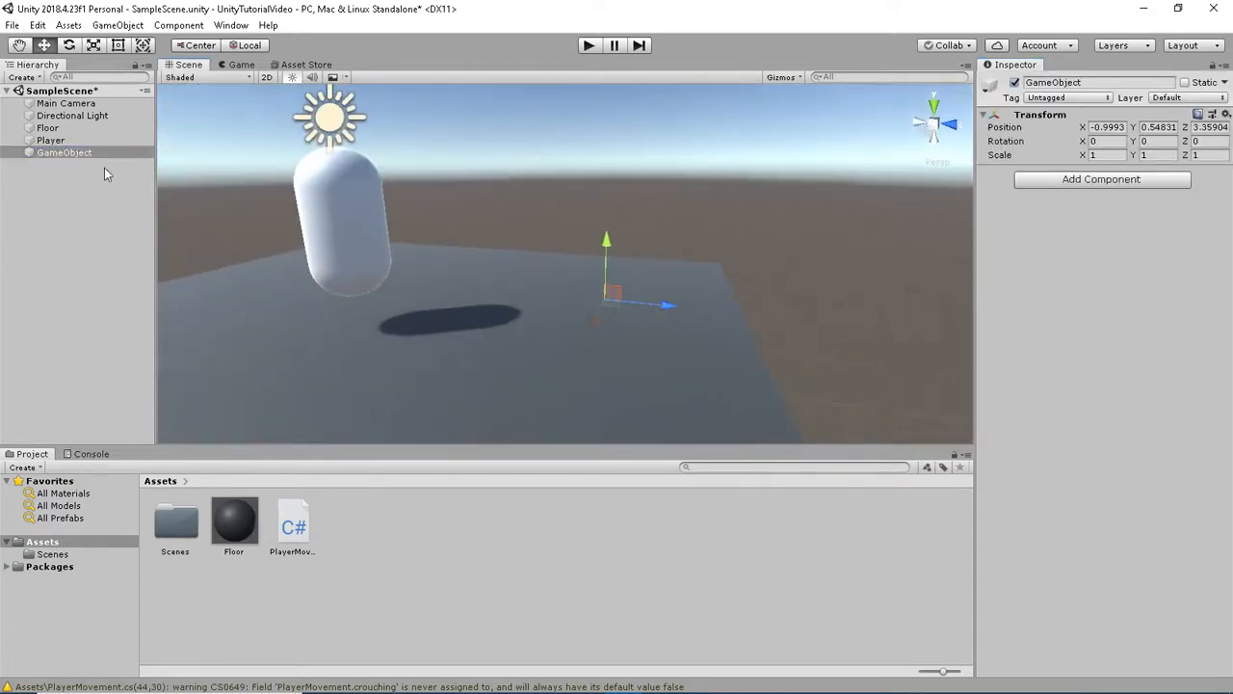
pyautogui.keyDown('alt'); pyautogui.moveTo(707, 333); pyautogui.dragTo(665, 236); pyautogui.keyUp('alt')
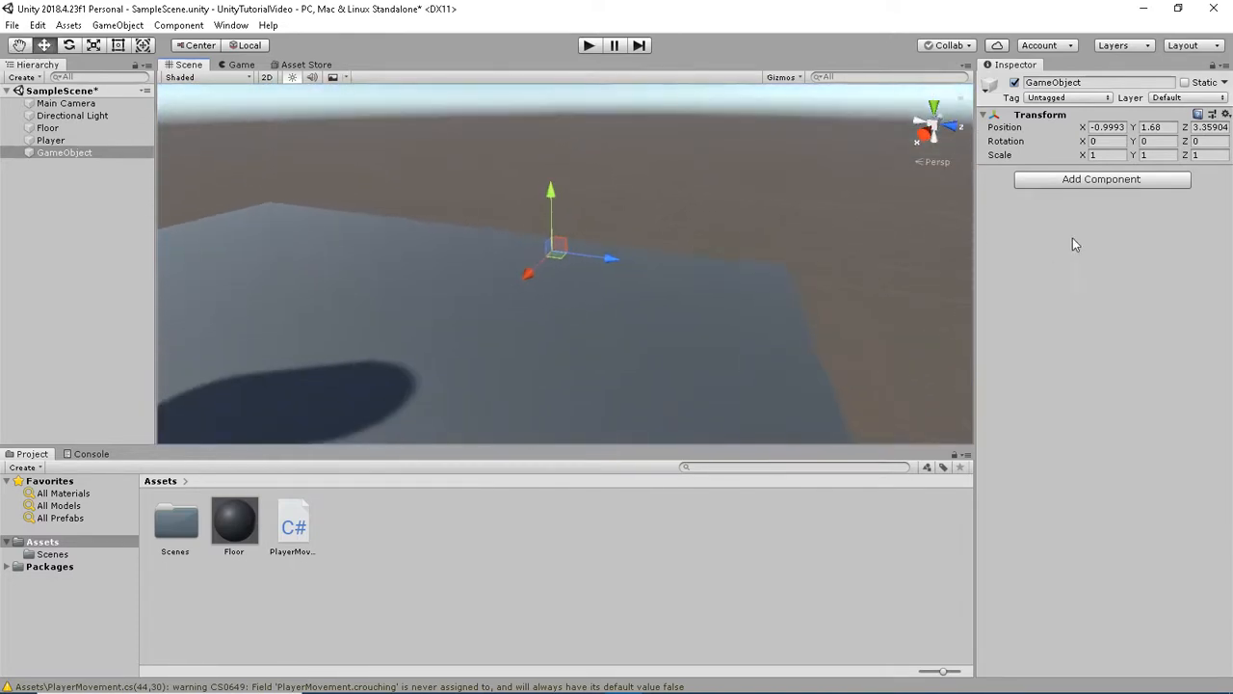
# Add a Mesh Filter using the Sphere mesh and a Mesh Renderer to the empty GameObject
pyautogui.click(1099, 177)
pyautogui.press('BackSpace')
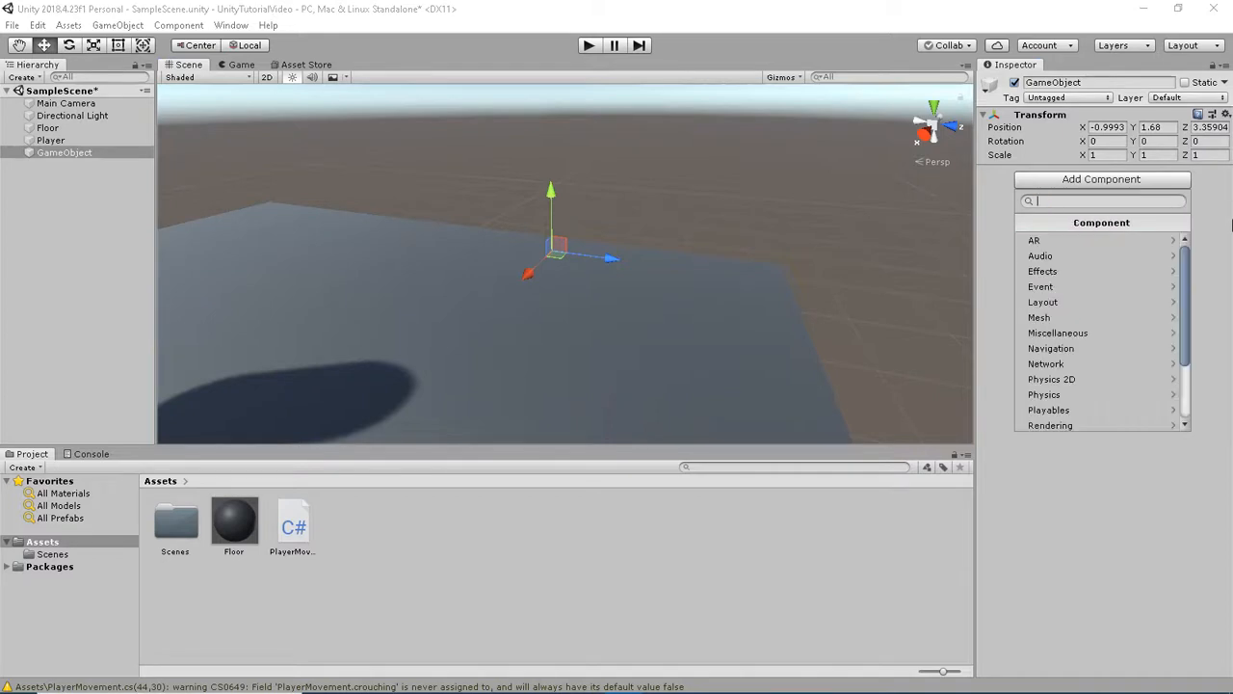
pyautogui.write('mesh')
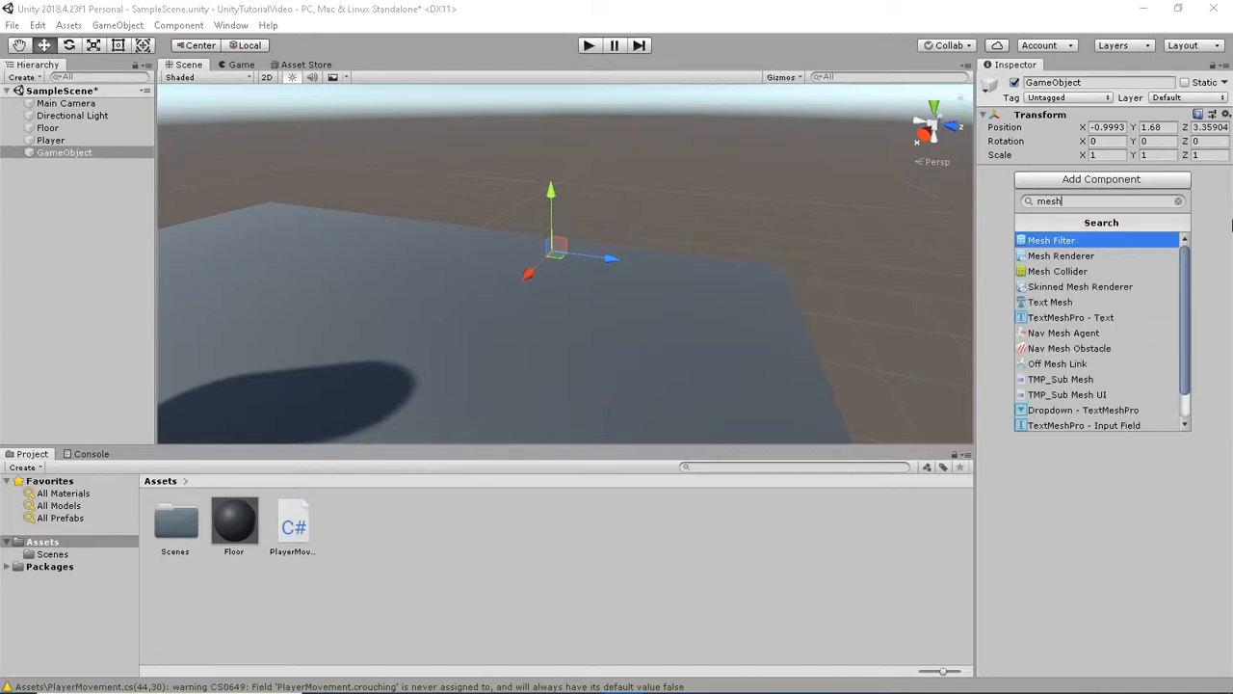
pyautogui.press('Return')
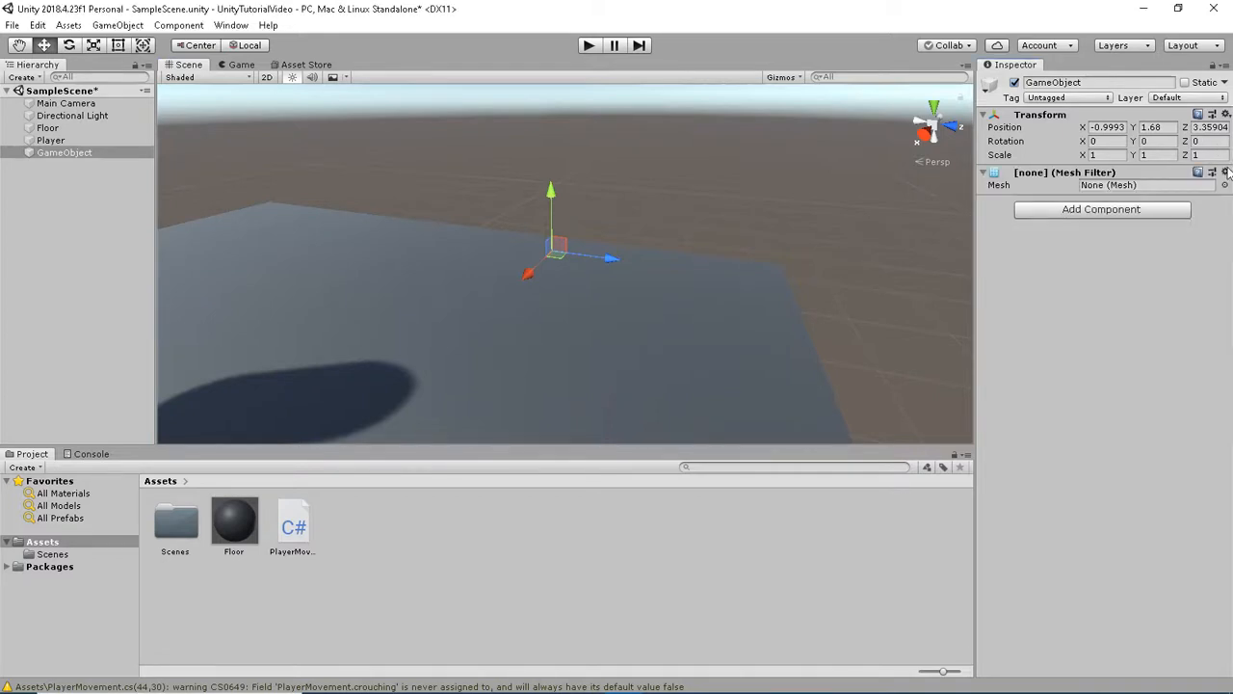
pyautogui.click(1225, 185)
pyautogui.doubleClick(534, 117)
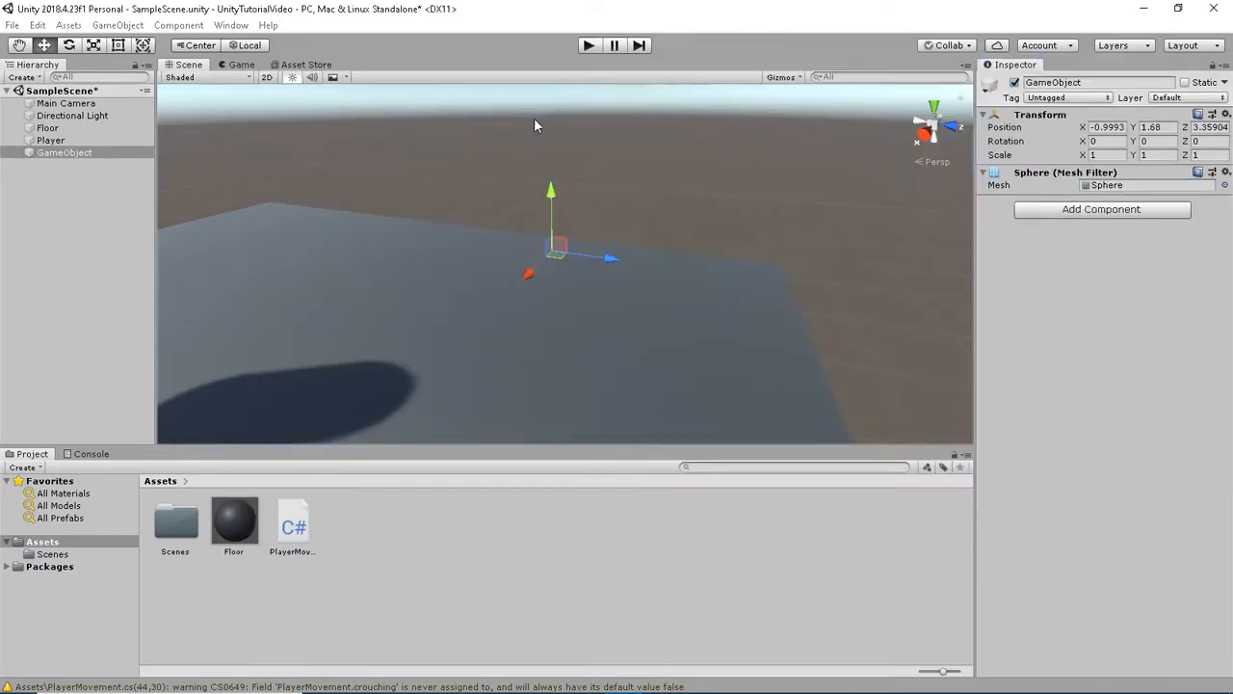
pyautogui.click(1171, 209)
pyautogui.press('Down')
pyautogui.press('Return')
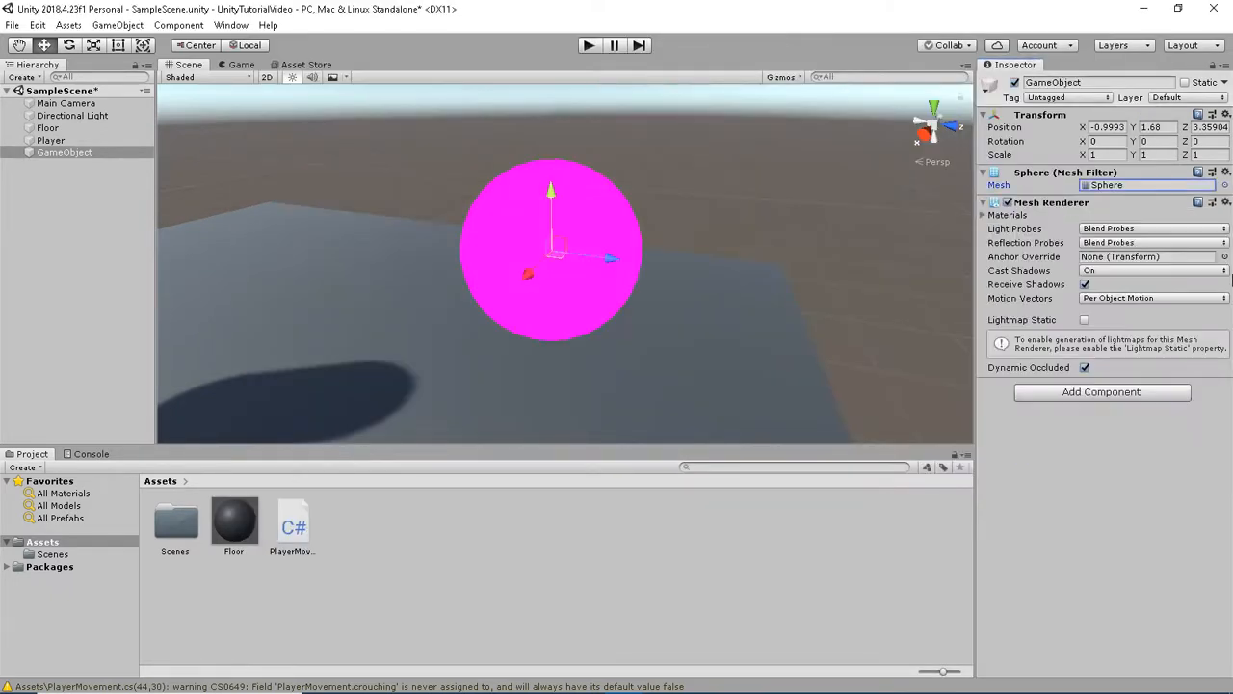
pyautogui.moveTo(751, 299); pyautogui.dragTo(459, 408, button='right')
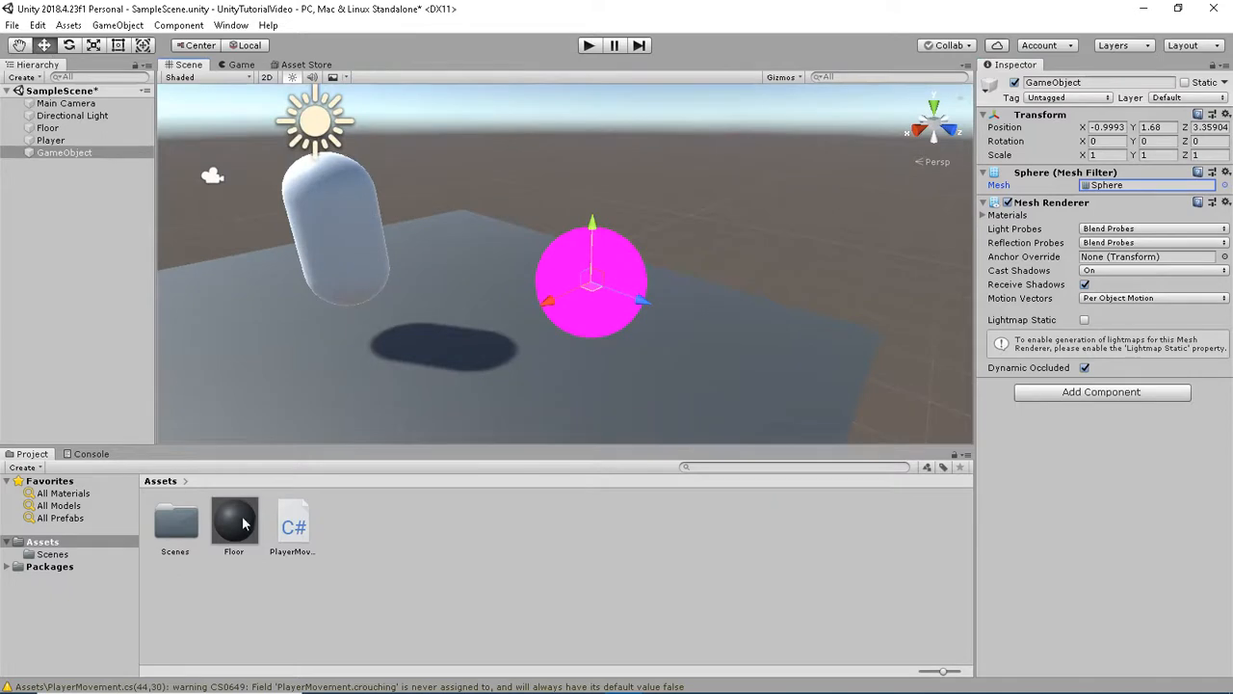
# Try the Floor material on the sphere GameObject, and delete the object from the scene
pyautogui.moveTo(242, 523); pyautogui.dragTo(22, 170)
pyautogui.click(607, 231)
pyautogui.press('Delete')
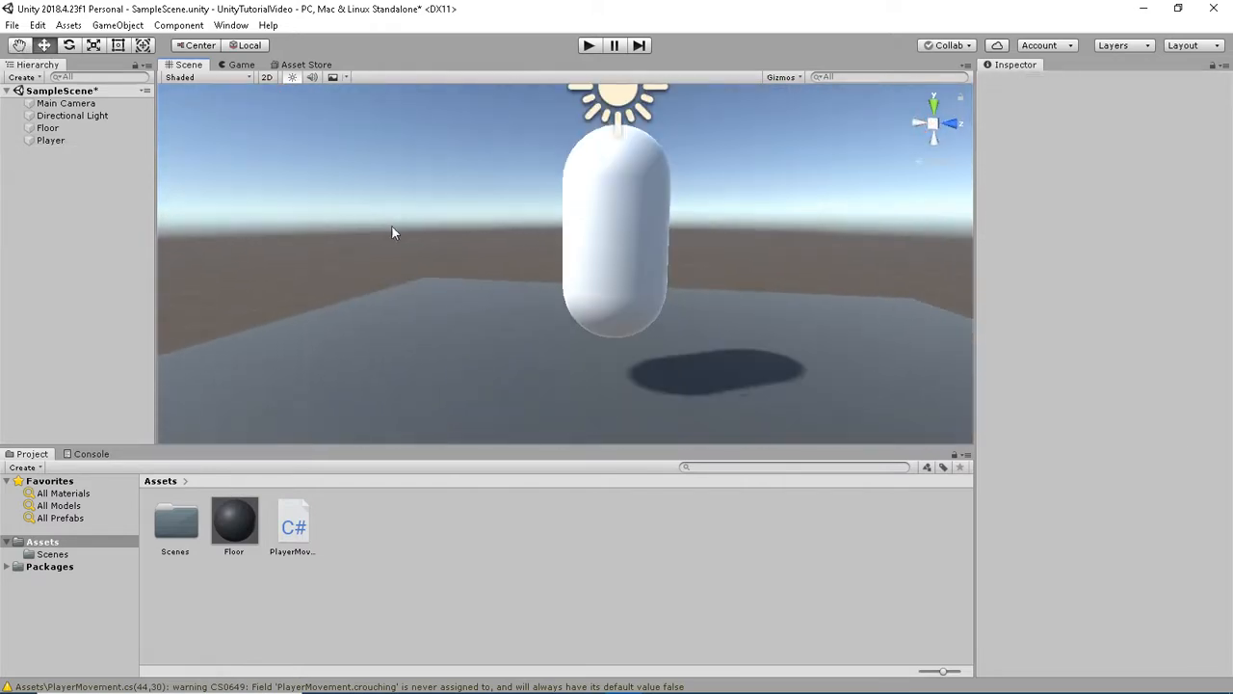
# Create an empty child object under the Player in the scene hierarchy
pyautogui.scroll(5, 399, 246)
pyautogui.scroll(-10, 407, 265)
pyautogui.keyDown('alt'); pyautogui.moveTo(407, 267); pyautogui.dragTo(391, 240); pyautogui.keyUp('alt')
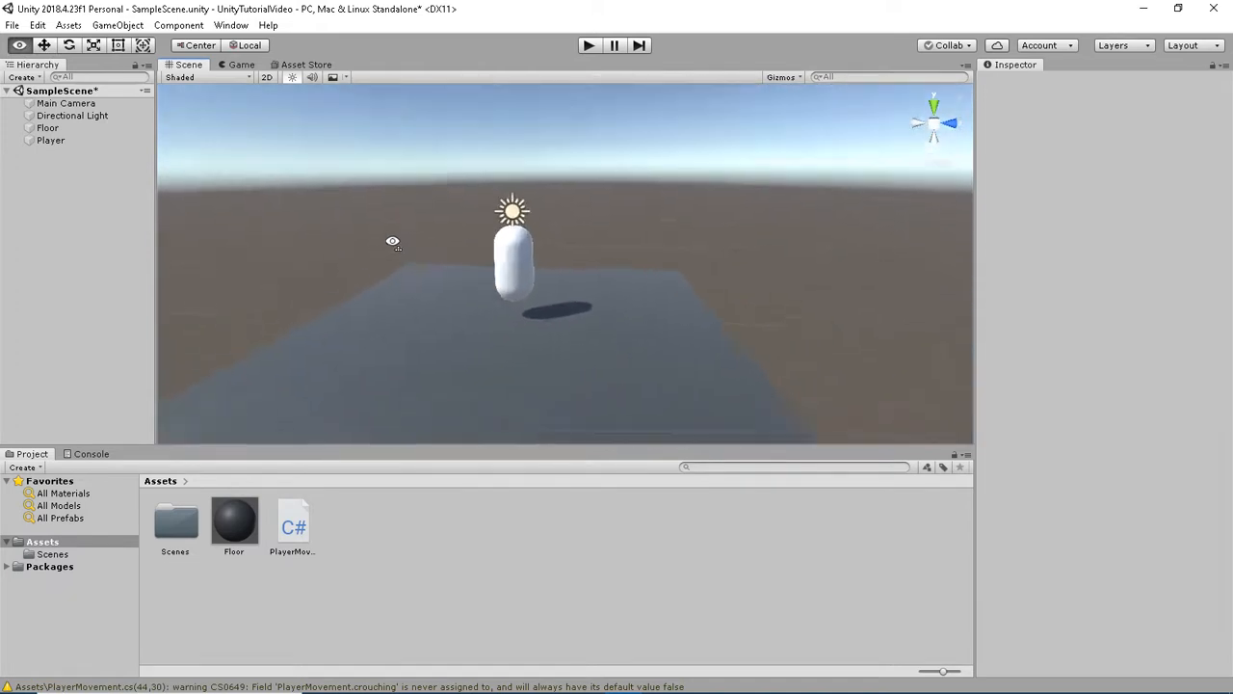
pyautogui.scroll(6, 391, 240)
pyautogui.scroll(-3, 394, 261)
pyautogui.scroll(6, 395, 261)
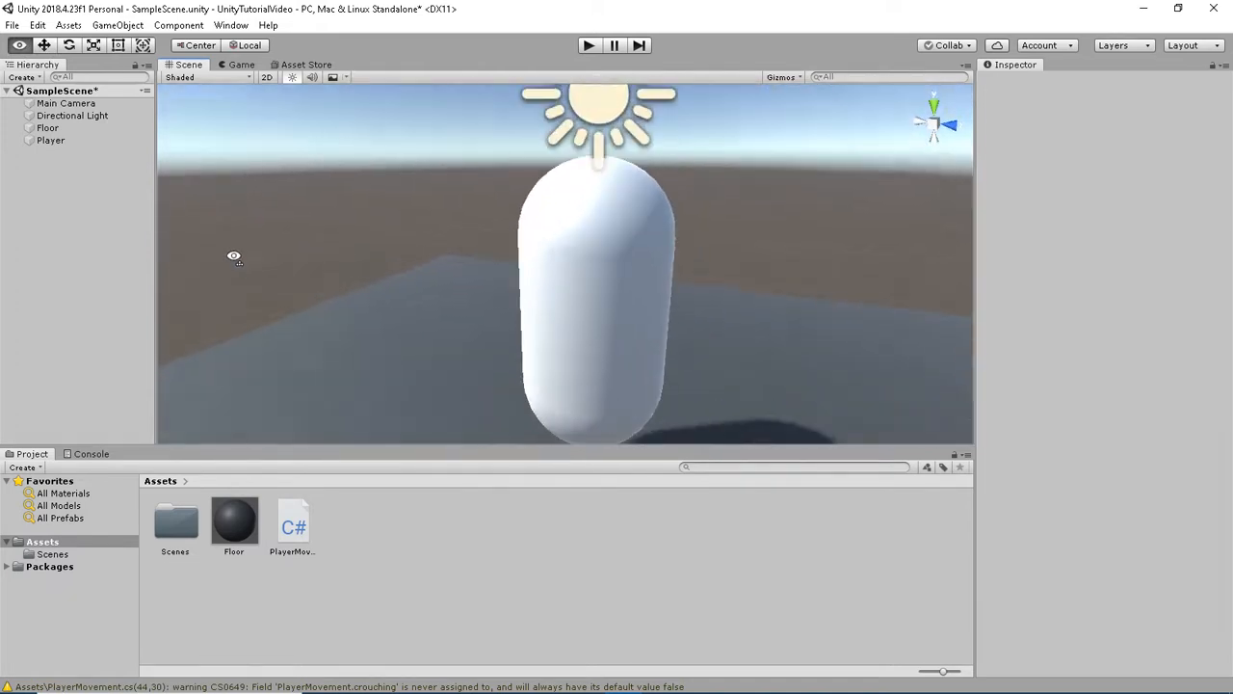
pyautogui.scroll(-5, 344, 256)
pyautogui.click(56, 141)
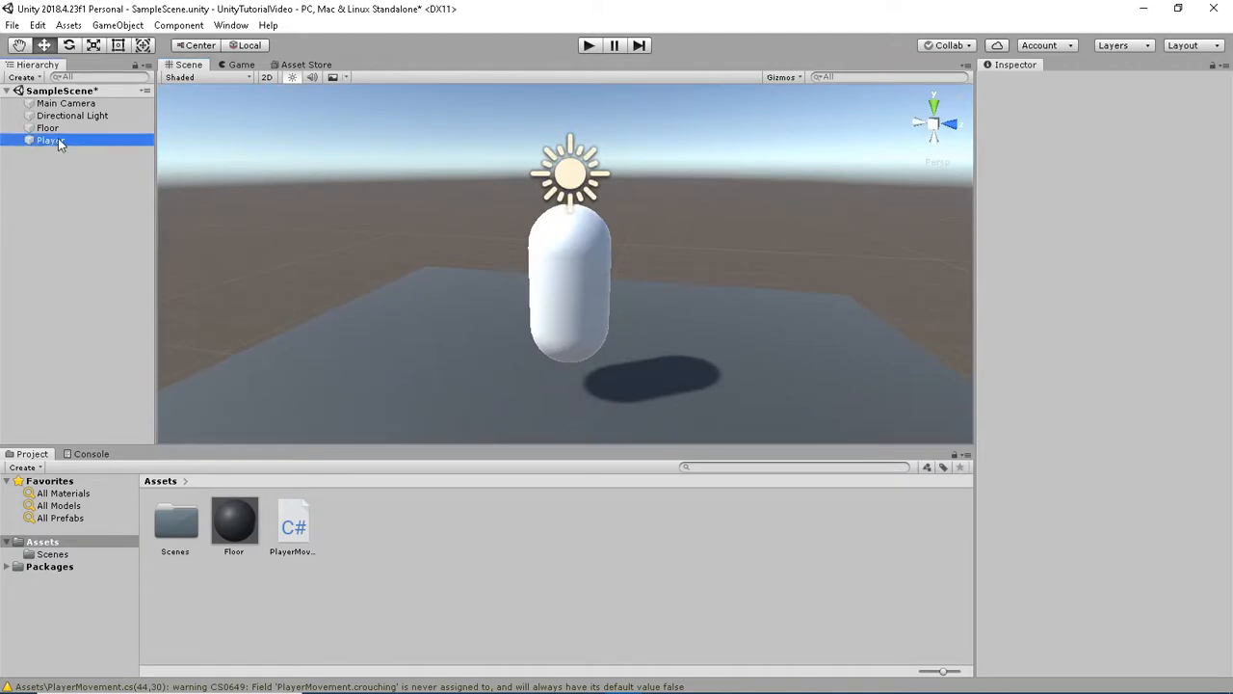
pyautogui.rightClick(32, 142)
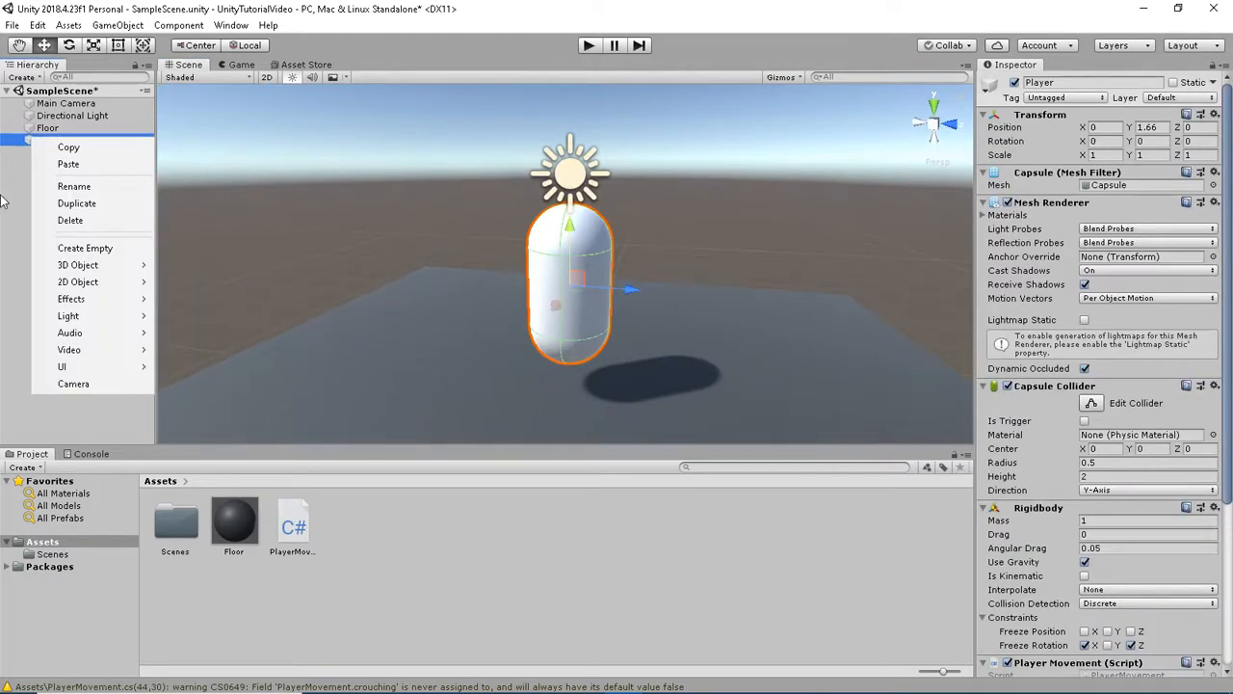
pyautogui.moveTo(74, 270)
pyautogui.click(77, 248)
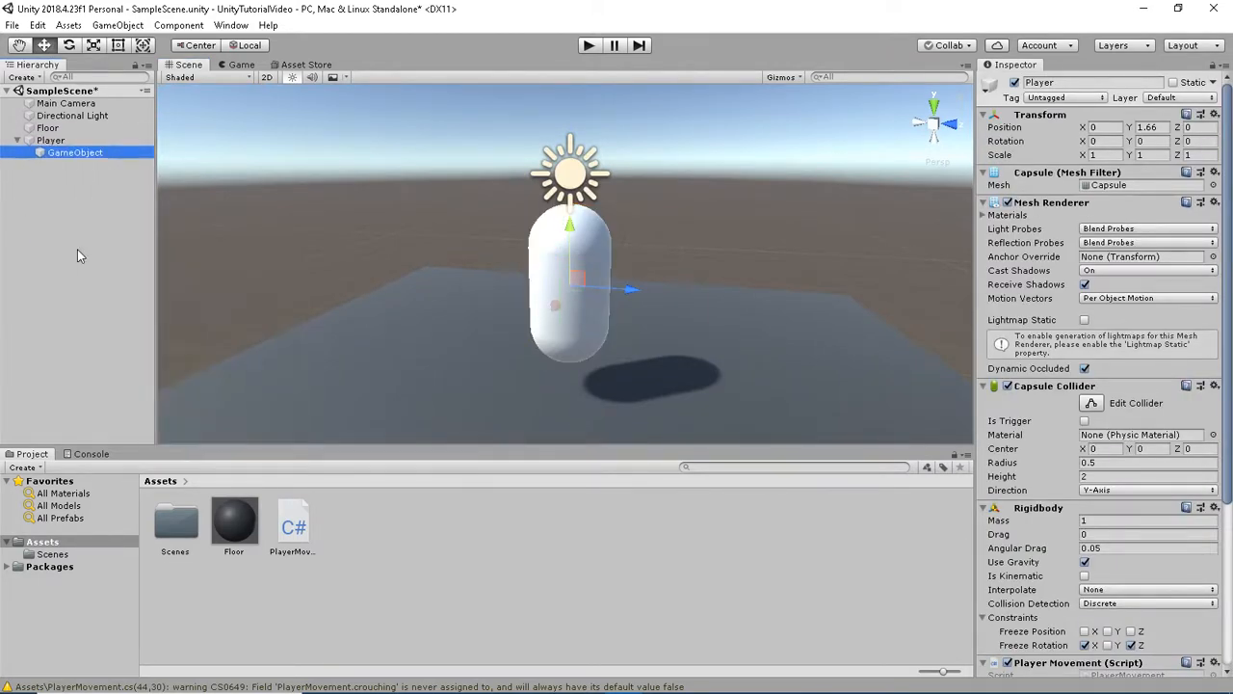
# Move the Player's empty child object slightly up inside the capsule, to Y 0.058
pyautogui.press('d')
pyautogui.moveTo(681, 273); pyautogui.dragTo(532, 272, button='right')
pyautogui.press('w')
pyautogui.moveTo(515, 289); pyautogui.dragTo(511, 250)
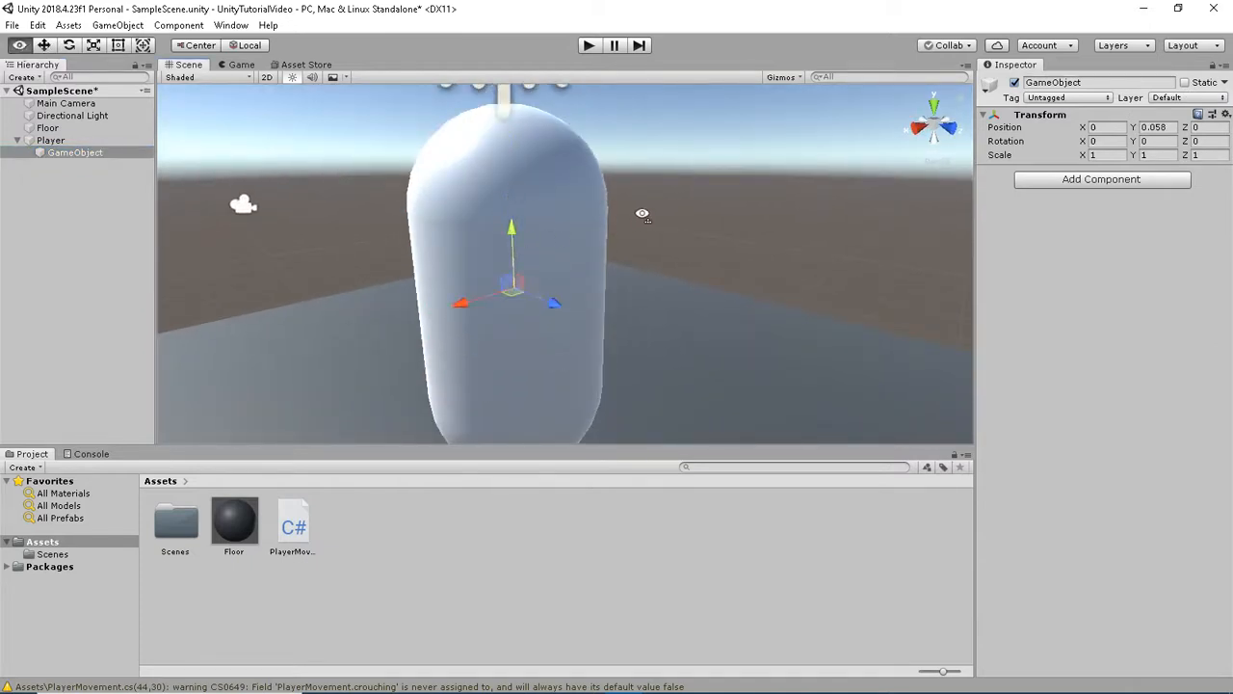
pyautogui.moveTo(511, 251); pyautogui.dragTo(532, 248, button='middle')
pyautogui.click(58, 140)
pyautogui.click(74, 152)
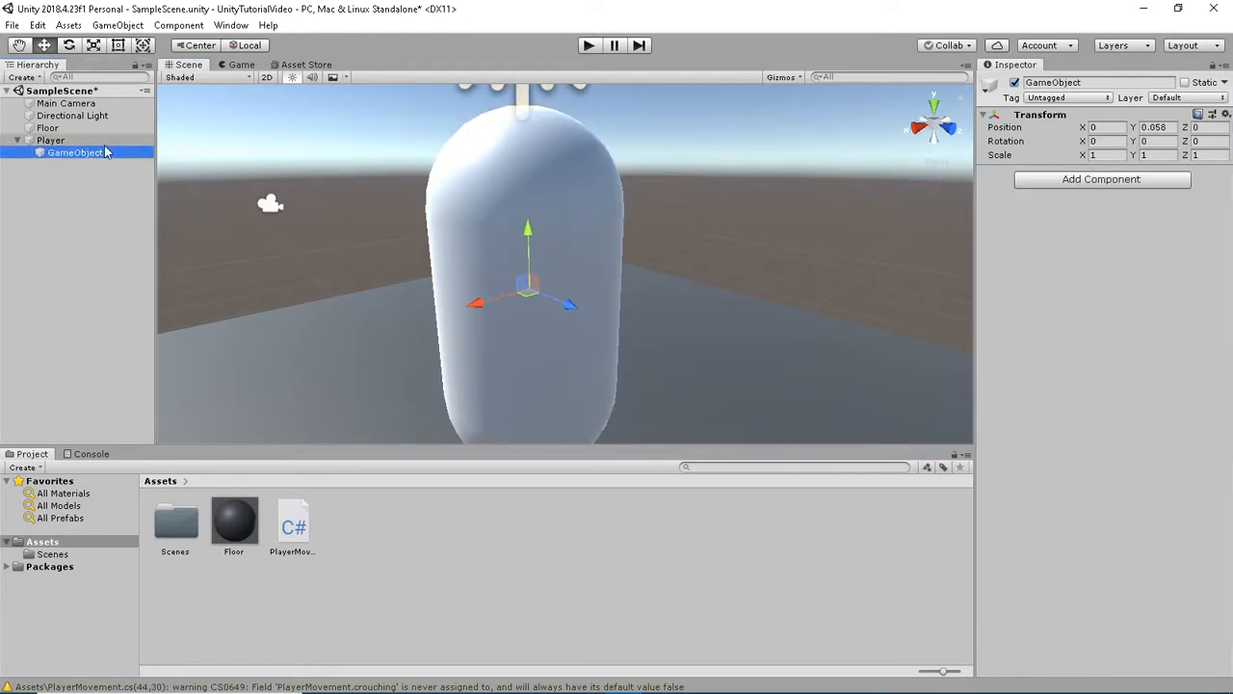
pyautogui.doubleClick(65, 103)
pyautogui.click(455, 206)
pyautogui.press('s')
pyautogui.moveTo(455, 206); pyautogui.dragTo(449, 172, button='right')
pyautogui.press('w')
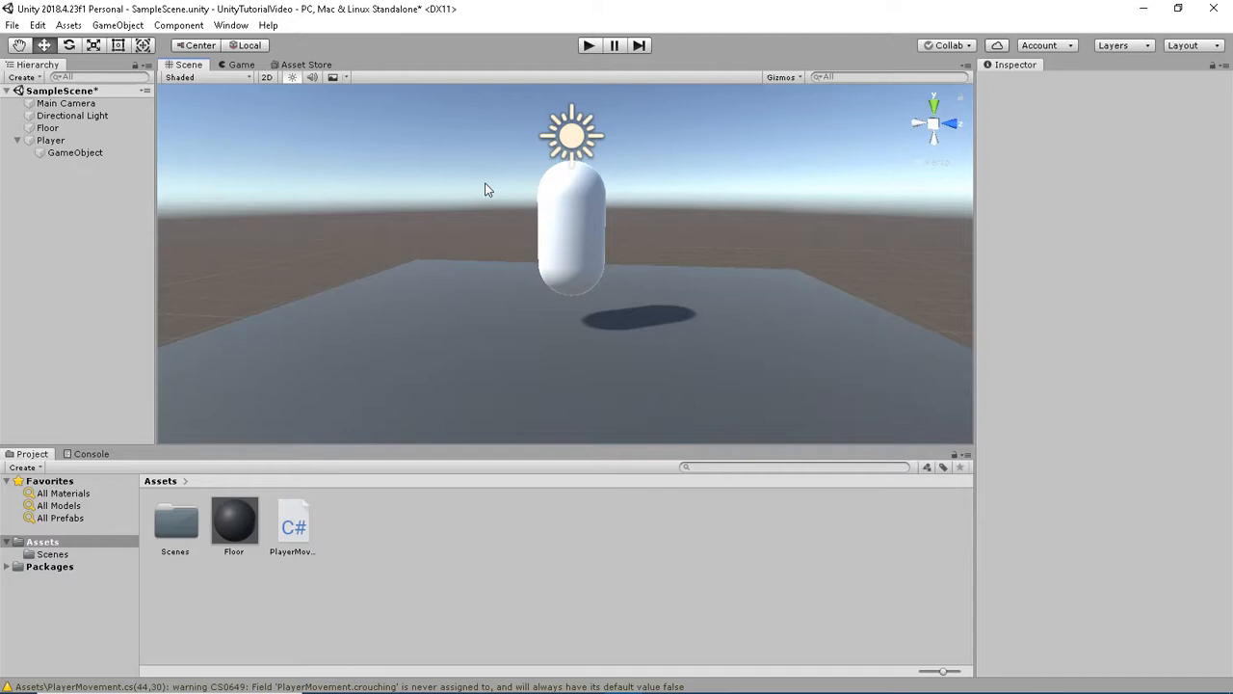
# Move the Player's empty child object up to the capsule's head area, to Y 0.708
pyautogui.click(96, 152)
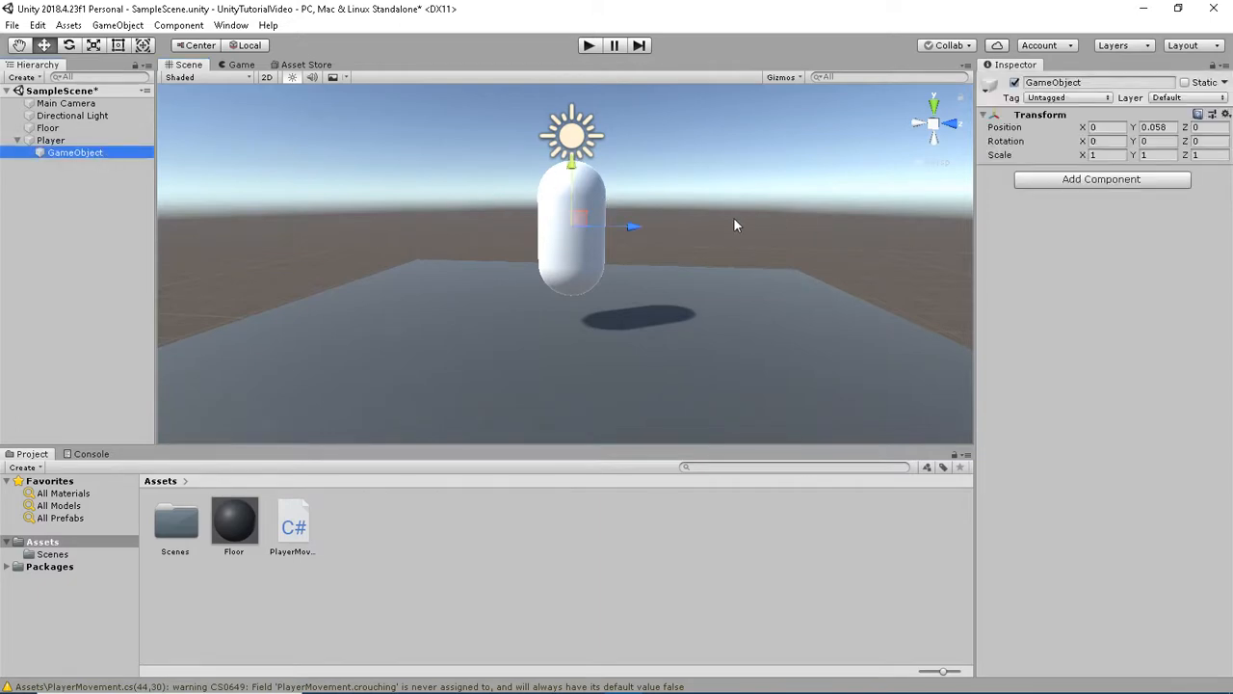
pyautogui.press('f')
pyautogui.scroll(-2, 570, 193)
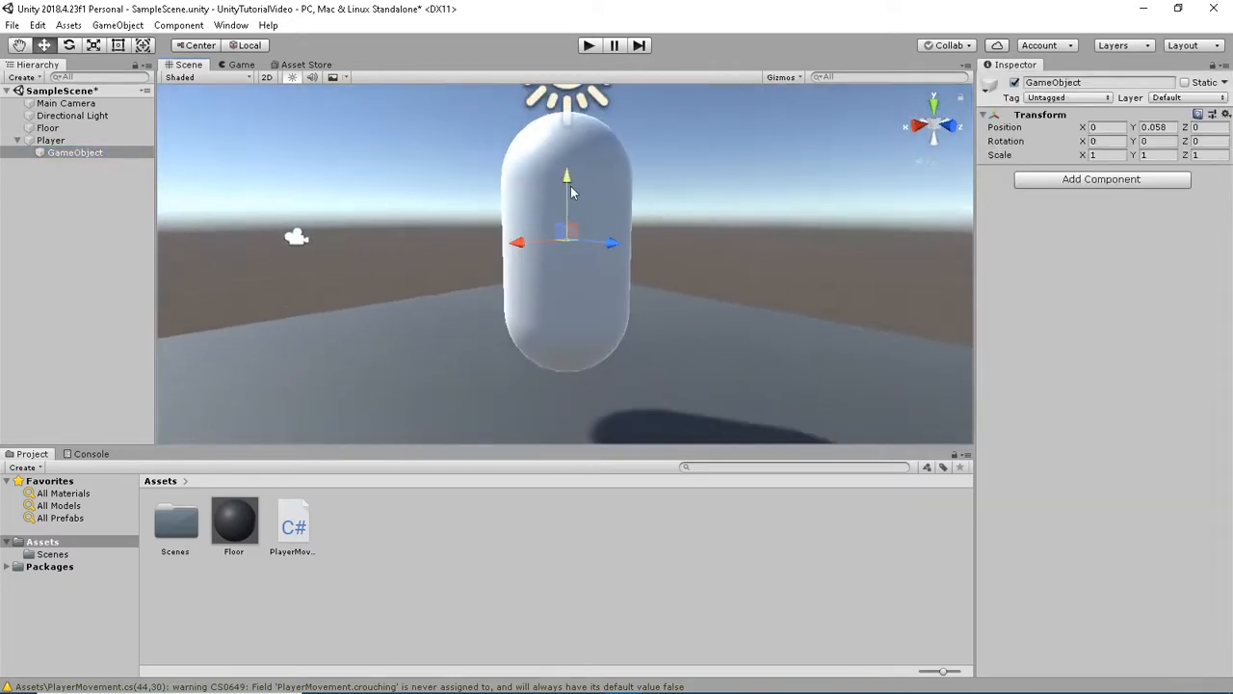
pyautogui.moveTo(570, 192); pyautogui.dragTo(590, 155)
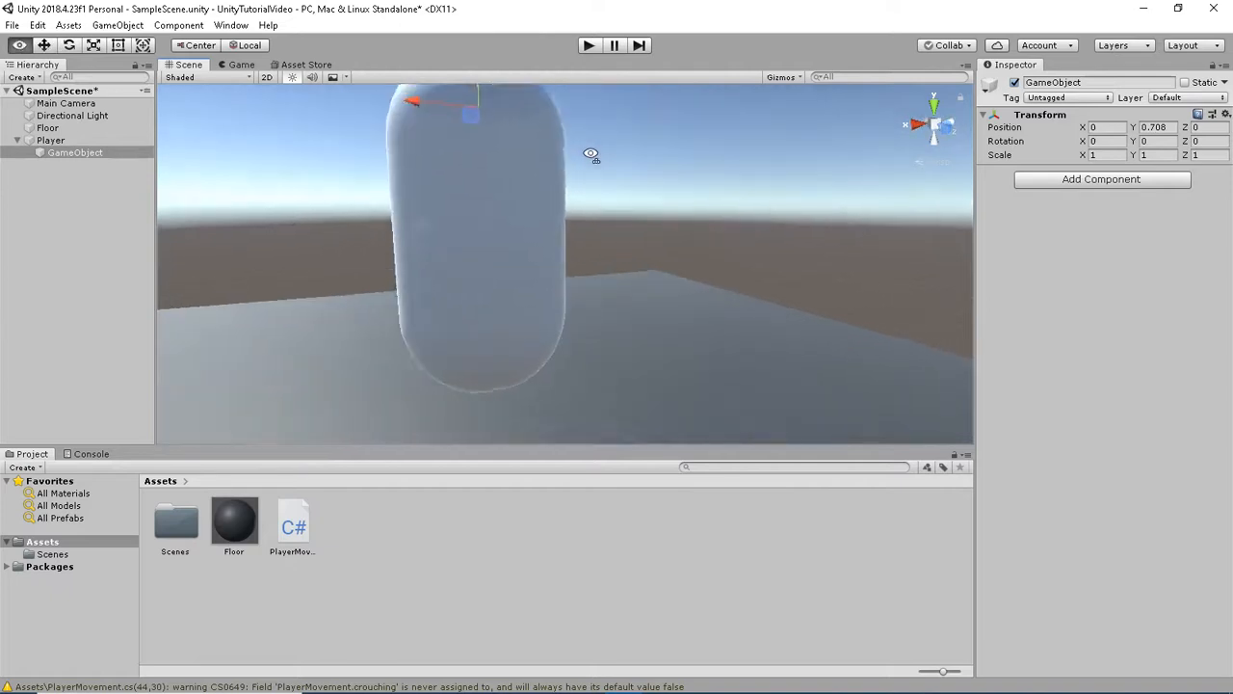
pyautogui.moveTo(590, 154); pyautogui.dragTo(915, 159, button='right')
# Rename the Player's empty child object as Orientation
pyautogui.click(1123, 84)
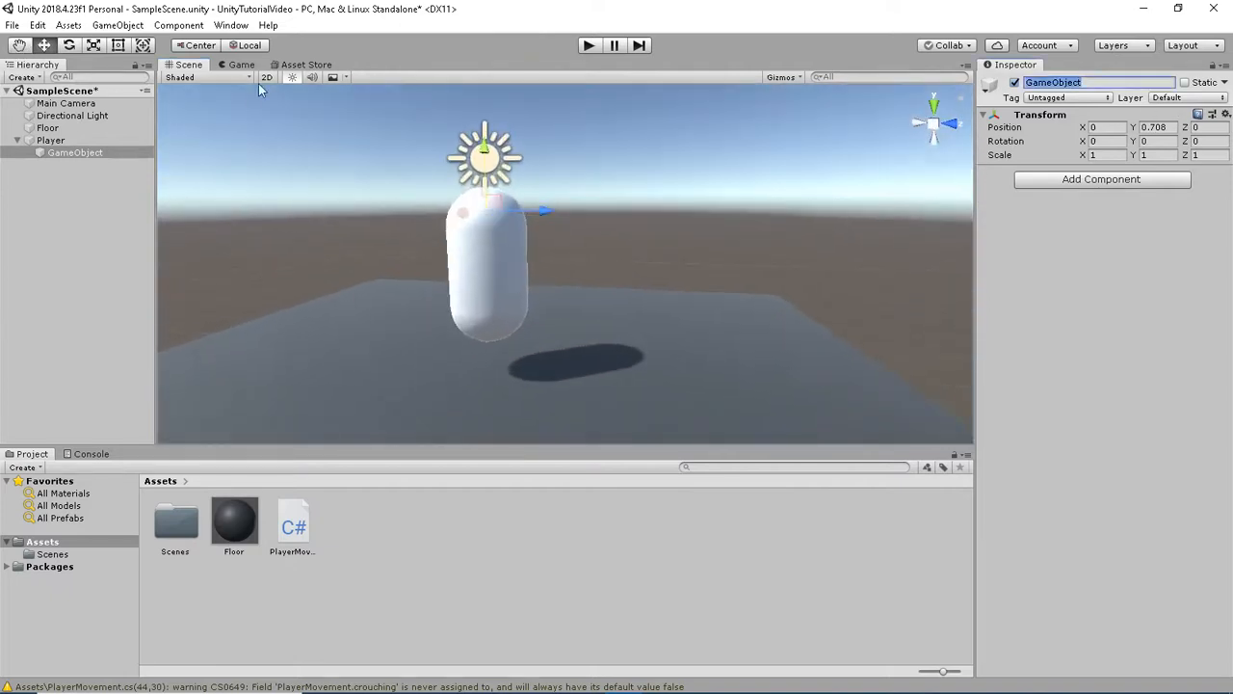
pyautogui.press('BackSpace')
pyautogui.write('Orientation')
pyautogui.press('Return')
# Create a second empty child object under the Player and name it Camera
pyautogui.click(72, 141)
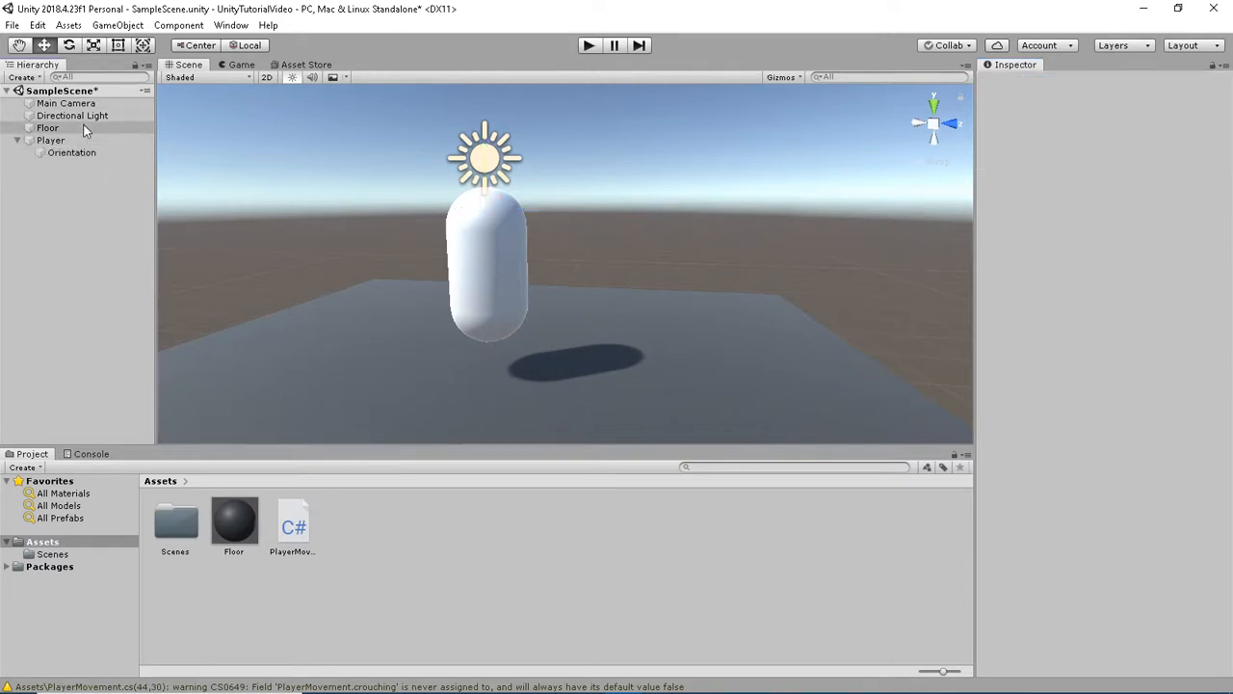
pyautogui.rightClick(74, 143)
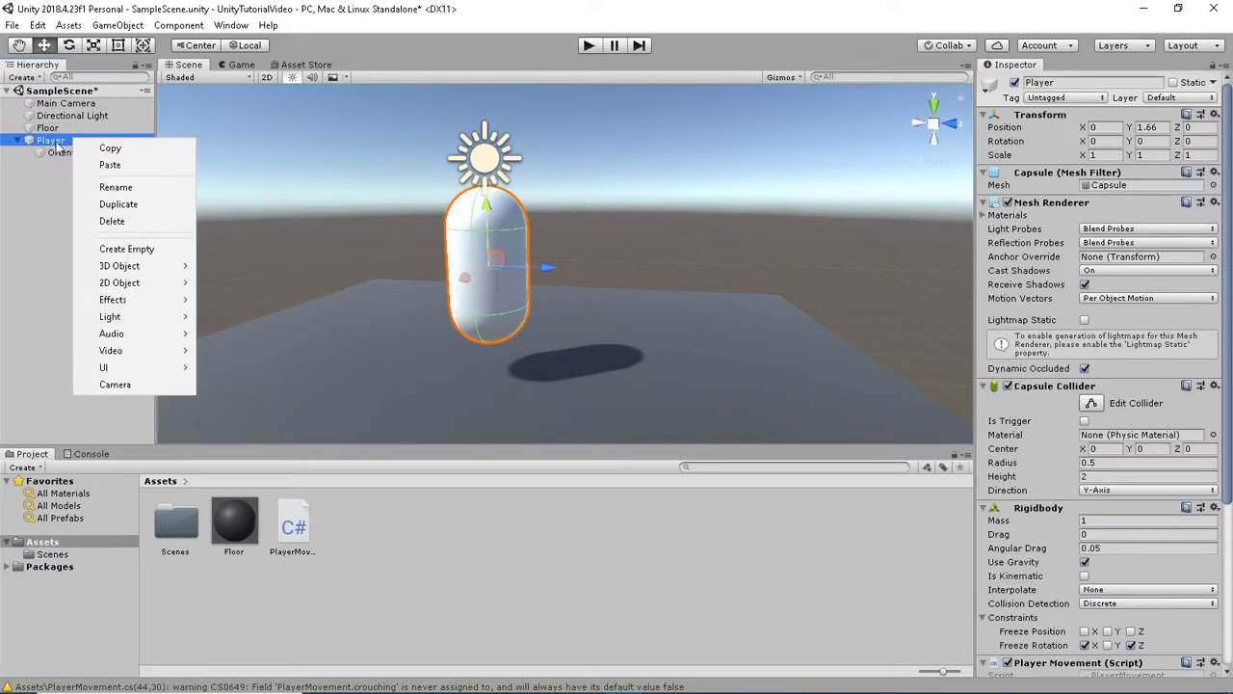
pyautogui.click(114, 250)
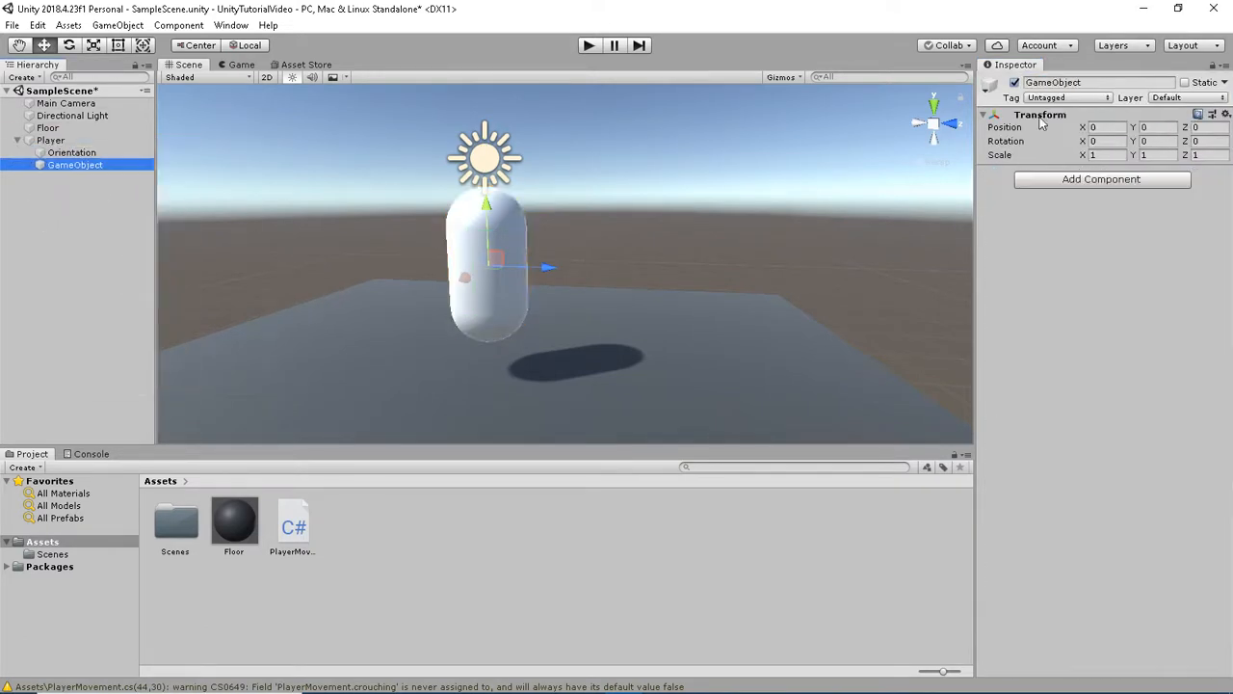
pyautogui.click(1088, 82)
pyautogui.press('BackSpace')
pyautogui.write('Camera')
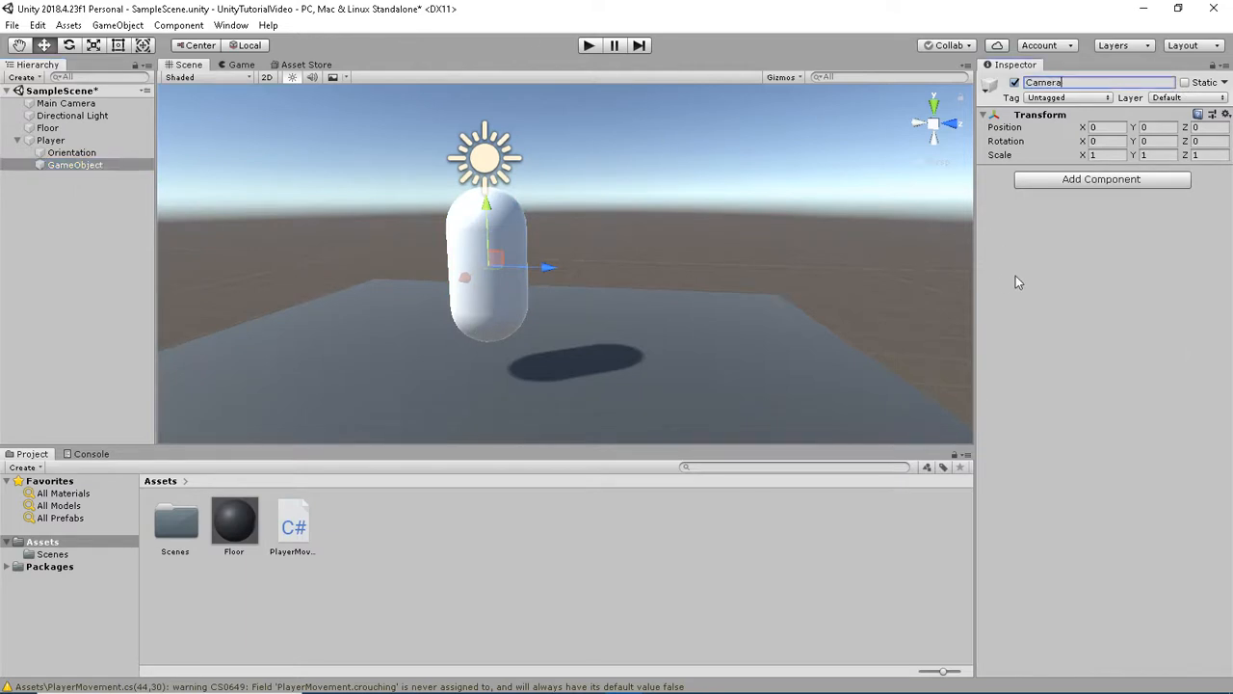
pyautogui.click(22, 217)
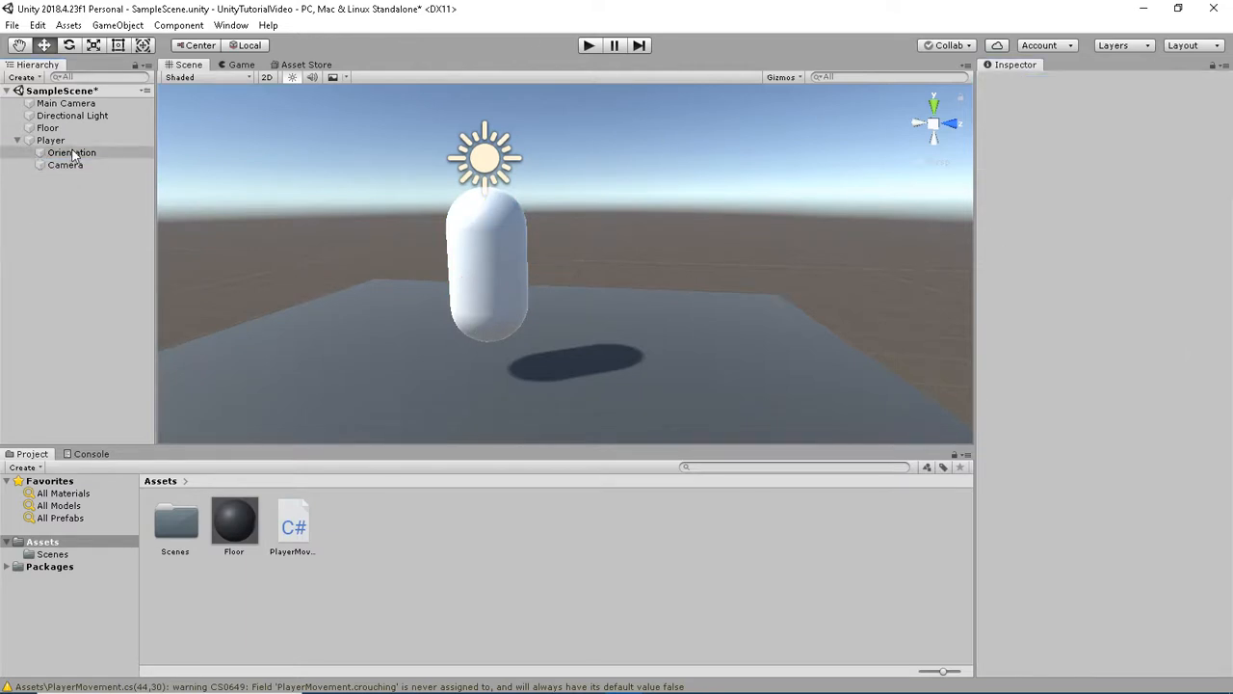
# Create a third empty child object under the Player and name it Head
pyautogui.click(44, 143)
pyautogui.rightClick(49, 144)
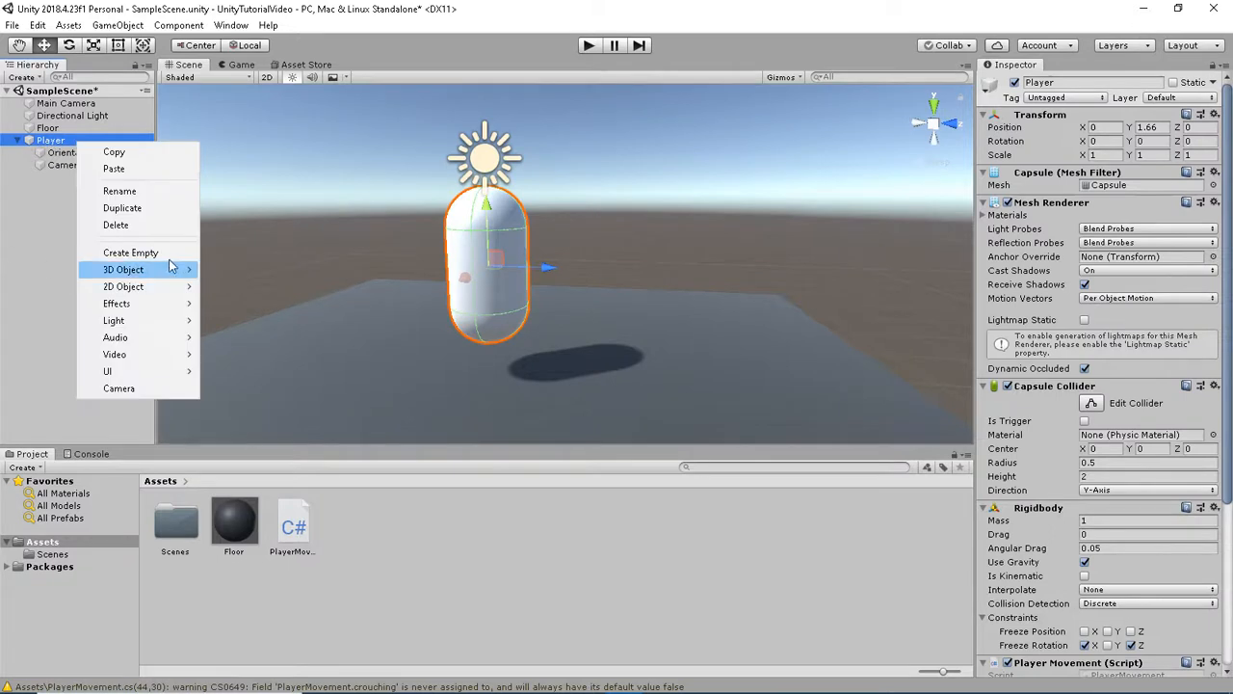
pyautogui.click(135, 253)
pyautogui.click(1073, 81)
pyautogui.press('BackSpace')
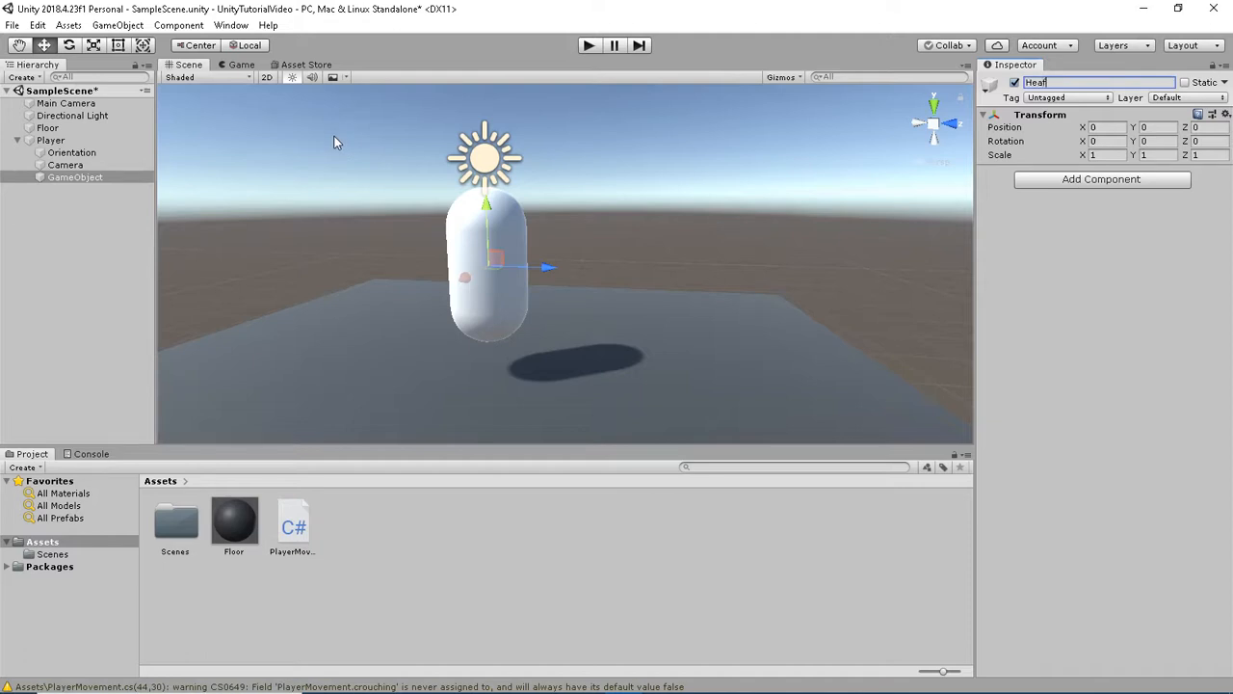
pyautogui.click(848, 193)
pyautogui.moveTo(848, 192); pyautogui.dragTo(809, 200, button='right')
# Move the Player's Camera child object up inside the capsule, to Y 0.58
pyautogui.click(43, 144)
pyautogui.click(48, 165)
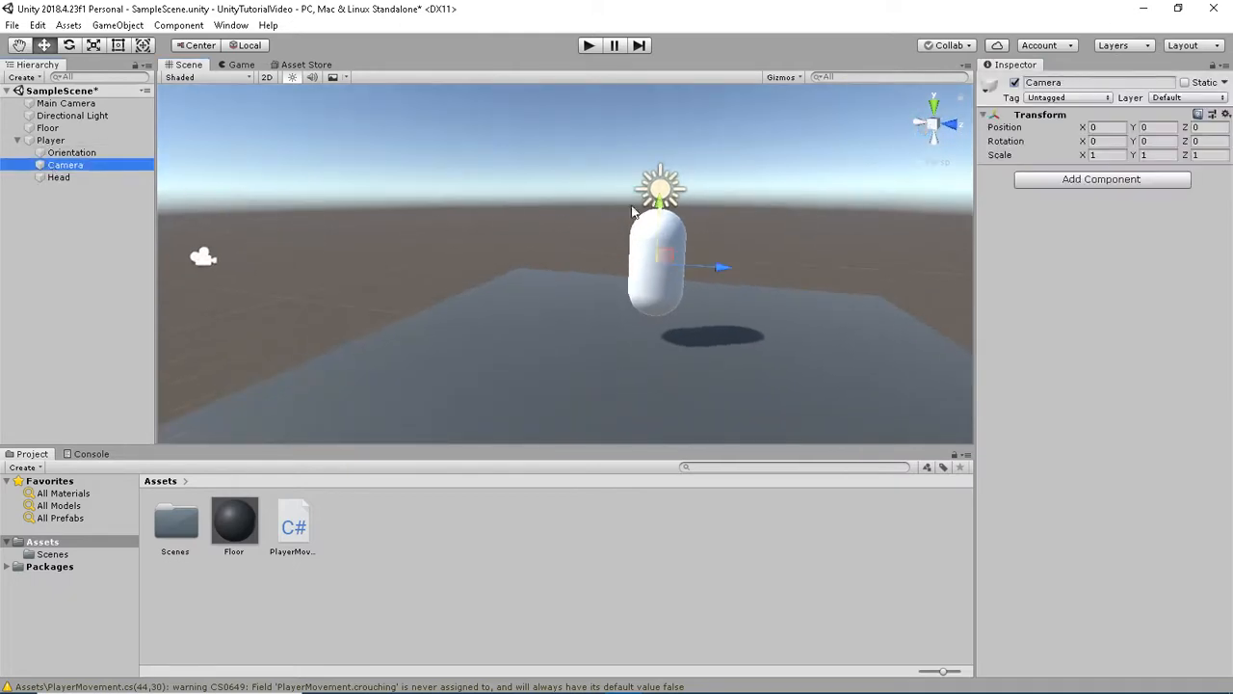
pyautogui.moveTo(665, 198); pyautogui.dragTo(661, 165)
pyautogui.moveTo(660, 164); pyautogui.dragTo(549, 159, button='right')
# Move the Head child object up toward the top of the Player capsule
pyautogui.click(87, 178)
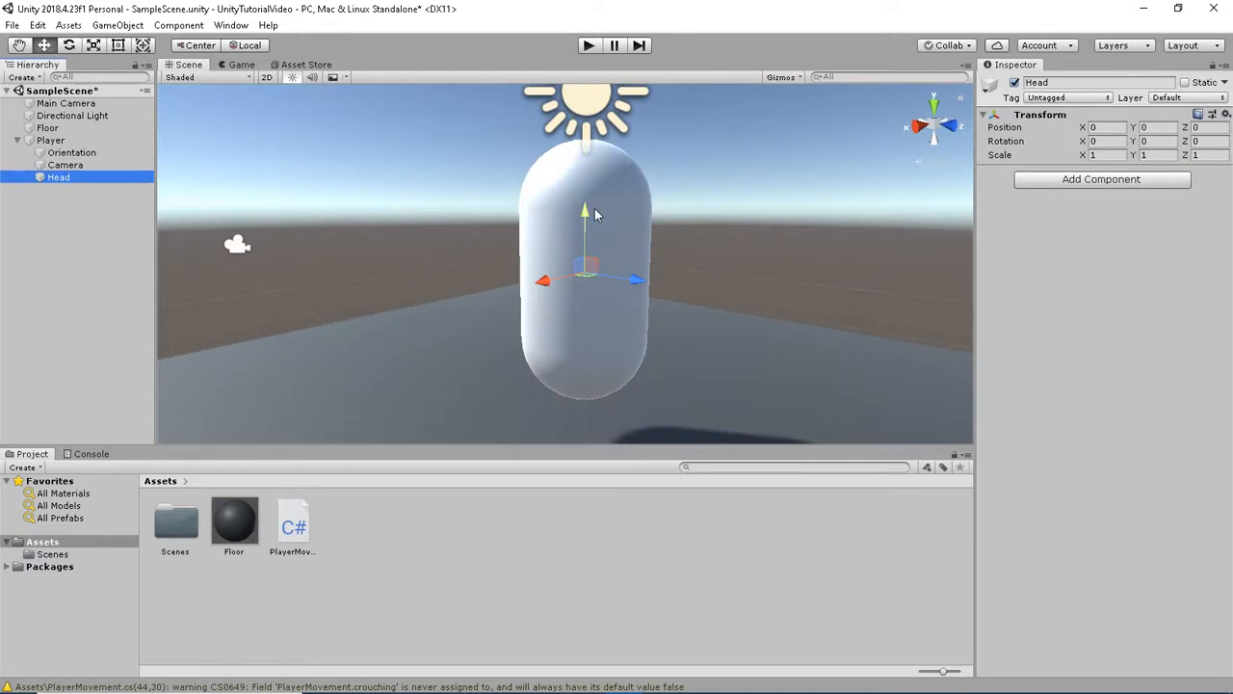
pyautogui.moveTo(594, 214); pyautogui.dragTo(669, 138)
pyautogui.moveTo(669, 138); pyautogui.dragTo(706, 205, button='right')
# Move the Main Camera into the upper part of the Player capsule, to Y 2.2 and Z 0.02
pyautogui.click(196, 234)
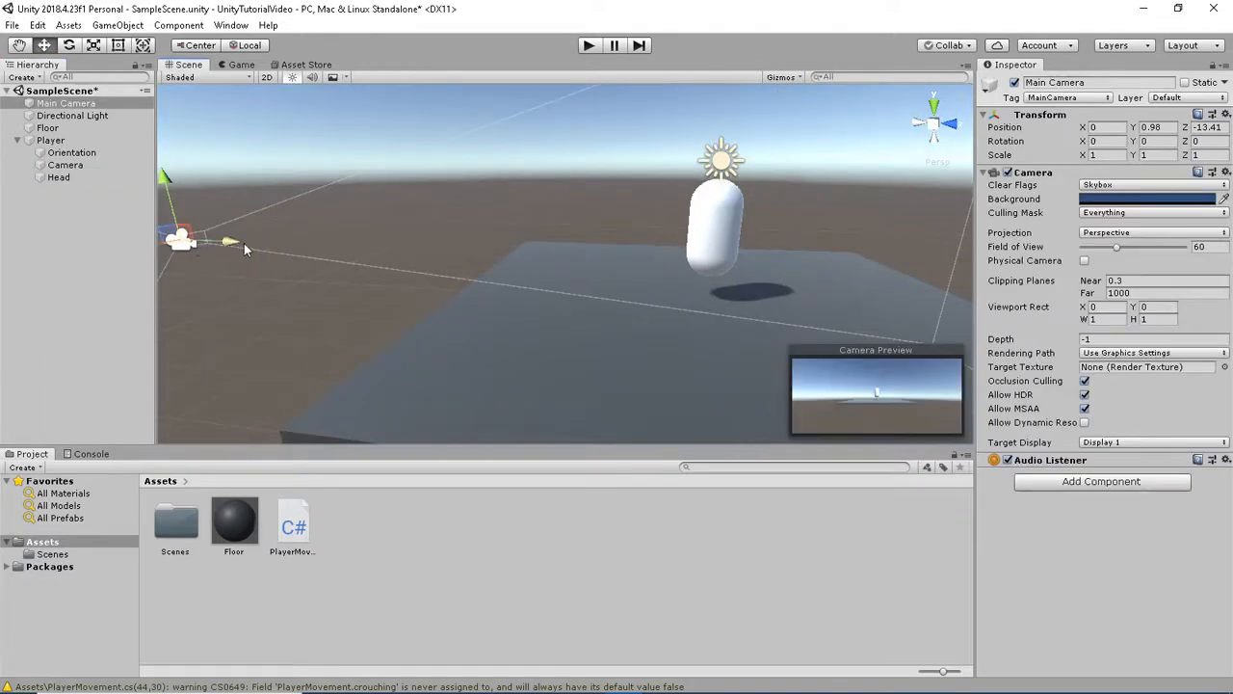
pyautogui.moveTo(244, 243); pyautogui.dragTo(650, 289)
pyautogui.moveTo(716, 201); pyautogui.dragTo(720, 144)
pyautogui.moveTo(720, 147); pyautogui.dragTo(395, 131, button='right')
pyautogui.press('d')
pyautogui.press('d')
pyautogui.moveTo(761, 225); pyautogui.dragTo(263, 211, button='right')
pyautogui.press('s')
pyautogui.press('w')
pyautogui.press('s')
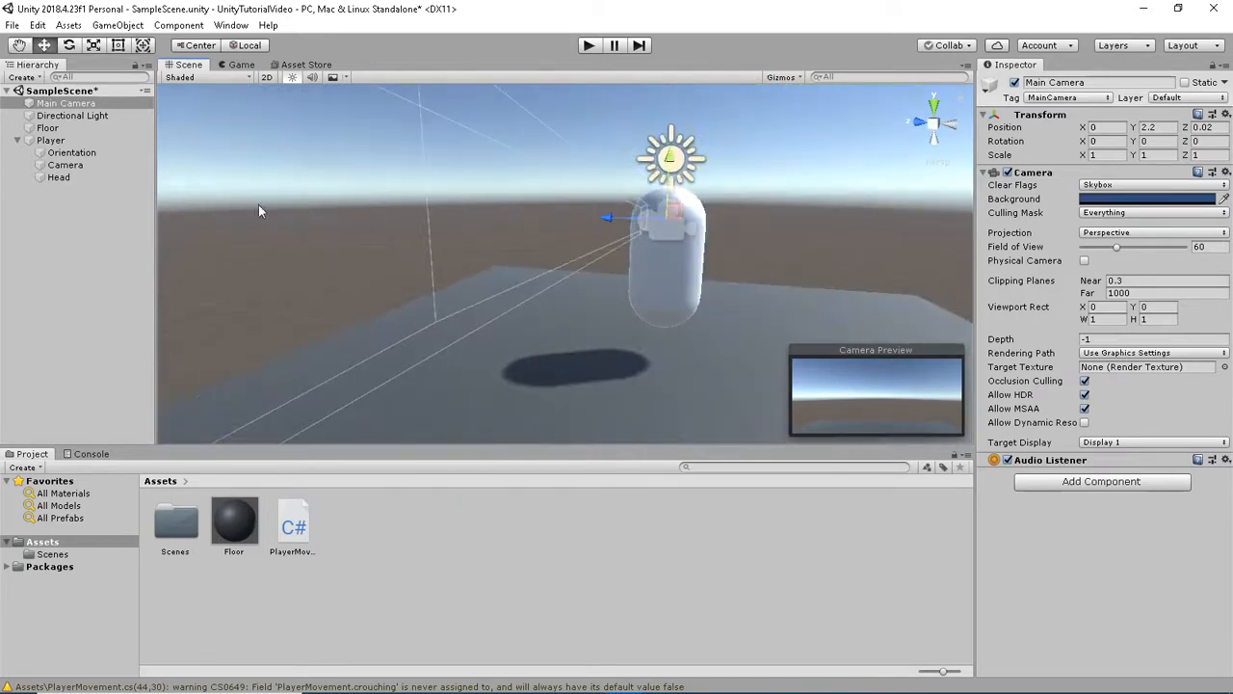
# Parent the Main Camera to the Player's Camera child object in the hierarchy
pyautogui.moveTo(67, 104); pyautogui.dragTo(67, 166)
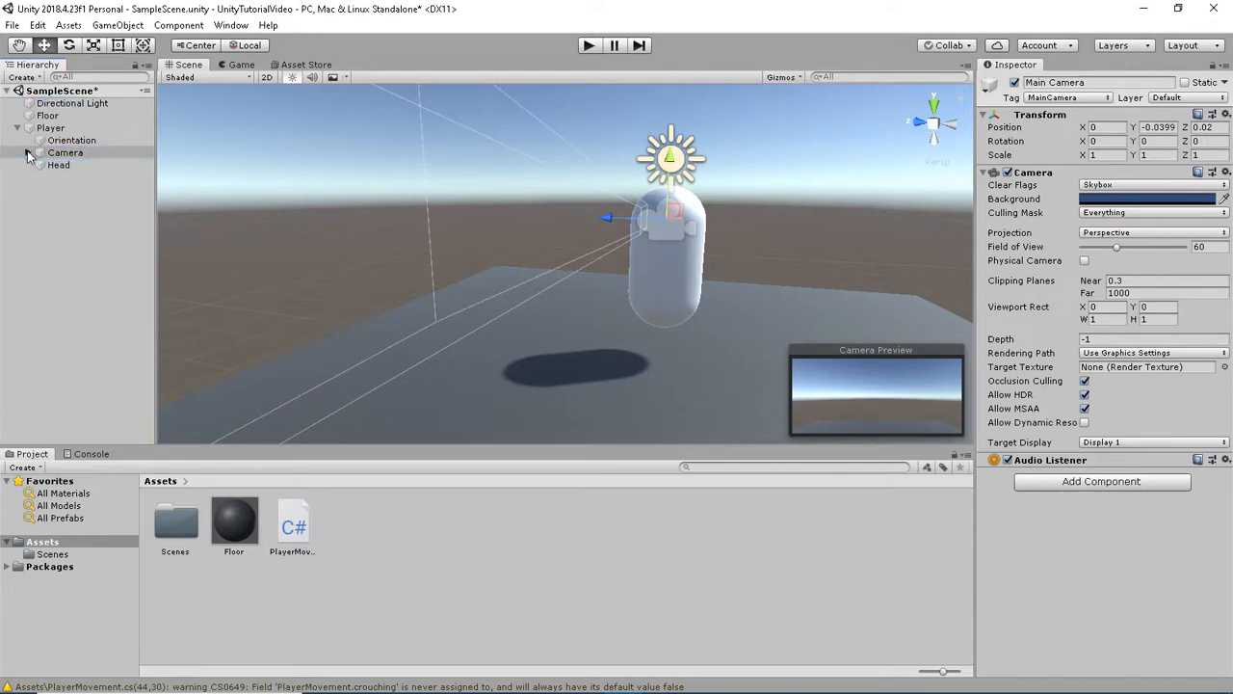
pyautogui.click(76, 287)
pyautogui.click(72, 153)
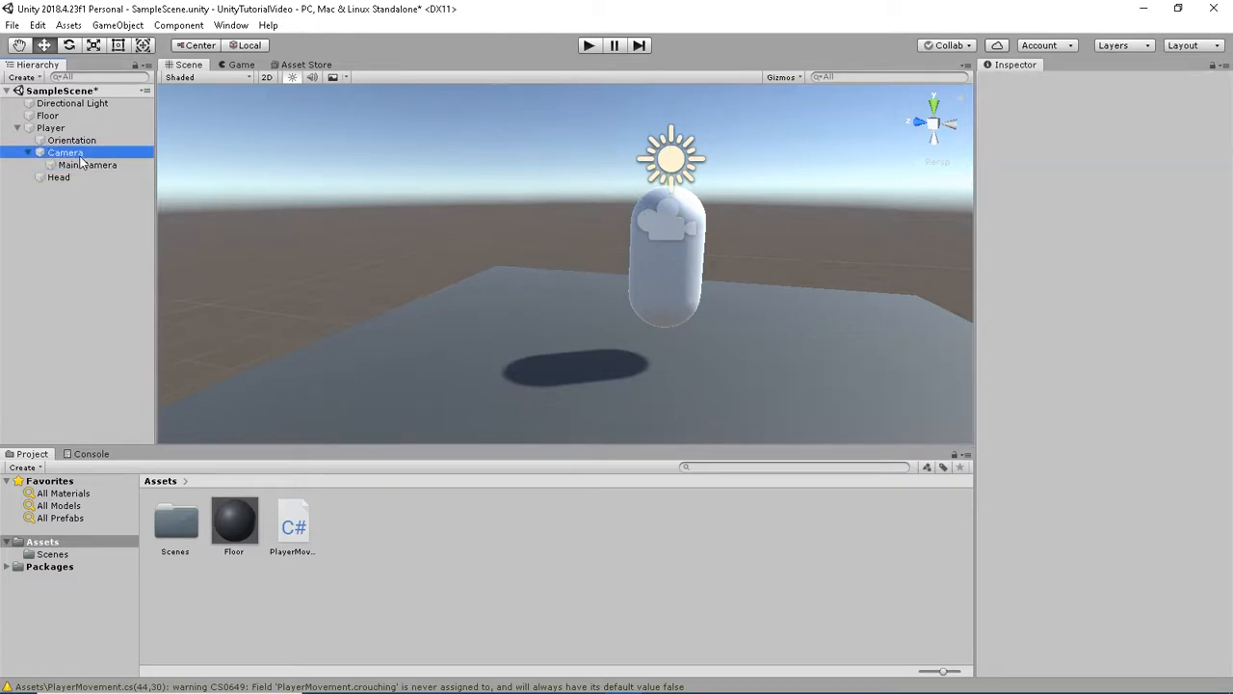
# Import the MoveCamera.cs script into the project's Assets folder as a new asset
pyautogui.rightClick(340, 511)
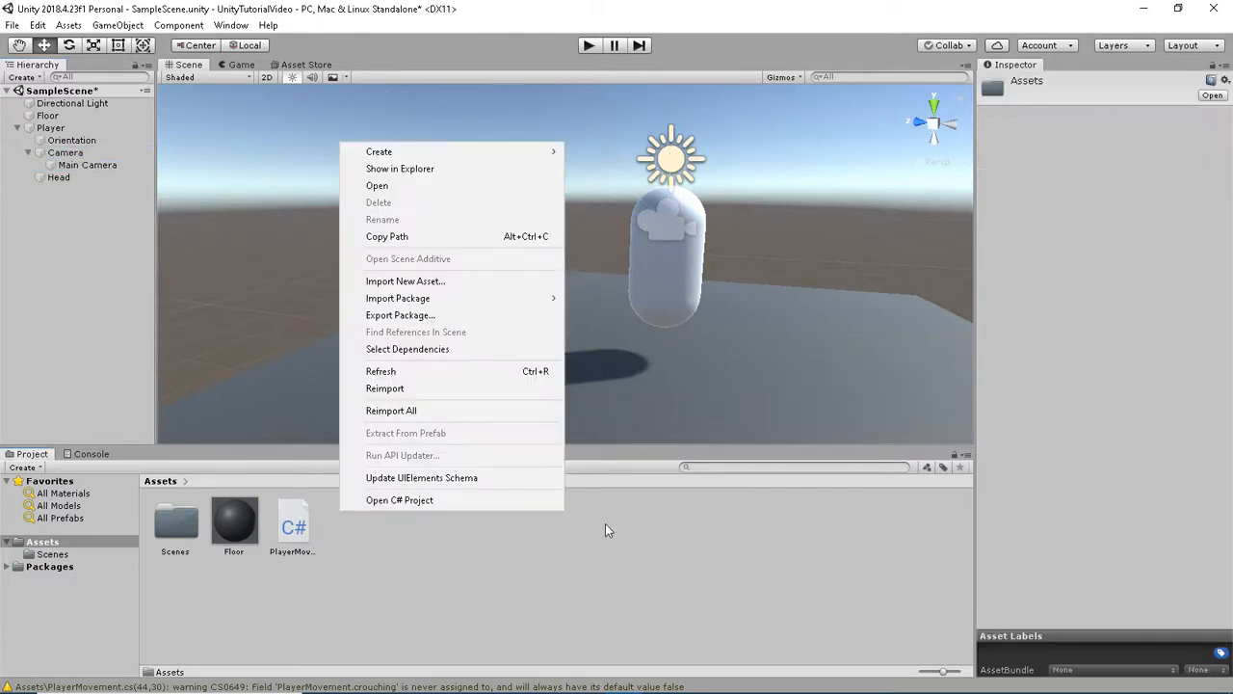
pyautogui.click(420, 281)
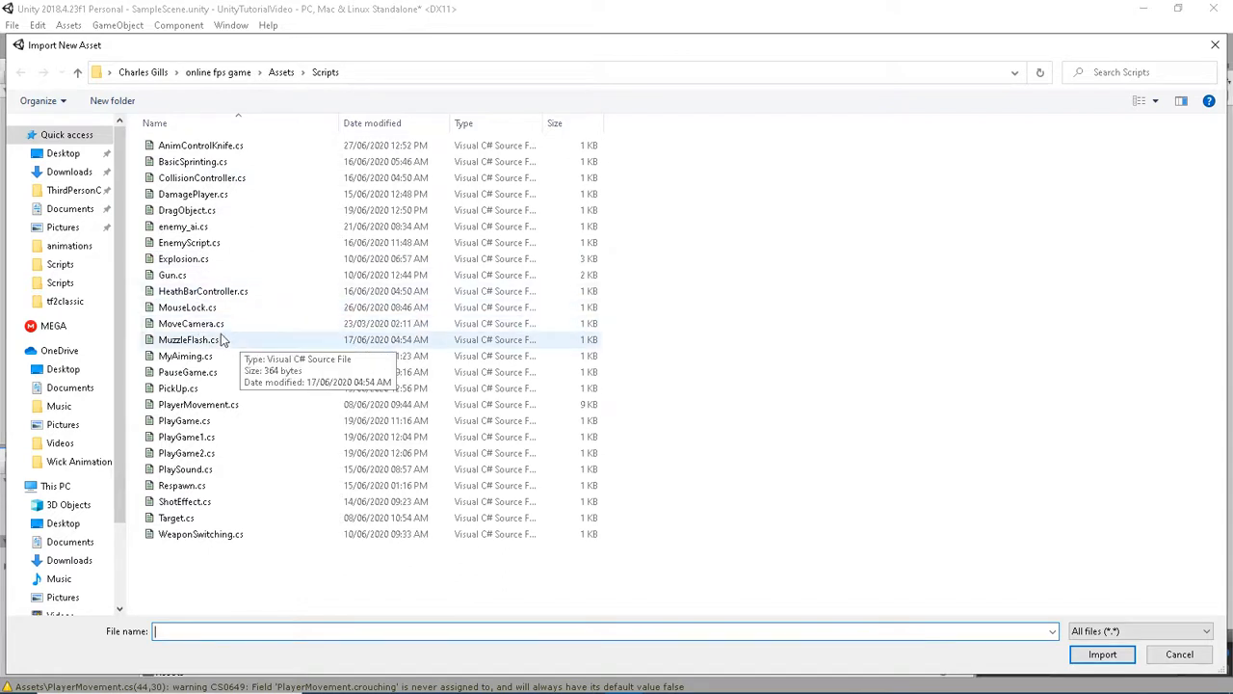
pyautogui.doubleClick(204, 325)
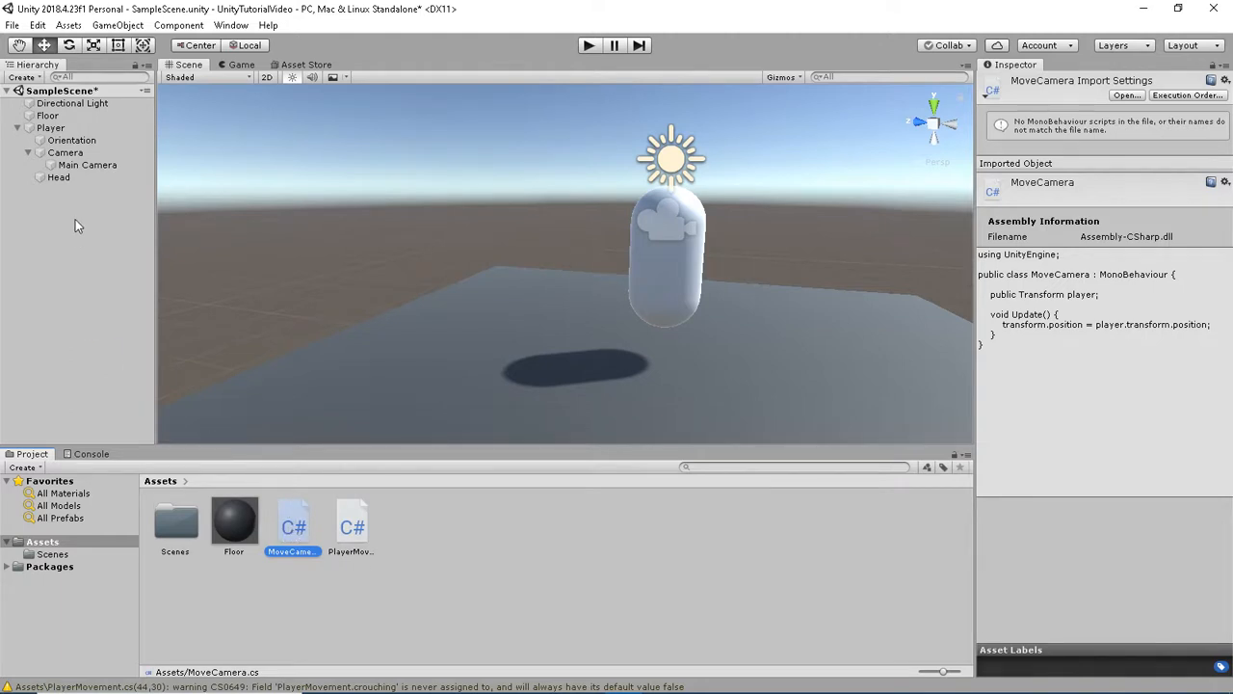
# Add the MoveCamera script to the Camera child object and collapse that object in the hierarchy
pyautogui.moveTo(229, 425); pyautogui.dragTo(94, 156)
pyautogui.moveTo(293, 198)
pyautogui.mouseDown(button='right')
pyautogui.moveTo(355, 199)
pyautogui.moveTo(289, 200)
pyautogui.mouseUp(button='right')
pyautogui.press('w')
pyautogui.press('s')
pyautogui.click(38, 152)
pyautogui.click(28, 152)
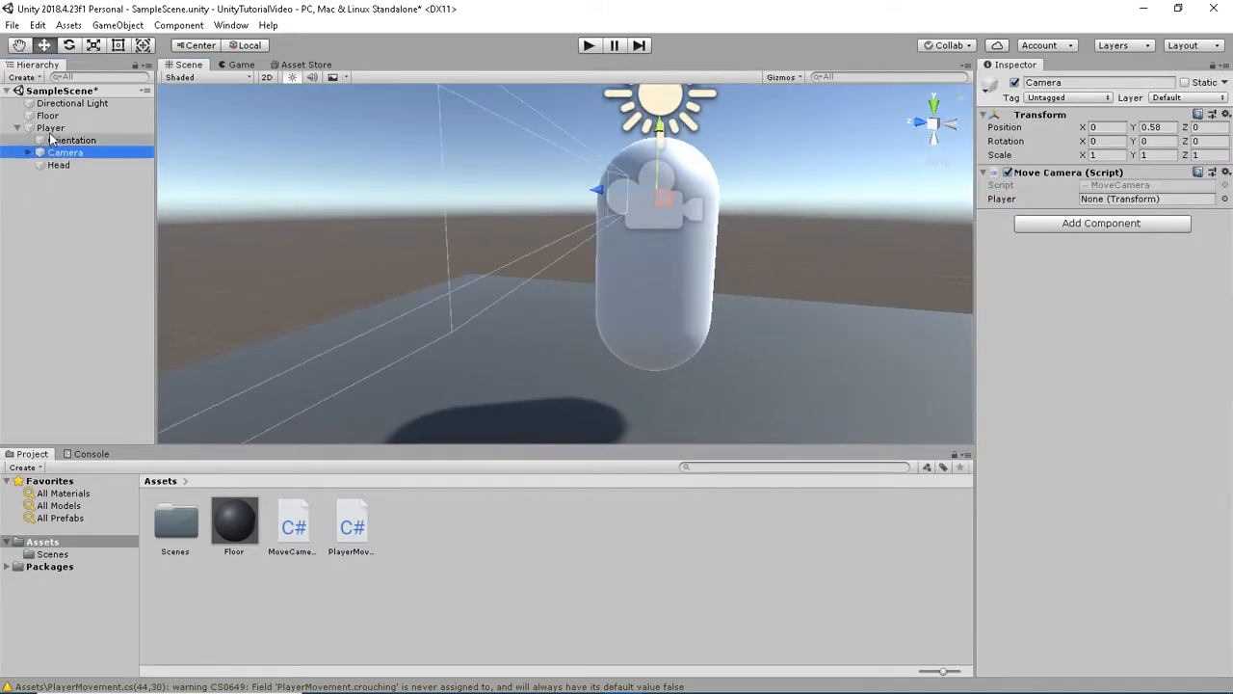
# Assign the Orientation child object to the Orientation reference of the Player's Player Movement script
pyautogui.click(50, 128)
pyautogui.scroll(-5, 1178, 450)
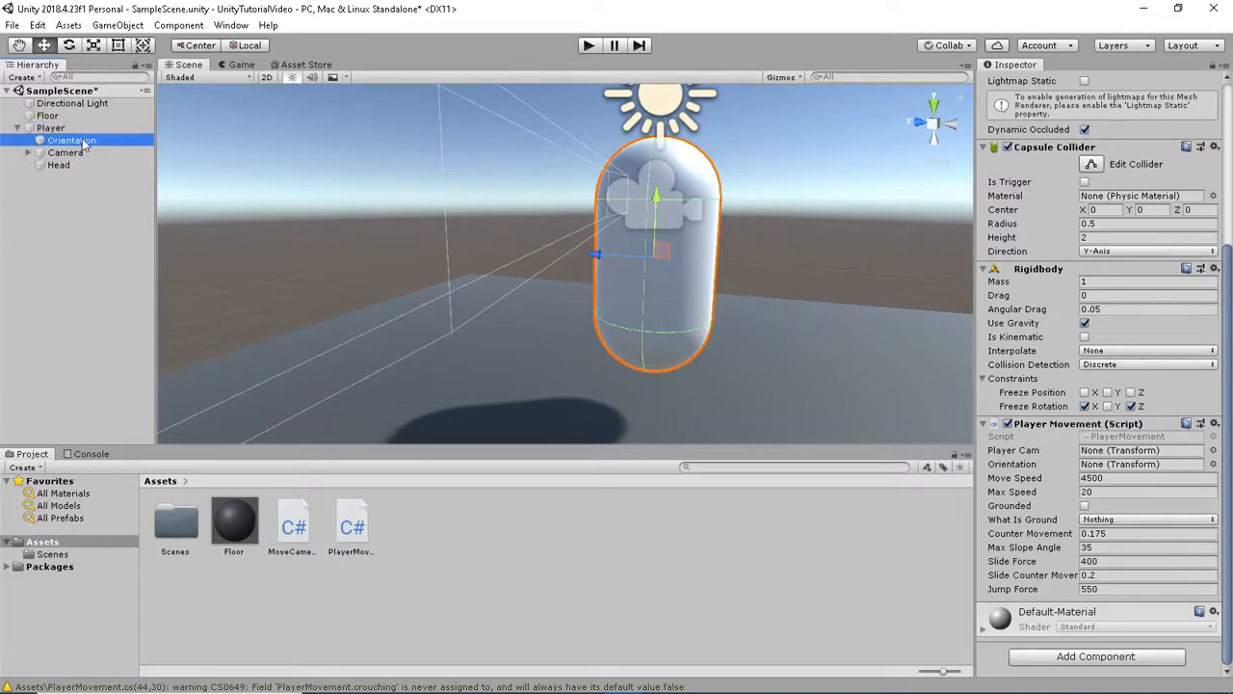
pyautogui.click(77, 139)
pyautogui.click(74, 129)
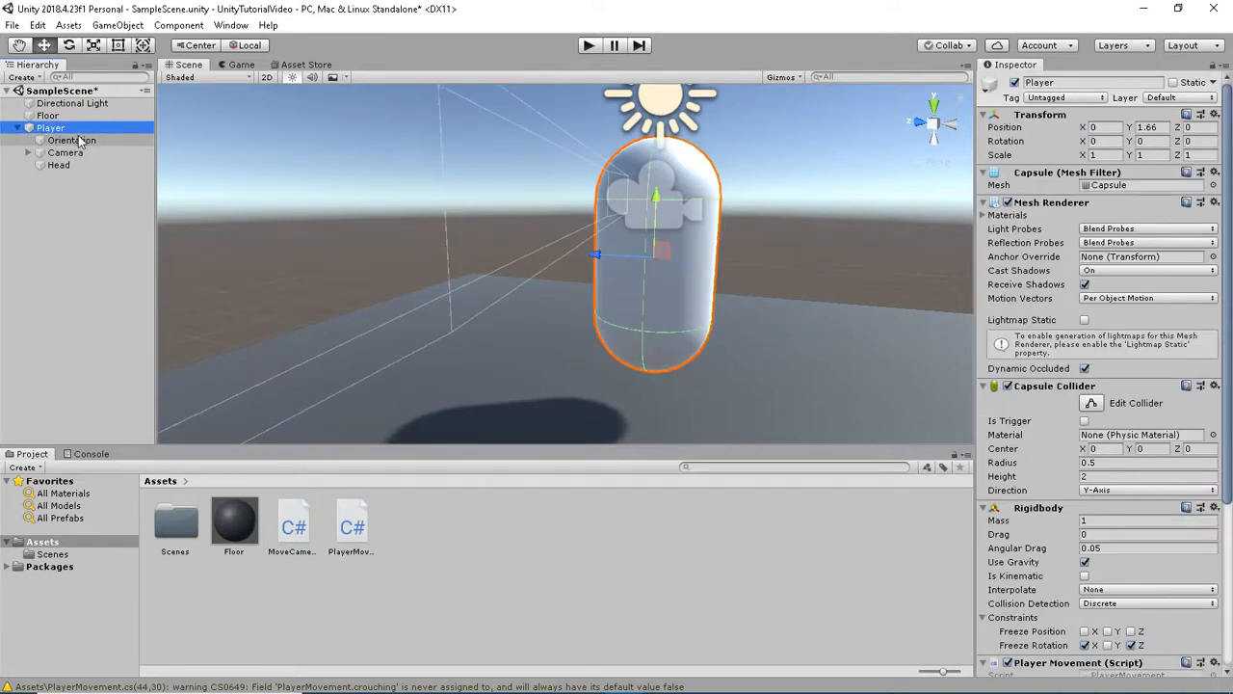
pyautogui.moveTo(88, 141); pyautogui.dragTo(1109, 621)
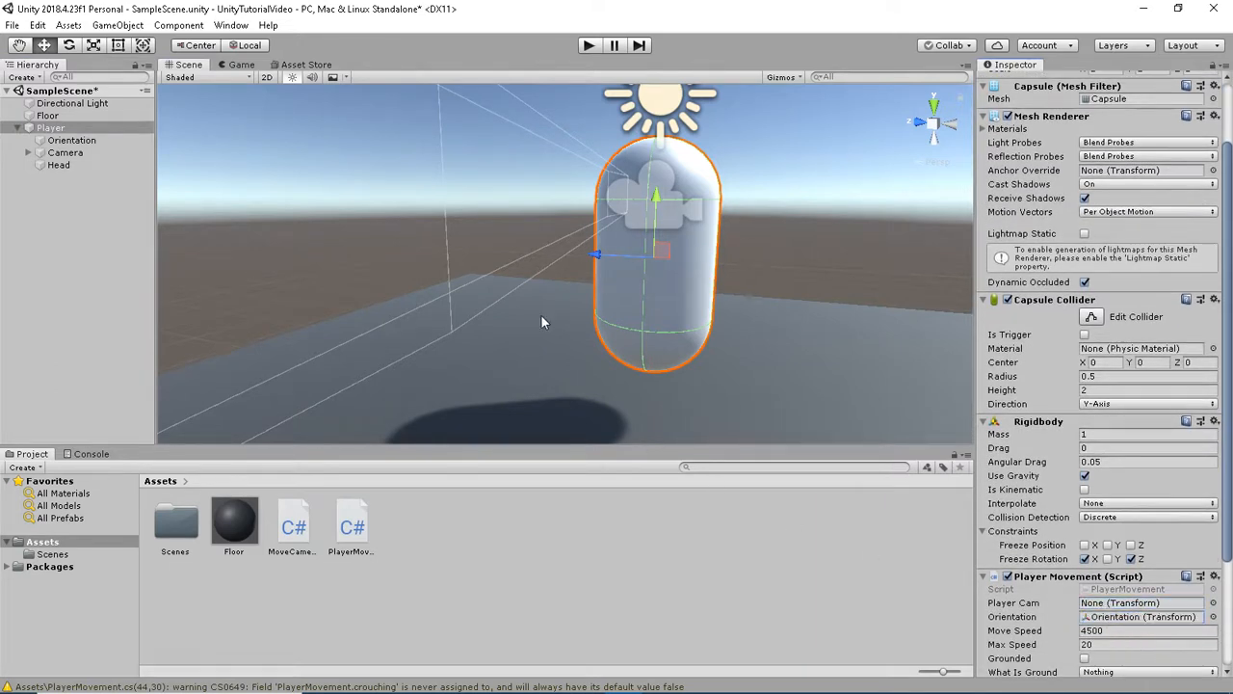
# Assign the Camera child object to the Player Cam reference of the Player's Player Movement script
pyautogui.click(65, 141)
pyautogui.click(77, 129)
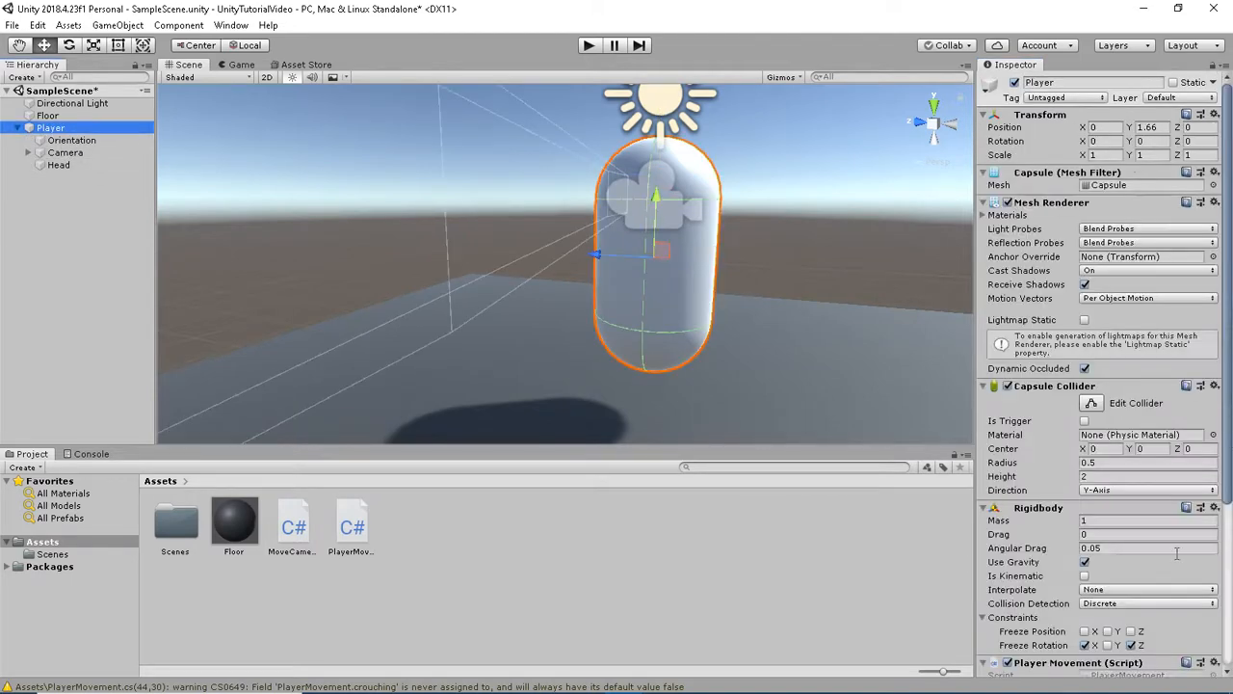
pyautogui.scroll(-3, 1176, 553)
pyautogui.scroll(-1, 1026, 487)
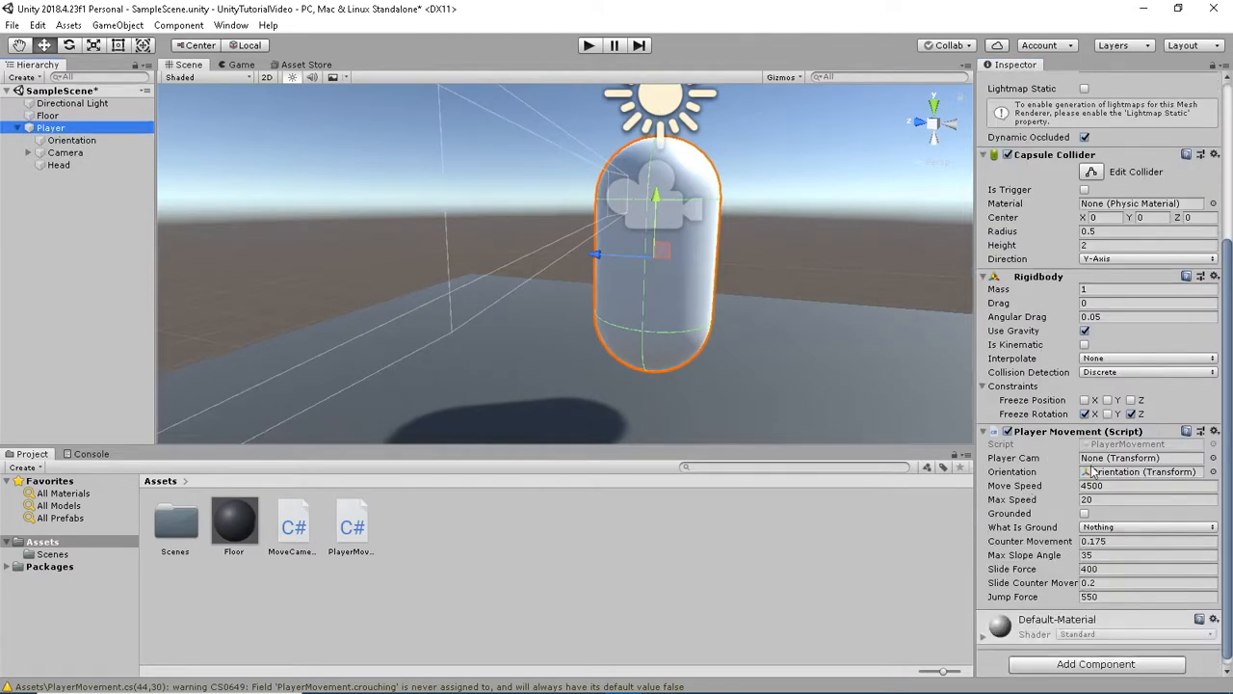
pyautogui.moveTo(64, 153); pyautogui.dragTo(1129, 456)
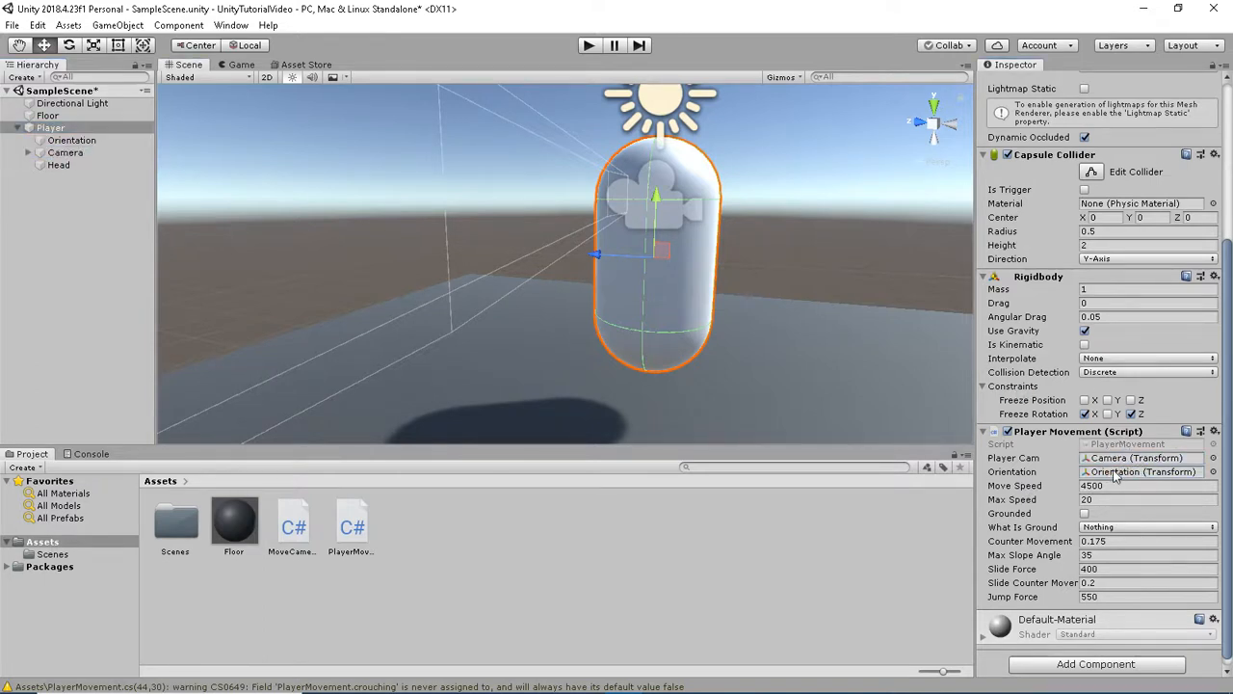
pyautogui.click(28, 152)
pyautogui.click(28, 152)
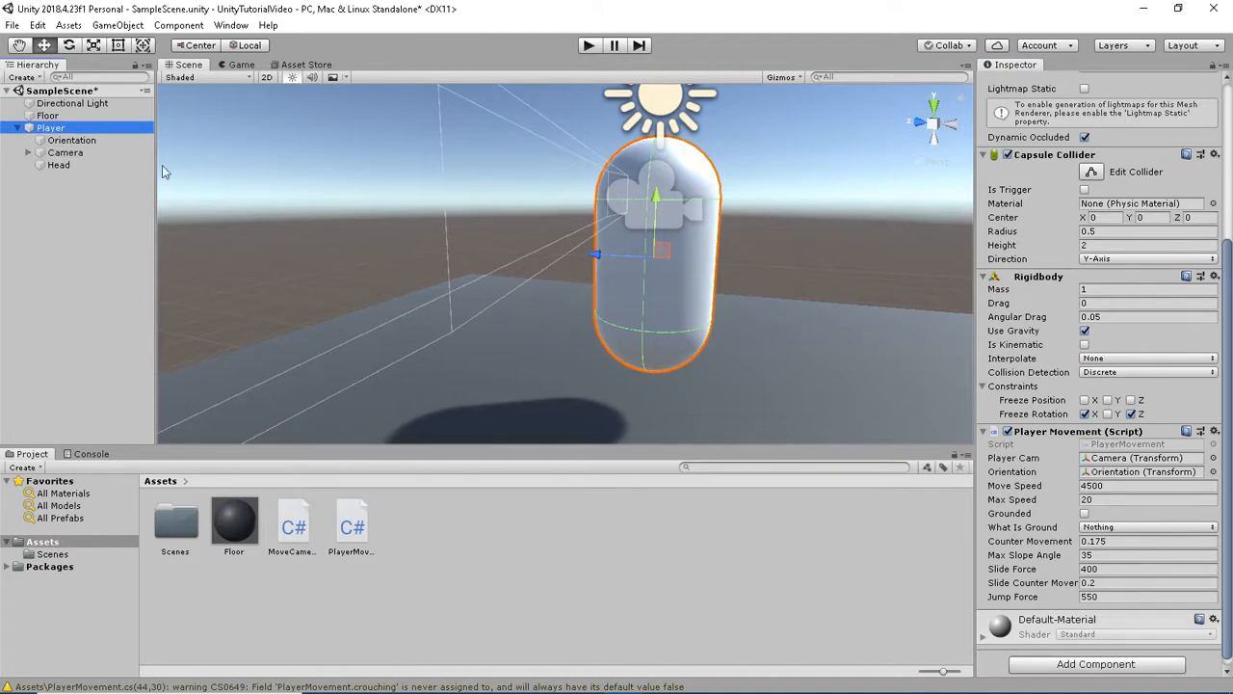
# Check the Camera object's script settings, the Player's Player Movement settings, and the Player's placement above the Floor
pyautogui.click(77, 154)
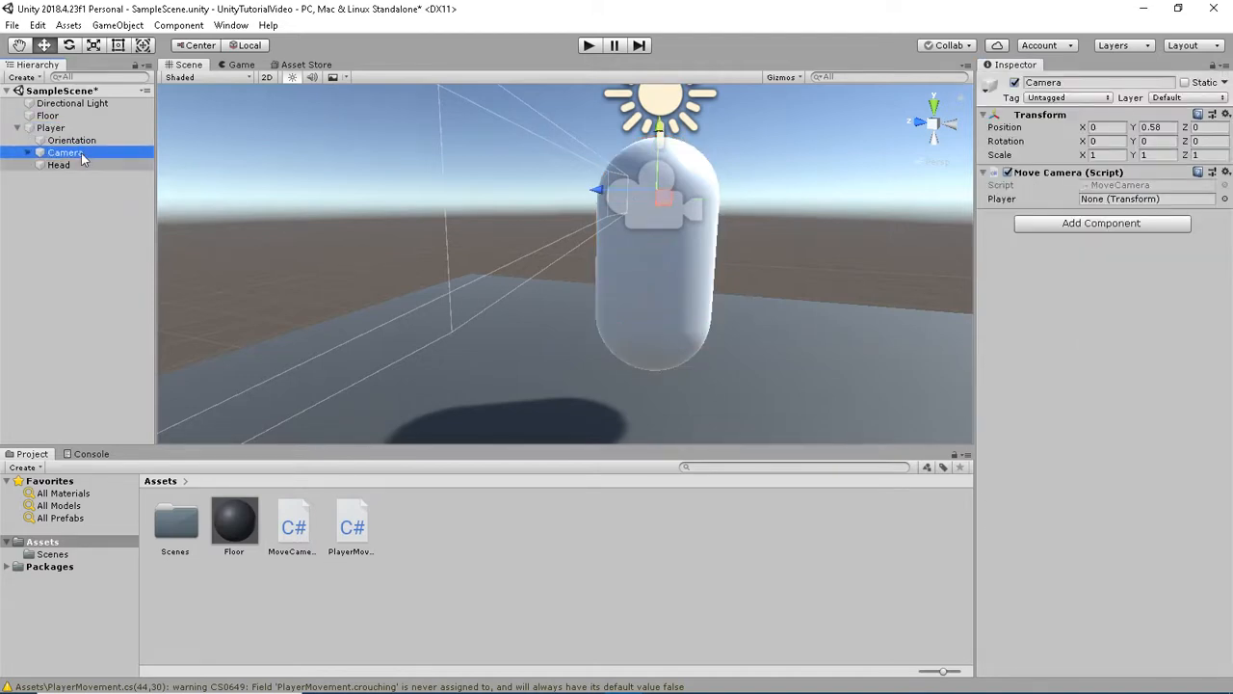
pyautogui.click(53, 127)
pyautogui.scroll(-3, 1122, 635)
pyautogui.scroll(-3, 1122, 635)
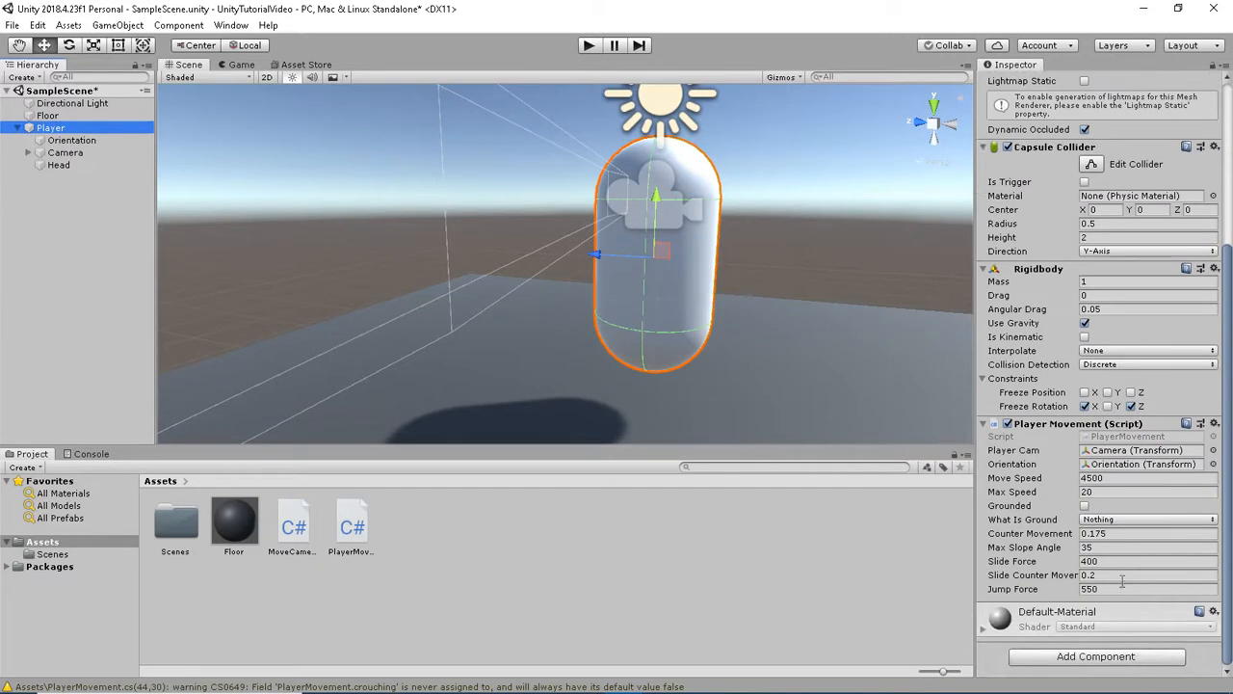
pyautogui.moveTo(819, 415); pyautogui.dragTo(902, 491, button='right')
pyautogui.press('s')
pyautogui.press('w')
pyautogui.moveTo(659, 288)
pyautogui.mouseDown(button='right')
pyautogui.moveTo(625, 277)
pyautogui.moveTo(685, 254)
pyautogui.moveTo(682, 272)
pyautogui.moveTo(645, 283)
pyautogui.mouseUp(button='right')
pyautogui.press('s')
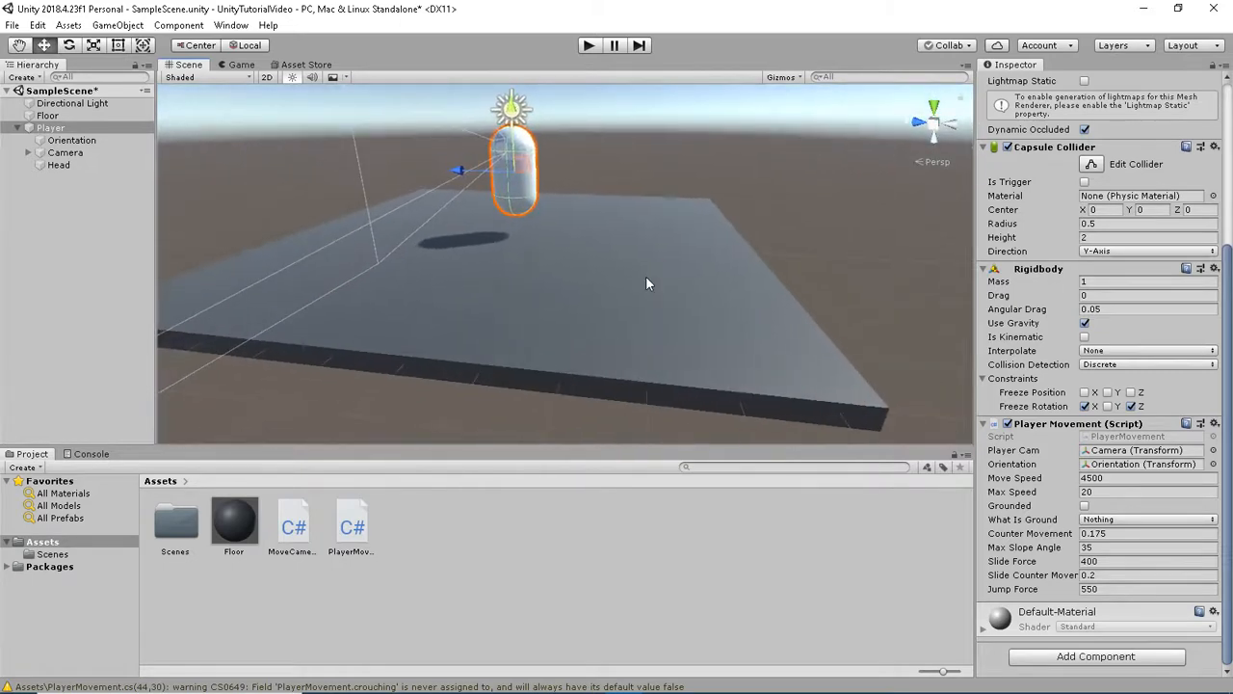
pyautogui.scroll(5, 994, 332)
pyautogui.scroll(-5, 1150, 316)
# Open the layer settings from the Floor object and rename User Layer 8 as Ground
pyautogui.click(885, 234)
pyautogui.click(699, 242)
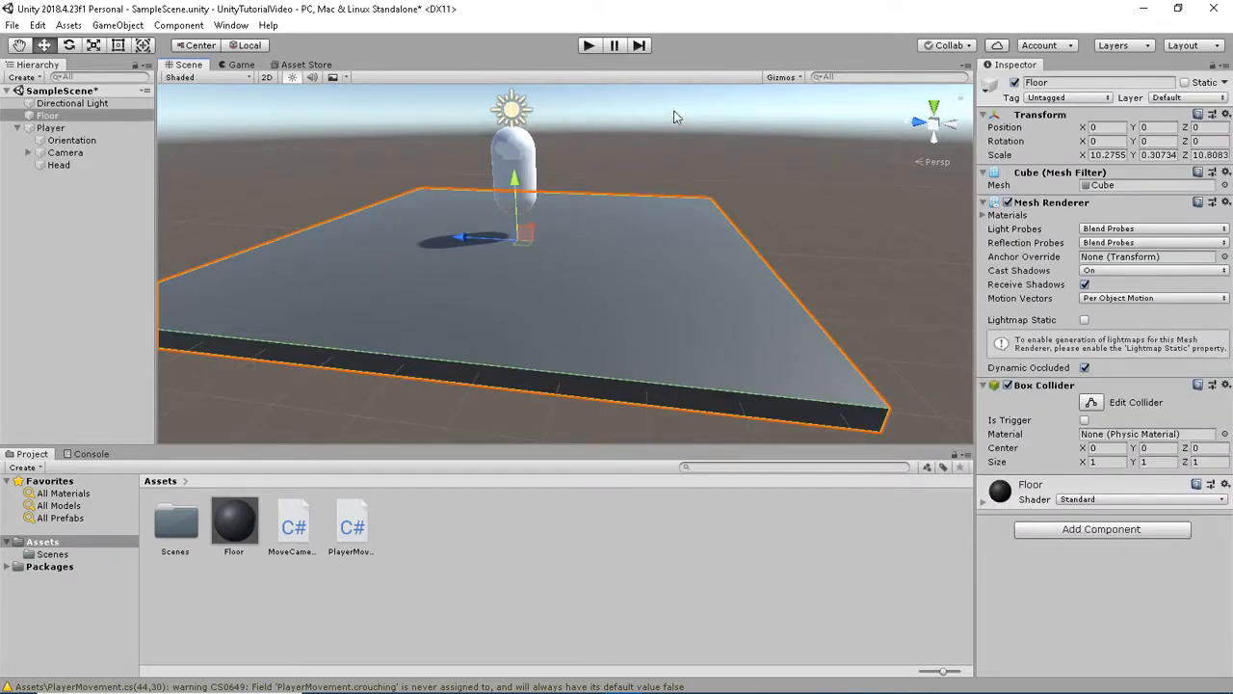
pyautogui.moveTo(677, 116); pyautogui.dragTo(761, 185, button='right')
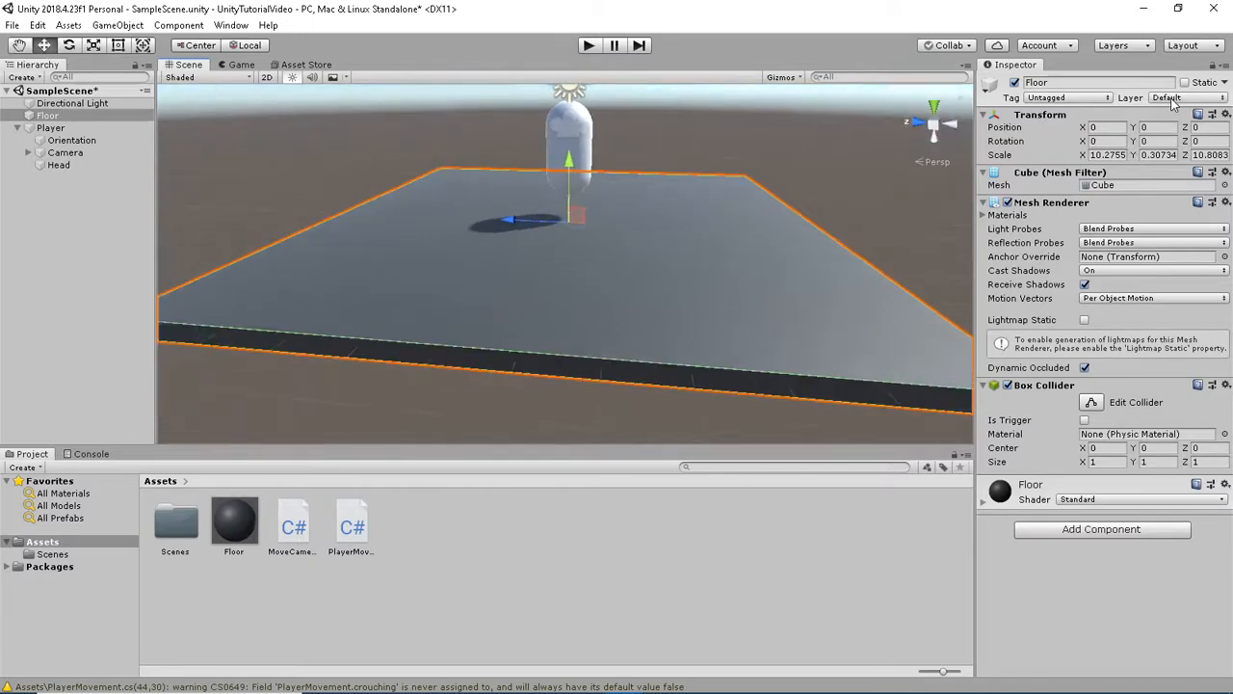
pyautogui.click(1171, 99)
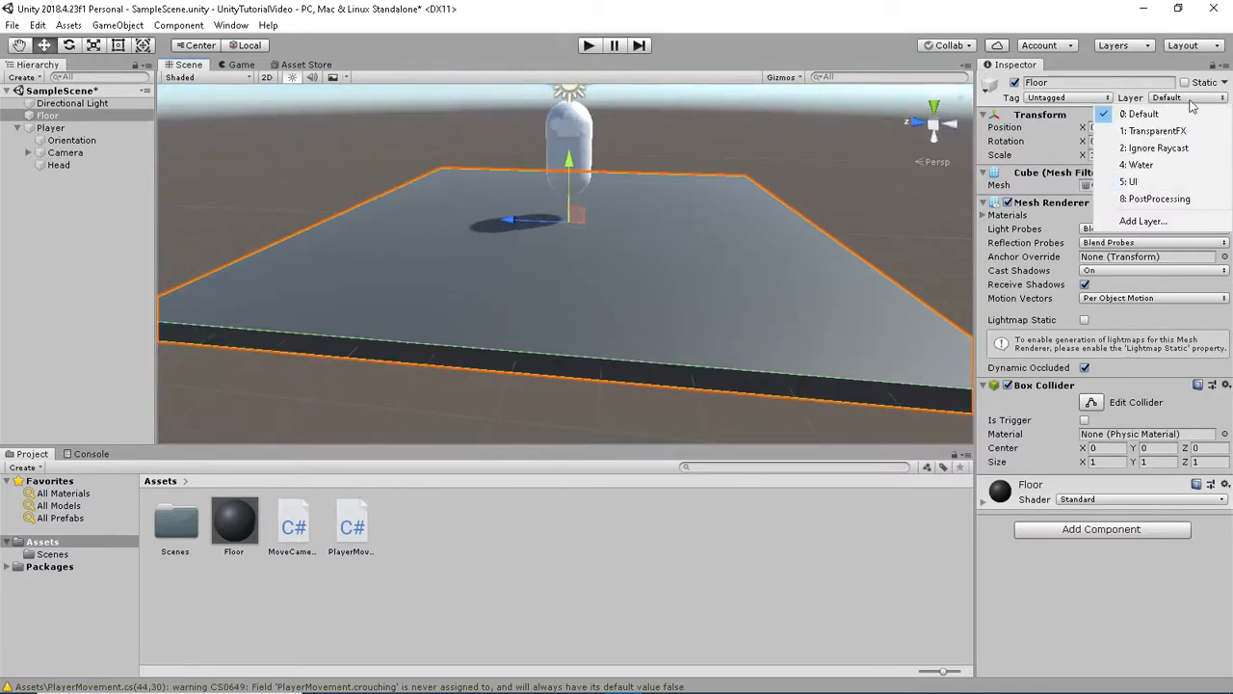
pyautogui.click(1146, 220)
pyautogui.click(1173, 271)
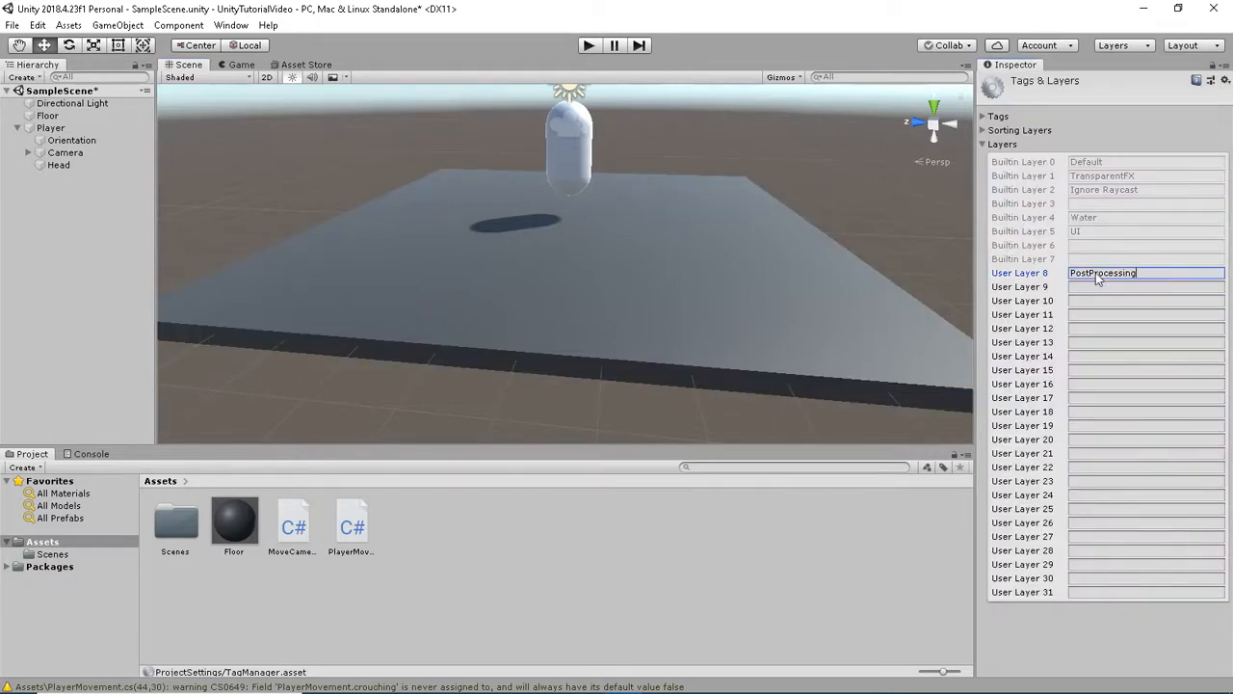
pyautogui.press('BackSpace')
pyautogui.press('BackSpace')
pyautogui.press('BackSpace')
pyautogui.press('BackSpace')
pyautogui.press('BackSpace')
pyautogui.write('round')
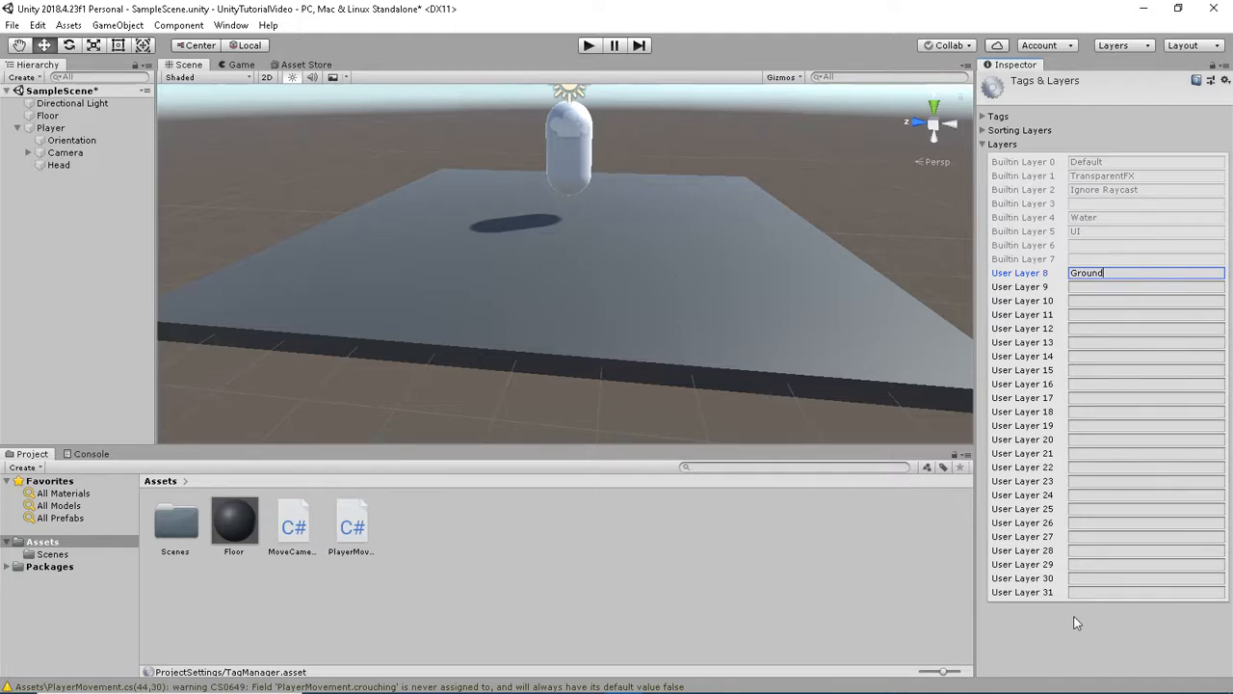
# Assign the Floor object to the Ground layer
pyautogui.click(27, 201)
pyautogui.click(676, 305)
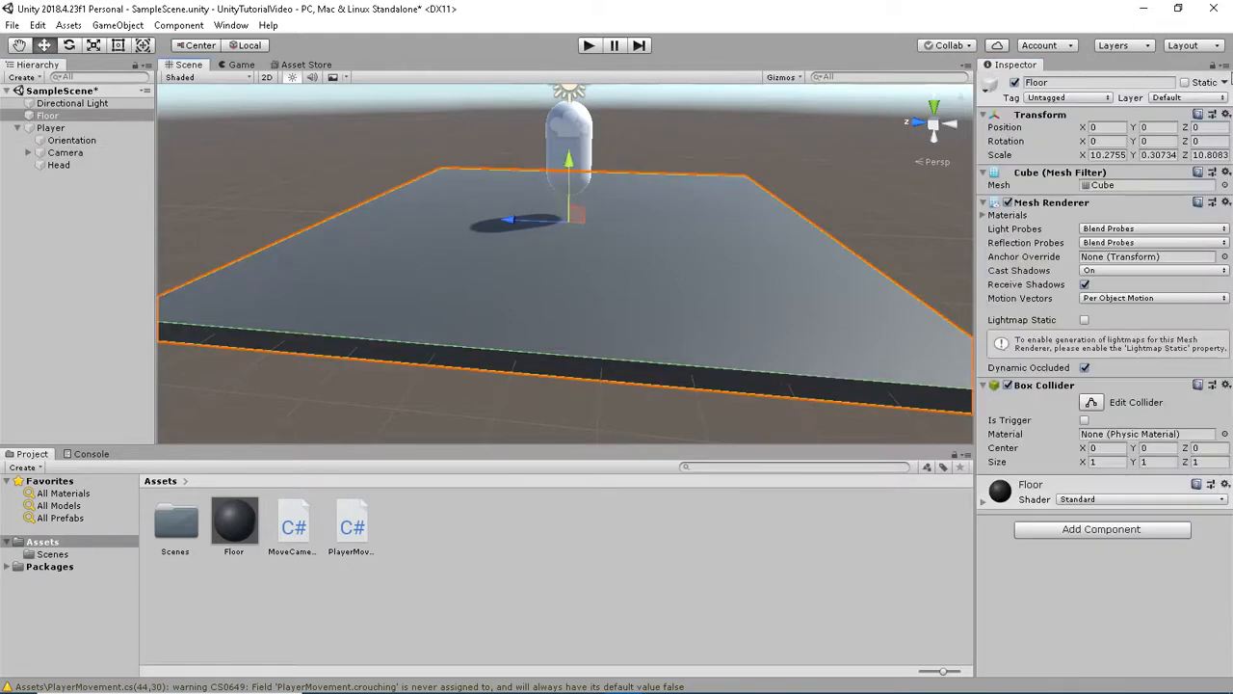
pyautogui.click(1186, 98)
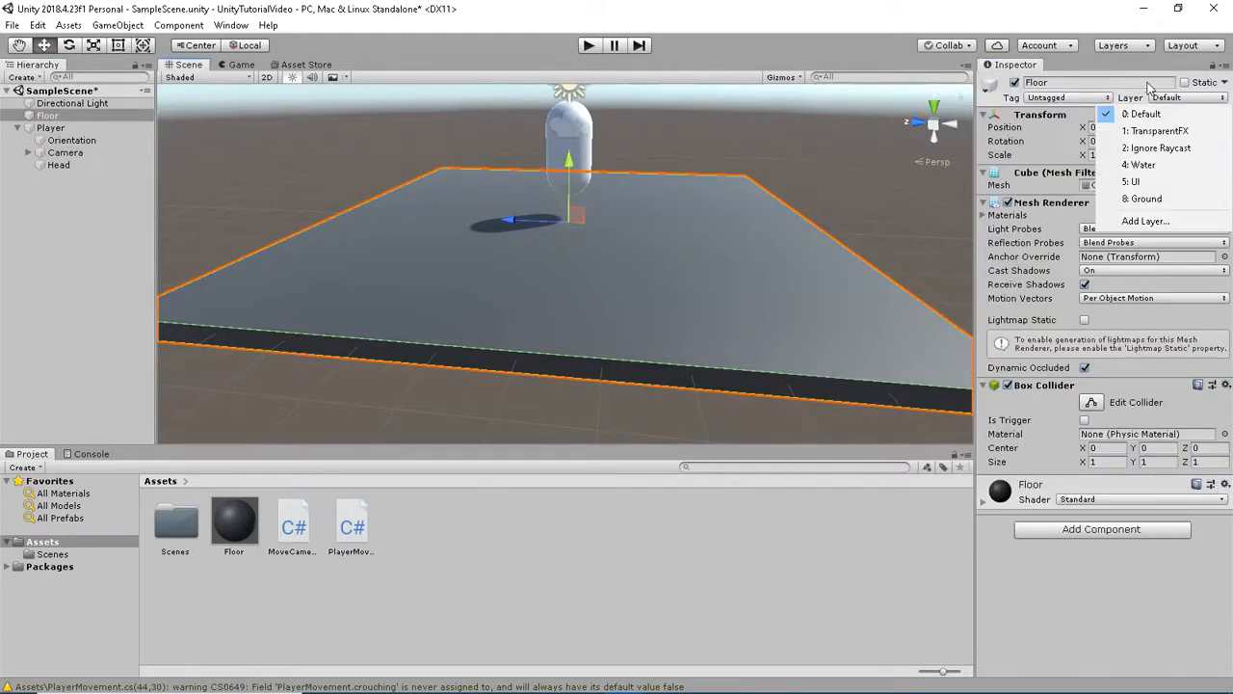
pyautogui.click(1146, 198)
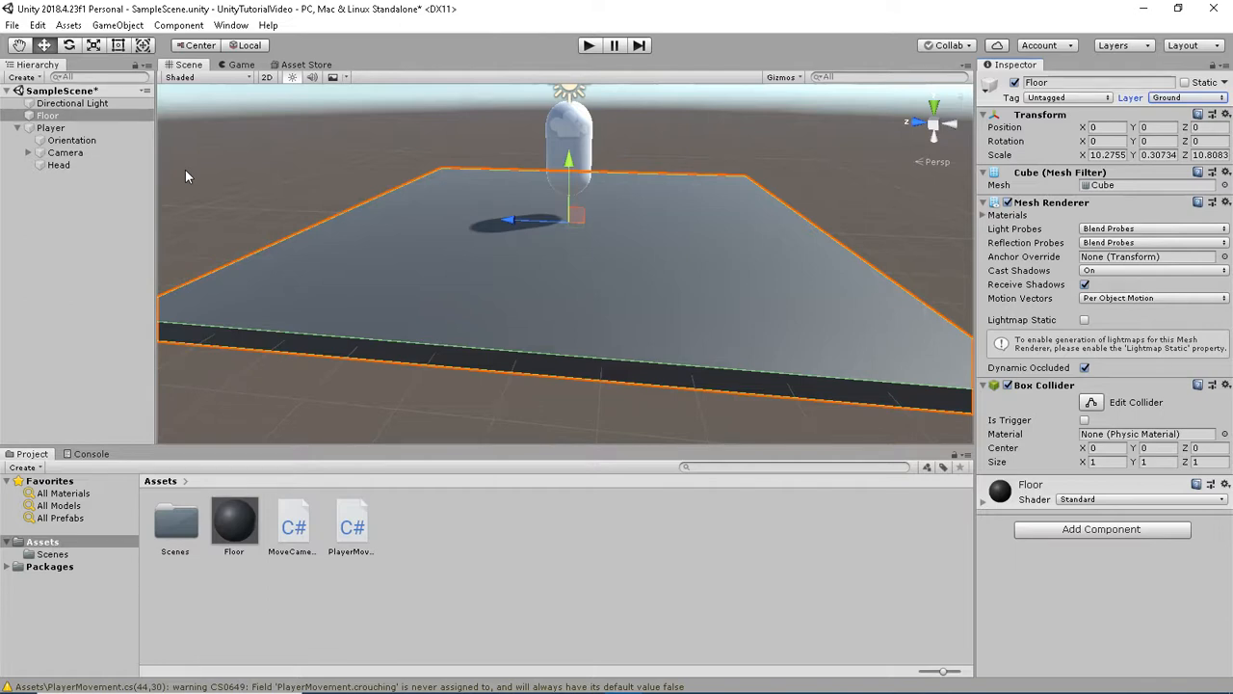
# Set What Is Ground to the Ground layer in the Player's Player Movement script
pyautogui.click(67, 128)
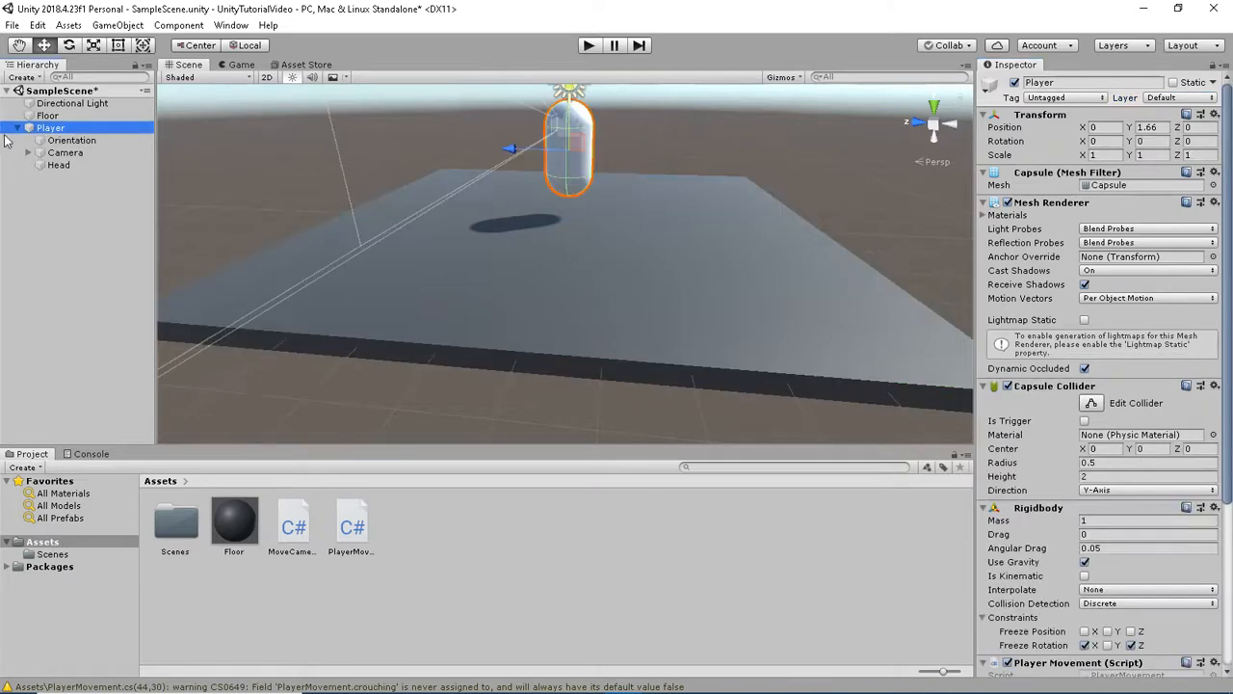
pyautogui.scroll(-5, 1157, 608)
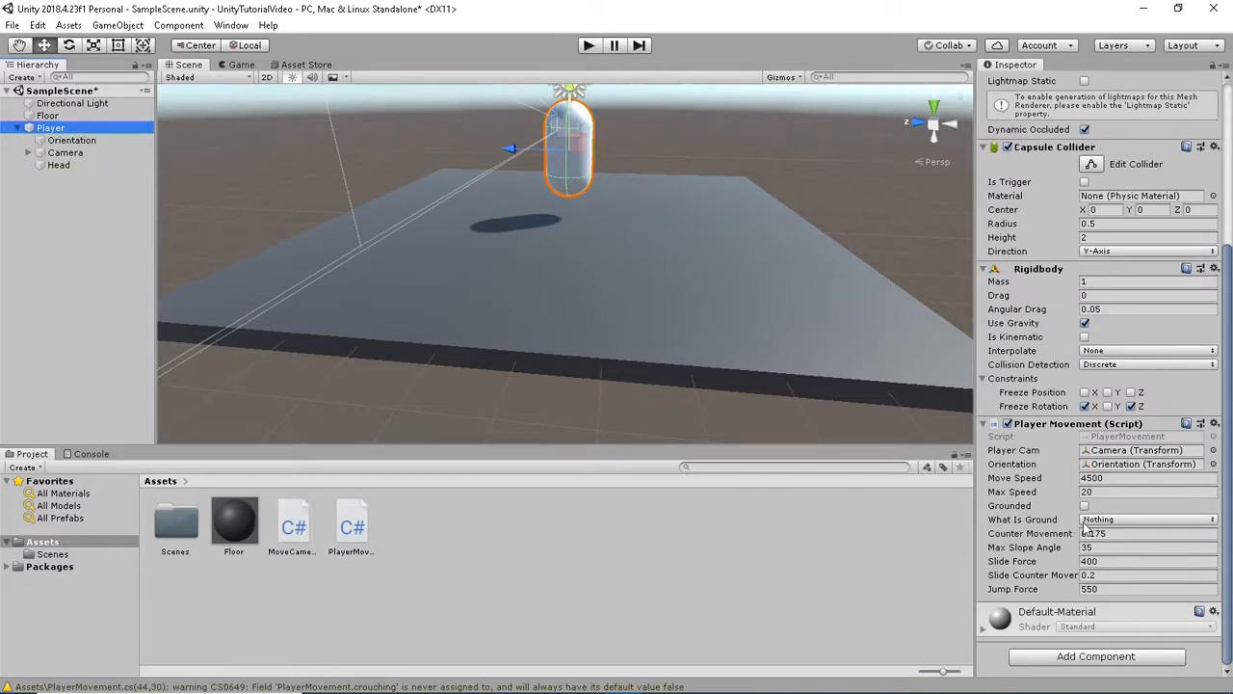
pyautogui.click(1087, 523)
pyautogui.click(1108, 654)
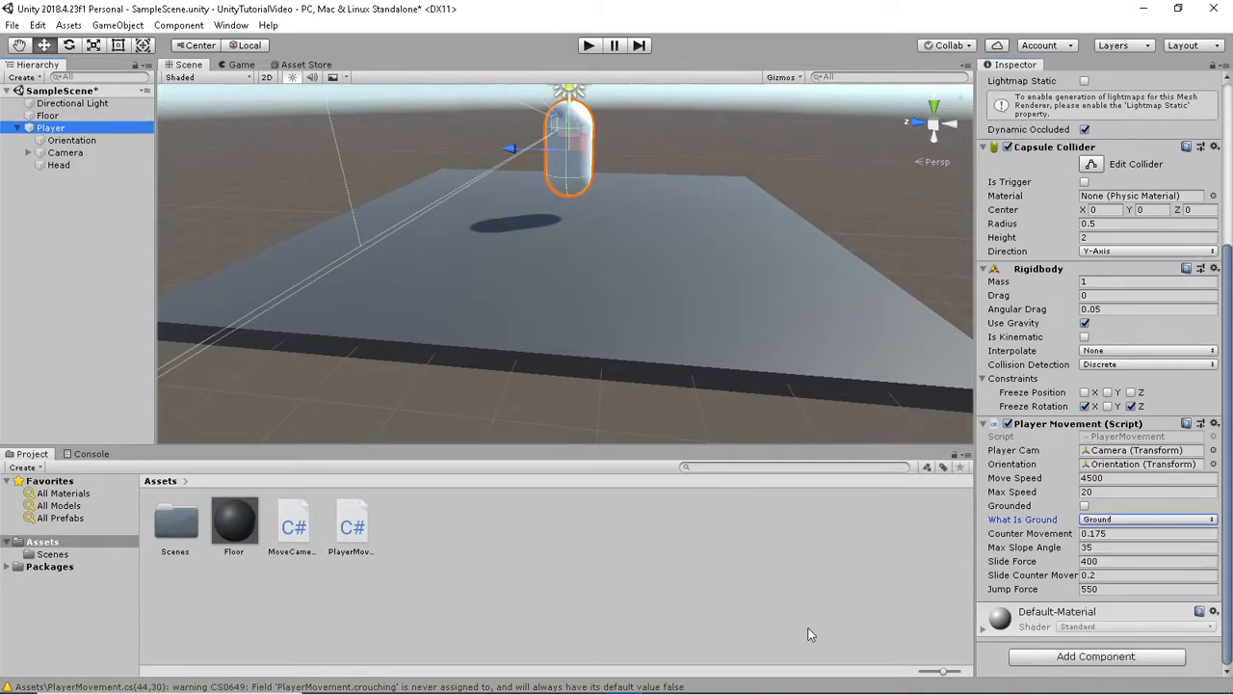
# Set the Jump Force of the Player's Player Movement script to 220
pyautogui.click(625, 281)
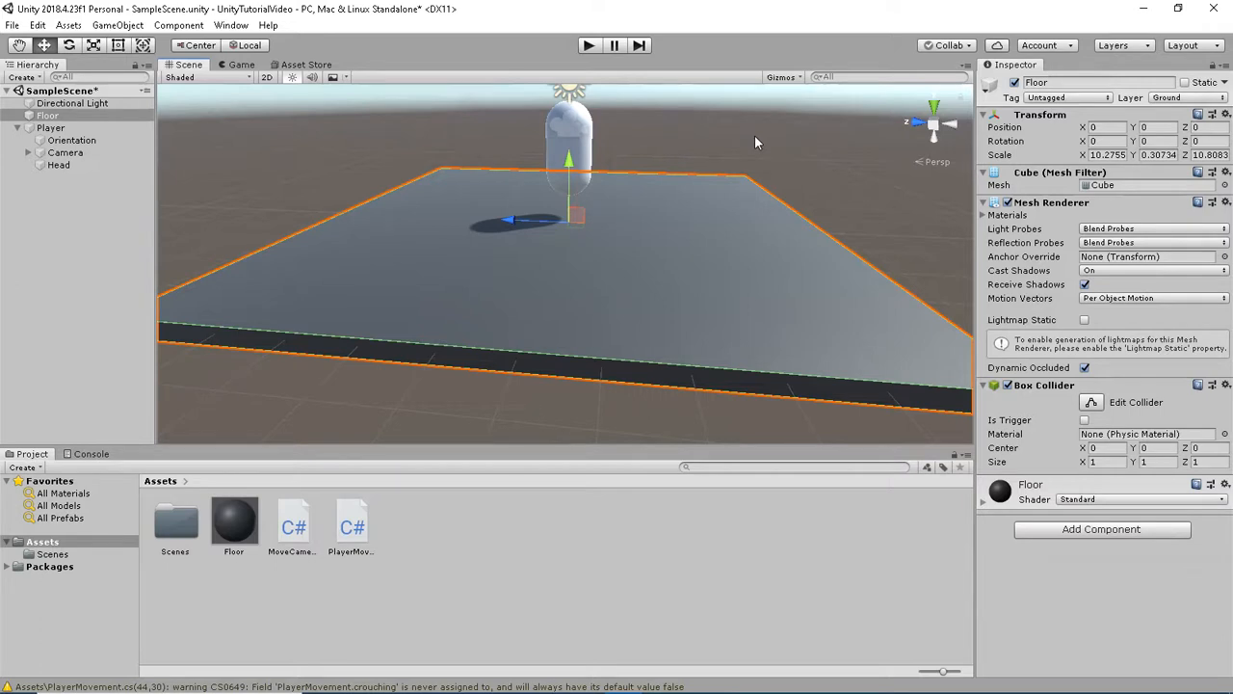
pyautogui.click(50, 127)
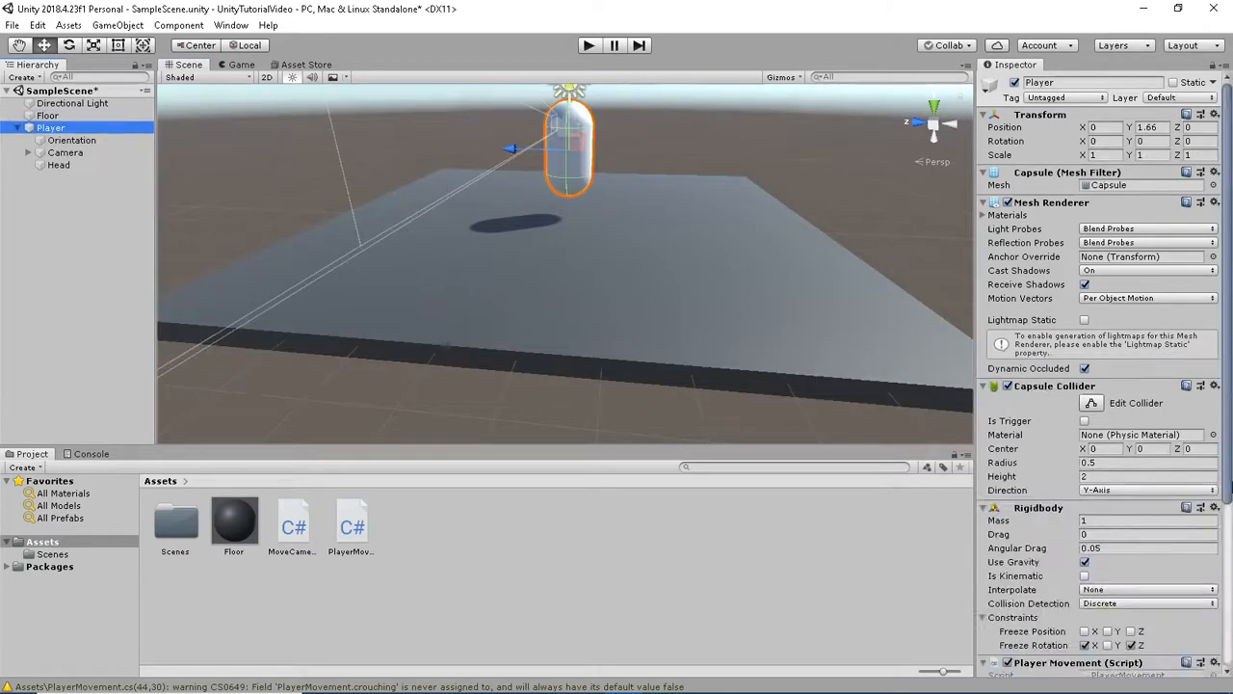
pyautogui.scroll(-5, 1120, 546)
pyautogui.scroll(-1, 1119, 545)
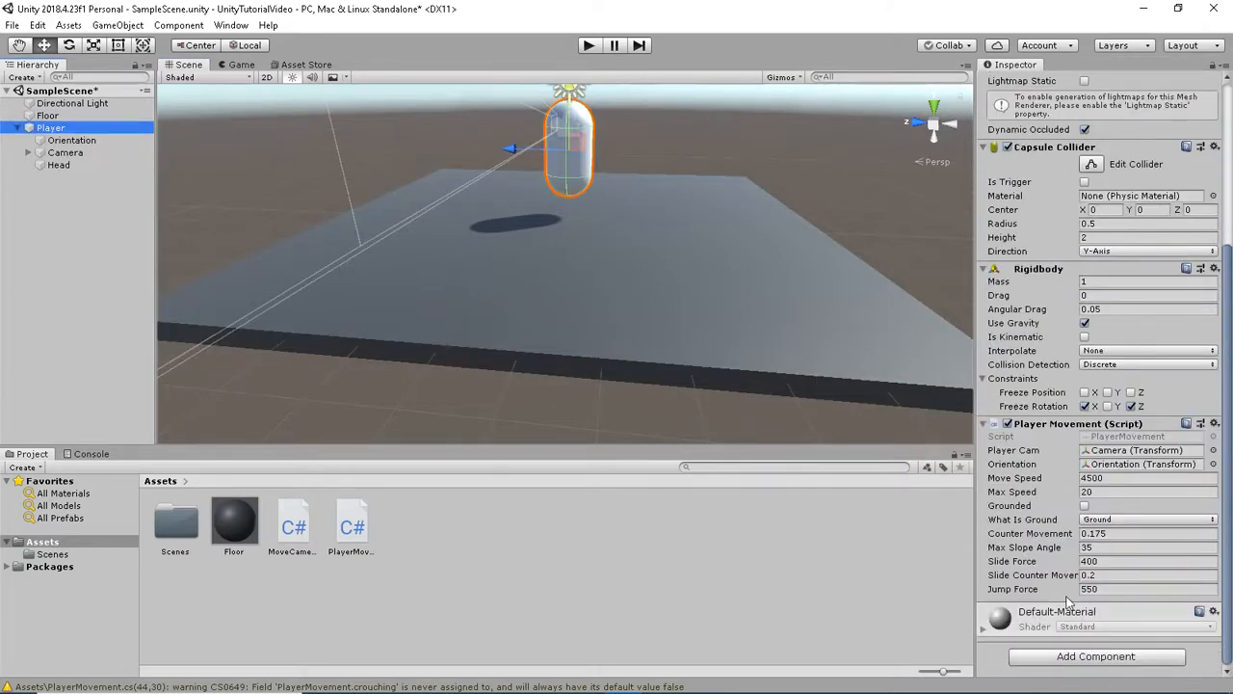
pyautogui.click(1114, 588)
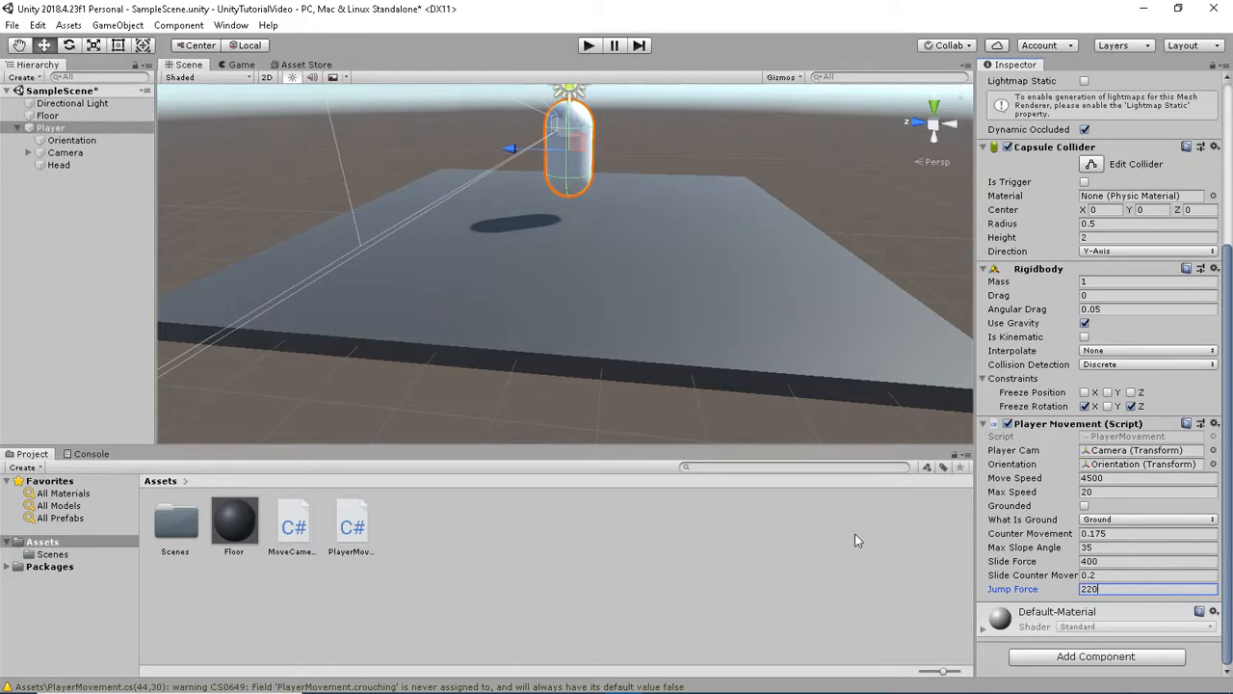
pyautogui.click(623, 586)
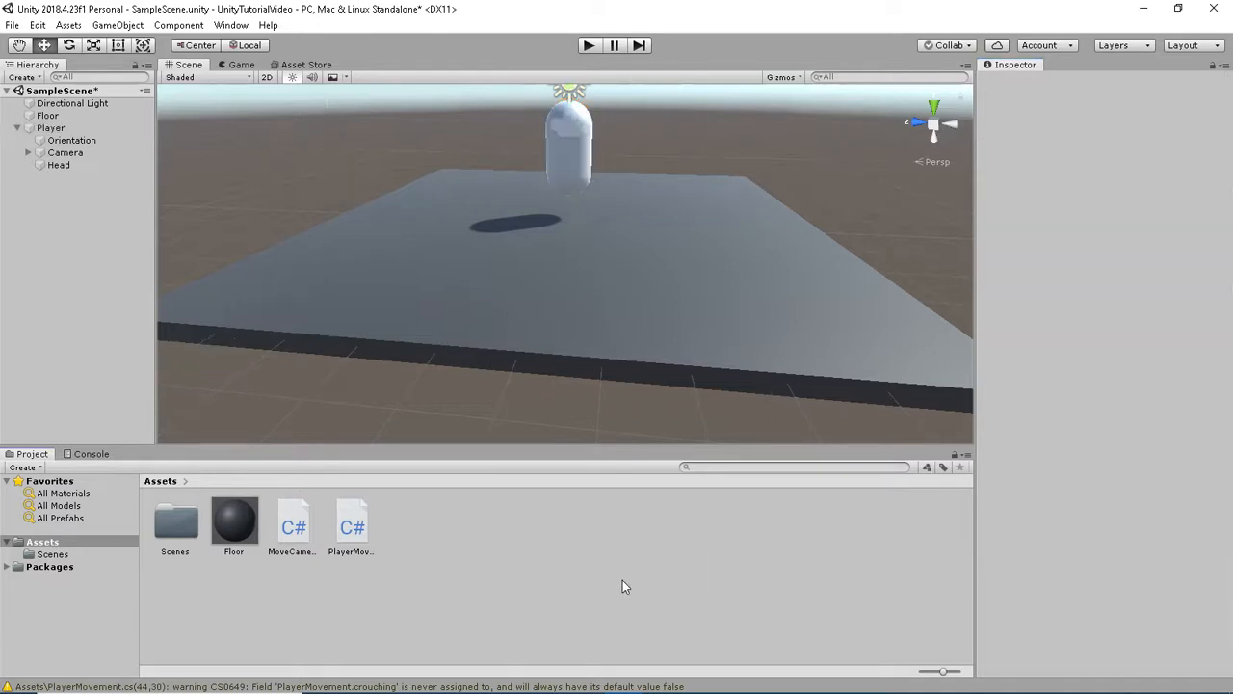
# Assign the Head child object to the Player reference of the Camera object's Move Camera script
pyautogui.click(66, 154)
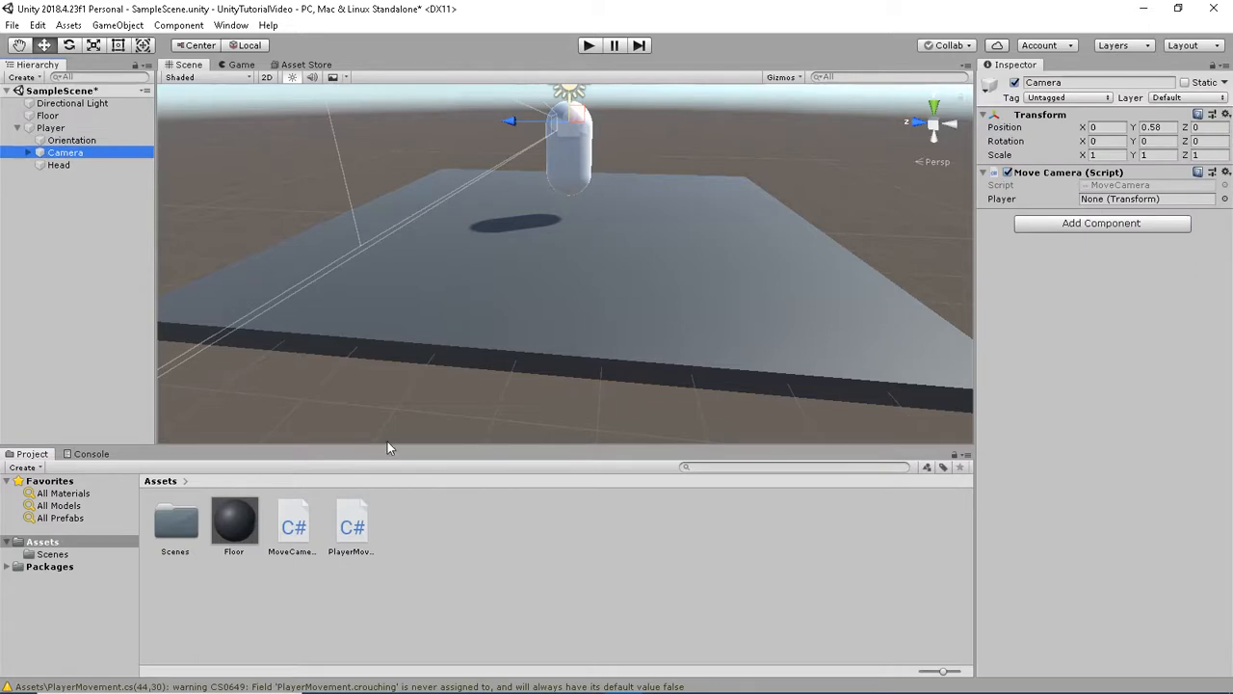
pyautogui.moveTo(72, 168); pyautogui.dragTo(1108, 206)
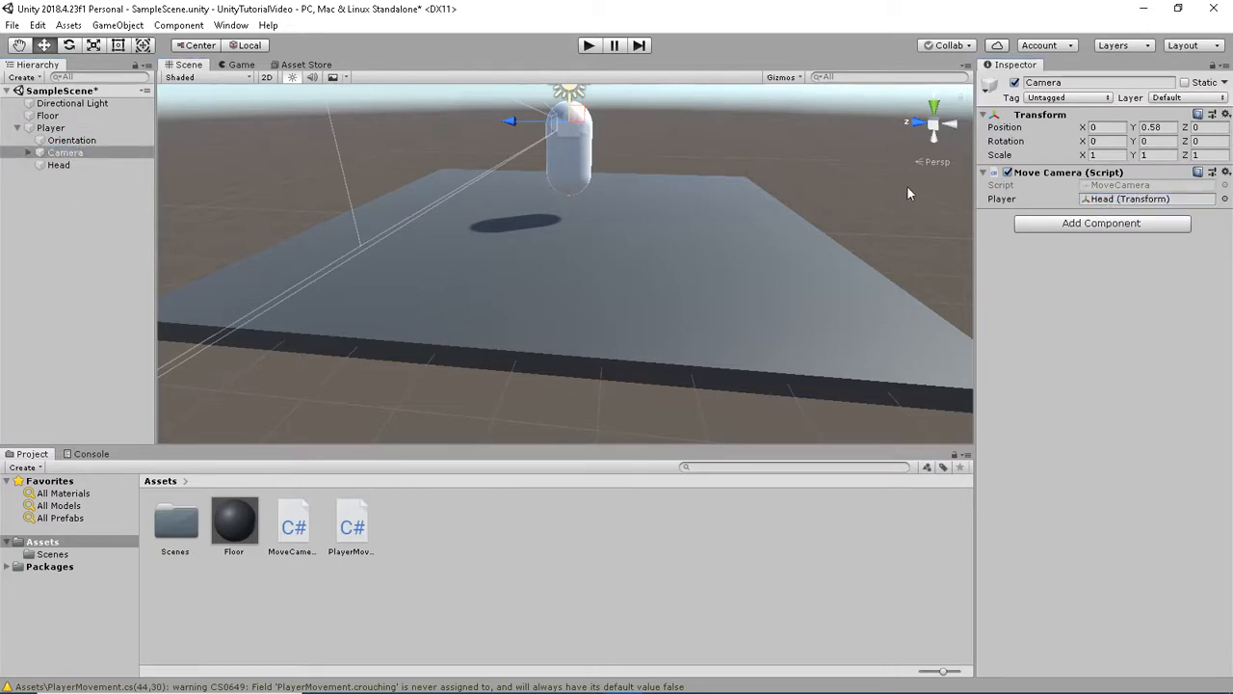
# Examine the Head object's placement in the Player capsule and the camera's view of the scene in the Game view
pyautogui.click(55, 166)
pyautogui.moveTo(593, 188); pyautogui.dragTo(612, 167, button='right')
pyautogui.press('w')
pyautogui.press('s')
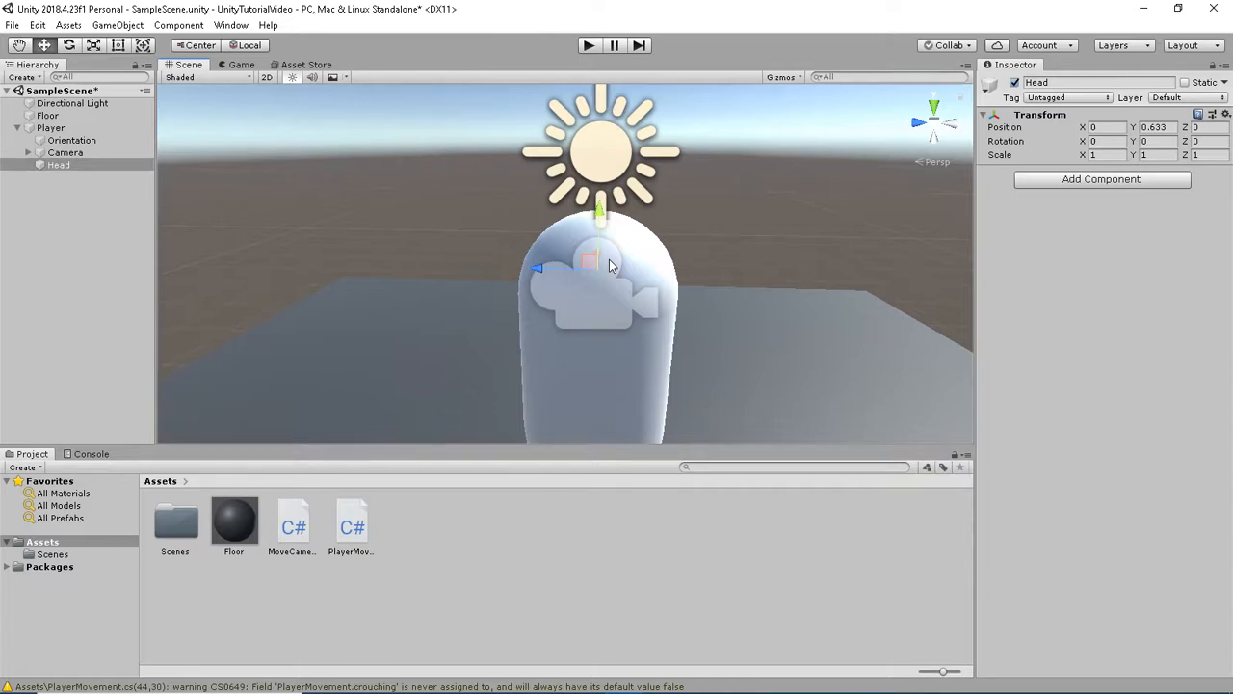
pyautogui.moveTo(609, 259); pyautogui.dragTo(658, 262, button='right')
pyautogui.press('s')
pyautogui.press('a')
pyautogui.press('w')
pyautogui.press('s')
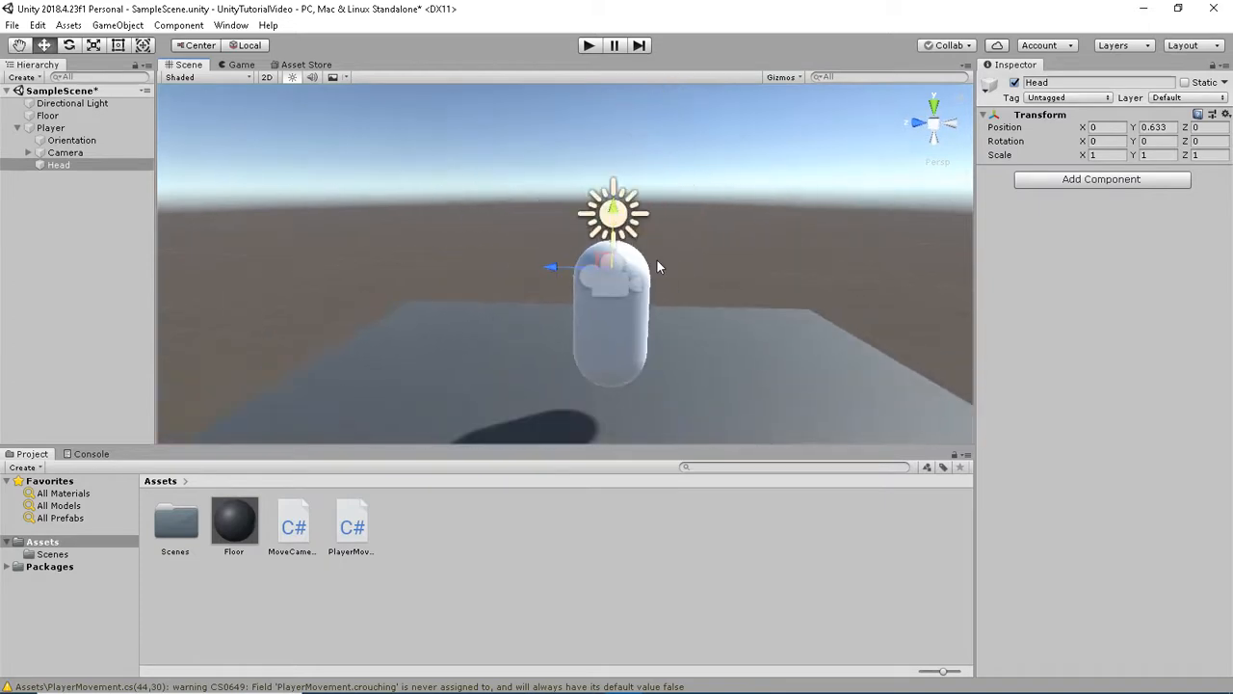
pyautogui.moveTo(734, 342); pyautogui.dragTo(710, 325, button='right')
pyautogui.press('w')
pyautogui.press('s')
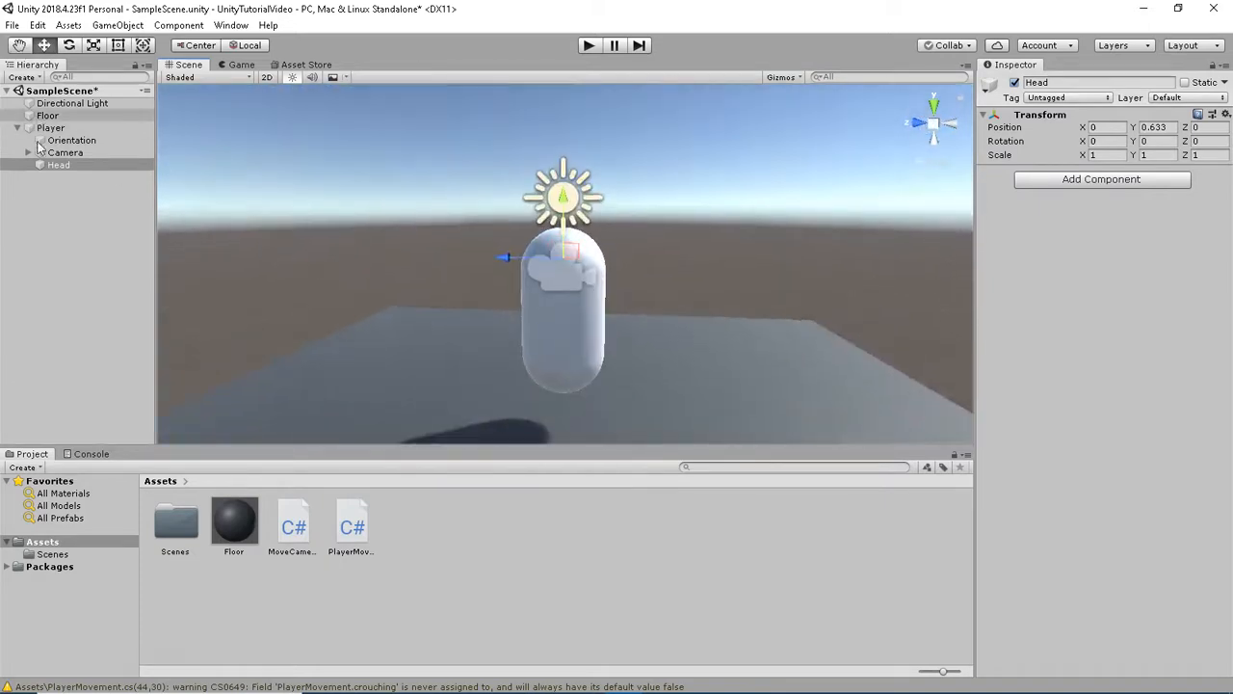
pyautogui.click(50, 127)
pyautogui.moveTo(716, 214); pyautogui.dragTo(721, 239, button='right')
pyautogui.press('s')
pyautogui.click(717, 233)
pyautogui.click(243, 64)
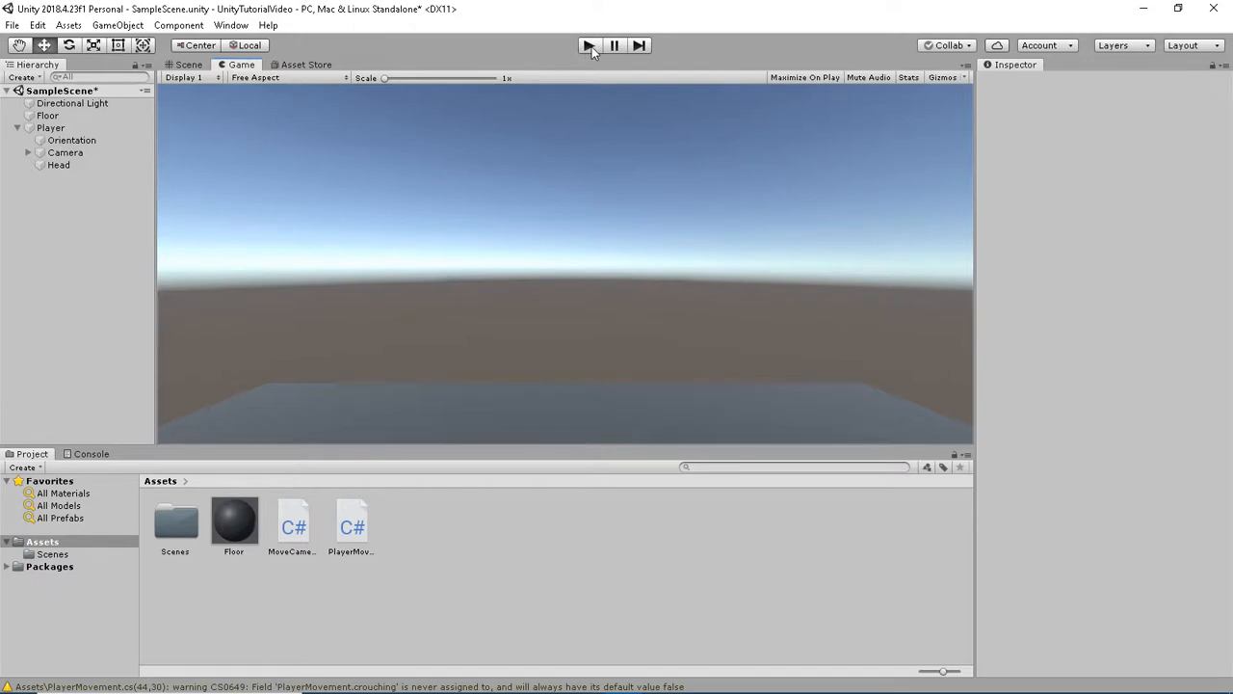
pyautogui.click(188, 64)
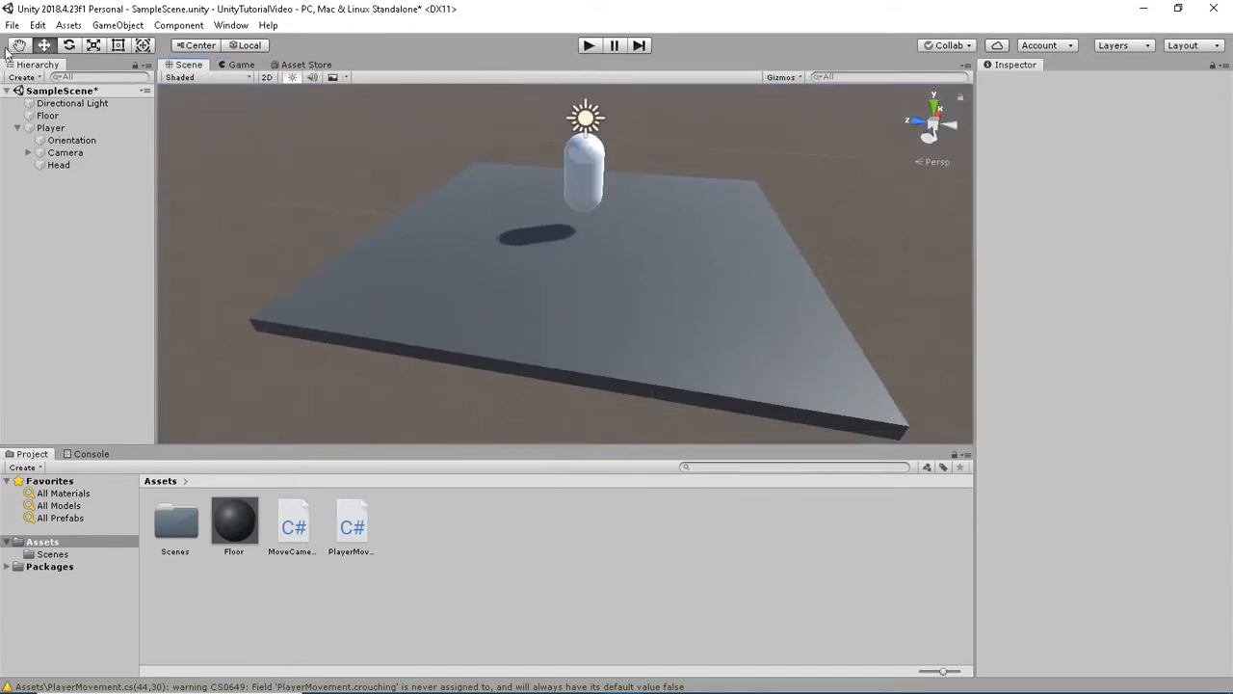
# Set the Y gravity to -30 in the project's 3D Physics settings and close the Project Settings window
pyautogui.click(8, 23)
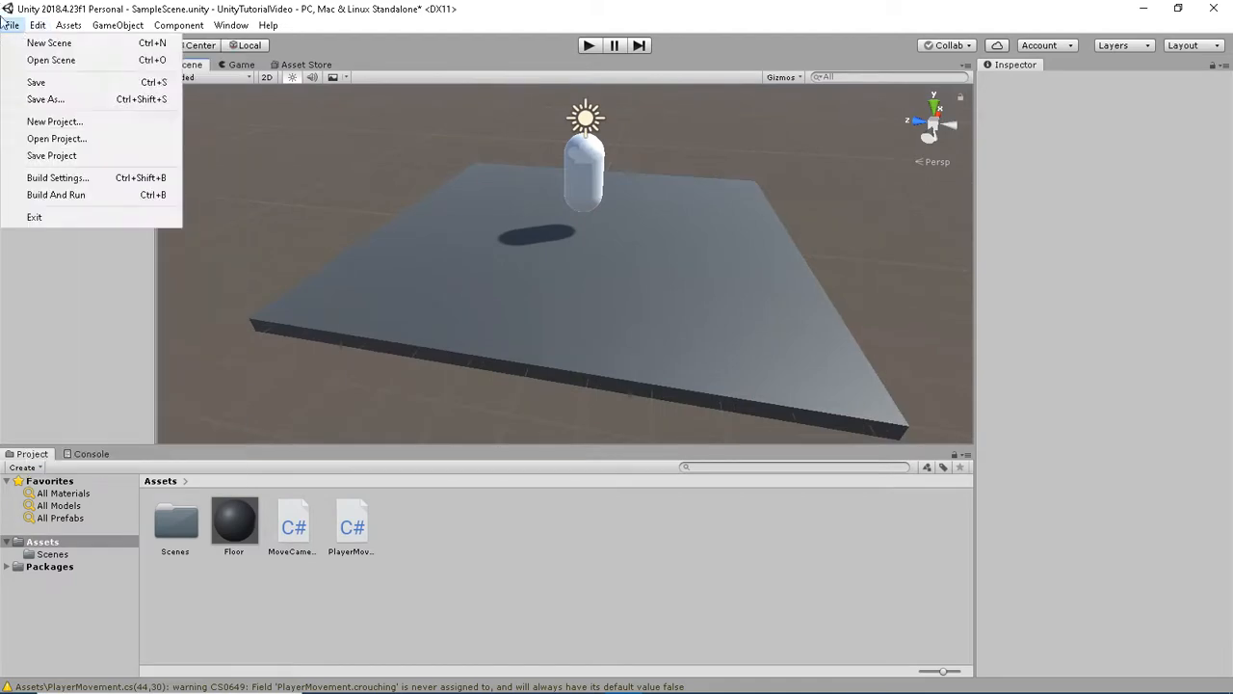
pyautogui.moveTo(46, 29)
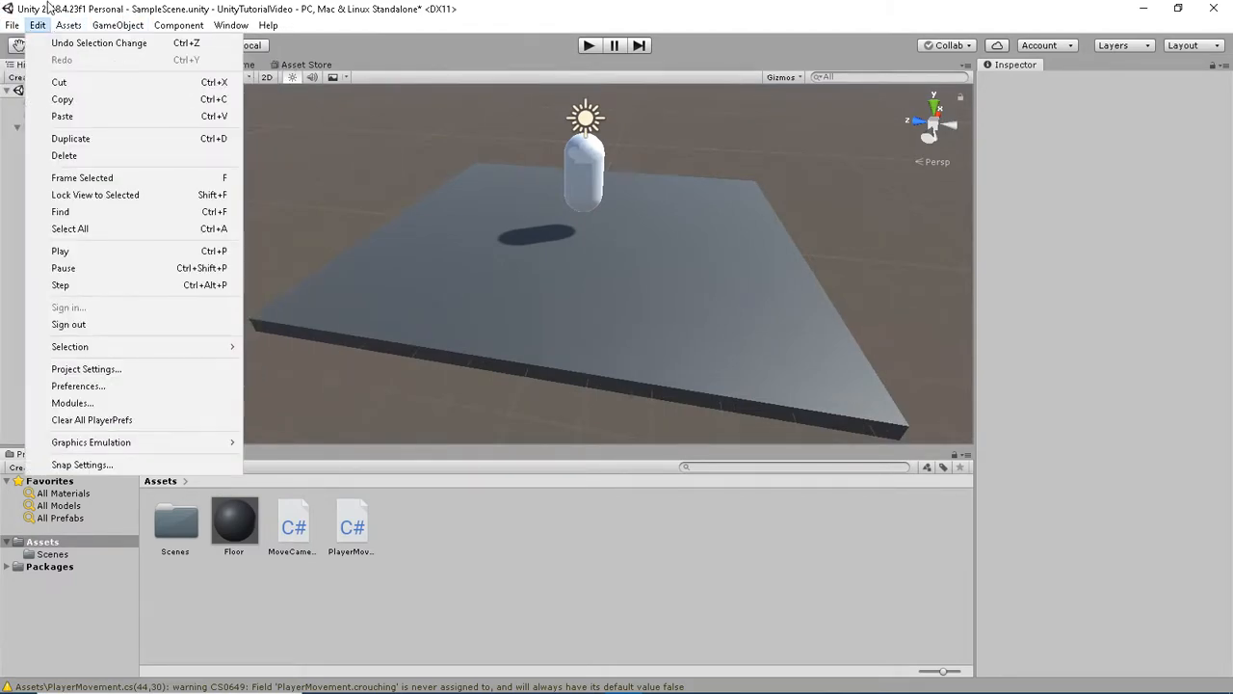
pyautogui.click(59, 290)
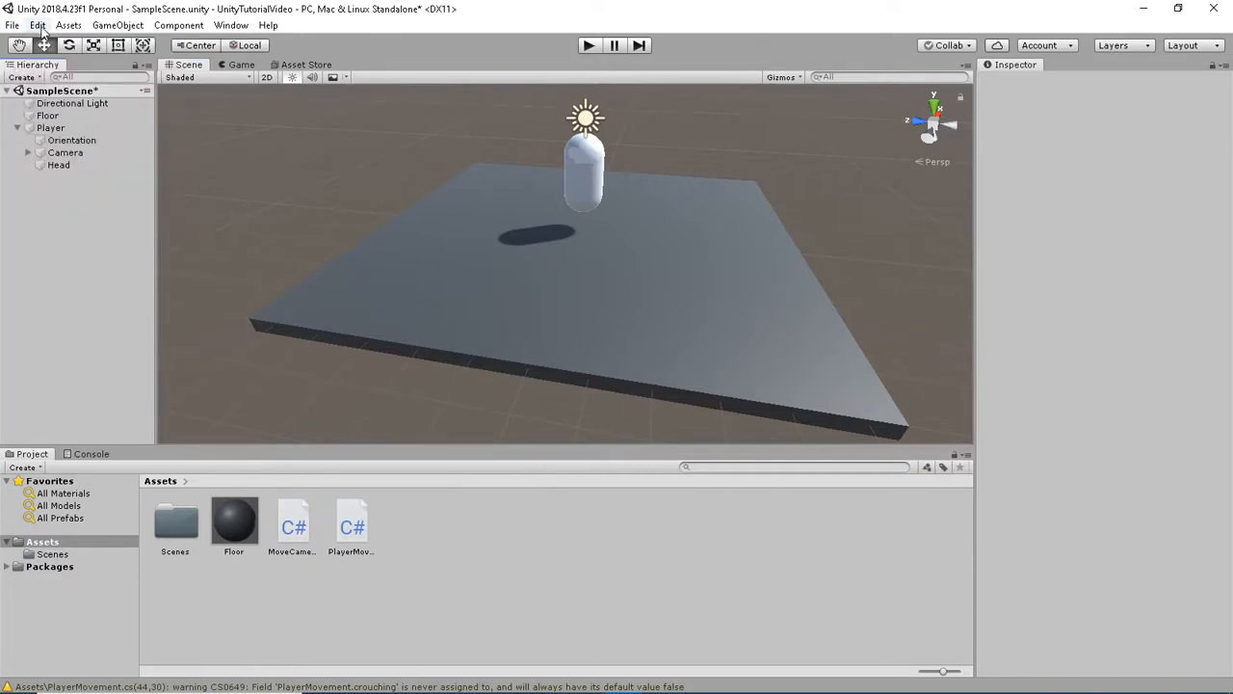
pyautogui.click(36, 26)
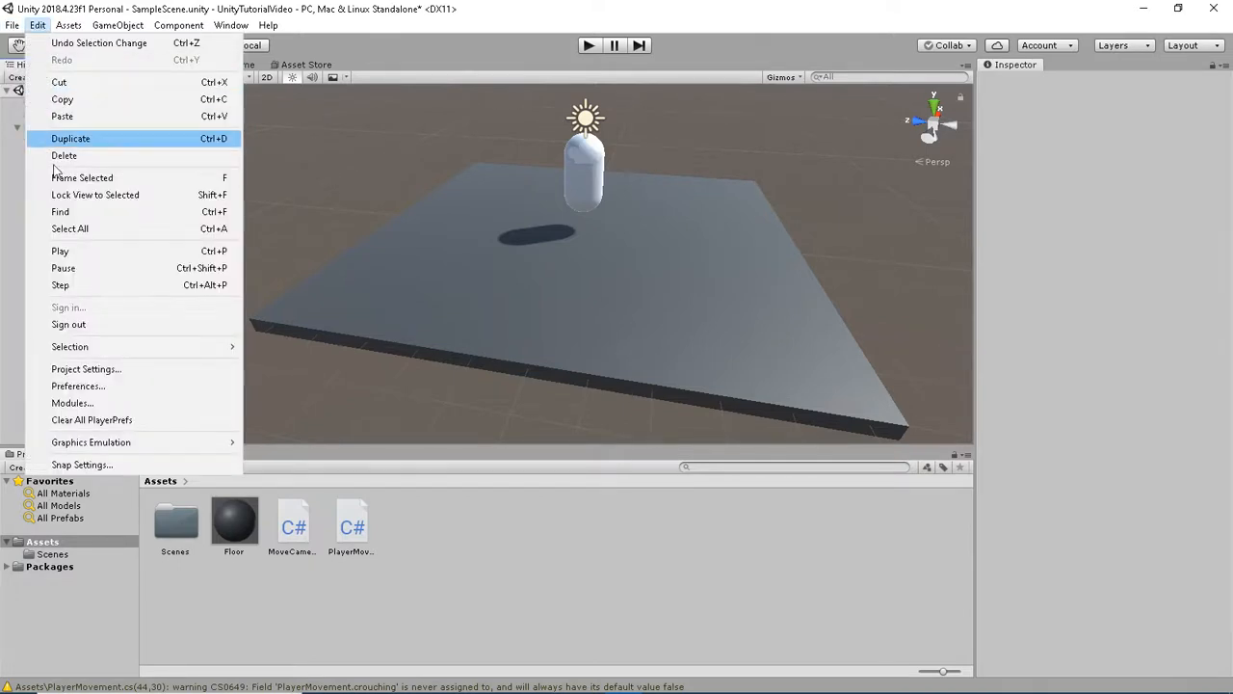
pyautogui.click(93, 369)
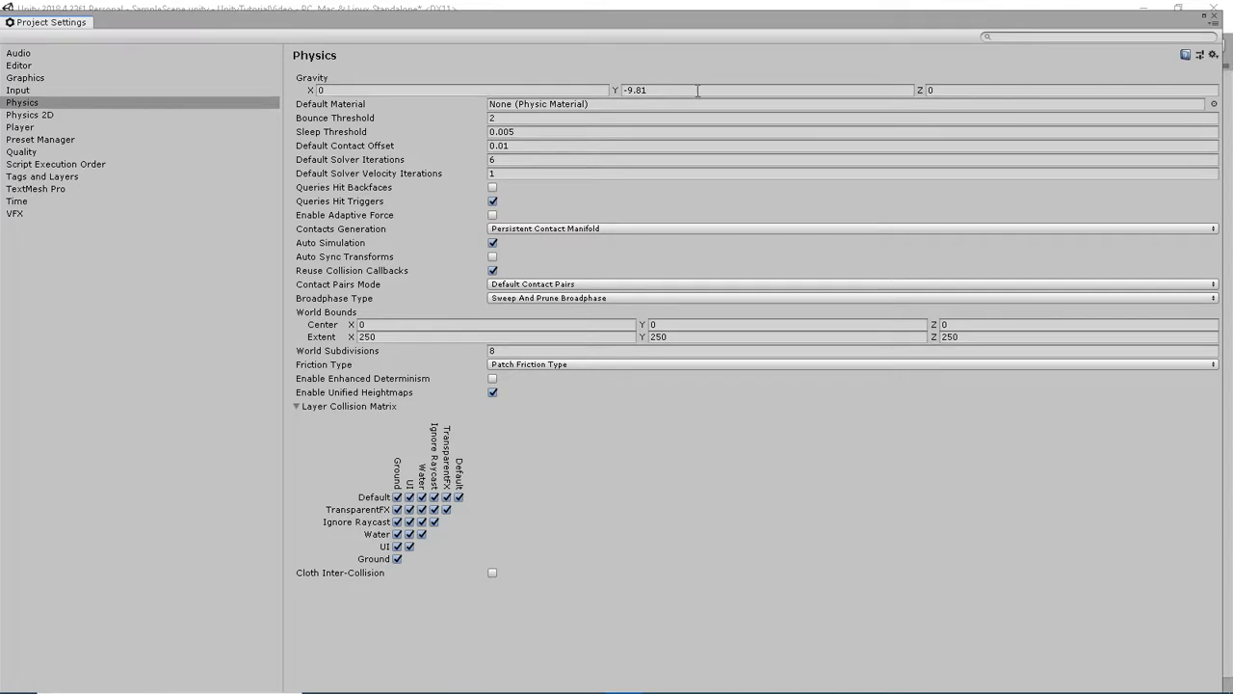
pyautogui.click(50, 106)
pyautogui.click(47, 112)
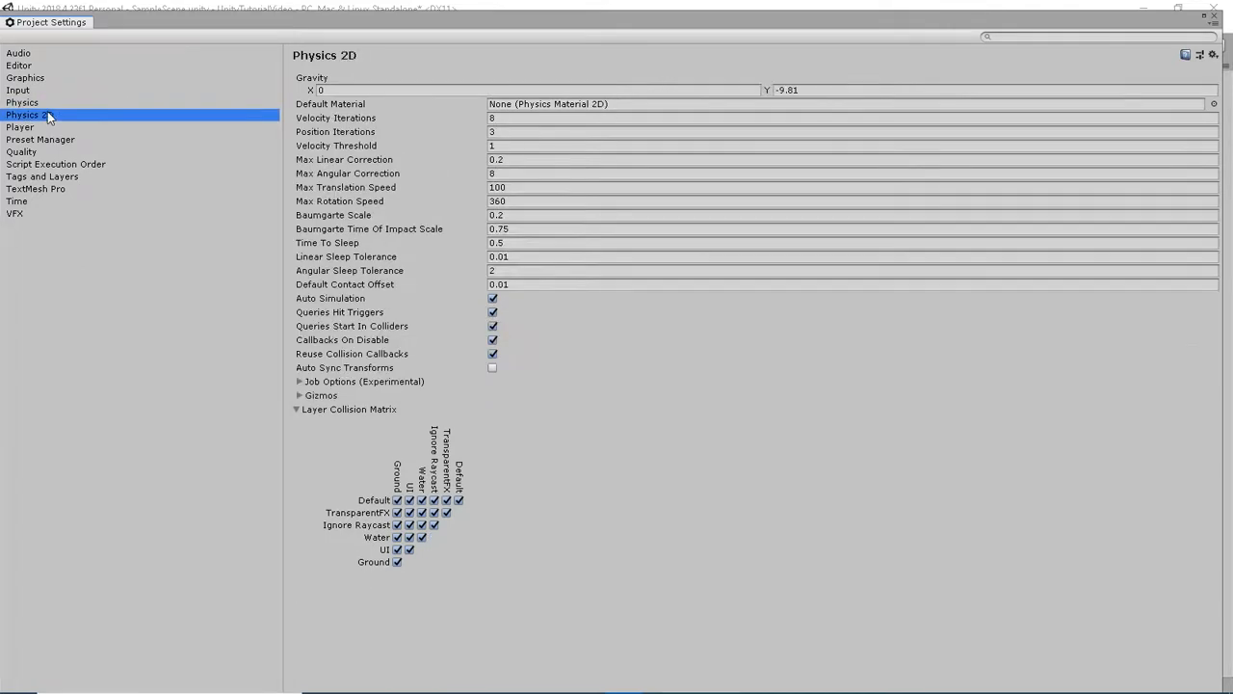
pyautogui.click(49, 104)
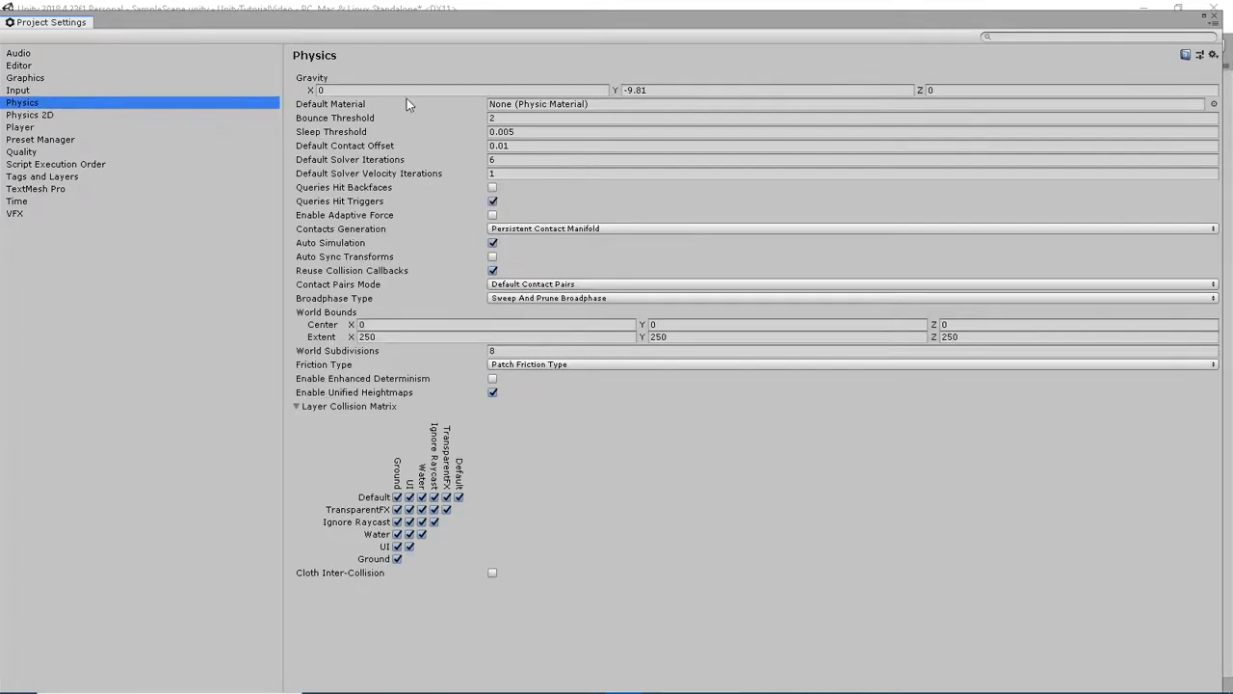
pyautogui.click(674, 89)
pyautogui.write('-30')
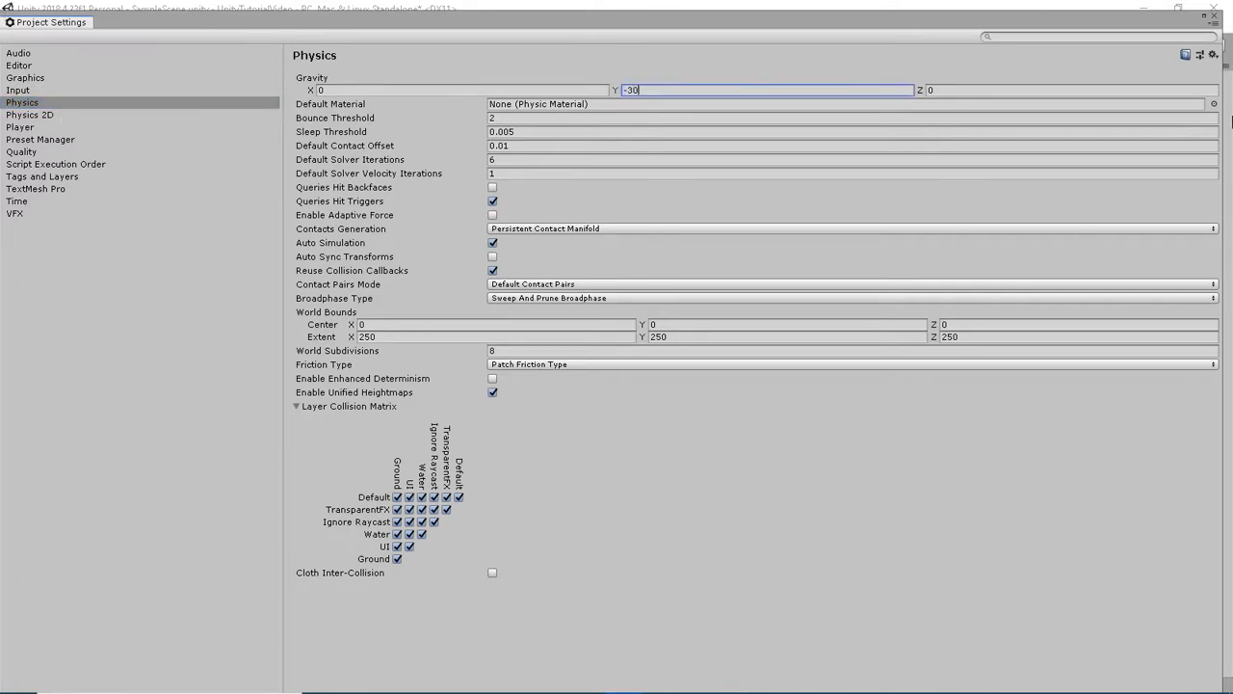
pyautogui.click(1214, 16)
pyautogui.moveTo(661, 149); pyautogui.dragTo(541, 89, button='right')
pyautogui.press('w')
pyautogui.press('s')
pyautogui.moveTo(613, 218)
pyautogui.mouseDown(button='right')
pyautogui.moveTo(601, 168)
pyautogui.moveTo(622, 213)
pyautogui.mouseUp(button='right')
pyautogui.press('w')
pyautogui.press('s')
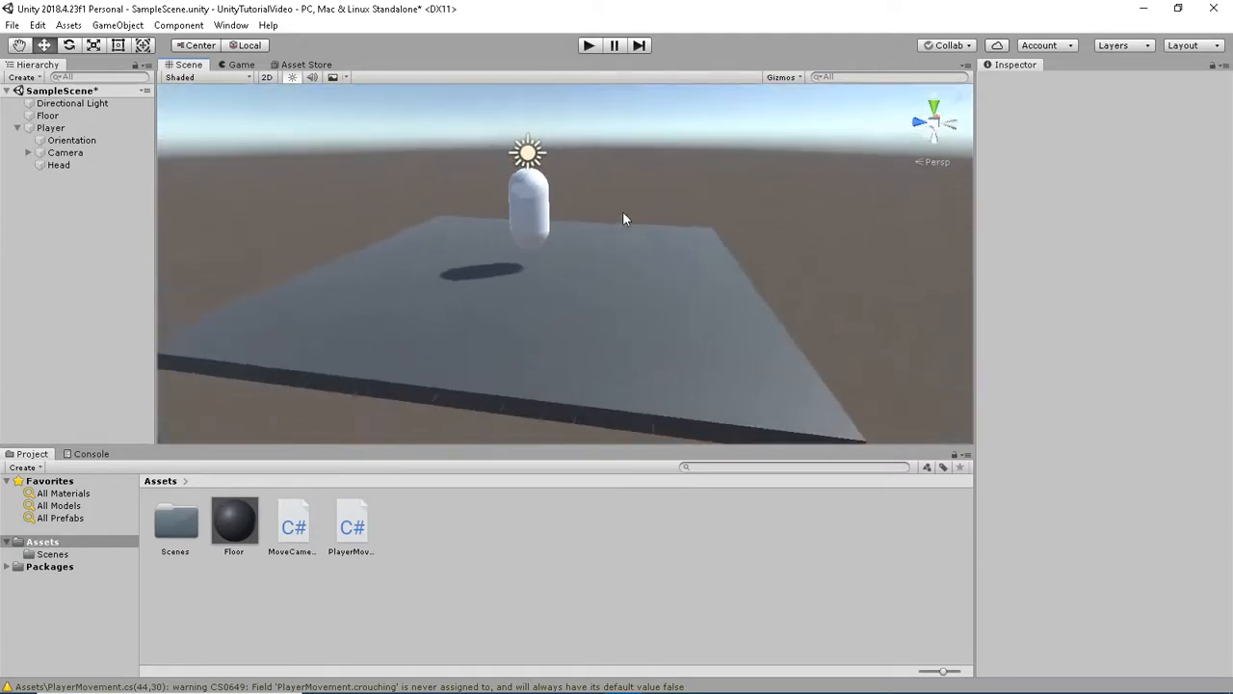
# Run the scene in play mode and test the Player's jumping, forward movement and looking around on the Floor
pyautogui.click(587, 45)
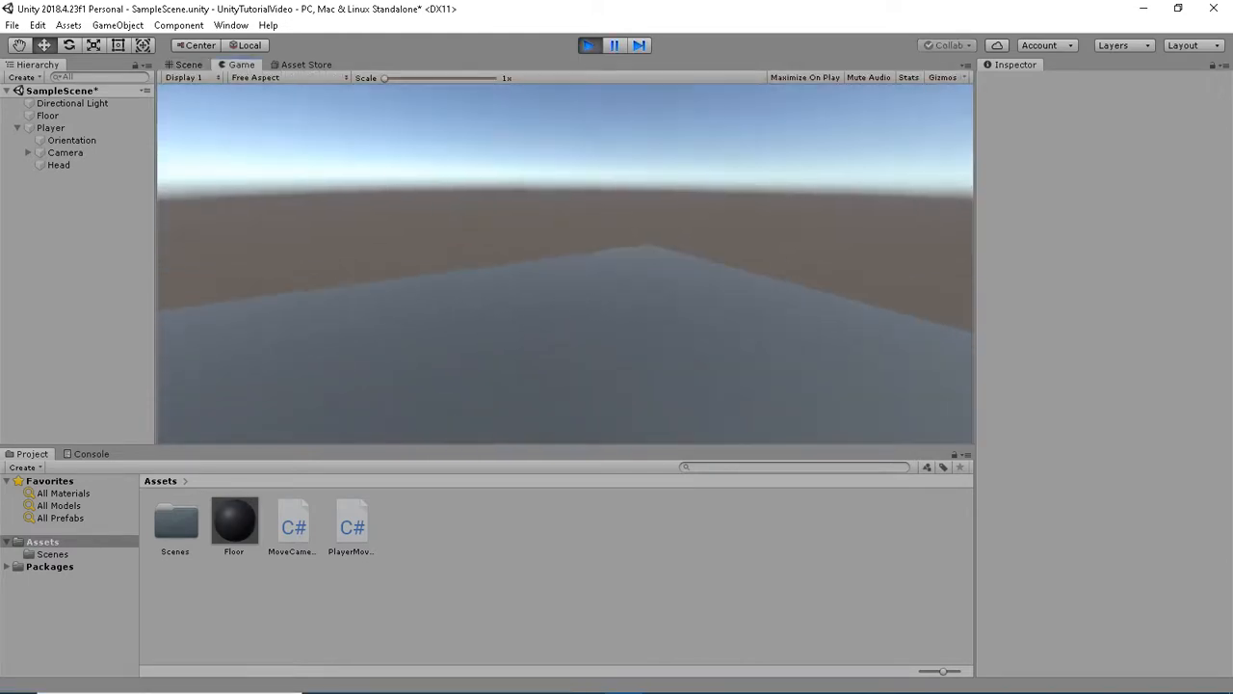
pyautogui.press('space')
pyautogui.press('space')
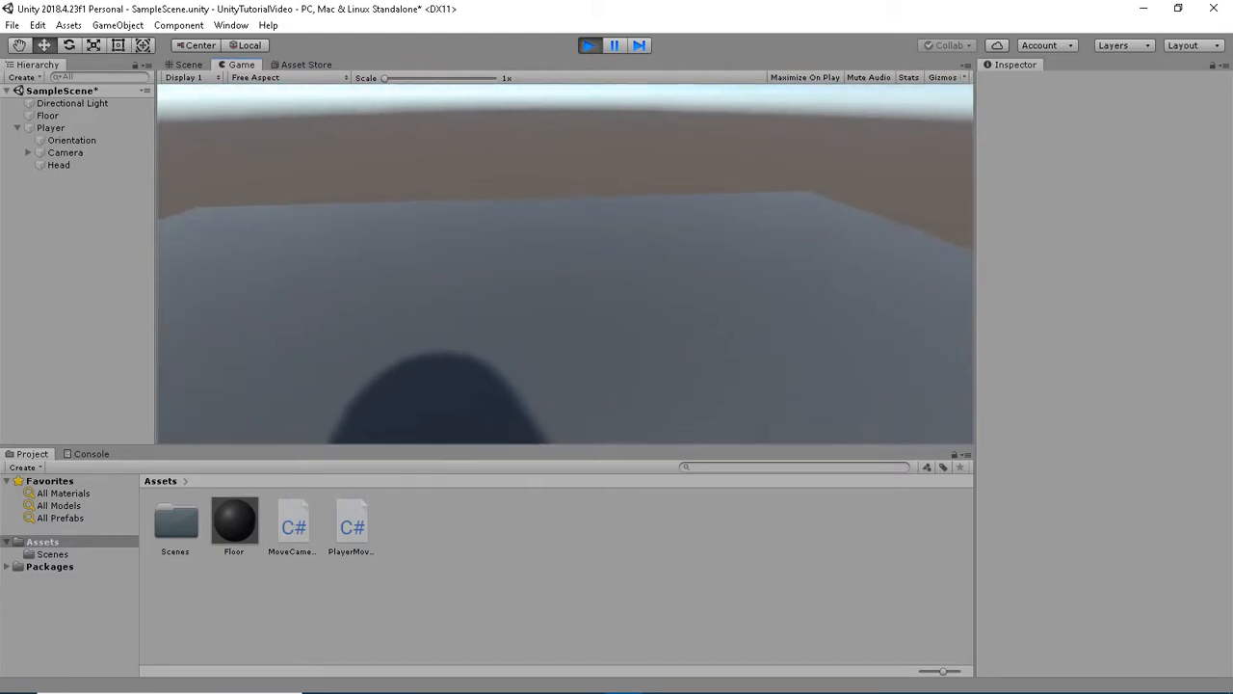
pyautogui.press('d')
pyautogui.press('w')
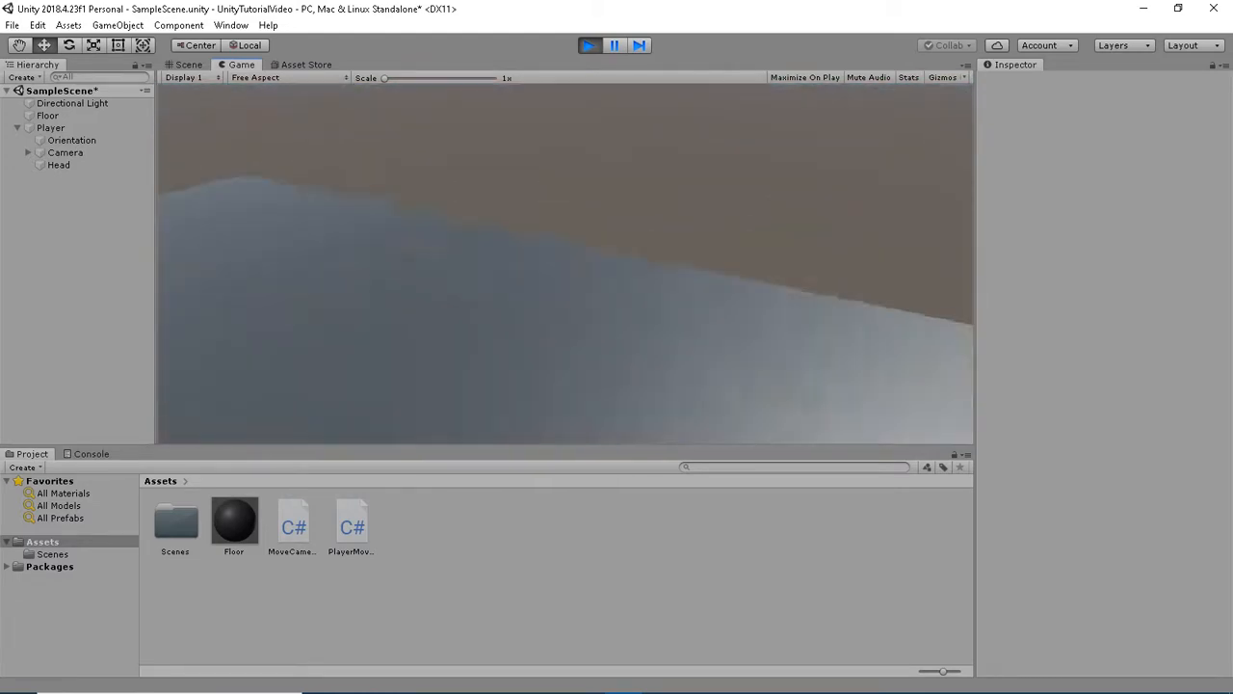
pyautogui.press('w')
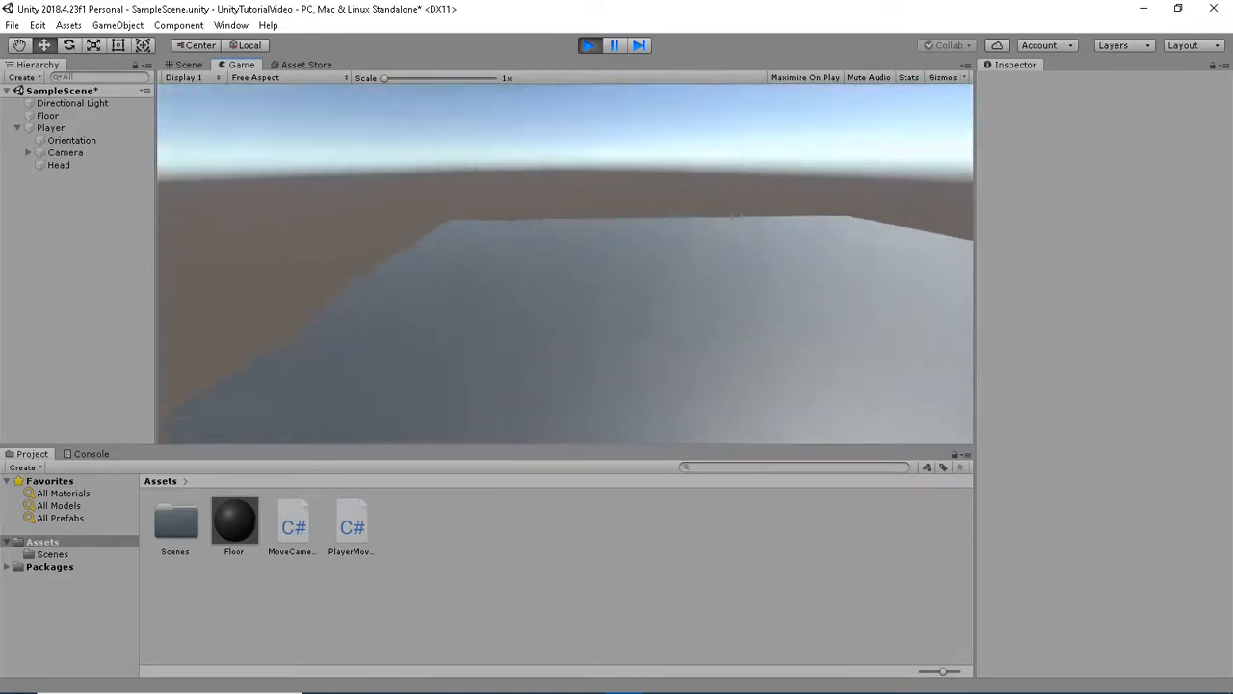
pyautogui.press('w')
pyautogui.press('w')
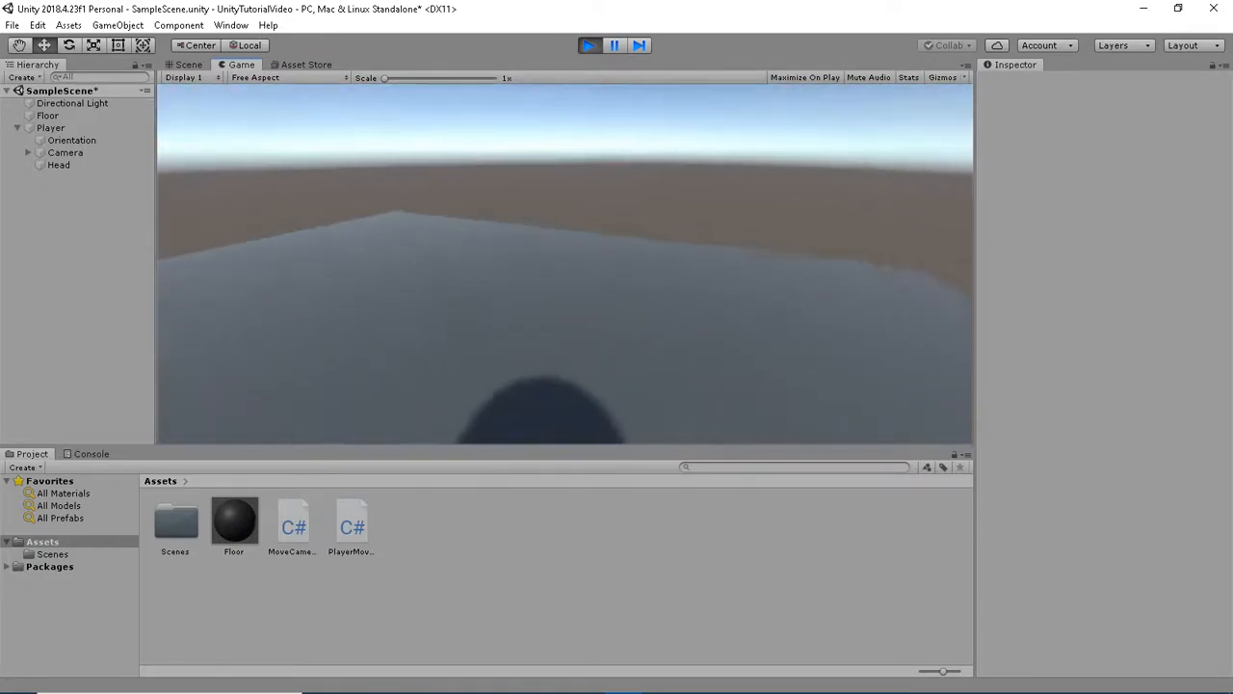
pyautogui.press('w')
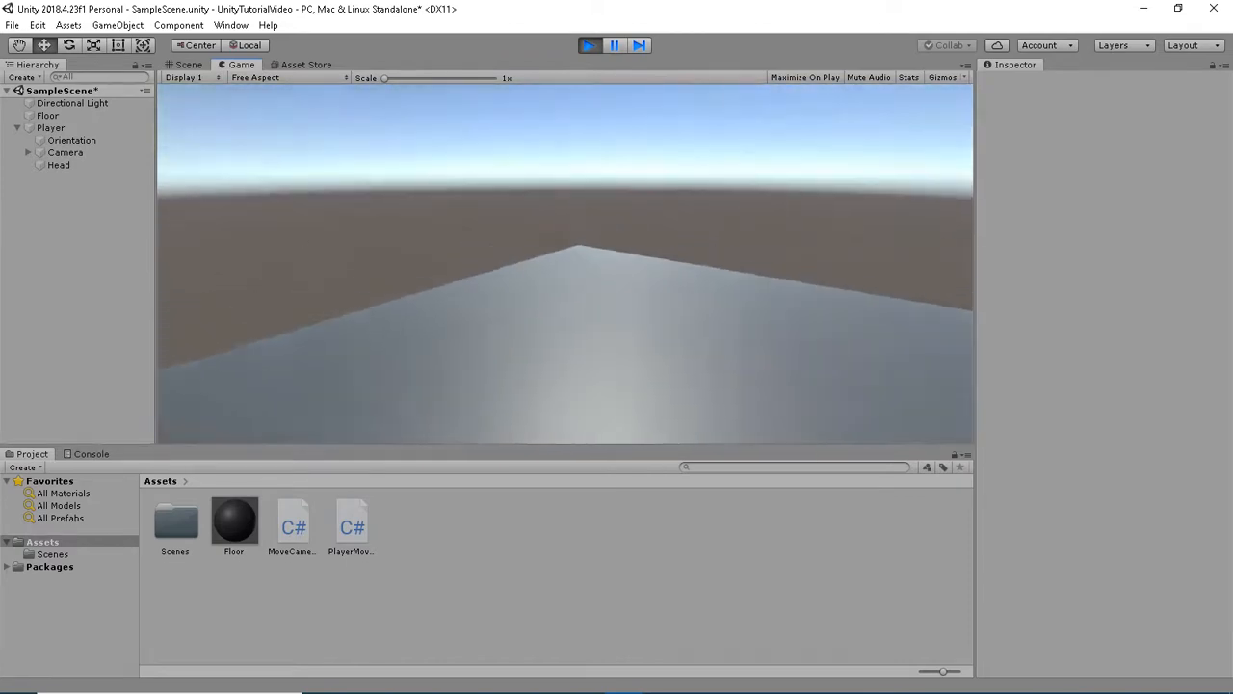
pyautogui.press('w')
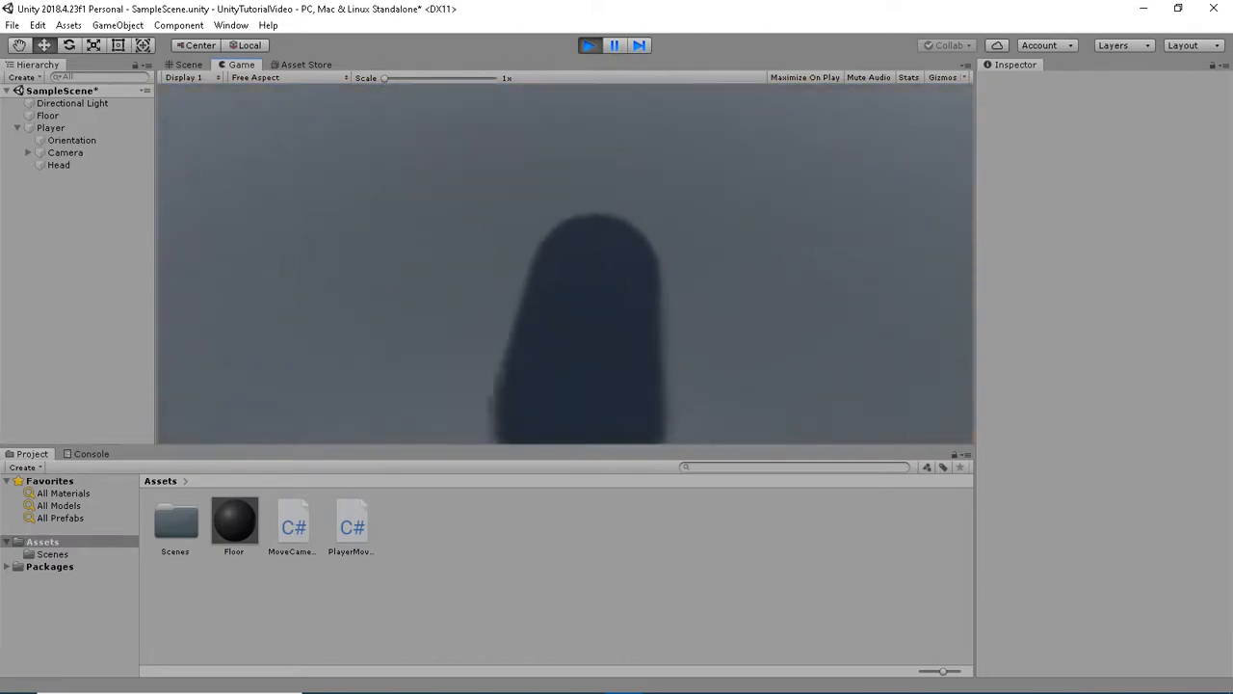
# Test the Player's sideways movement and jumping on the Floor, release the cursor and stop play mode
pyautogui.press('a')
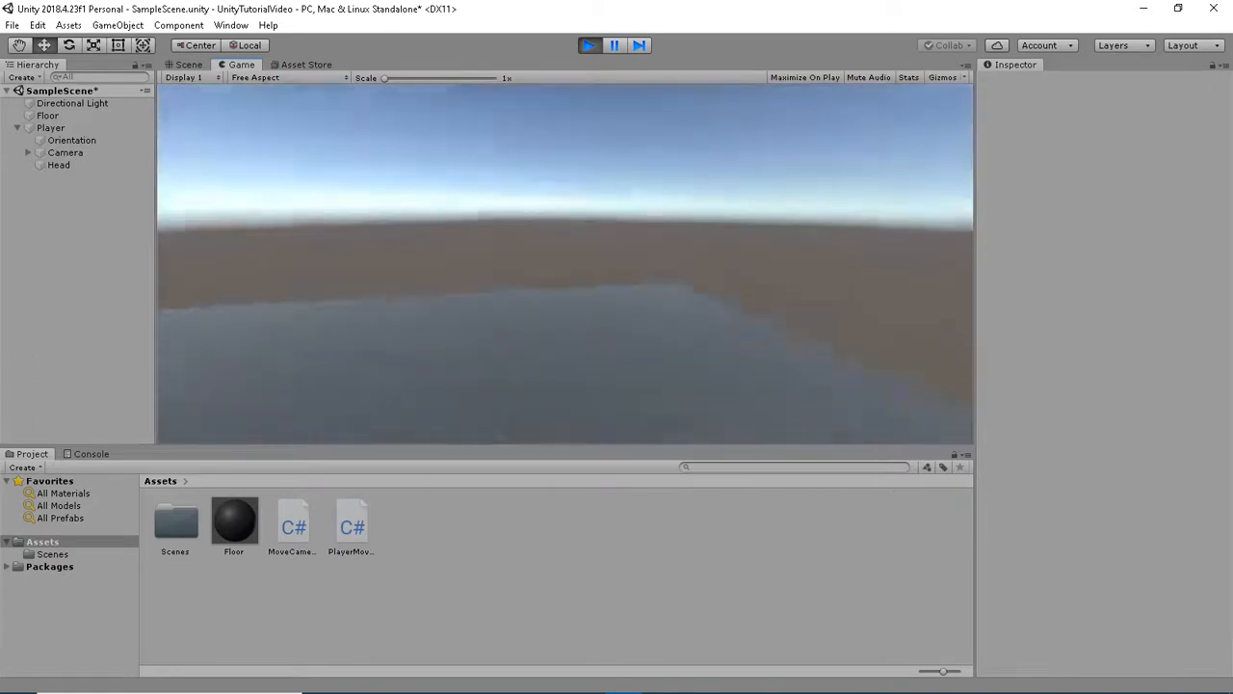
pyautogui.press('d')
pyautogui.press('a')
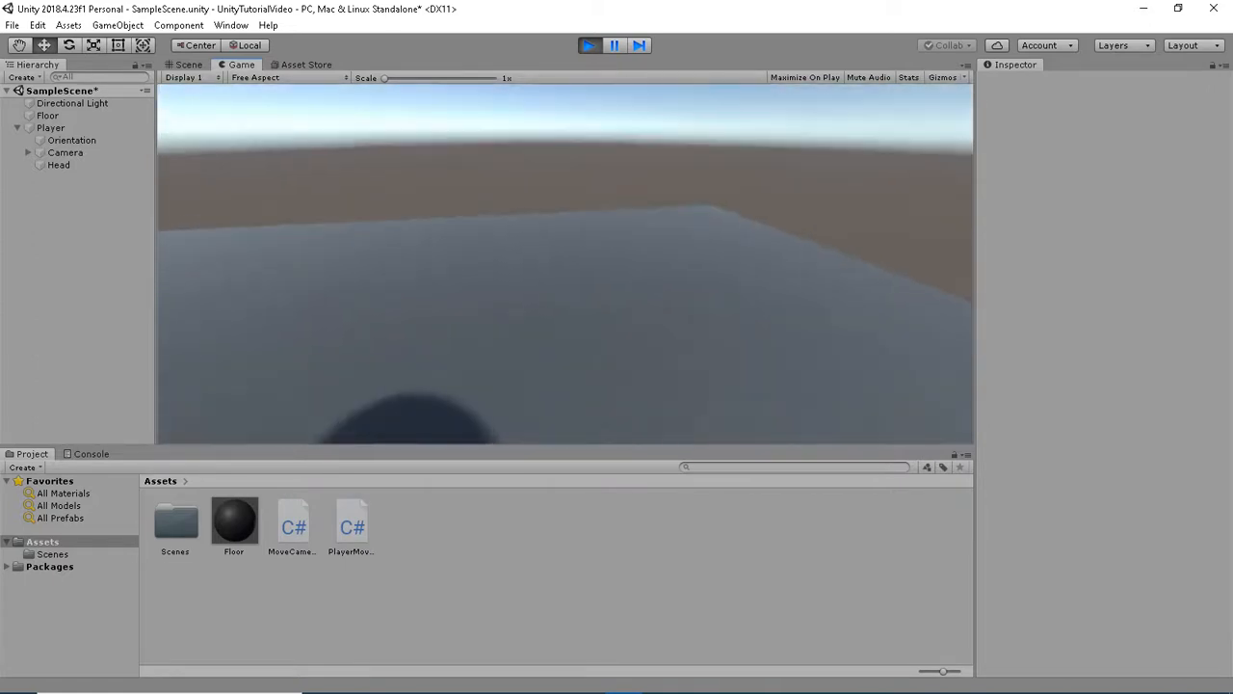
pyautogui.press('space')
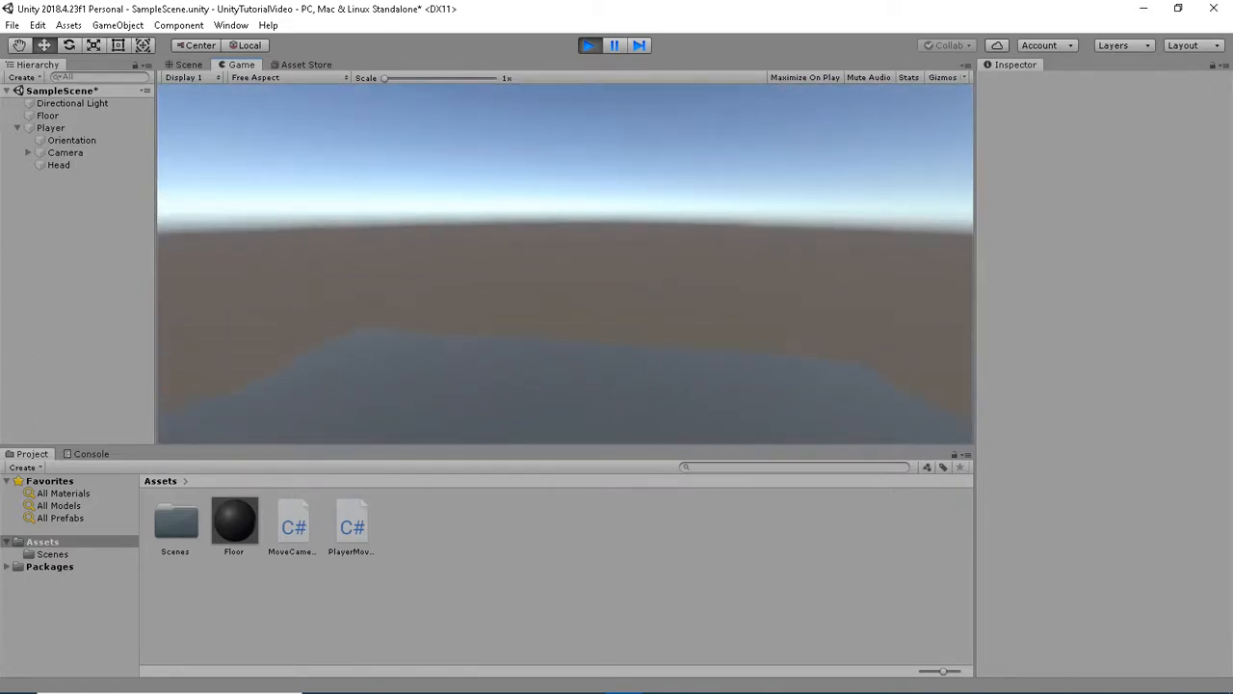
pyautogui.press('Escape')
pyautogui.press('space')
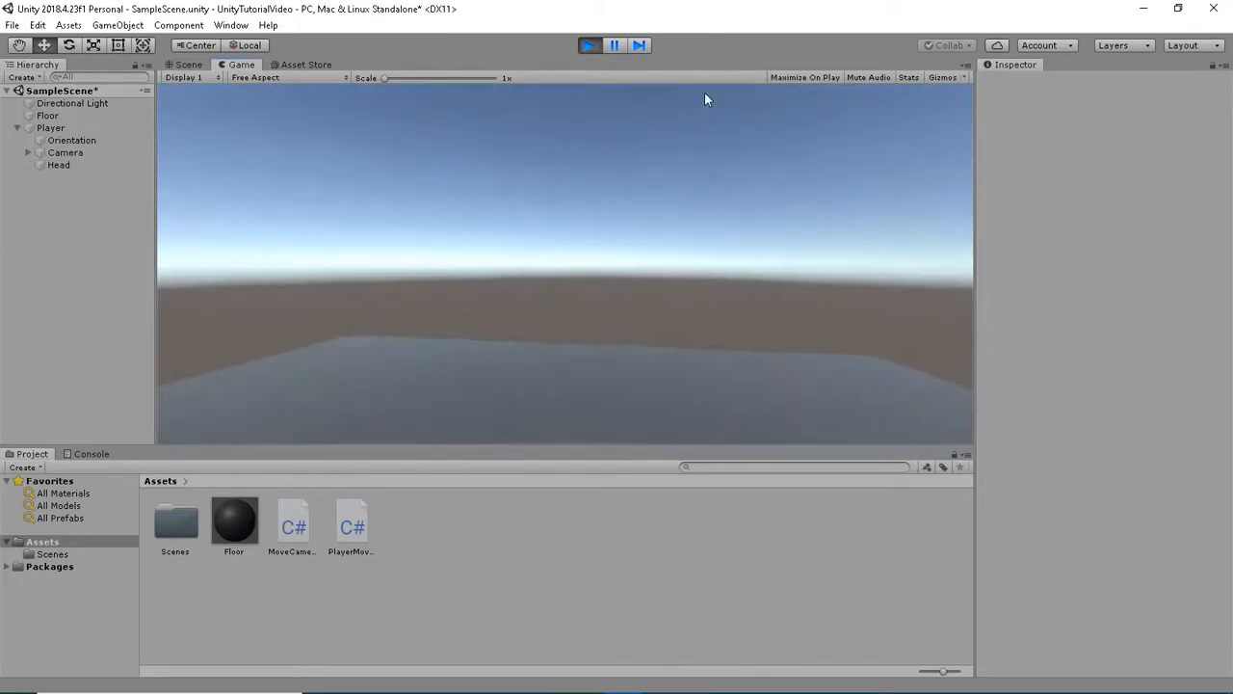
pyautogui.click(589, 46)
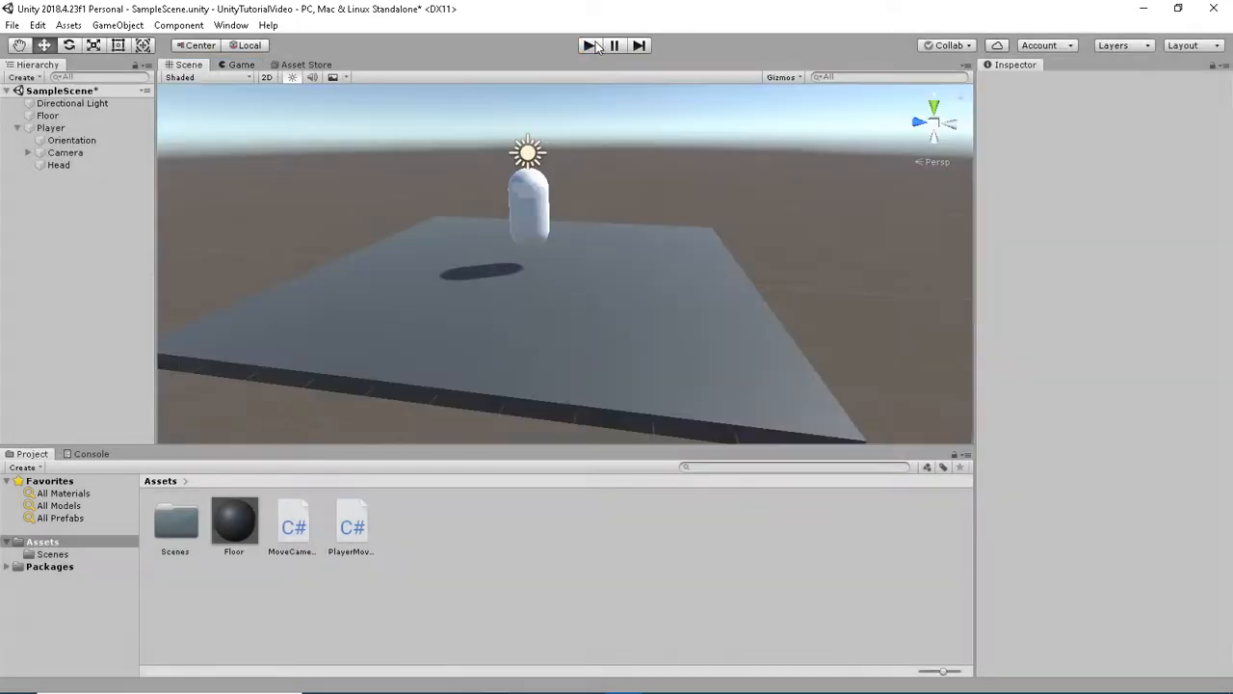
# Run the scene with Maximize On Play enabled to check the full-size Game view, and stop play mode
pyautogui.click(590, 45)
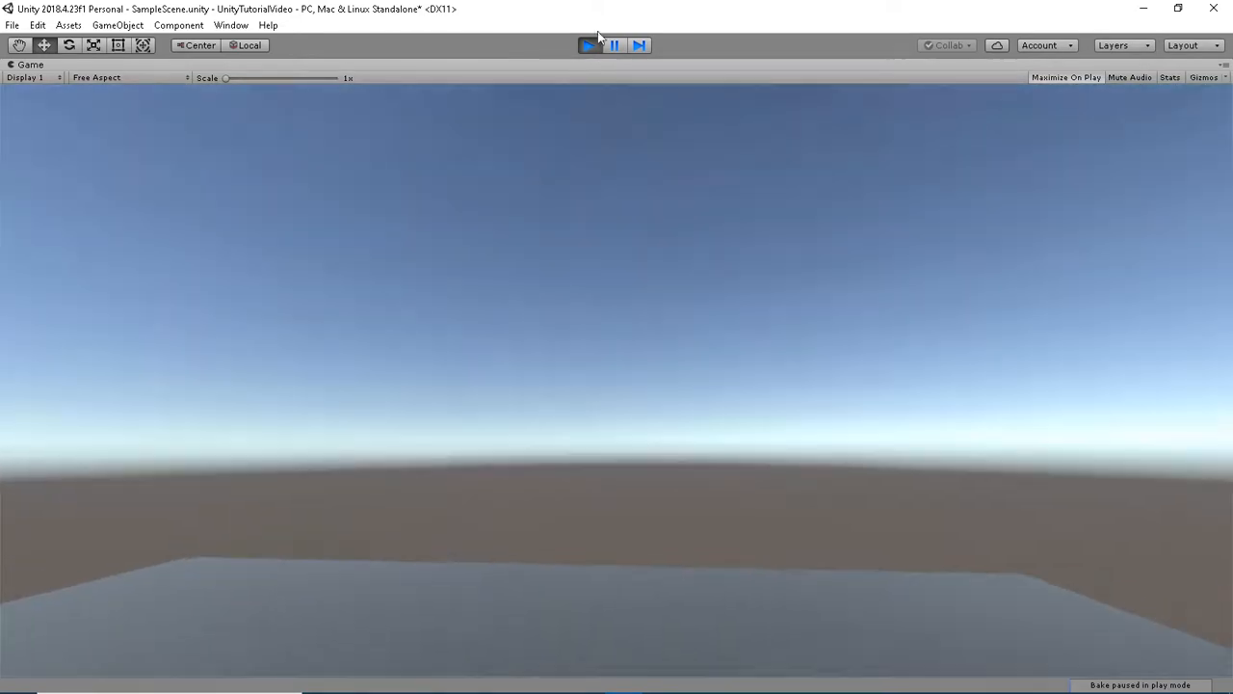
pyautogui.click(589, 44)
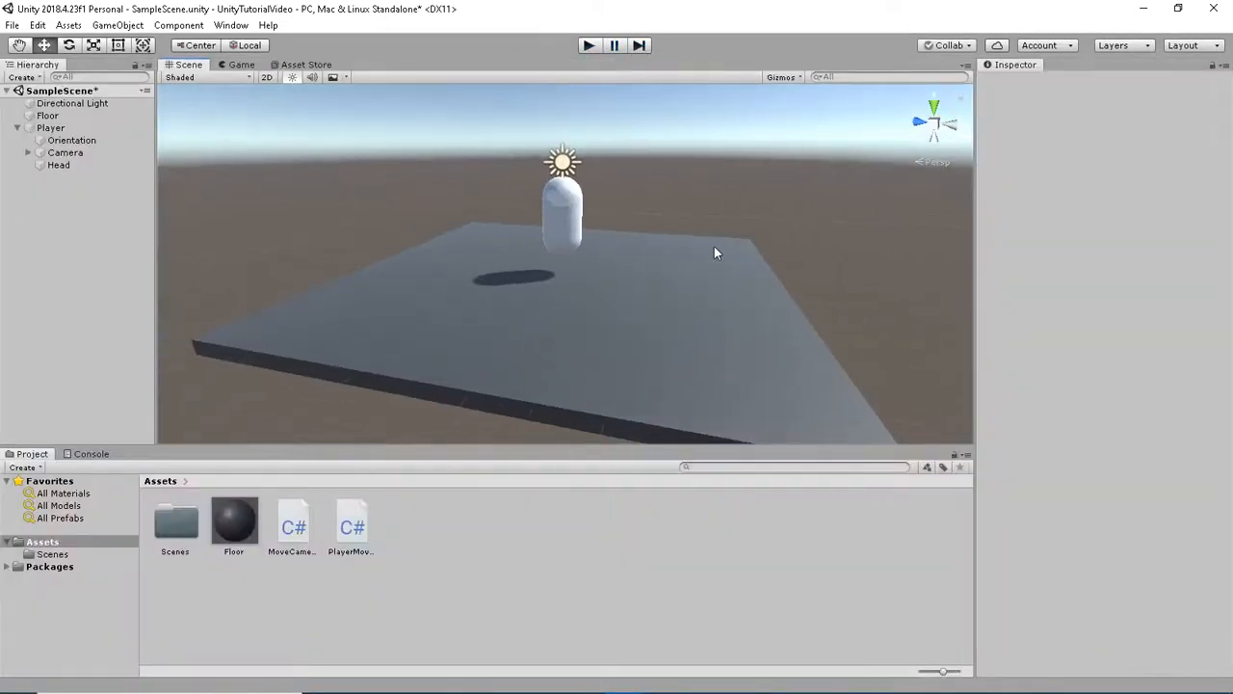
pyautogui.moveTo(714, 246); pyautogui.dragTo(762, 240, button='right')
pyautogui.press('s')
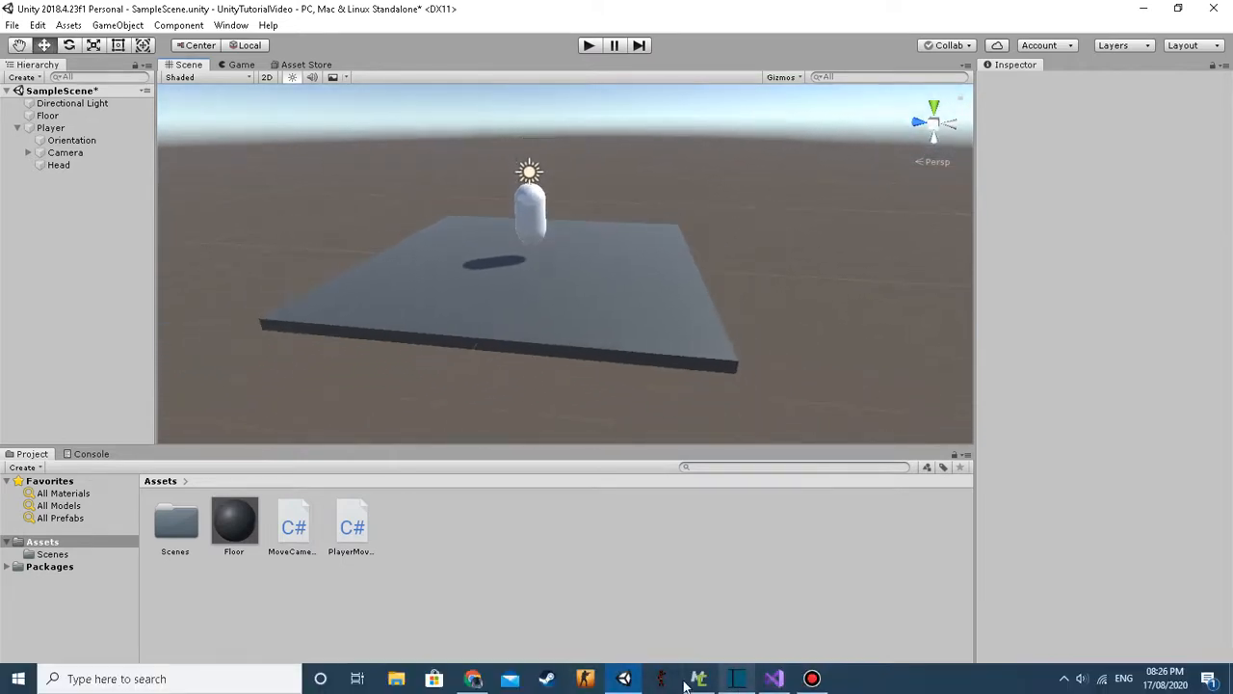
# Switch to the BasicUnityGameTutorial Trello board in Chrome and move the PlayerMovement card from Learning to the top of Learned
pyautogui.click(472, 678)
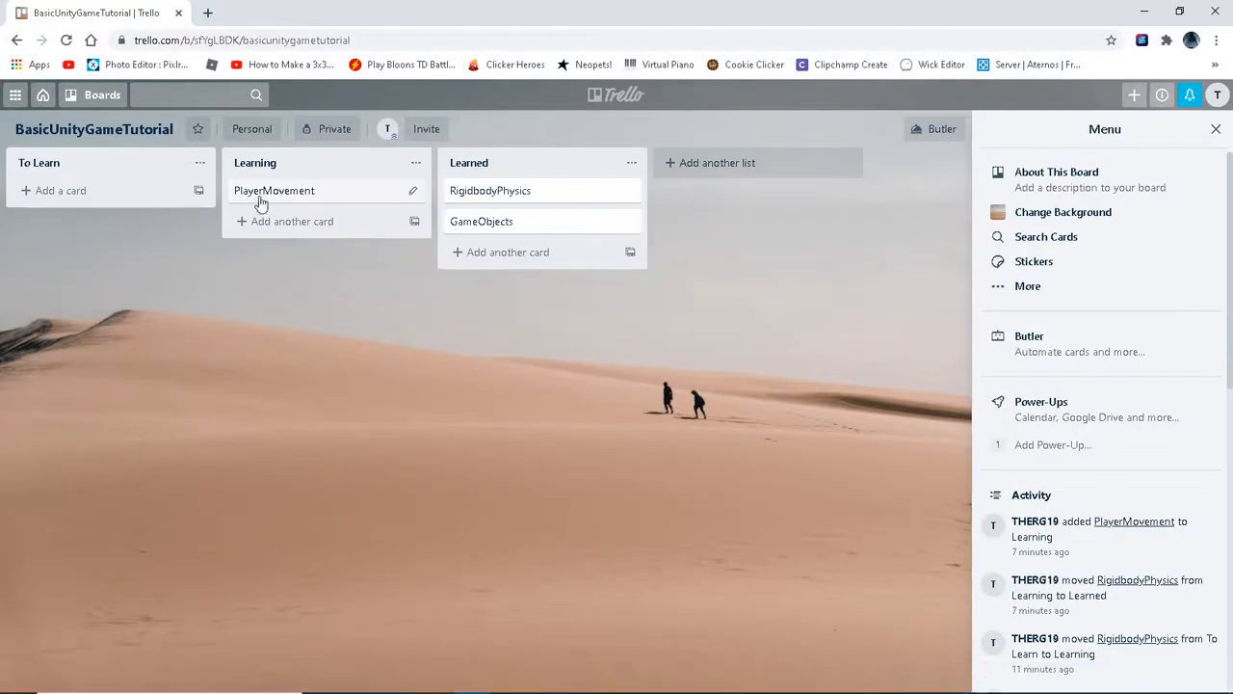
pyautogui.moveTo(262, 195); pyautogui.dragTo(473, 175)
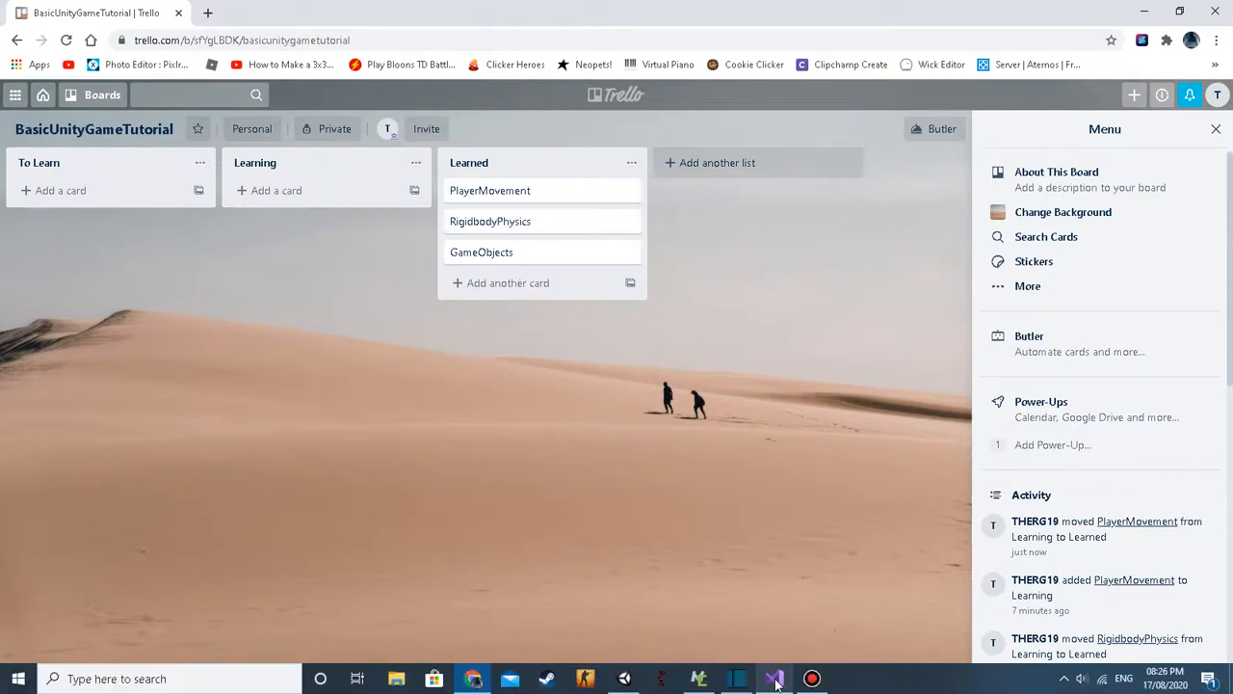
pyautogui.click(812, 679)
pyautogui.click(812, 679)
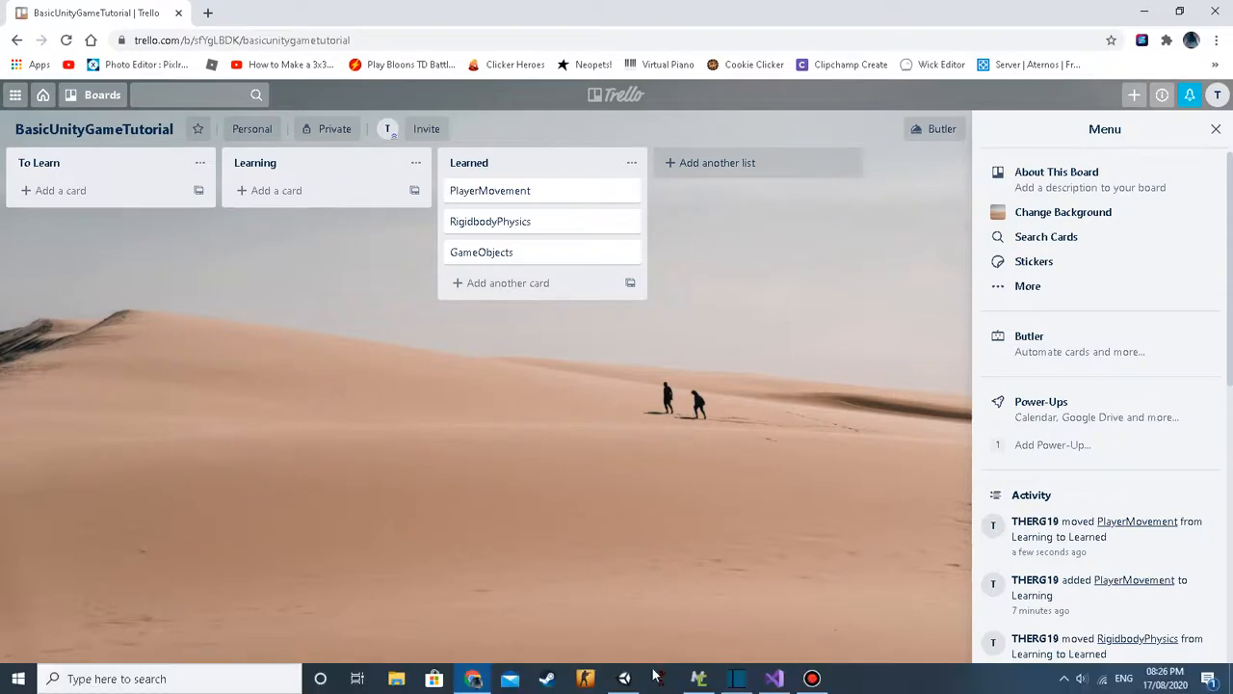
pyautogui.click(812, 679)
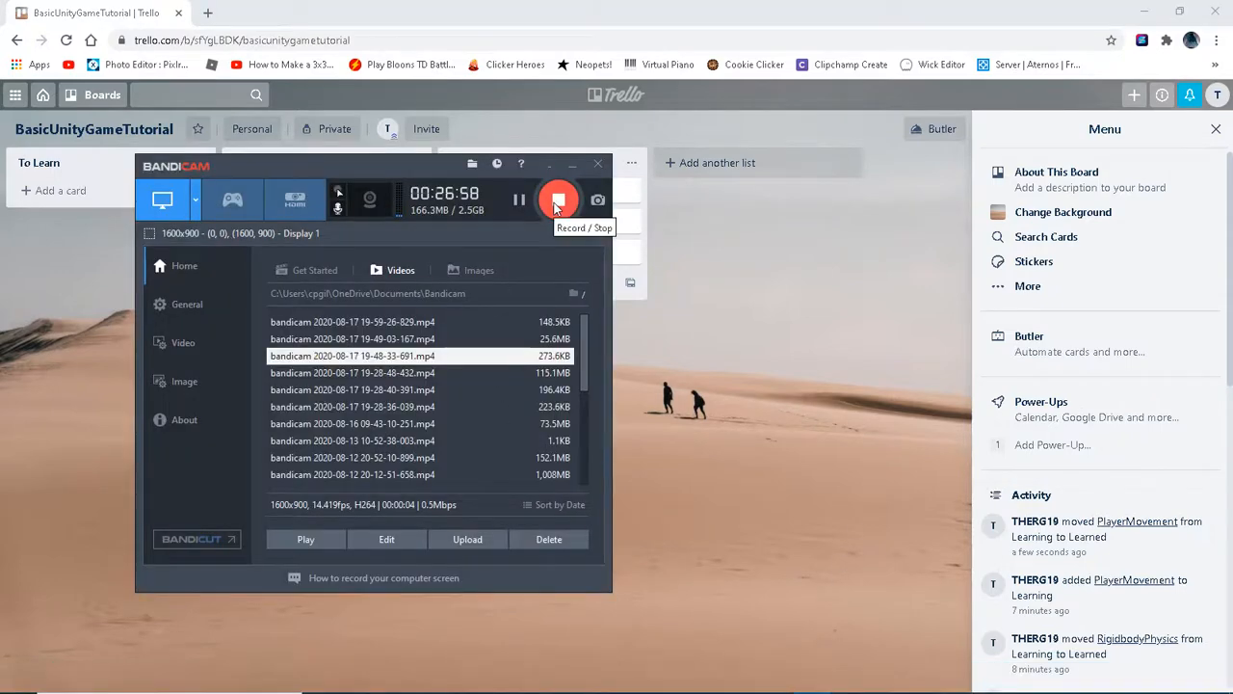